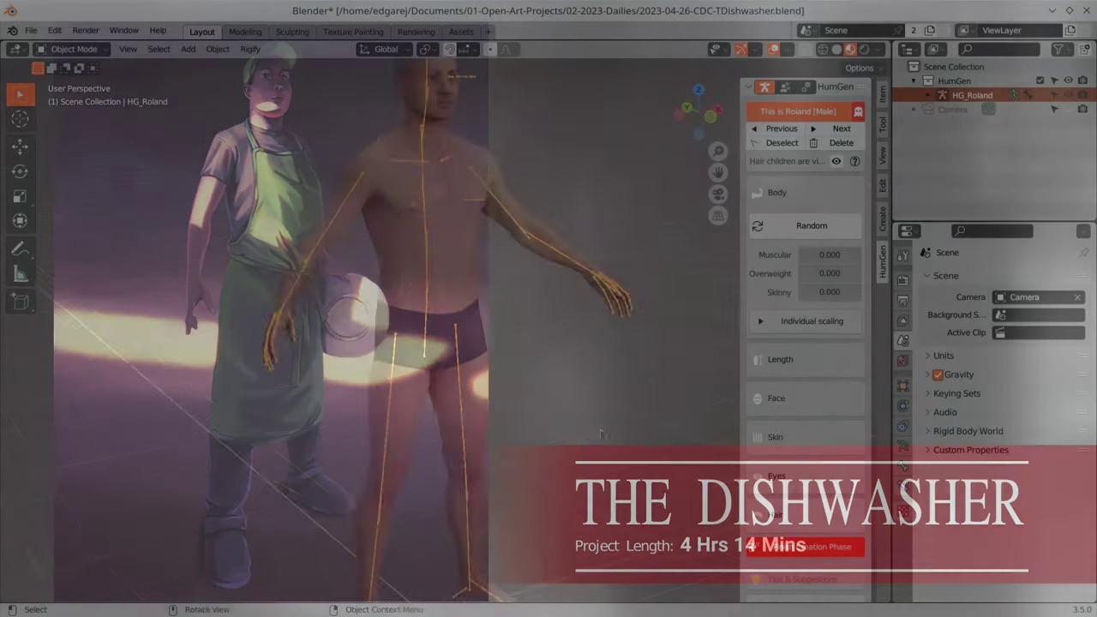
- Finish the HumGen creation phase and put the character's rig into Pose Mode
{"action": "left_click", "coordinate": [806, 547]}
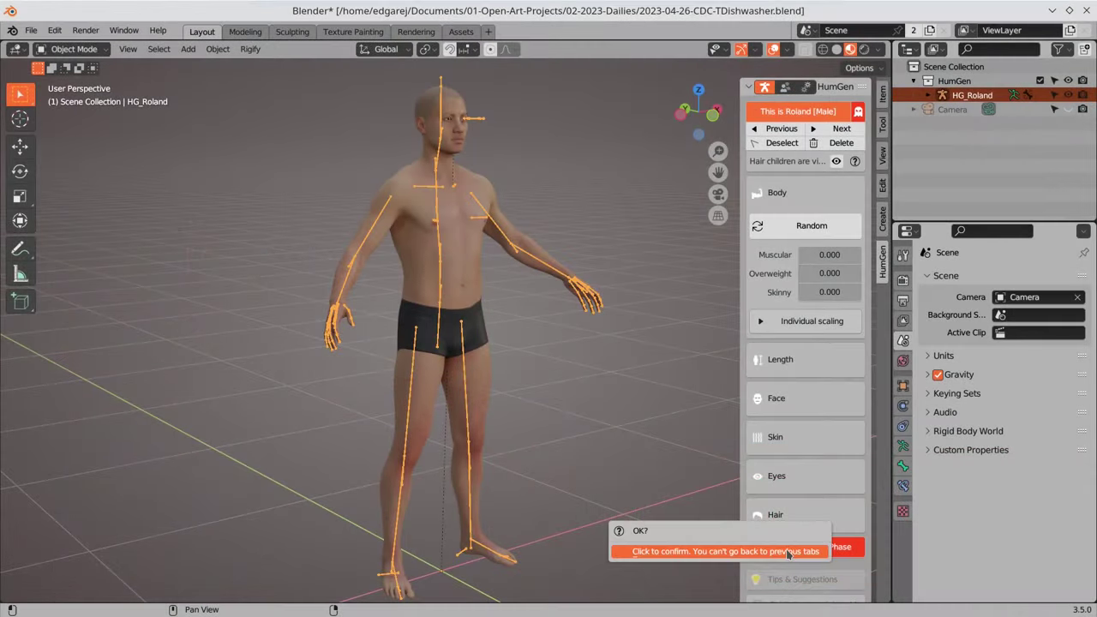
{"action": "left_click", "coordinate": [686, 549]}
{"action": "left_click", "coordinate": [74, 49]}
{"action": "left_click", "coordinate": [65, 95]}
- Rotate the right upper arm bone, then select the left upper arm and spine bones
{"action": "left_click", "coordinate": [19, 170]}
{"action": "left_click", "coordinate": [369, 227]}
{"action": "left_click_drag", "start_coordinate": [394, 154], "coordinate": [403, 214]}
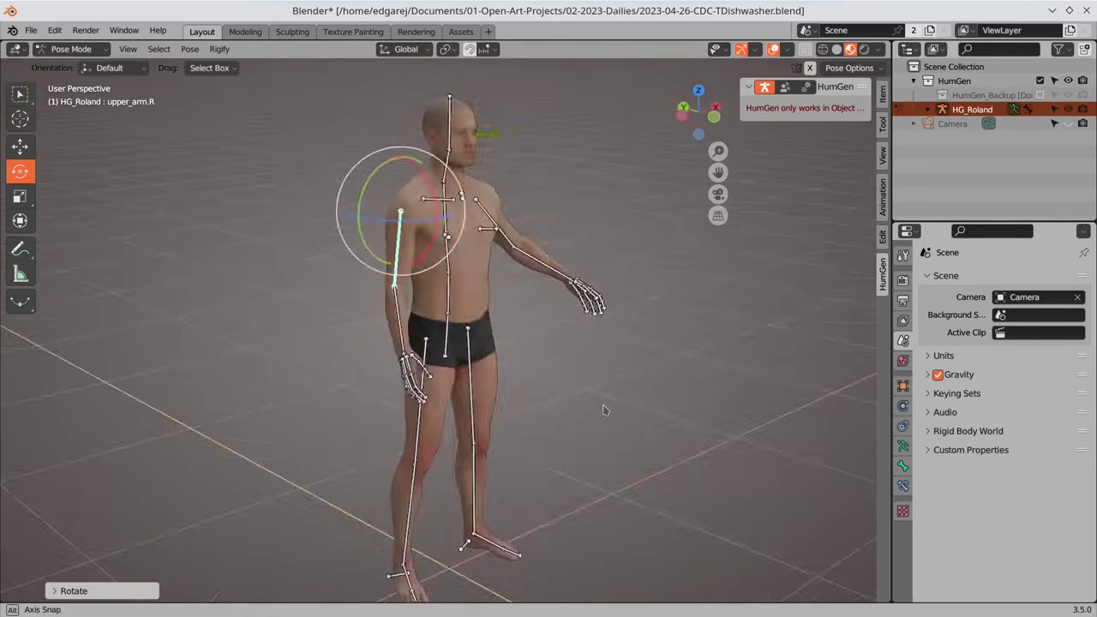
{"action": "left_click", "coordinate": [429, 206]}
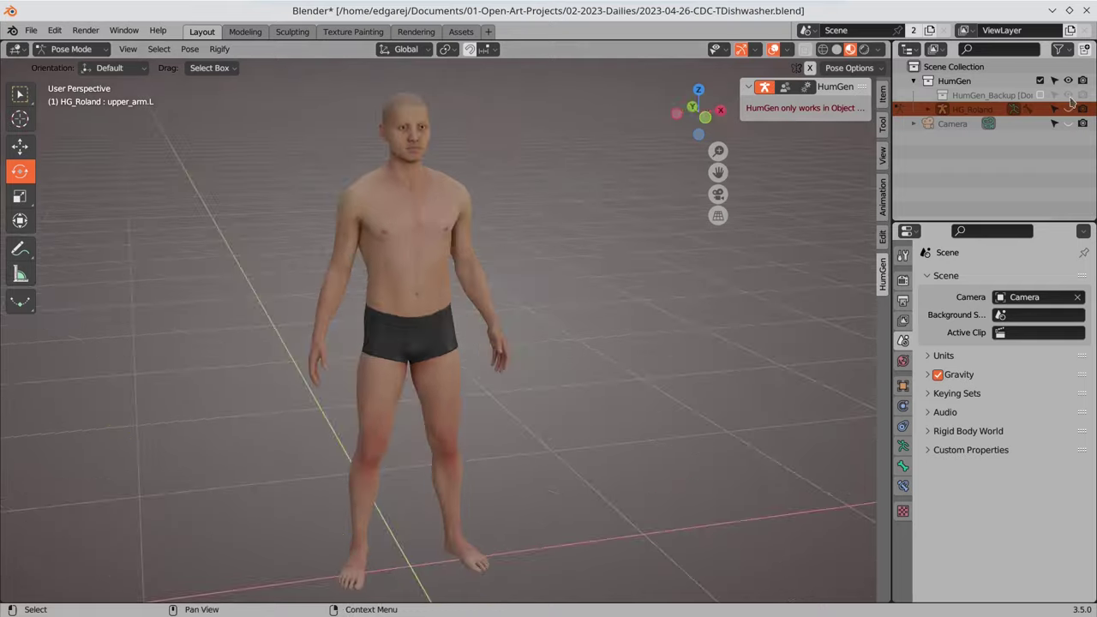
{"action": "left_click", "coordinate": [470, 335]}
- Orbit around the figure and split the 3D view into two halves
{"action": "left_click_drag", "start_coordinate": [470, 335], "coordinate": [480, 325]}
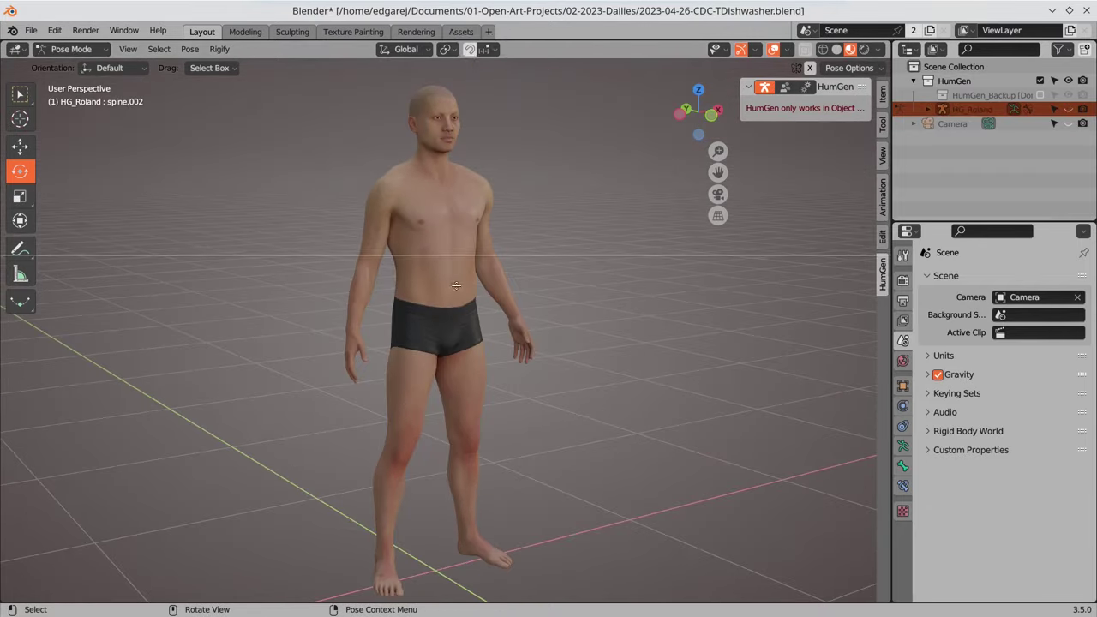
{"action": "left_click", "coordinate": [433, 68]}
{"action": "left_click", "coordinate": [875, 172]}
- Show the camera view in the right half and set the camera's focal length to 35 mm
{"action": "left_click", "coordinate": [903, 280]}
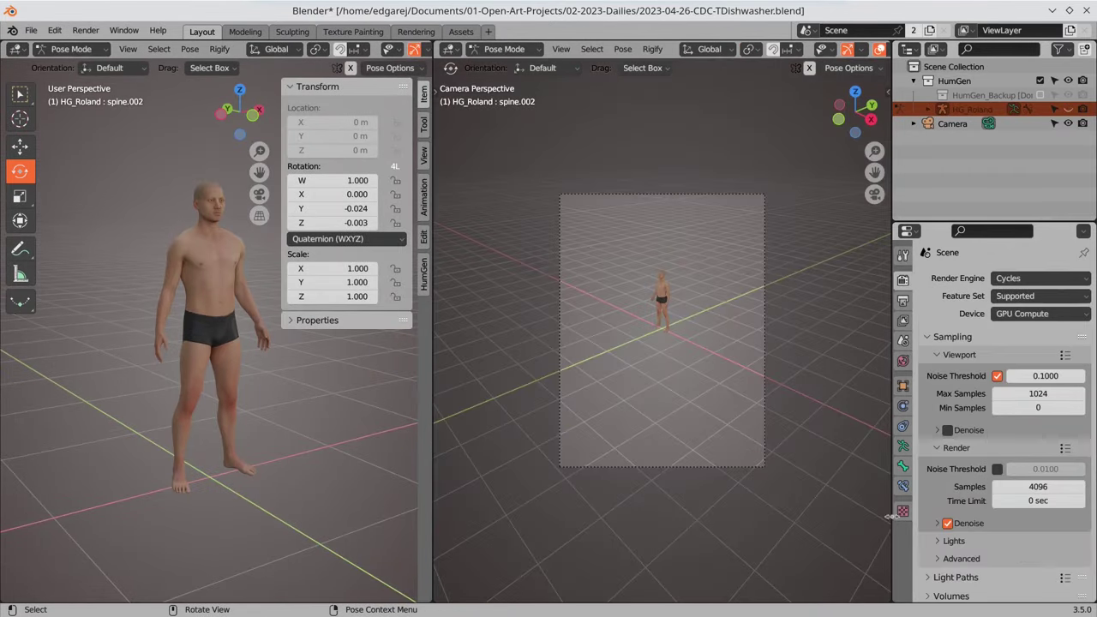
{"action": "scroll", "coordinate": [289, 436], "scroll_direction": "down", "scroll_amount": 5}
{"action": "key", "text": "n"}
{"action": "left_click", "coordinate": [902, 486]}
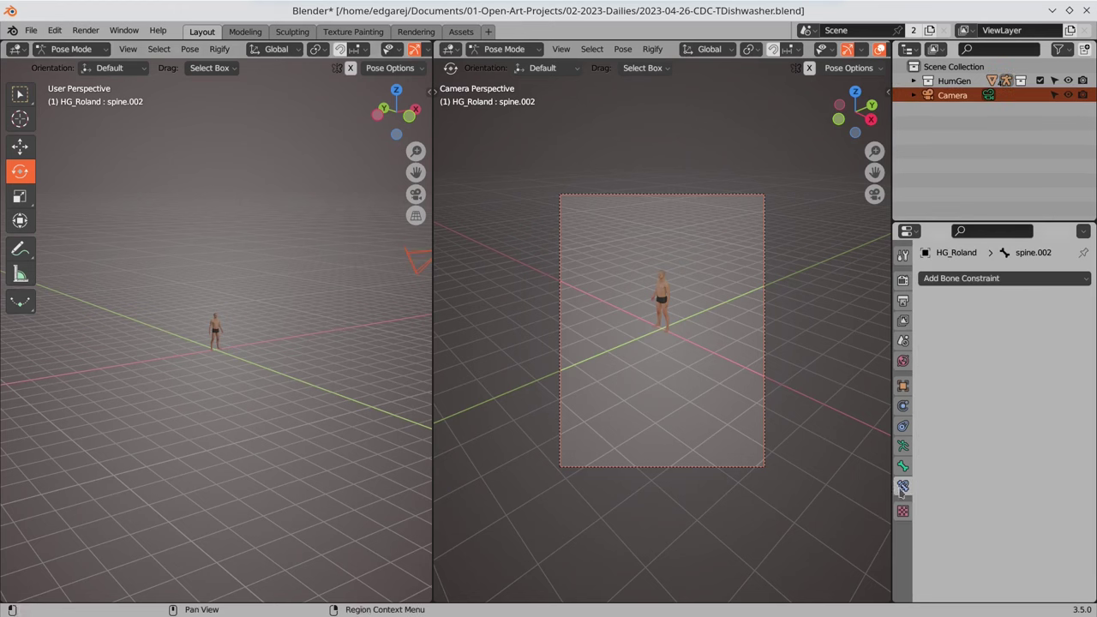
{"action": "left_click", "coordinate": [953, 123]}
{"action": "left_click", "coordinate": [903, 446]}
{"action": "key", "text": "n"}
{"action": "key", "text": "n"}
{"action": "scroll", "coordinate": [728, 339], "scroll_direction": "up", "scroll_amount": 5}
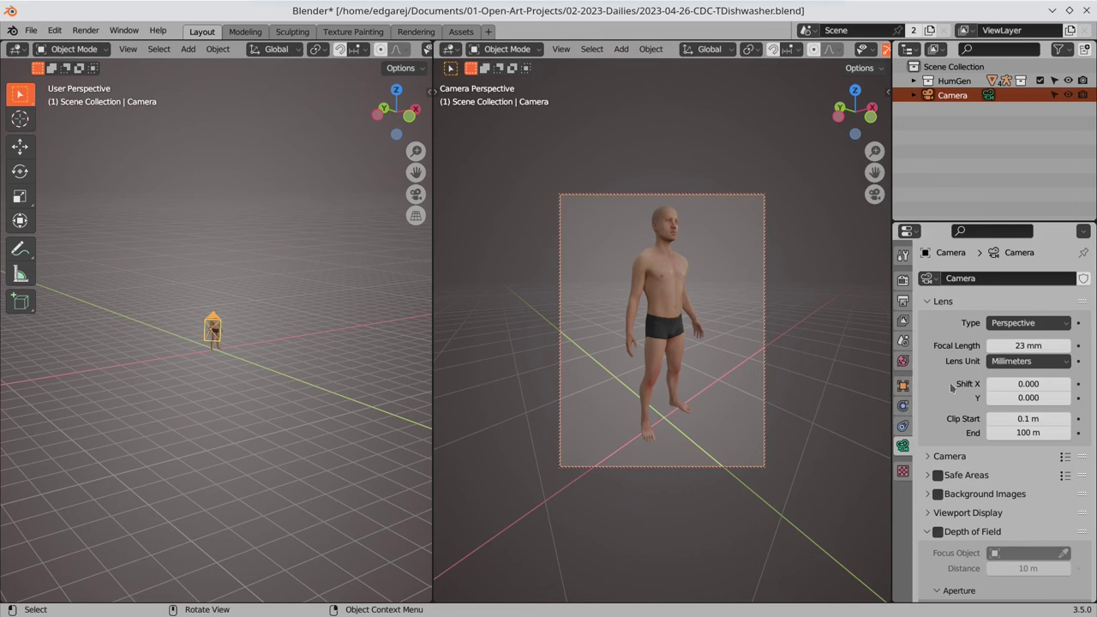
- Reposition the camera from top view and add a plane scaled up into a ground floor
{"action": "key", "text": "ctrl+z"}
{"action": "key", "text": "KP_7"}
{"action": "left_click_drag", "start_coordinate": [212, 337], "coordinate": [185, 366]}
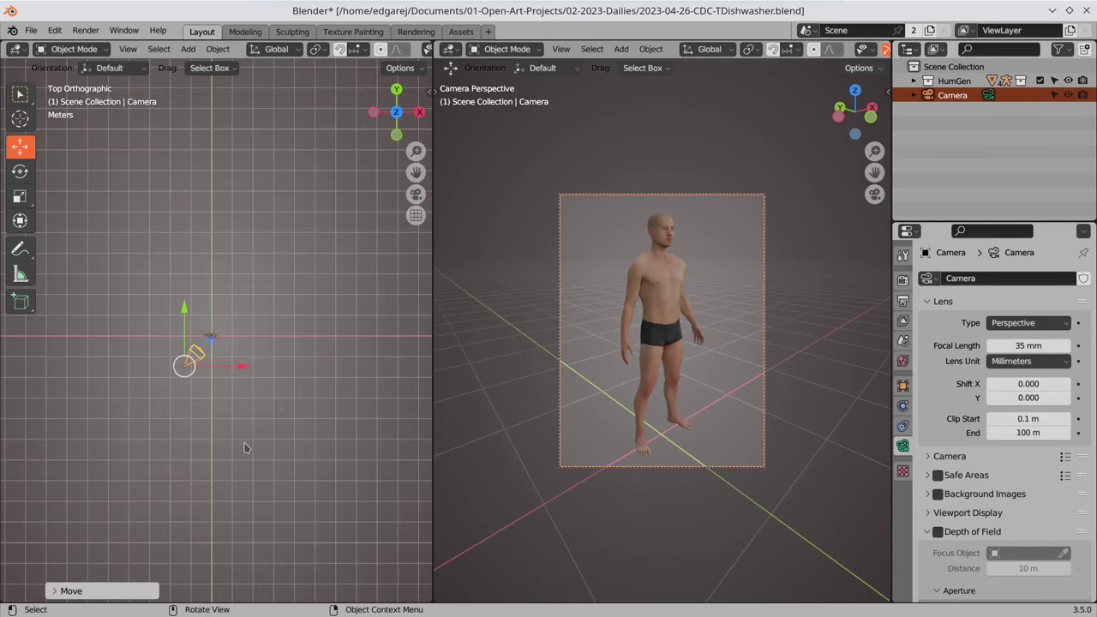
{"action": "key", "text": "s"}
{"action": "left_click", "coordinate": [191, 355]}
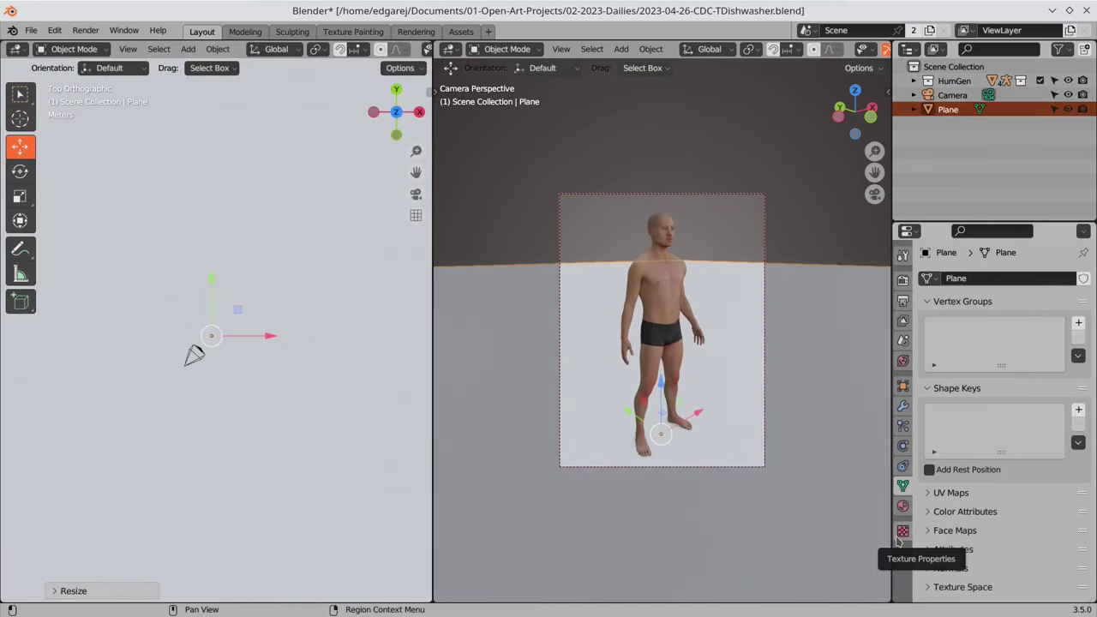
{"action": "left_click_drag", "start_coordinate": [193, 423], "coordinate": [269, 340]}
{"action": "scroll", "coordinate": [270, 339], "scroll_direction": "up", "scroll_amount": 5}
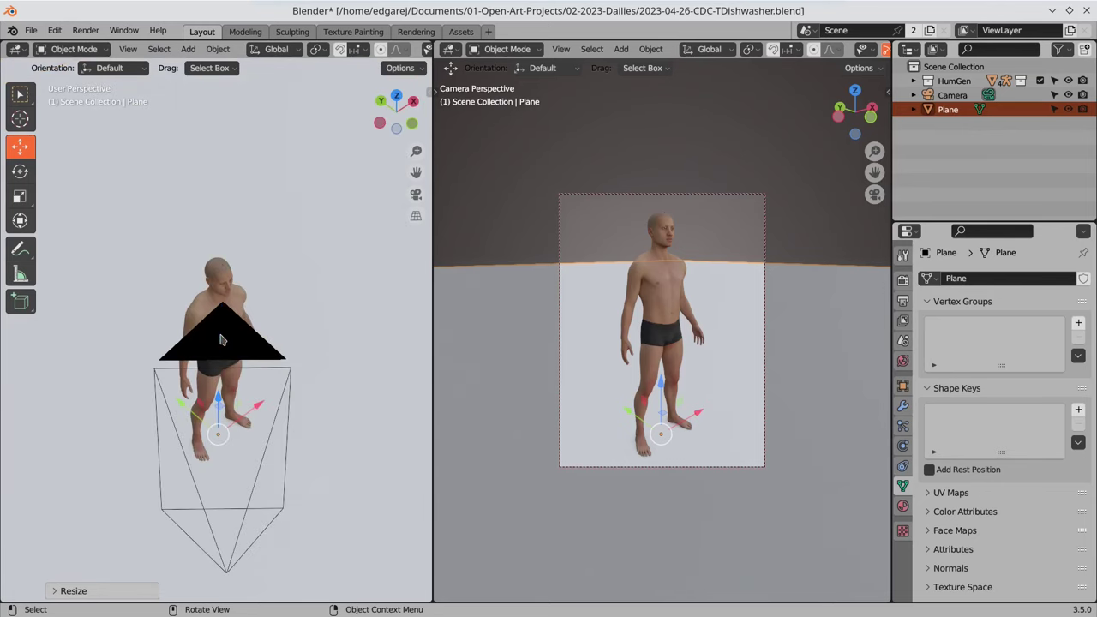
- Try turning the head bone, then hide the rig's bones
{"action": "left_click", "coordinate": [235, 291]}
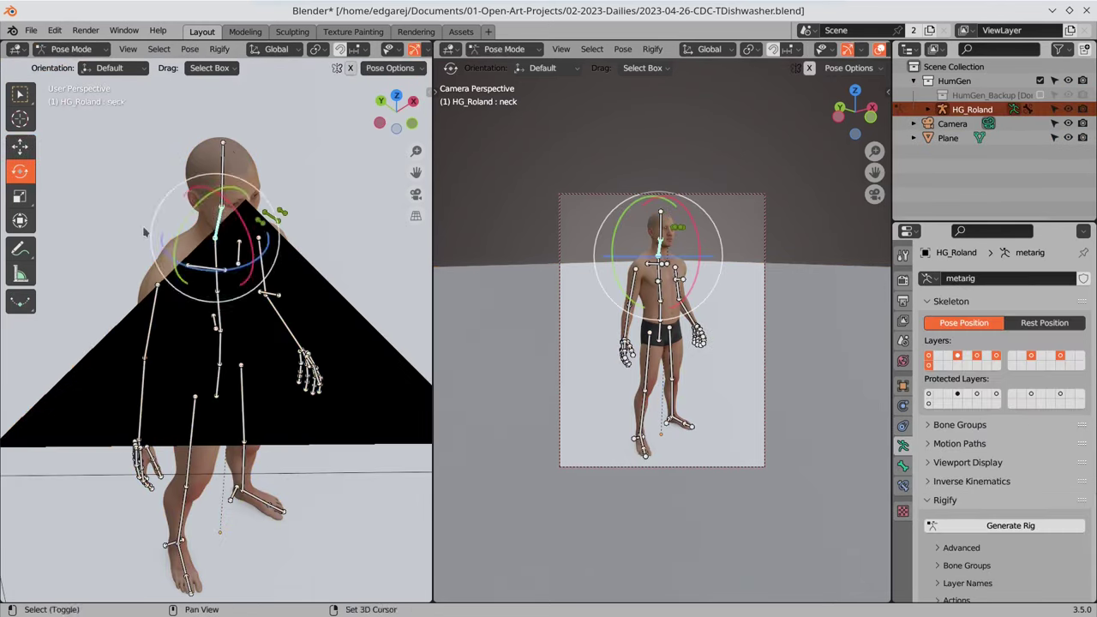
{"action": "left_click", "coordinate": [204, 225]}
{"action": "key", "text": "r"}
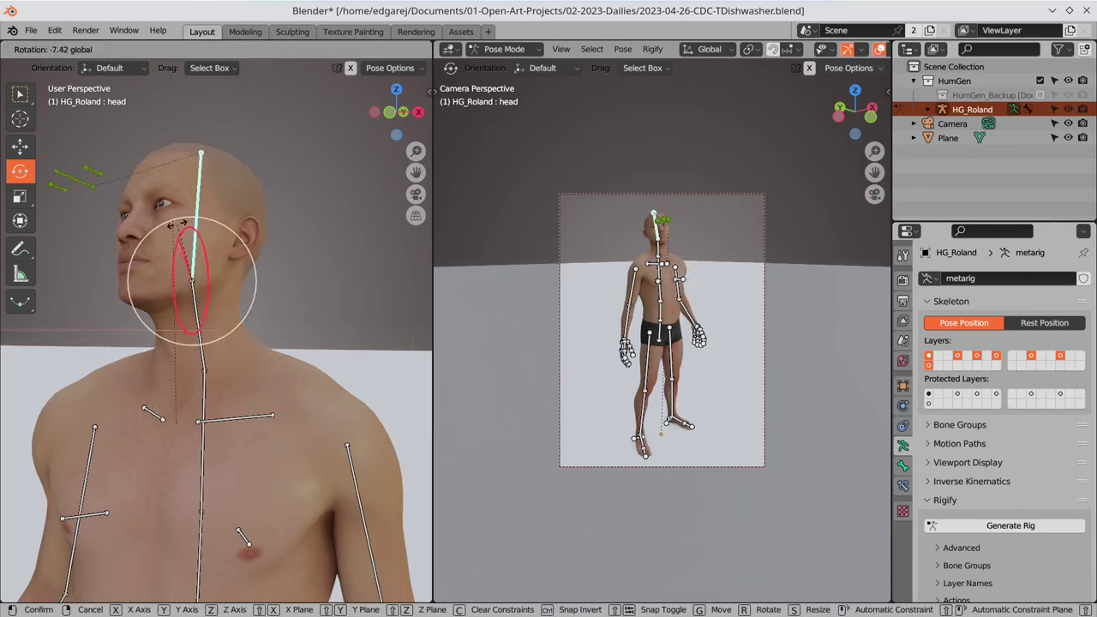
{"action": "key", "text": "Escape"}
{"action": "key", "text": "h"}
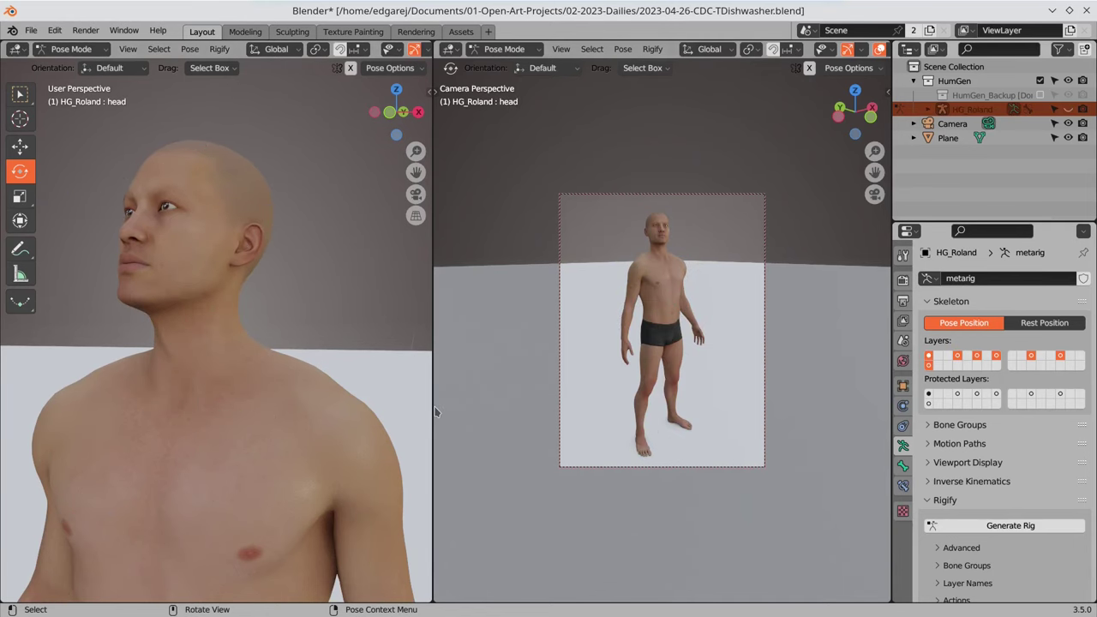
- Return to Object Mode and start adding a new mesh
{"action": "scroll", "coordinate": [257, 343], "scroll_direction": "down", "scroll_amount": 2}
{"action": "left_click", "coordinate": [215, 343]}
{"action": "scroll", "coordinate": [294, 325], "scroll_direction": "down", "scroll_amount": 3}
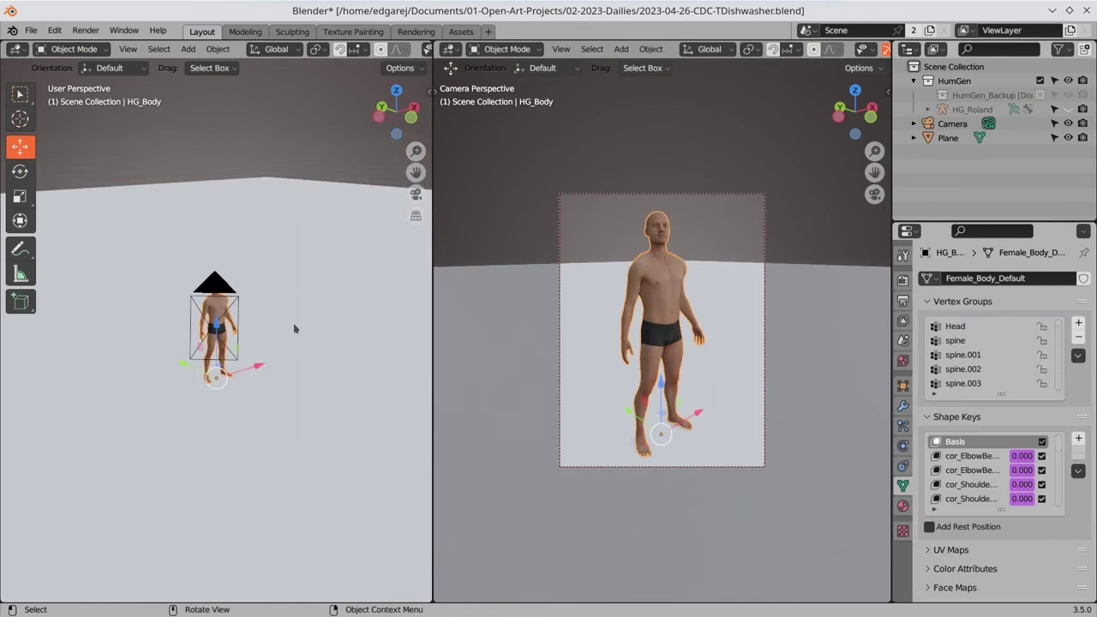
{"action": "left_click", "coordinate": [30, 30]}
{"action": "key", "text": "Escape"}
{"action": "left_click", "coordinate": [188, 48]}
- Add an enlarged cube around the figure and set it to display as wireframe
{"action": "left_click", "coordinate": [360, 81]}
{"action": "key", "text": "s"}
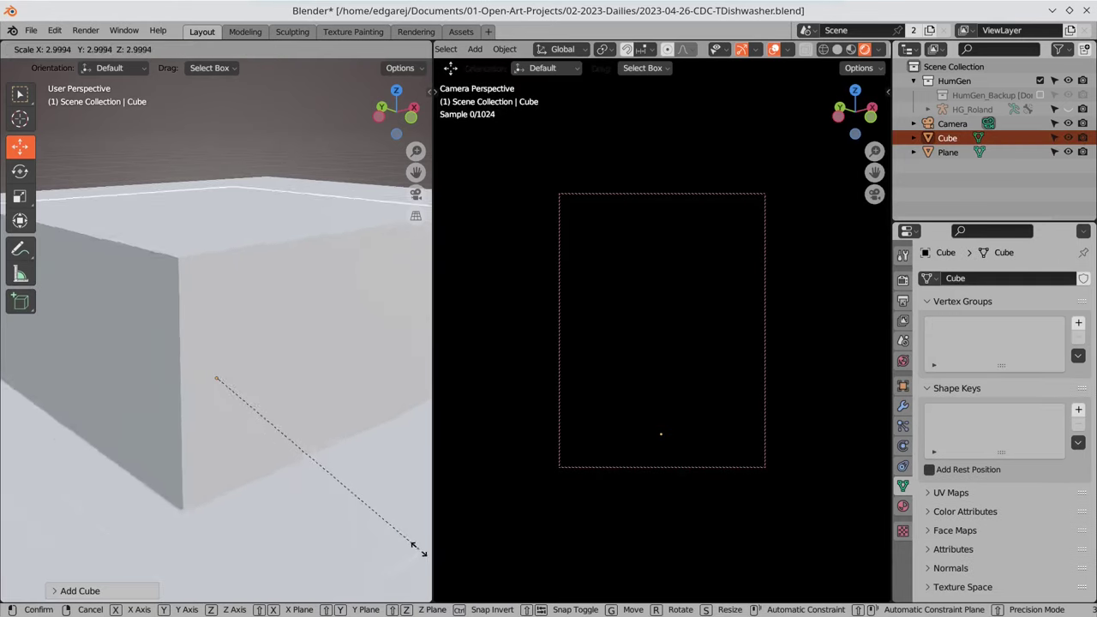
{"action": "left_click", "coordinate": [334, 354]}
{"action": "left_click", "coordinate": [903, 386]}
{"action": "left_click", "coordinate": [1029, 564]}
{"action": "left_click", "coordinate": [1020, 514]}
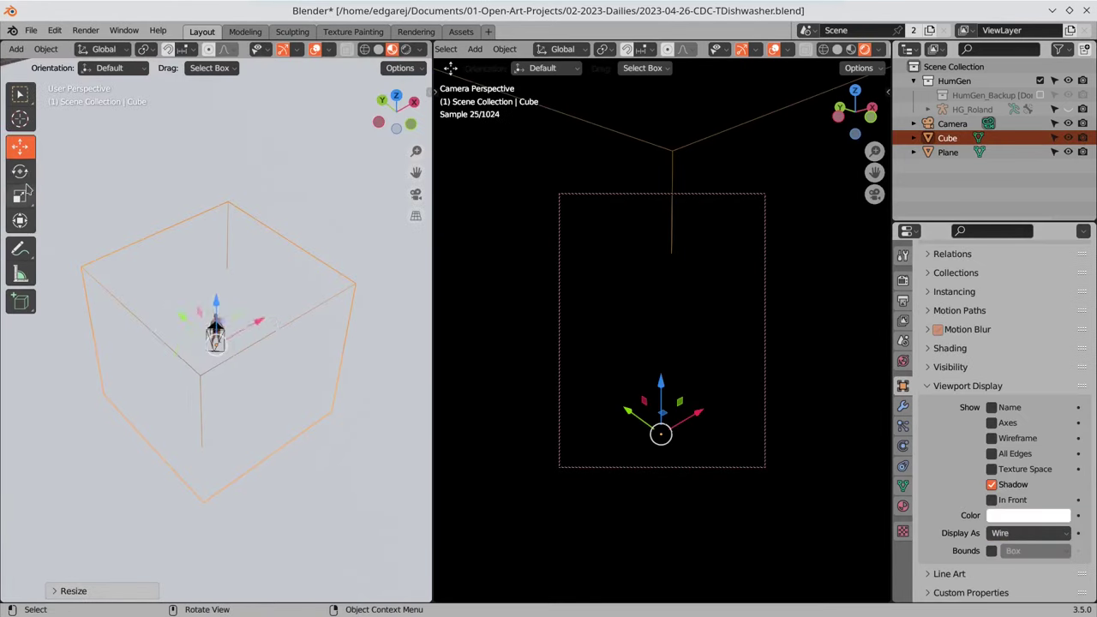
{"action": "left_click", "coordinate": [20, 170]}
{"action": "scroll", "coordinate": [316, 366], "scroll_direction": "up", "scroll_amount": 3}
- Loop-cut the cube in Edit Mode and select the faces of the cut band
{"action": "key", "text": "Tab"}
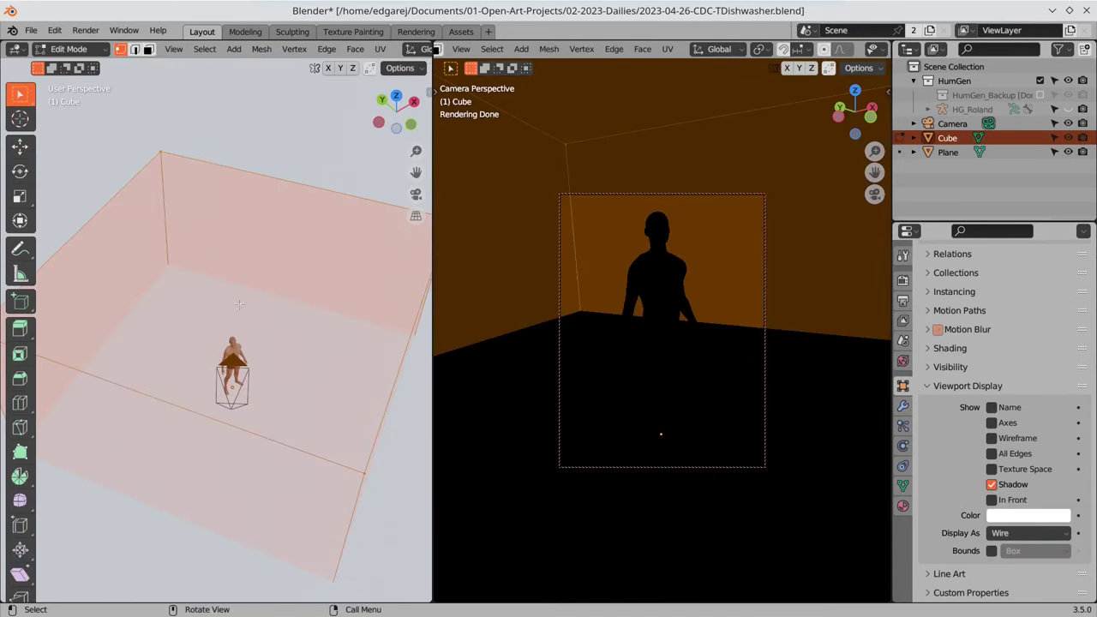
{"action": "key", "text": "alt+a"}
{"action": "key", "text": "ctrl+r"}
{"action": "left_click", "coordinate": [91, 220]}
{"action": "left_click", "coordinate": [91, 220]}
{"action": "left_click", "coordinate": [69, 287]}
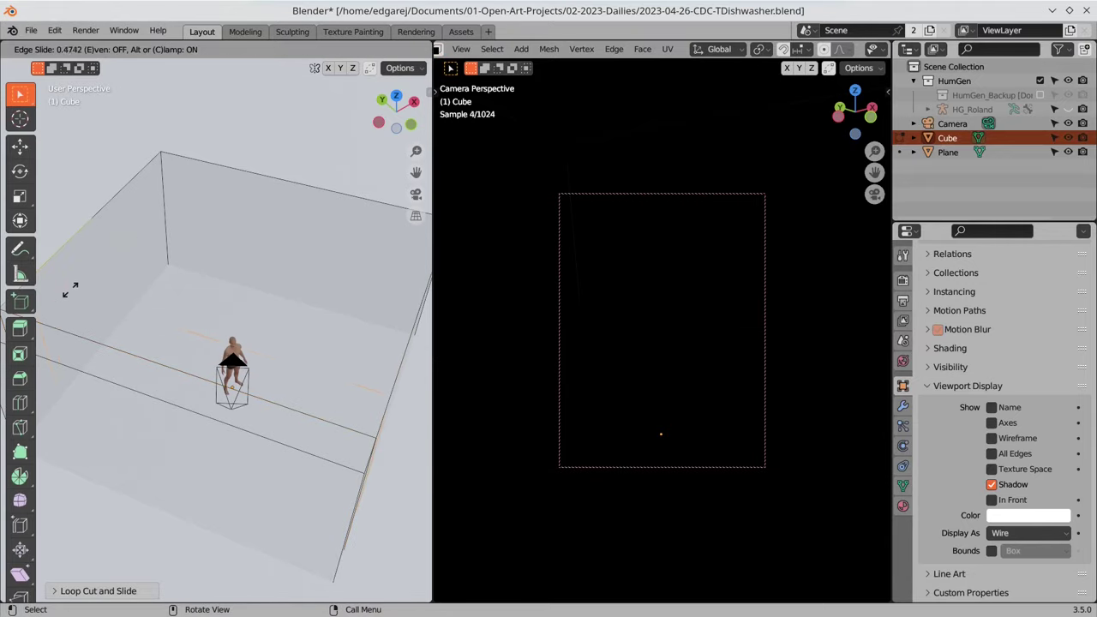
{"action": "left_click", "coordinate": [161, 345]}
{"action": "scroll", "coordinate": [160, 345], "scroll_direction": "down", "scroll_amount": 3}
{"action": "key", "text": "Tab"}
- Add a sun light, raise it along Z and tilt it to -44.7°
{"action": "left_click", "coordinate": [187, 48]}
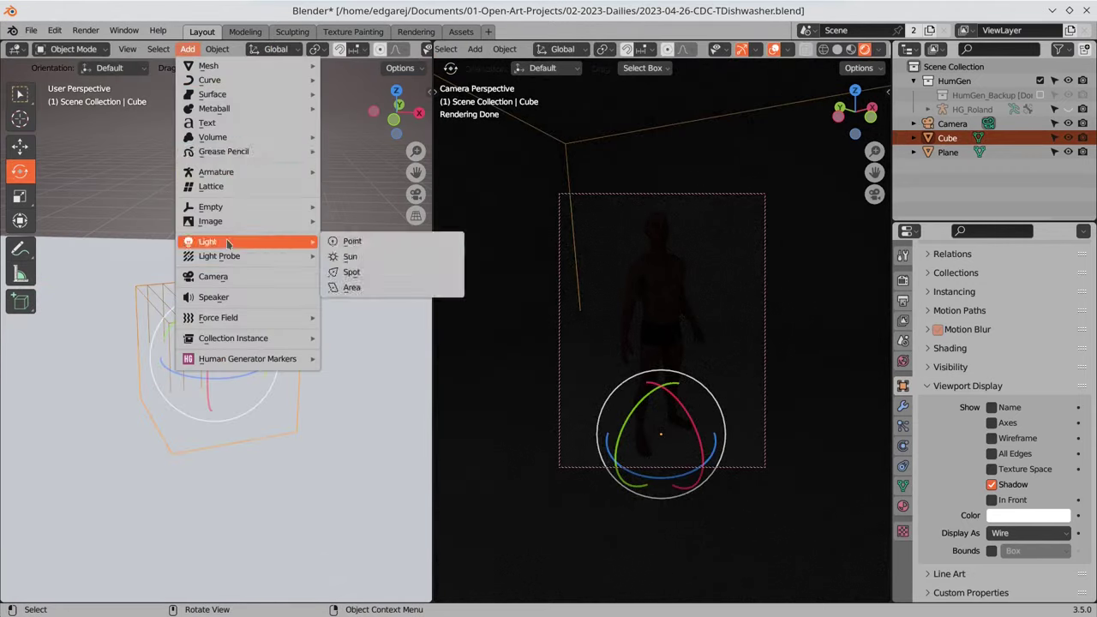
{"action": "left_click", "coordinate": [283, 324]}
{"action": "key", "text": "g"}
{"action": "key", "text": "z"}
{"action": "key", "text": "Return"}
{"action": "key", "text": "KP_1"}
{"action": "key", "text": "r"}
{"action": "key", "text": "y"}
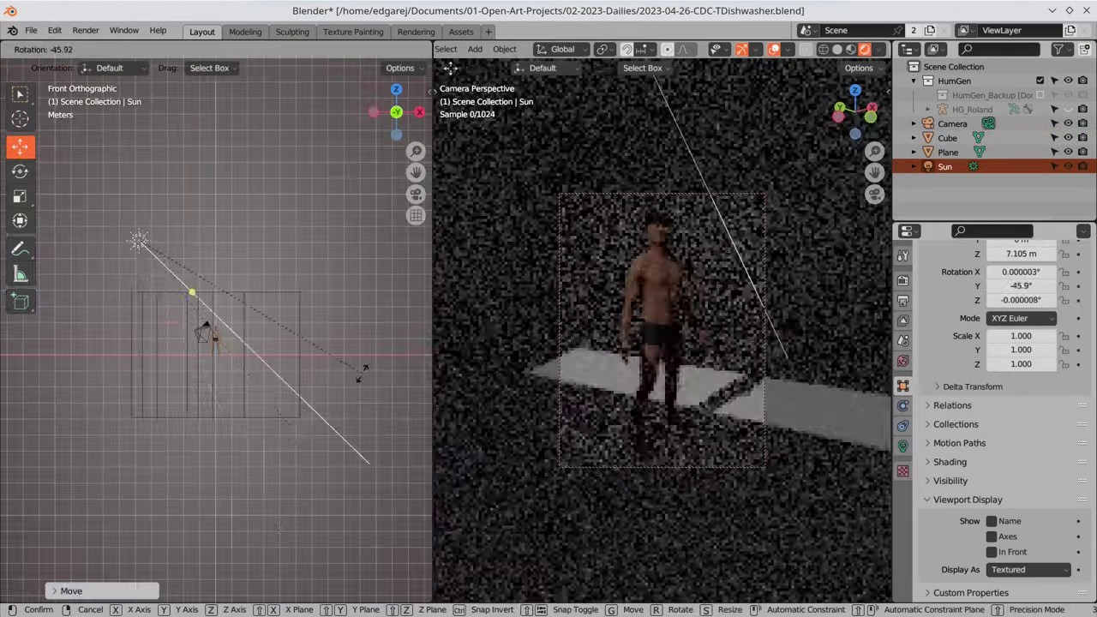
{"action": "left_click", "coordinate": [375, 363]}
{"action": "key", "text": "r"}
{"action": "left_click", "coordinate": [357, 380]}
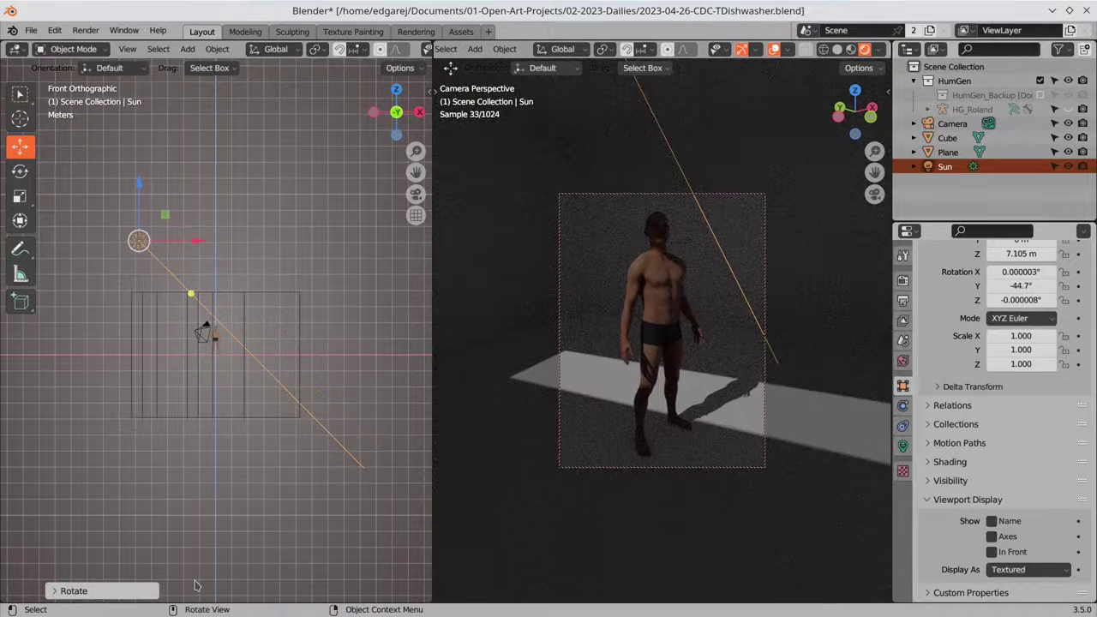
- Set the sun strength to 25 and render a test image
{"action": "left_click", "coordinate": [903, 446]}
{"action": "left_click_drag", "start_coordinate": [1011, 374], "coordinate": [1054, 375]}
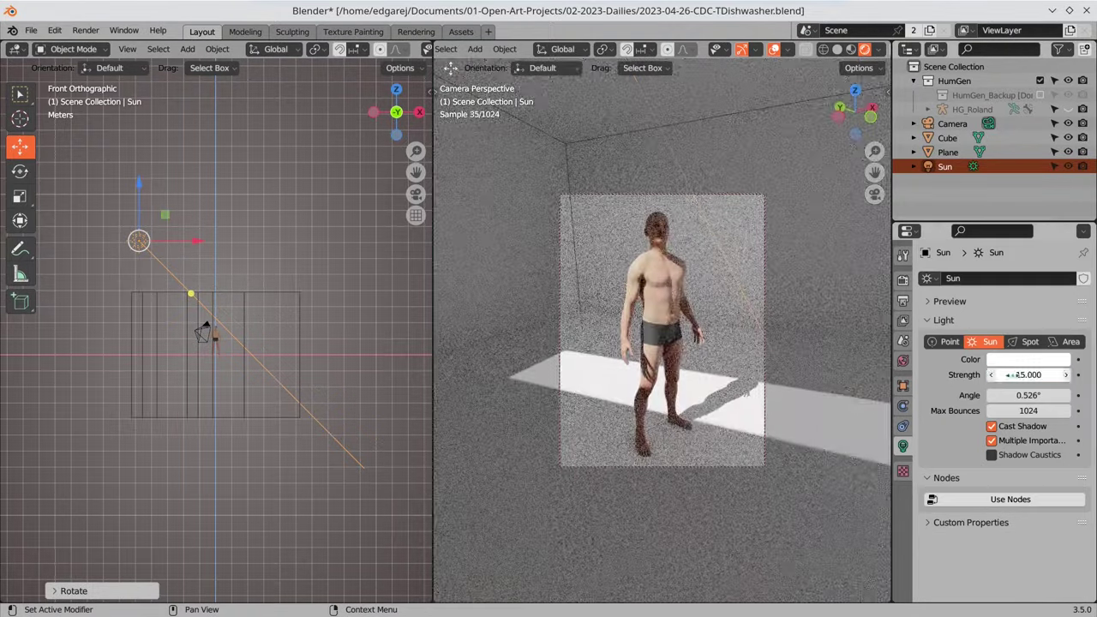
{"action": "left_click", "coordinate": [903, 320]}
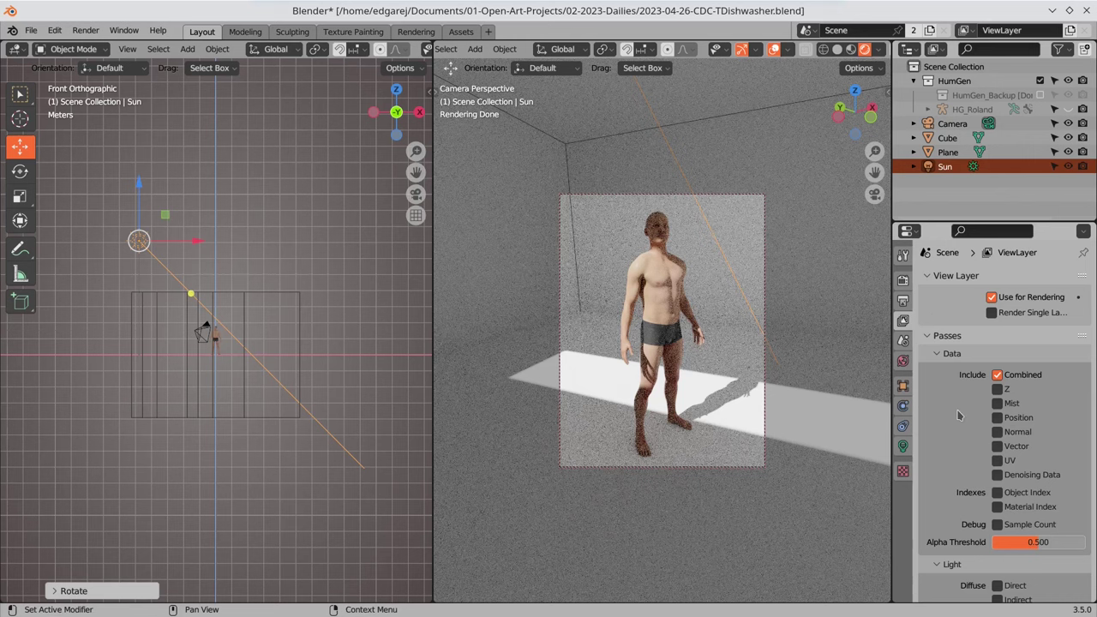
{"action": "left_click", "coordinate": [903, 300]}
{"action": "key", "text": "F12"}
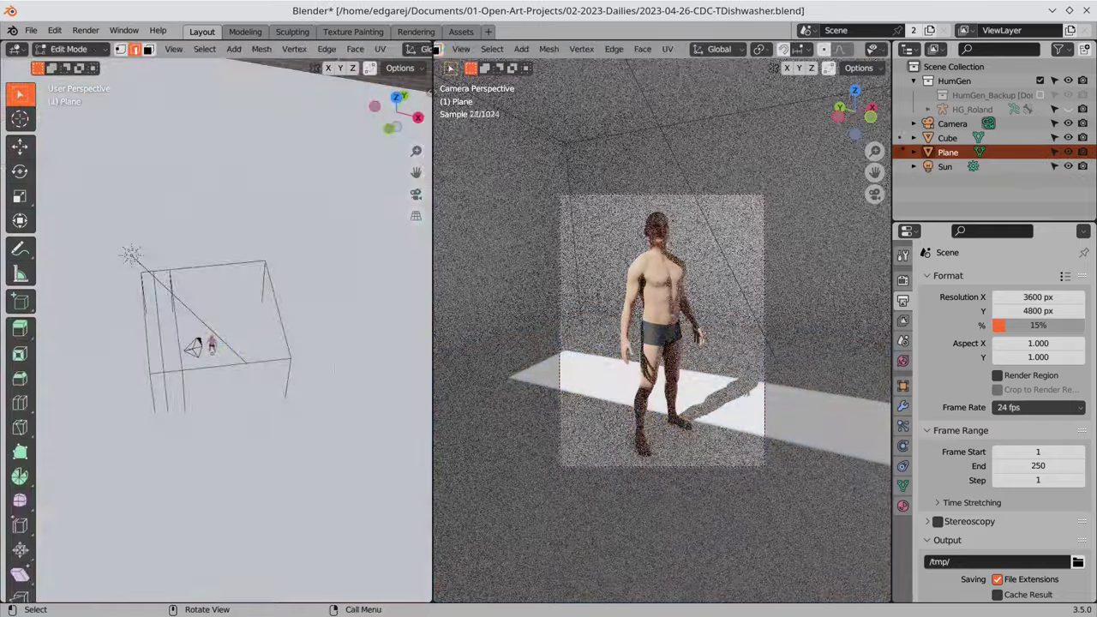
- Move part of the cube room's walls in Edit Mode from top view
{"action": "key", "text": "Tab"}
{"action": "left_click", "coordinate": [903, 386]}
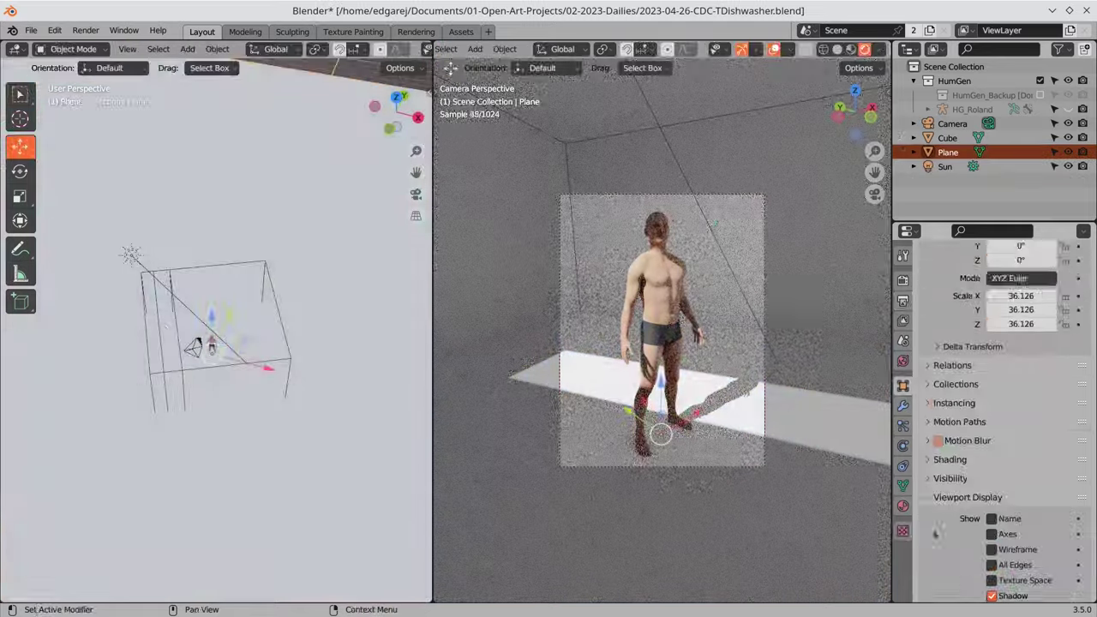
{"action": "left_click", "coordinate": [206, 443]}
{"action": "key", "text": "Tab"}
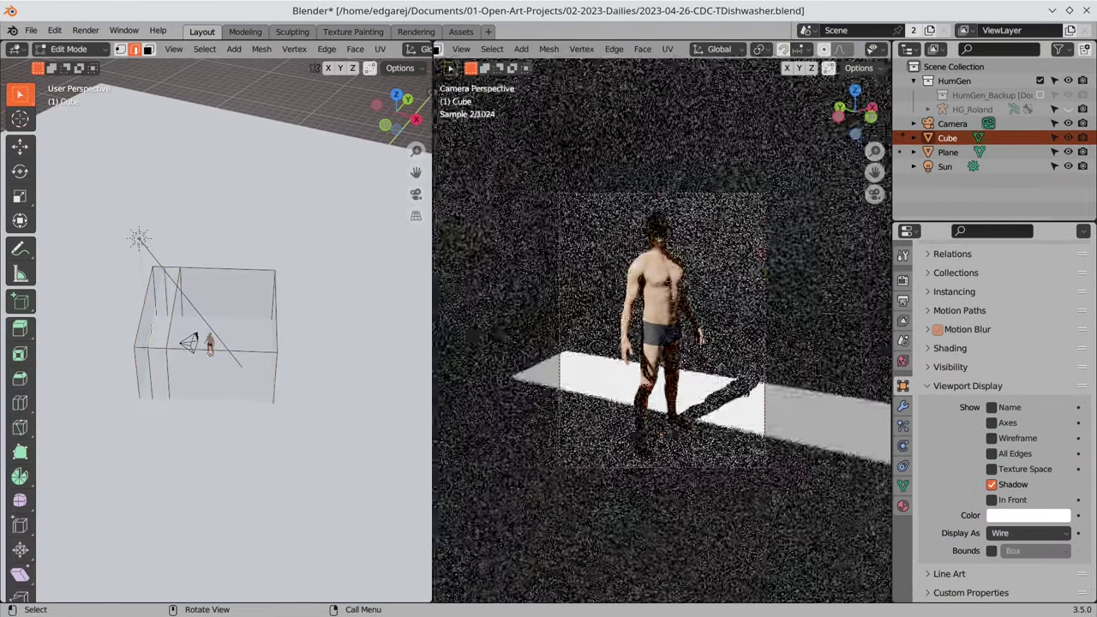
{"action": "key", "text": "KP_7"}
{"action": "left_click", "coordinate": [20, 146]}
{"action": "left_click_drag", "start_coordinate": [396, 112], "coordinate": [378, 86]}
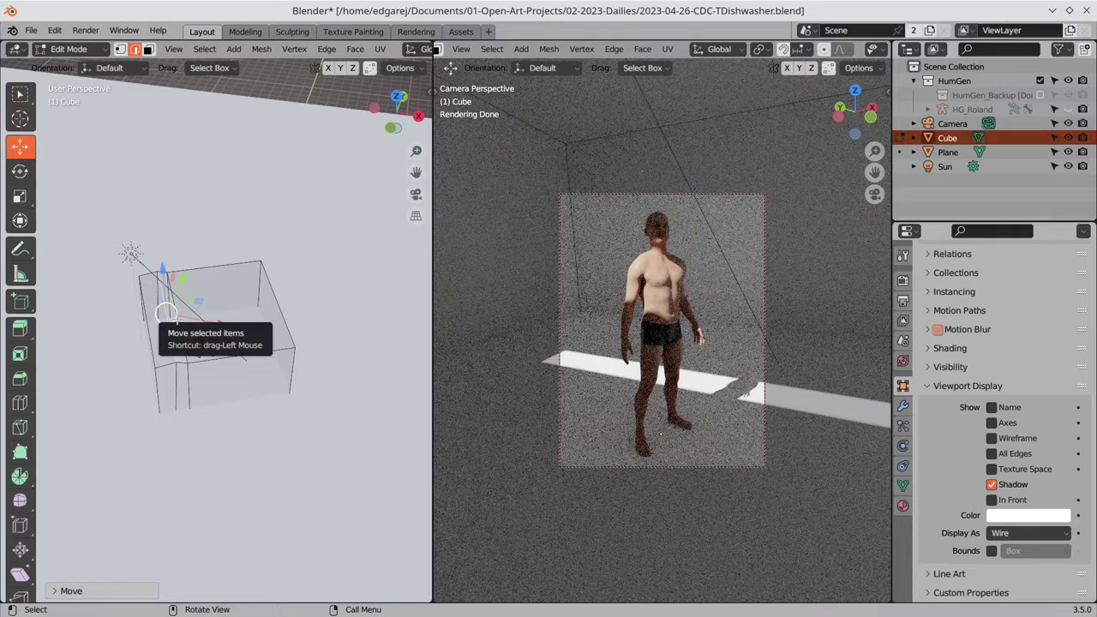
{"action": "scroll", "coordinate": [600, 49], "scroll_direction": "down", "scroll_amount": 5}
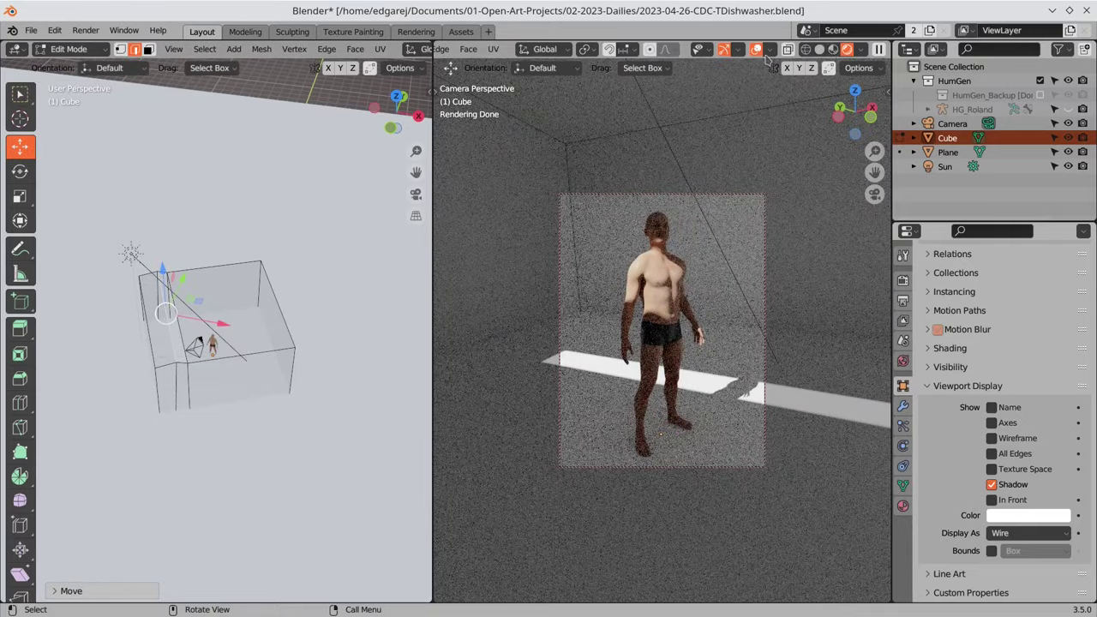
- Switch the right view to material preview, render the final image and save the scene
{"action": "left_click", "coordinate": [864, 48]}
{"action": "left_click", "coordinate": [31, 30]}
{"action": "left_click", "coordinate": [60, 103]}
{"action": "key", "text": "F12"}
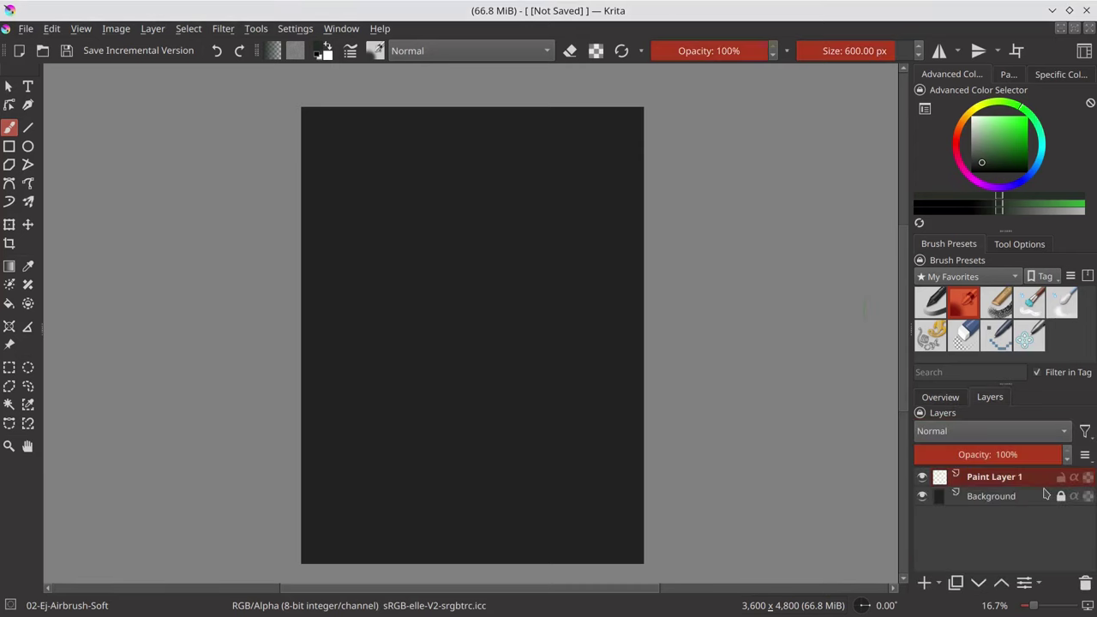
- Raise the canvas lightness to white with Hue/Saturation and adjust the brush size
{"action": "left_click", "coordinate": [223, 29]}
{"action": "left_click", "coordinate": [490, 216]}
{"action": "left_click_drag", "start_coordinate": [891, 240], "coordinate": [944, 251]}
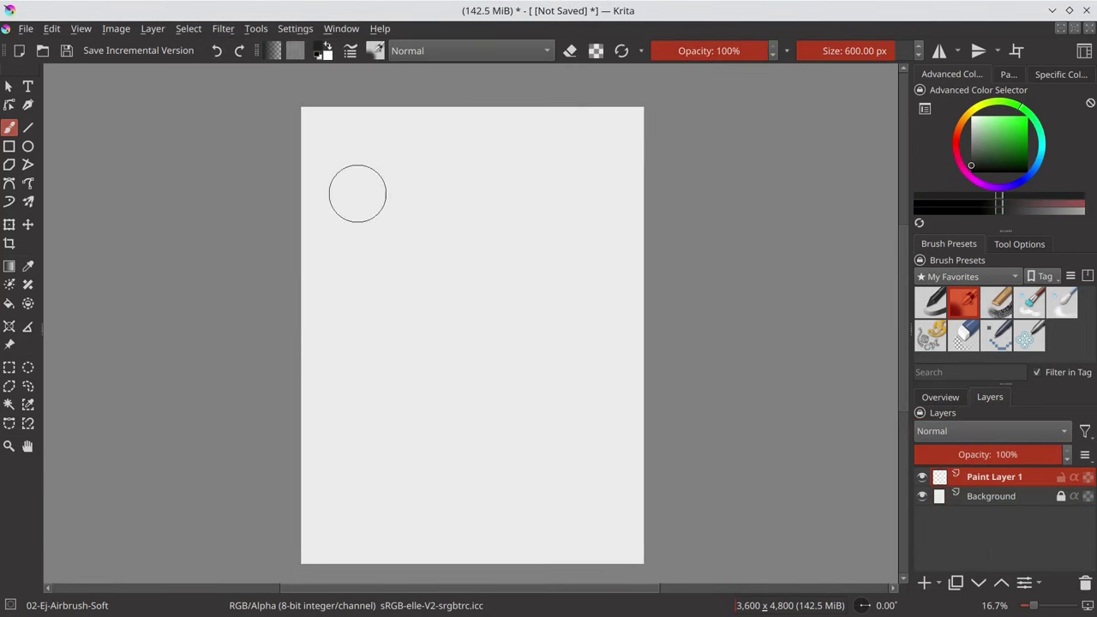
{"action": "left_click", "coordinate": [821, 51]}
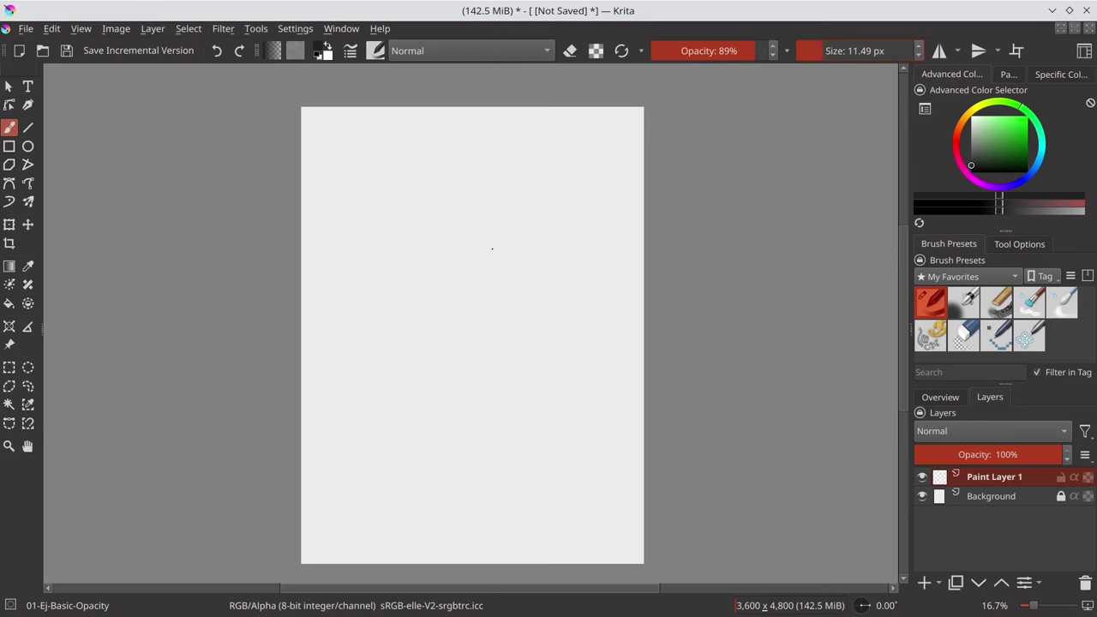
{"action": "key", "text": "bracketright"}
- Sketch the head outline around the jaw and add the eye and brow lines
{"action": "mouse_move", "coordinate": [404, 222]}
{"action": "left_mouse_down"}
{"action": "mouse_move", "coordinate": [460, 186]}
{"action": "mouse_move", "coordinate": [509, 242]}
{"action": "left_mouse_up"}
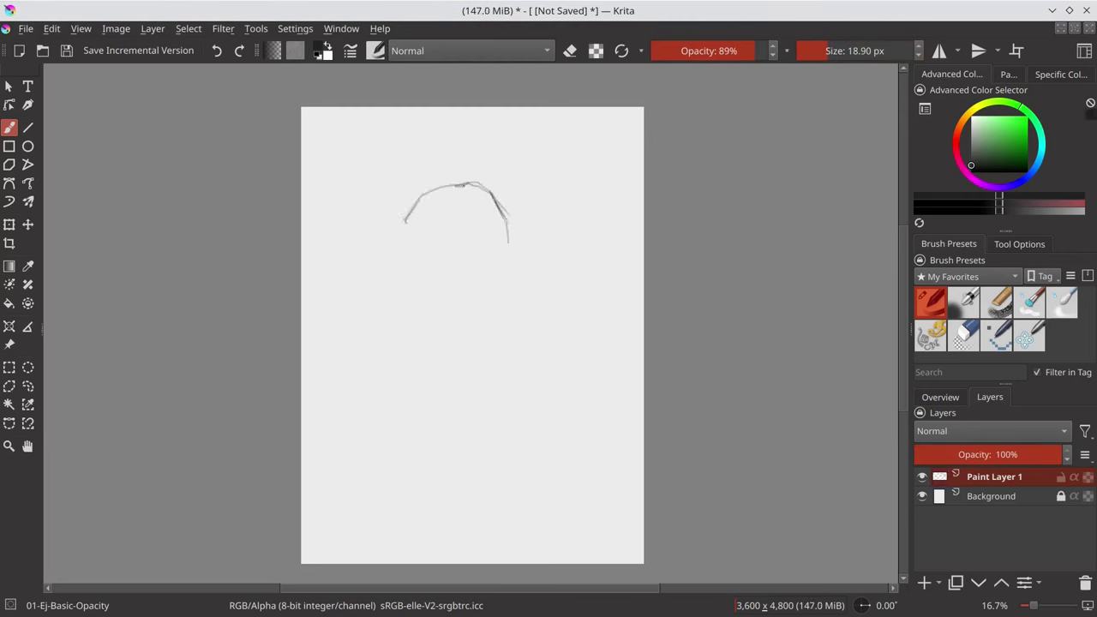
{"action": "mouse_move", "coordinate": [399, 257]}
{"action": "left_mouse_down"}
{"action": "mouse_move", "coordinate": [417, 305]}
{"action": "mouse_move", "coordinate": [489, 346]}
{"action": "left_mouse_up"}
{"action": "left_click_drag", "start_coordinate": [411, 198], "coordinate": [514, 236]}
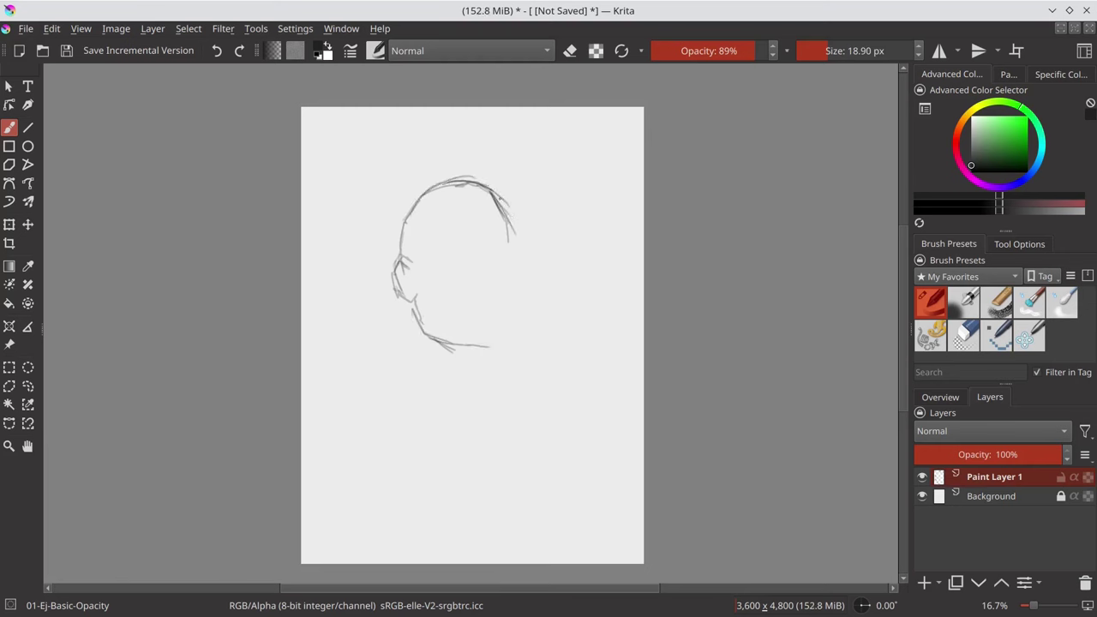
{"action": "left_click_drag", "start_coordinate": [513, 349], "coordinate": [506, 358]}
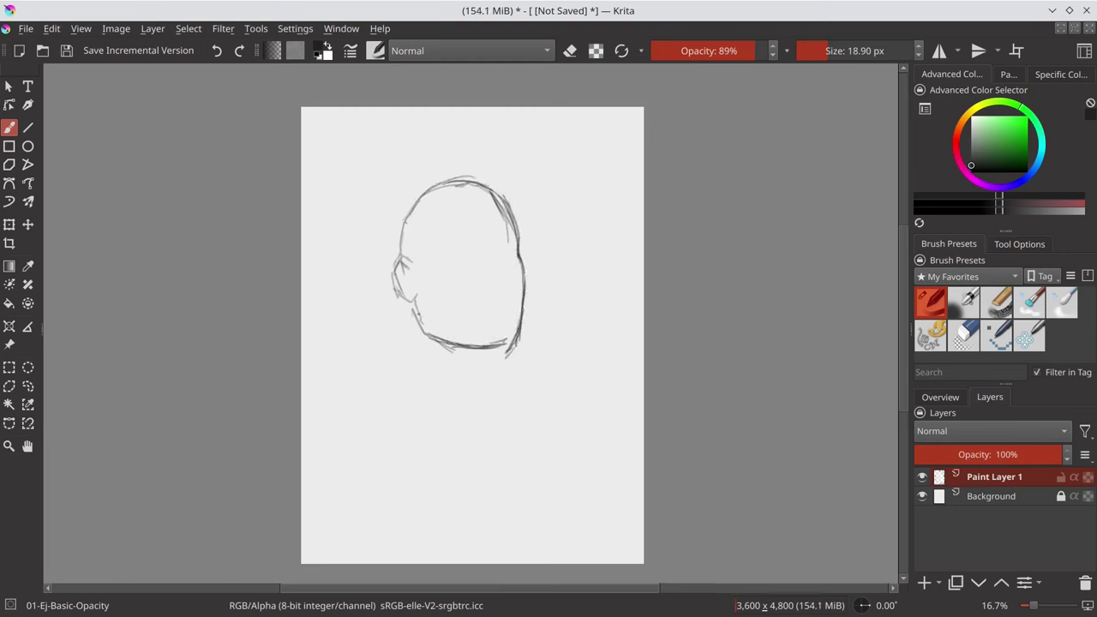
{"action": "left_click_drag", "start_coordinate": [499, 266], "coordinate": [495, 268]}
{"action": "left_click_drag", "start_coordinate": [444, 248], "coordinate": [471, 246]}
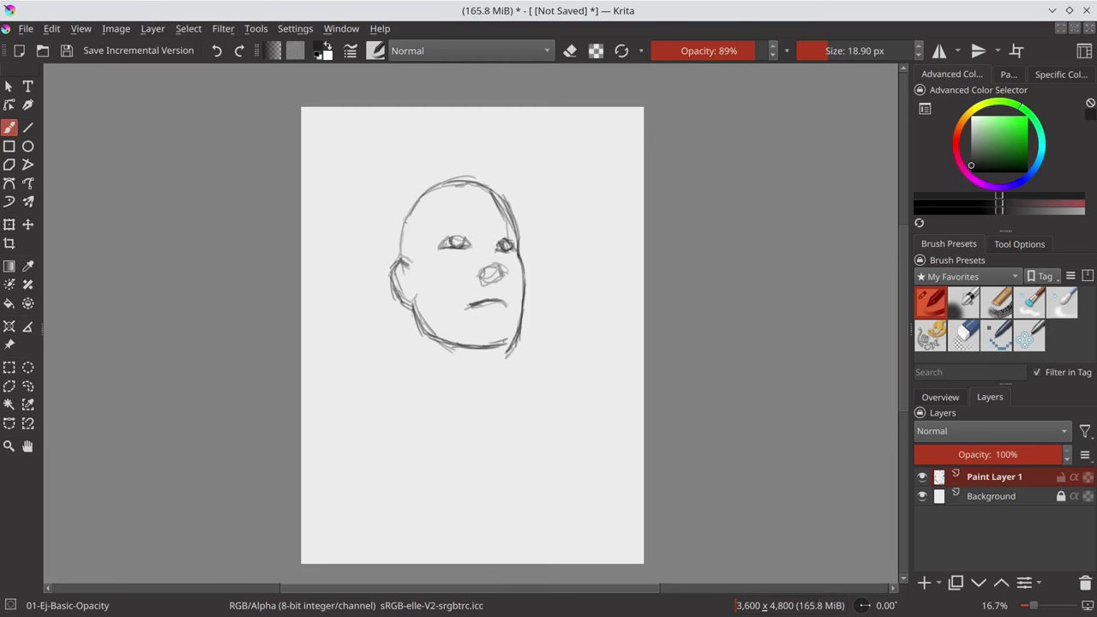
- Erase part of the nose stroke and mirror the canvas view to check the face
{"action": "key", "text": "e"}
{"action": "left_click_drag", "start_coordinate": [483, 266], "coordinate": [494, 283]}
{"action": "key", "text": "e"}
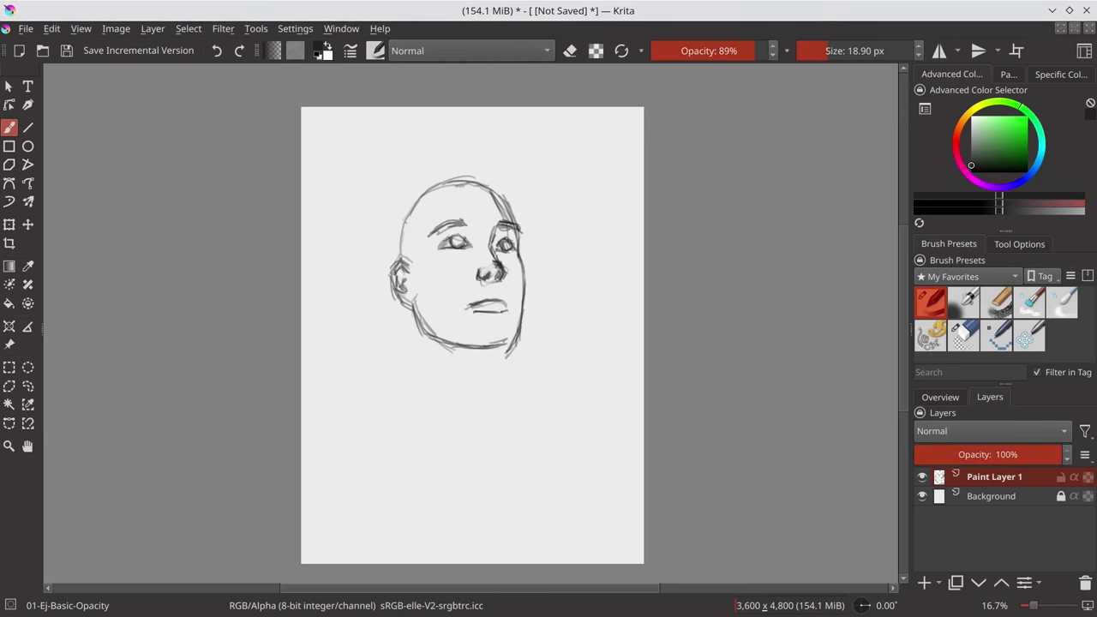
{"action": "left_click", "coordinate": [941, 397]}
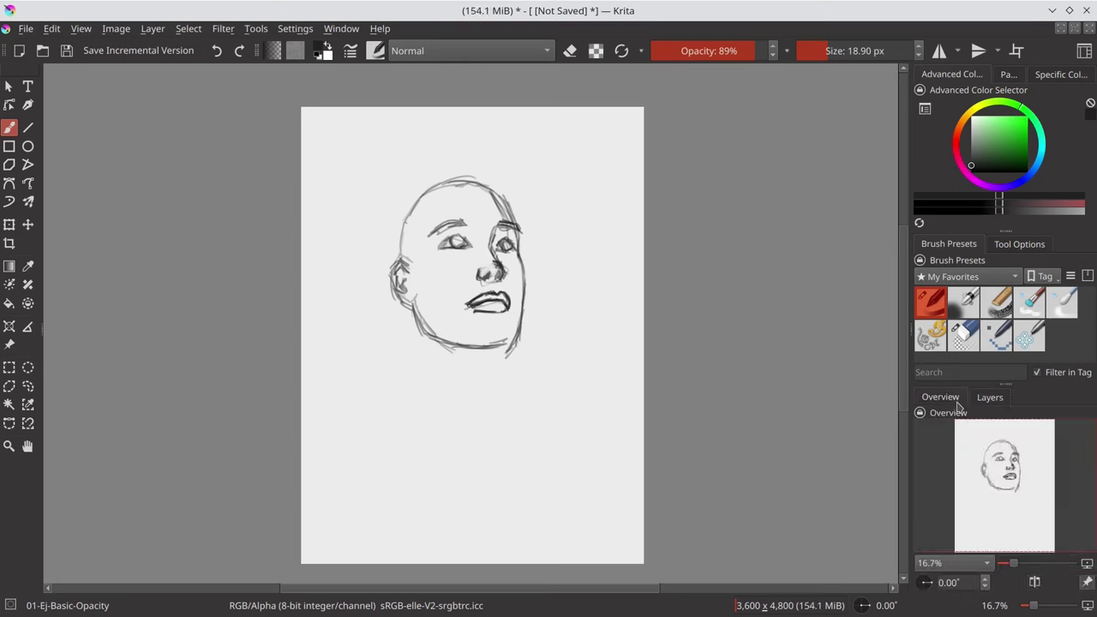
{"action": "key", "text": "m"}
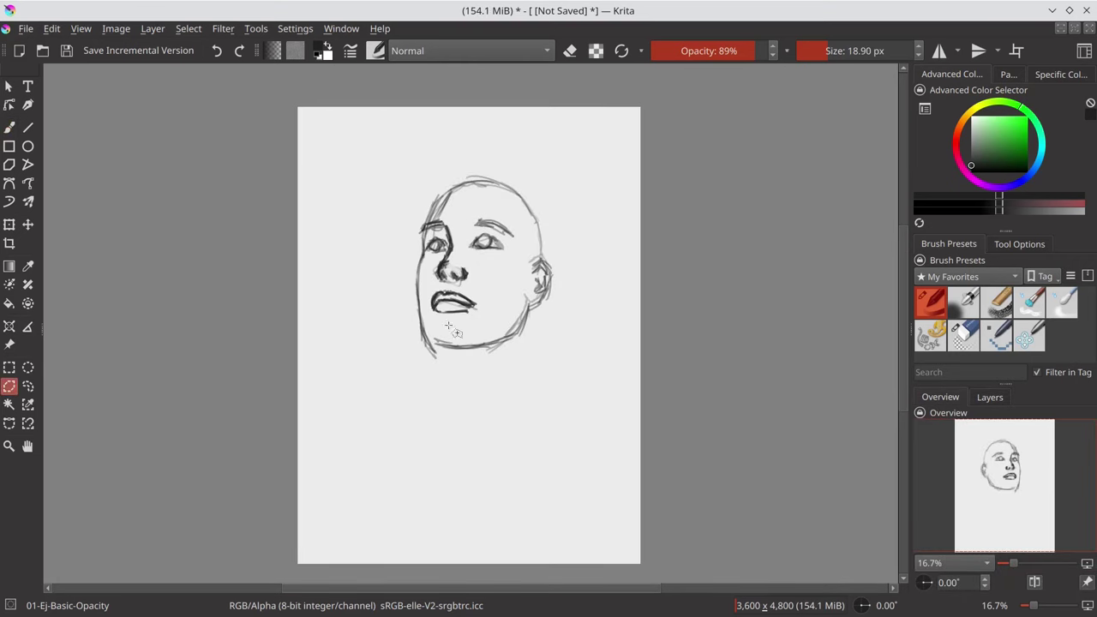
- Reshape the mouth lines and lighten the brows with the circular eraser at 73% opacity
{"action": "left_click_drag", "start_coordinate": [431, 305], "coordinate": [440, 312]}
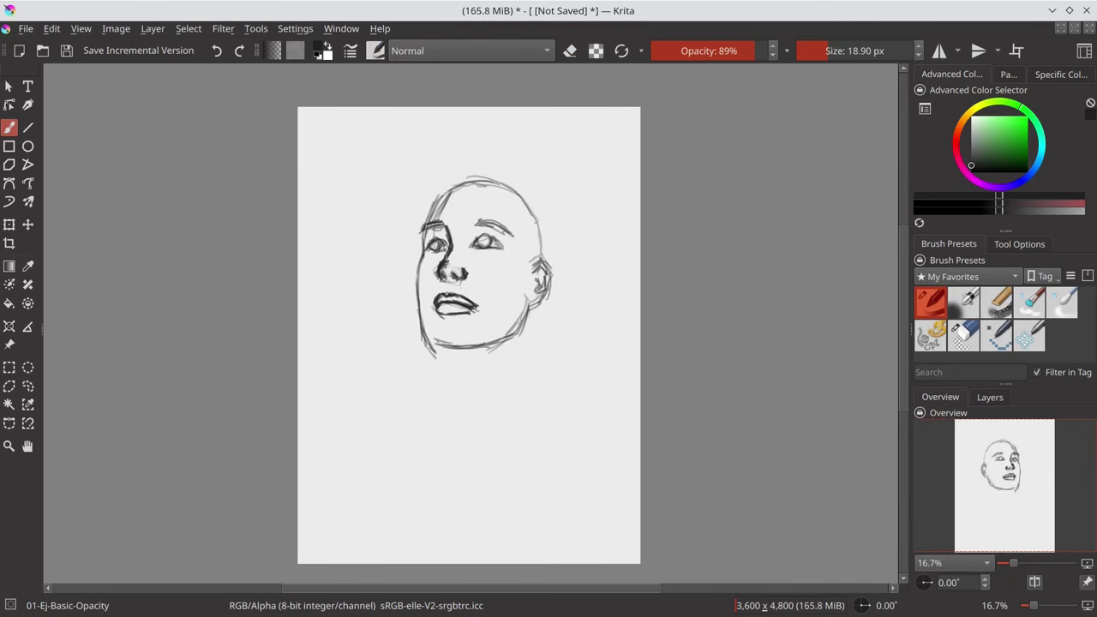
{"action": "left_click", "coordinate": [990, 397]}
{"action": "key", "text": "e"}
{"action": "left_click", "coordinate": [747, 54]}
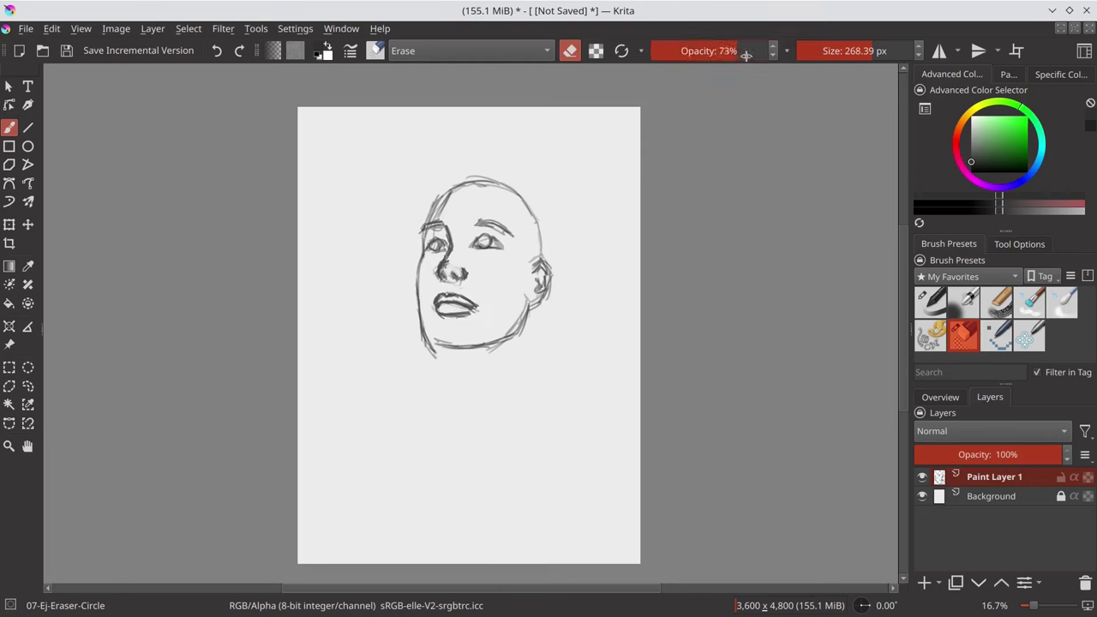
{"action": "key", "text": "e"}
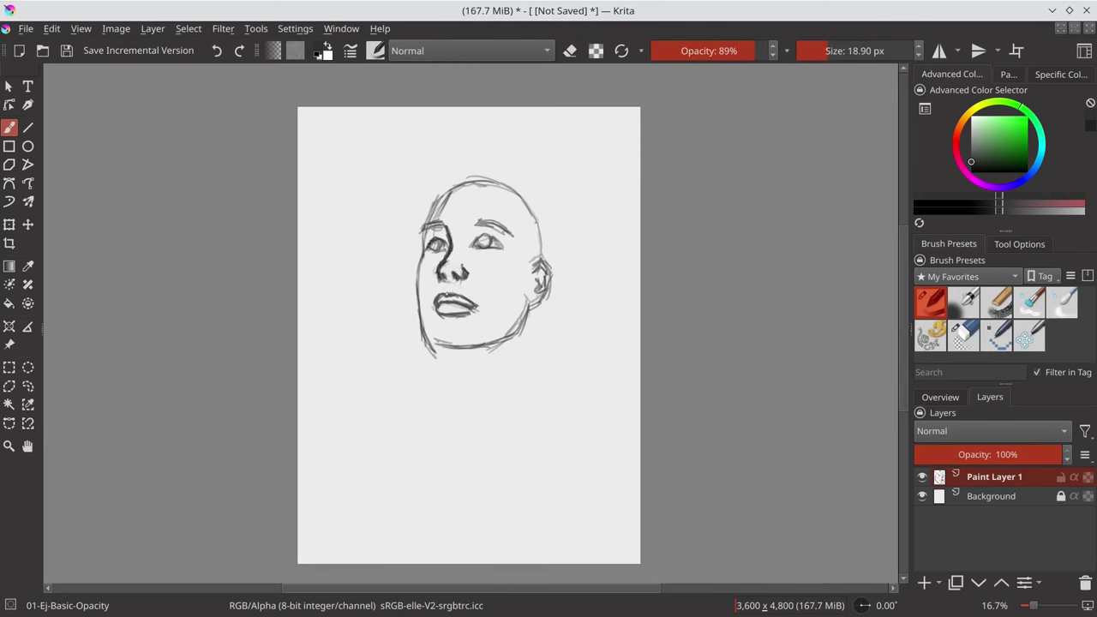
{"action": "key", "text": "e"}
{"action": "key", "text": "e"}
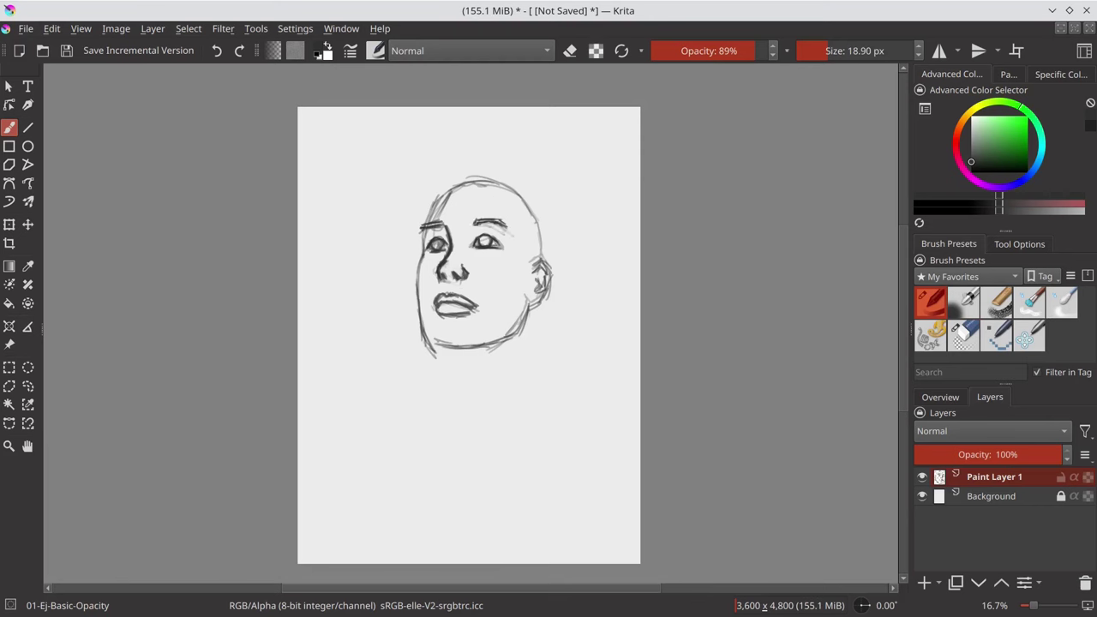
- Redraw the face's side contour, clean stray jaw strokes, and draw two neck lines
{"action": "key", "text": "e"}
{"action": "left_click_drag", "start_coordinate": [422, 228], "coordinate": [417, 324]}
{"action": "key", "text": "e"}
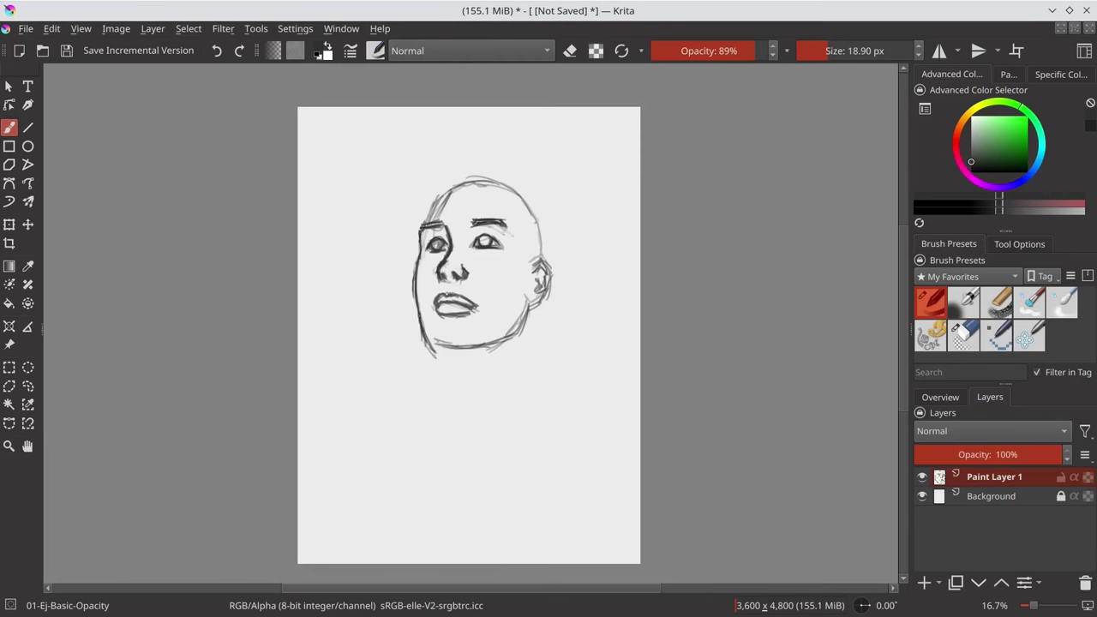
{"action": "key", "text": "e"}
{"action": "key", "text": "e"}
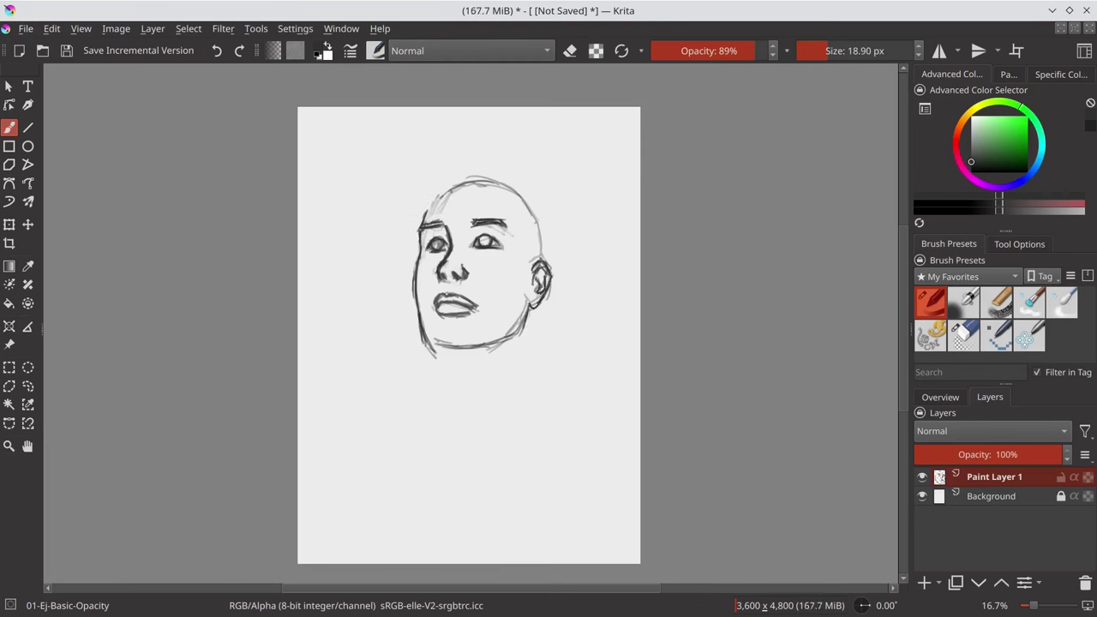
{"action": "key", "text": "e"}
{"action": "left_click_drag", "start_coordinate": [414, 273], "coordinate": [424, 351]}
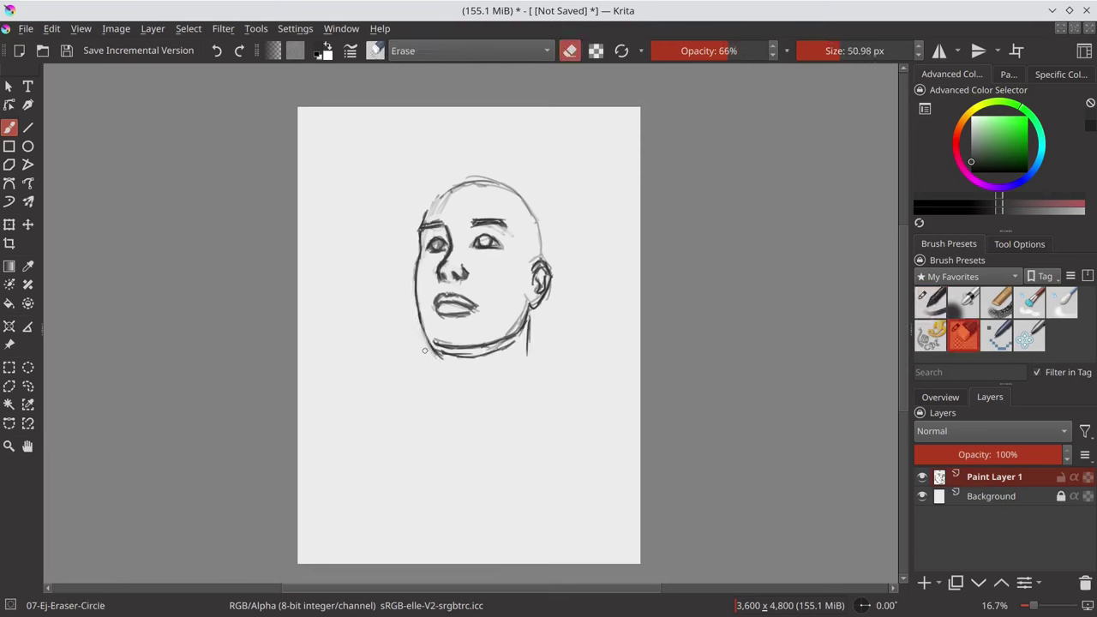
{"action": "key", "text": "e"}
{"action": "left_click_drag", "start_coordinate": [528, 310], "coordinate": [531, 368]}
{"action": "left_click_drag", "start_coordinate": [440, 352], "coordinate": [445, 385]}
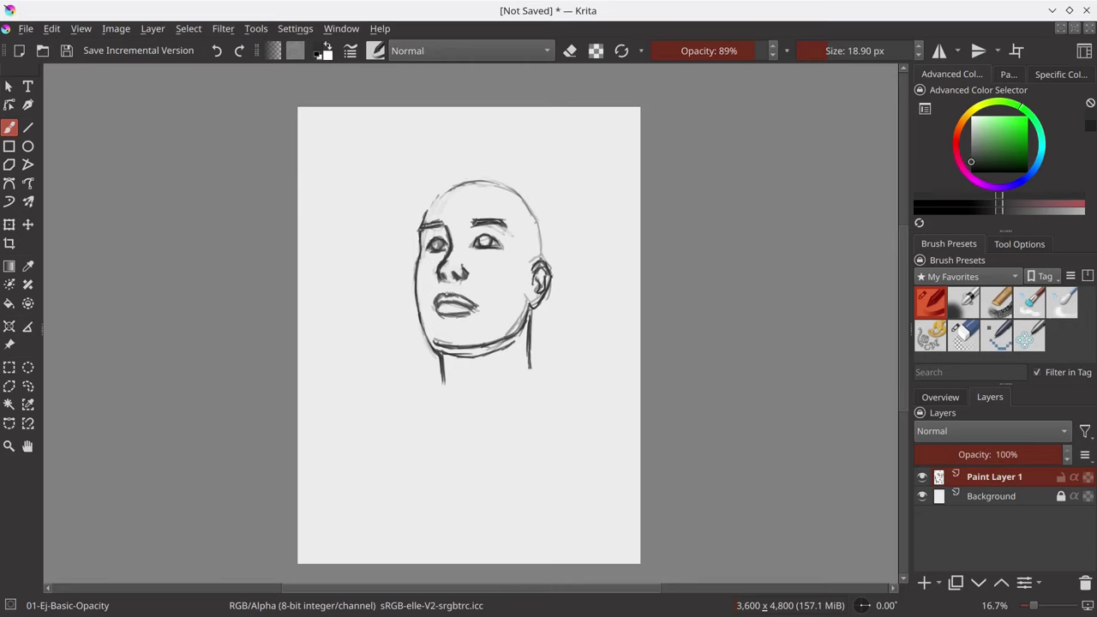
- Enter title 'The Dishwasher' and licence CC-BY-SA-NC 4.0 in Document Information, then save the .kra
{"action": "left_click", "coordinate": [26, 29]}
{"action": "left_click", "coordinate": [86, 355]}
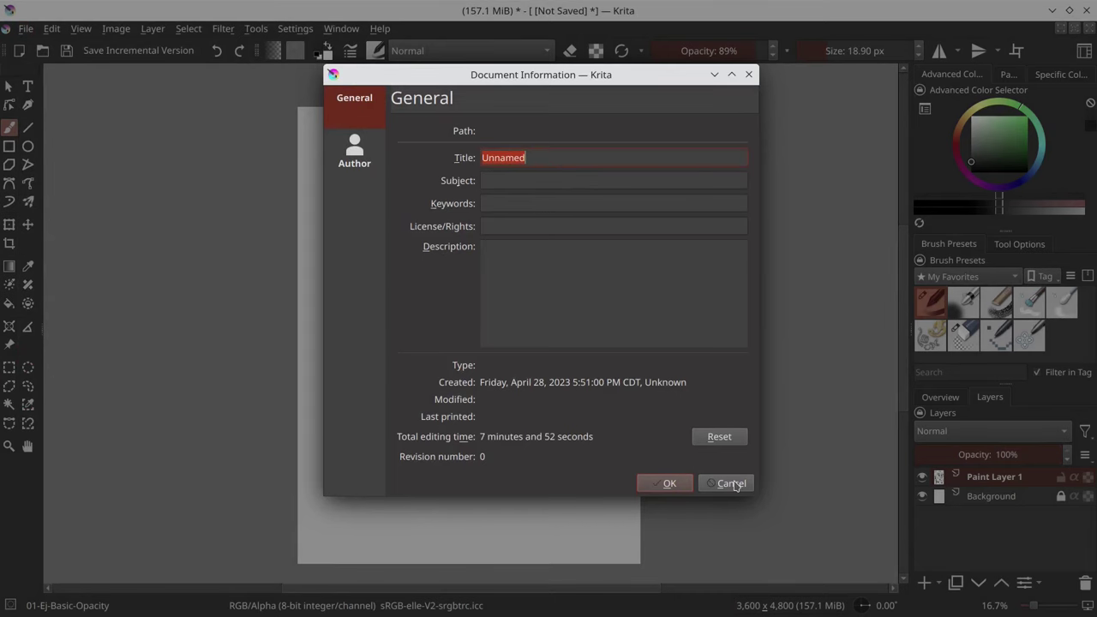
{"action": "type", "text": "The Dishwasher"}
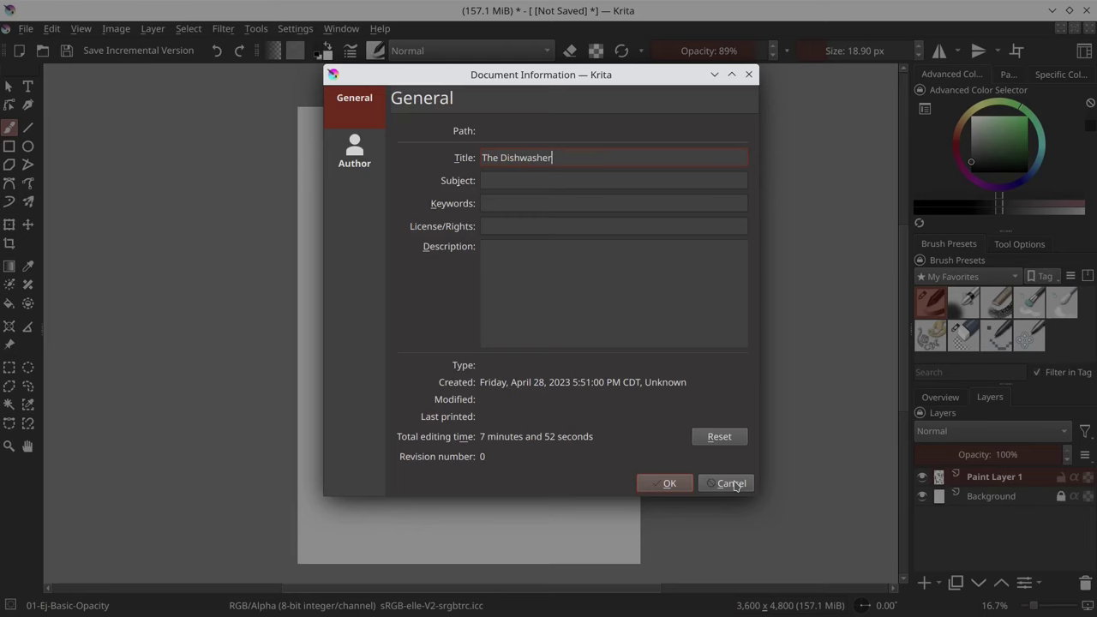
{"action": "key", "text": "Tab"}
{"action": "key", "text": "Tab"}
{"action": "key", "text": "Tab"}
{"action": "type", "text": "CC-BY-SA-NC 4.0"}
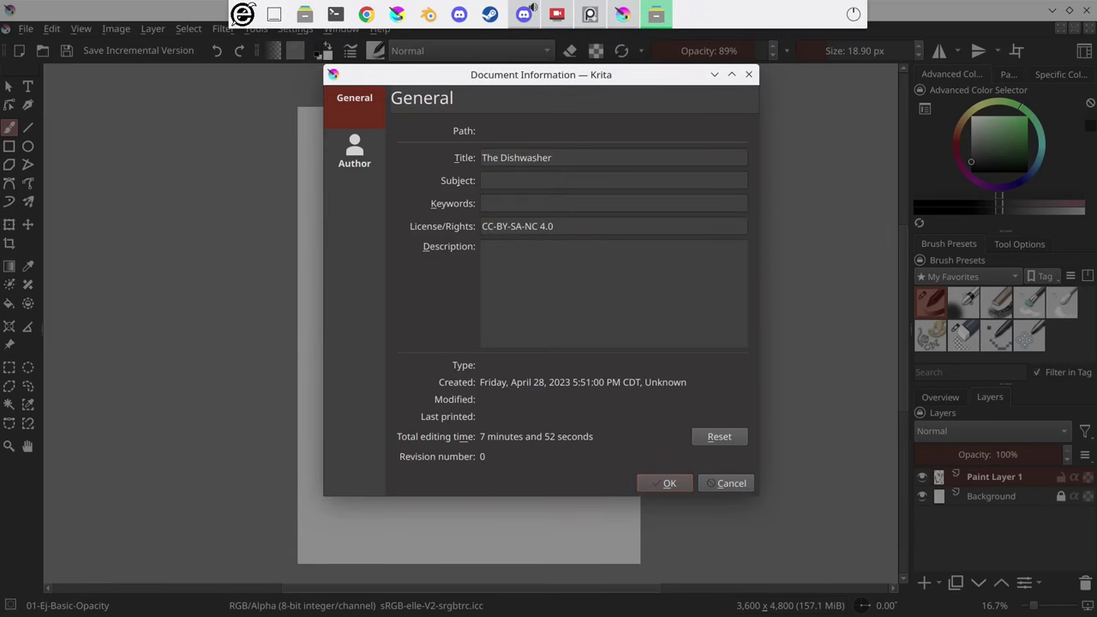
{"action": "key", "text": "Return"}
{"action": "key", "text": "ctrl+s"}
{"action": "key", "text": "Return"}
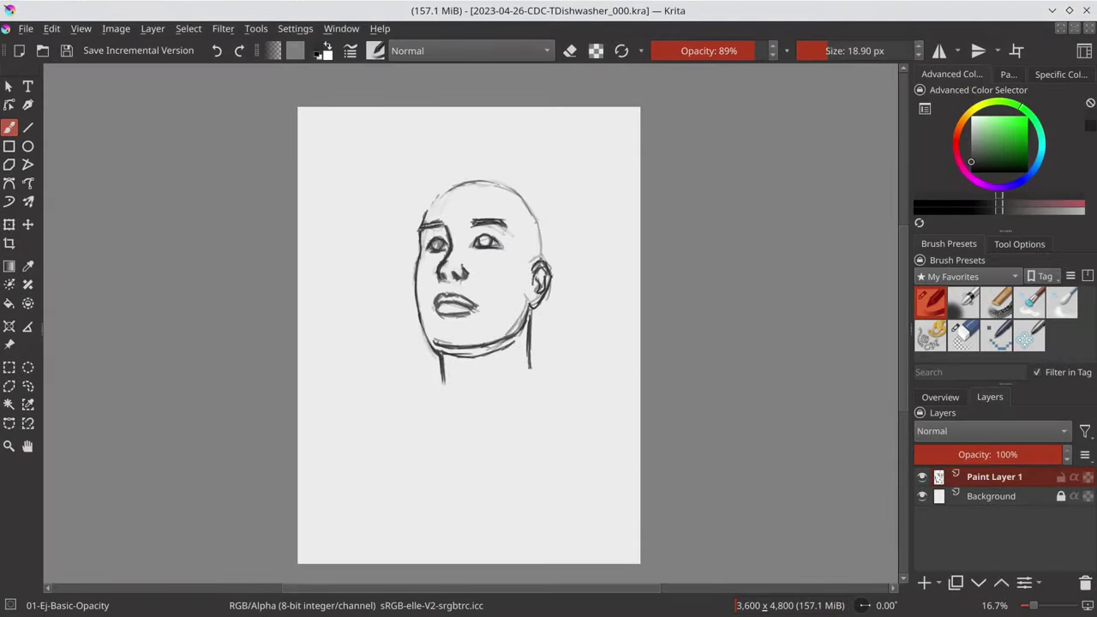
- Clean up the jaw and top-of-head hair strokes, erasing the excess lines
{"action": "left_click_drag", "start_coordinate": [540, 294], "coordinate": [506, 338]}
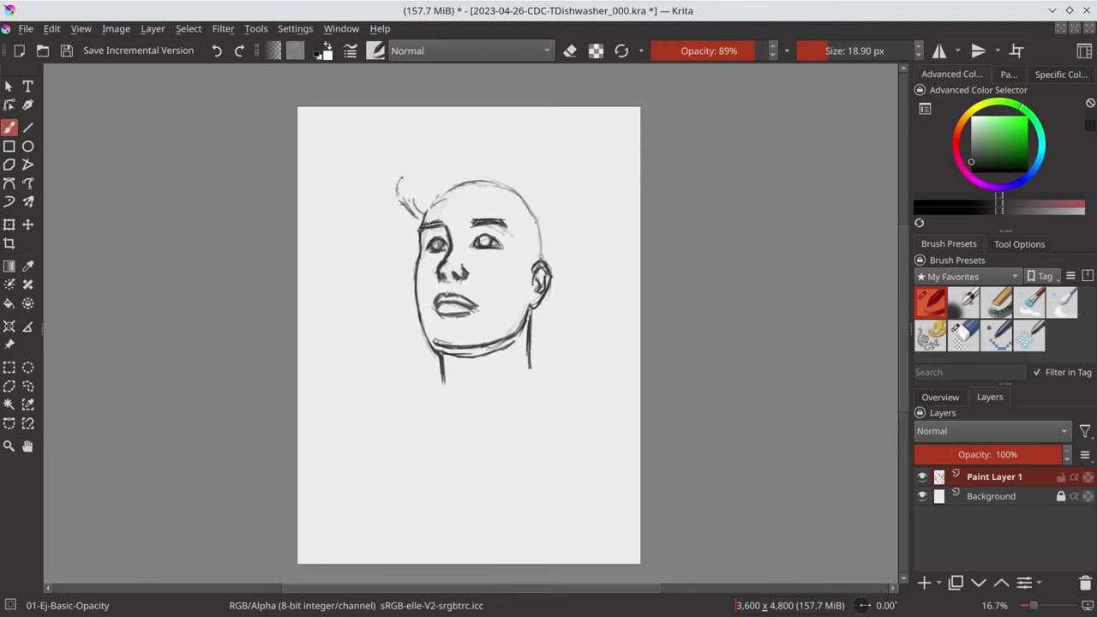
{"action": "left_click_drag", "start_coordinate": [399, 171], "coordinate": [496, 183]}
{"action": "key", "text": "/"}
{"action": "mouse_move", "coordinate": [401, 167]}
{"action": "left_mouse_down"}
{"action": "mouse_move", "coordinate": [493, 189]}
{"action": "mouse_move", "coordinate": [514, 215]}
{"action": "left_mouse_up"}
{"action": "key", "text": "/"}
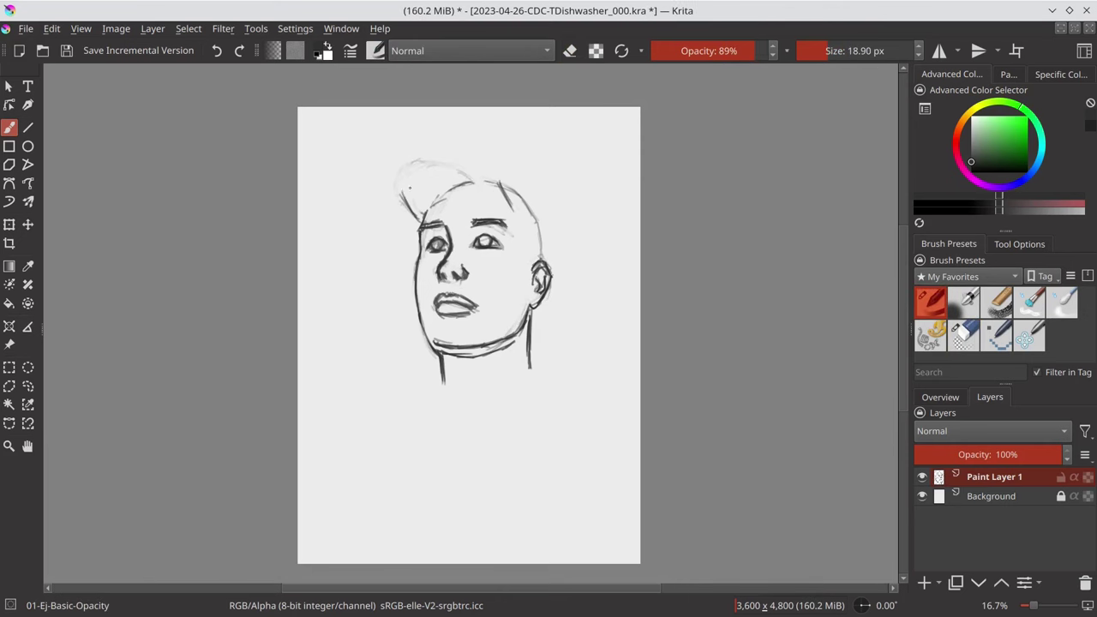
{"action": "key", "text": "/"}
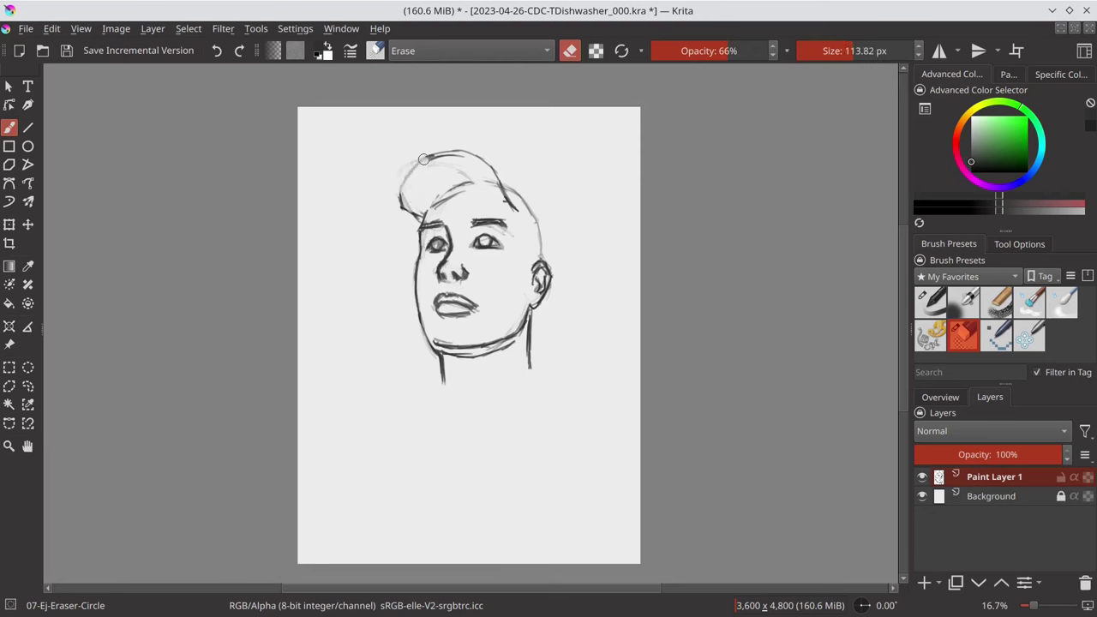
{"action": "left_click_drag", "start_coordinate": [401, 163], "coordinate": [514, 206]}
{"action": "key", "text": "/"}
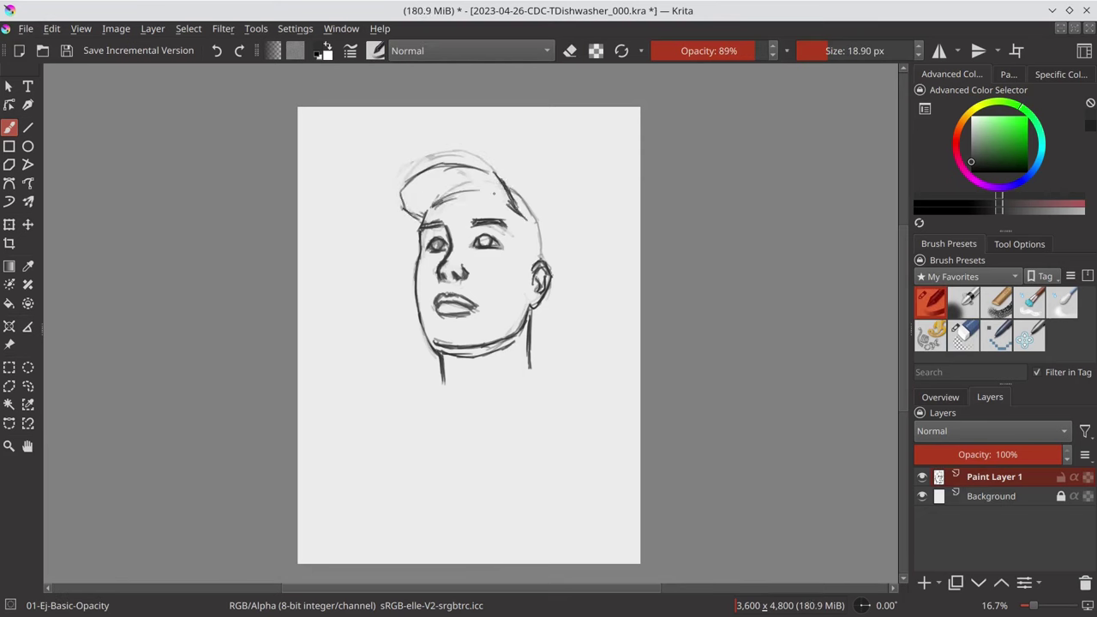
- Sketch the cap's top outline and brim, erasing stray strokes and mirroring to check proportions
{"action": "left_click_drag", "start_coordinate": [395, 195], "coordinate": [528, 202]}
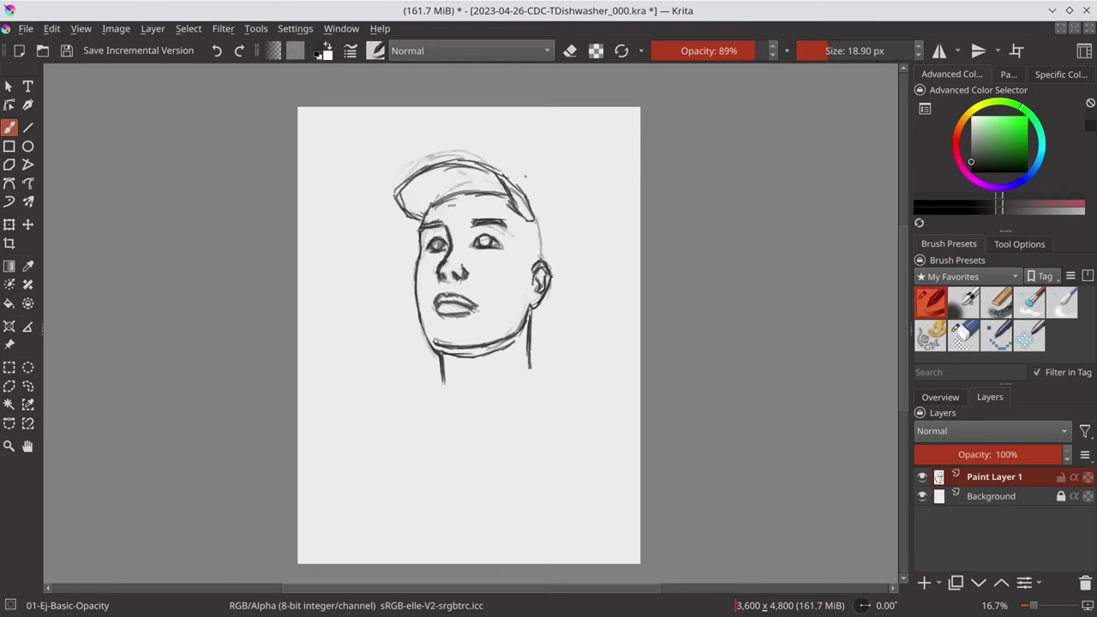
{"action": "left_click_drag", "start_coordinate": [429, 209], "coordinate": [518, 190]}
{"action": "key", "text": "/"}
{"action": "mouse_move", "coordinate": [409, 163]}
{"action": "left_mouse_down"}
{"action": "mouse_move", "coordinate": [509, 176]}
{"action": "mouse_move", "coordinate": [539, 233]}
{"action": "left_mouse_up"}
{"action": "key", "text": "/"}
{"action": "left_click_drag", "start_coordinate": [514, 185], "coordinate": [520, 203]}
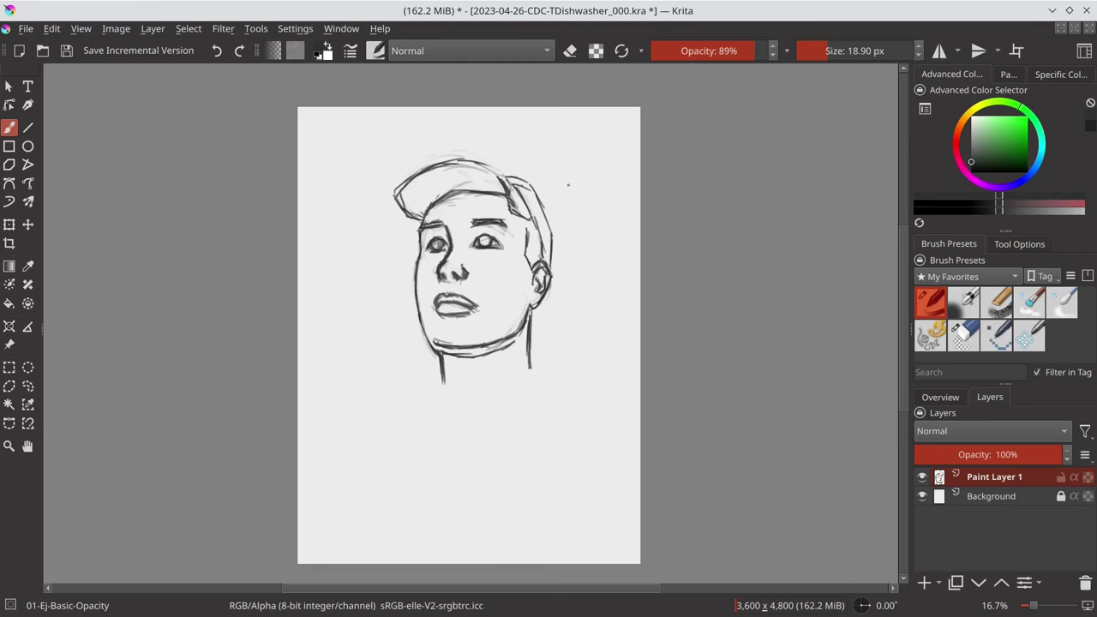
{"action": "key", "text": "/"}
{"action": "key", "text": "m"}
{"action": "mouse_move", "coordinate": [412, 172]}
{"action": "left_mouse_down"}
{"action": "mouse_move", "coordinate": [540, 210]}
{"action": "mouse_move", "coordinate": [497, 185]}
{"action": "mouse_move", "coordinate": [537, 215]}
{"action": "left_mouse_up"}
{"action": "key", "text": "/"}
- Redraw the head's left side and strengthen the cap's front edge, sides and top
{"action": "mouse_move", "coordinate": [418, 264]}
{"action": "left_mouse_down"}
{"action": "mouse_move", "coordinate": [408, 228]}
{"action": "mouse_move", "coordinate": [489, 182]}
{"action": "left_mouse_up"}
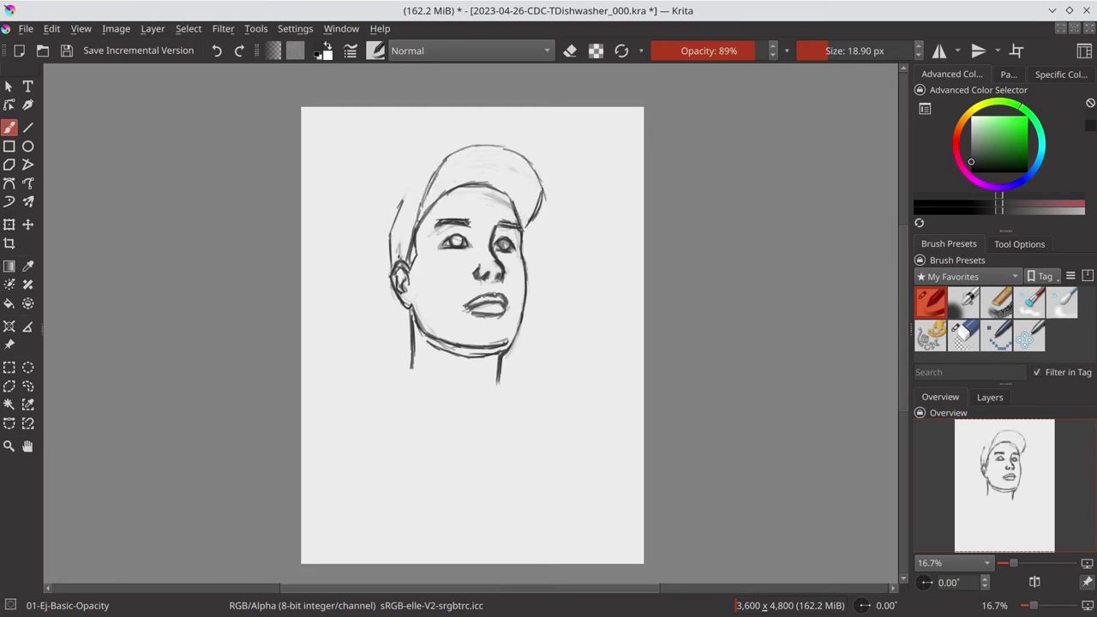
{"action": "left_click_drag", "start_coordinate": [410, 243], "coordinate": [424, 182]}
{"action": "left_click_drag", "start_coordinate": [415, 203], "coordinate": [464, 146]}
{"action": "mouse_move", "coordinate": [410, 228]}
{"action": "left_mouse_down"}
{"action": "mouse_move", "coordinate": [479, 144]}
{"action": "mouse_move", "coordinate": [533, 233]}
{"action": "left_mouse_up"}
{"action": "left_click_drag", "start_coordinate": [547, 170], "coordinate": [525, 235]}
{"action": "key", "text": "/"}
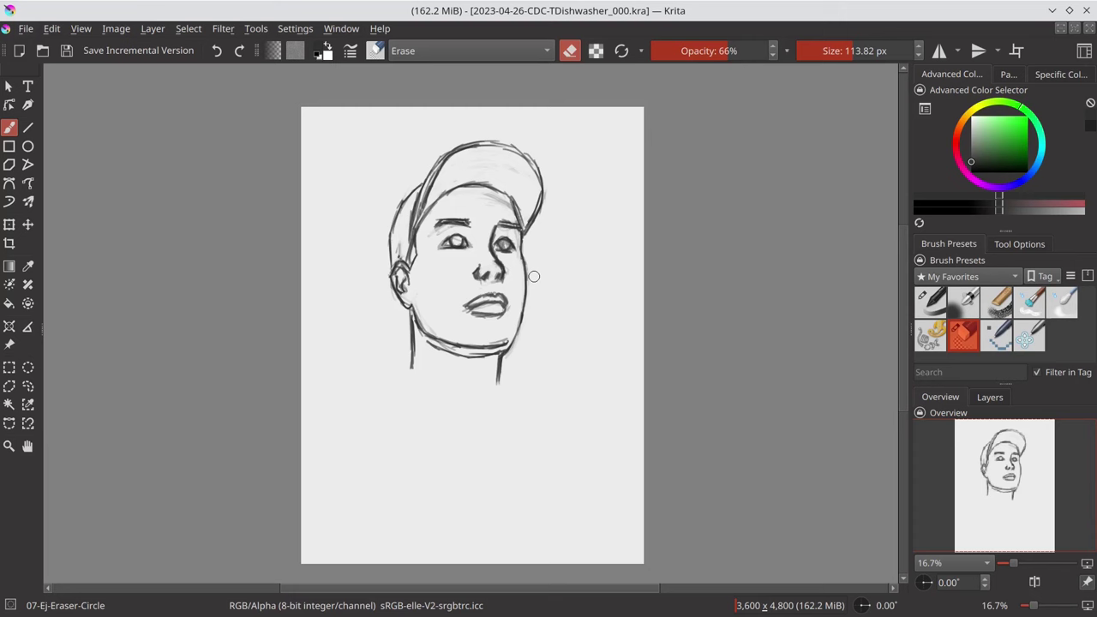
- Add Paint Layer 2 and hide the Paint Layer 1 head sketch
{"action": "left_click", "coordinate": [990, 397]}
{"action": "left_click", "coordinate": [924, 583]}
{"action": "left_click", "coordinate": [922, 497]}
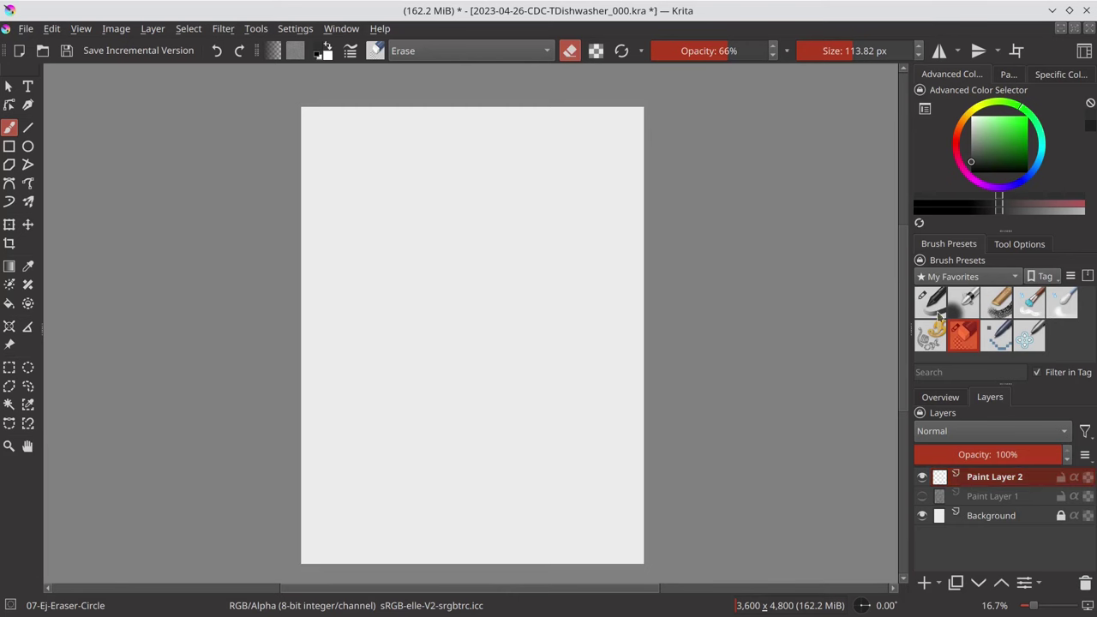
- Sketch a tall guide rectangle and lighten its lines with the eraser
{"action": "key", "text": "slash"}
{"action": "left_click_drag", "start_coordinate": [396, 216], "coordinate": [512, 207]}
{"action": "mouse_move", "coordinate": [397, 287]}
{"action": "left_mouse_down"}
{"action": "mouse_move", "coordinate": [397, 223]}
{"action": "mouse_move", "coordinate": [399, 446]}
{"action": "left_mouse_up"}
{"action": "left_click_drag", "start_coordinate": [396, 226], "coordinate": [408, 510]}
{"action": "left_click_drag", "start_coordinate": [415, 530], "coordinate": [497, 492]}
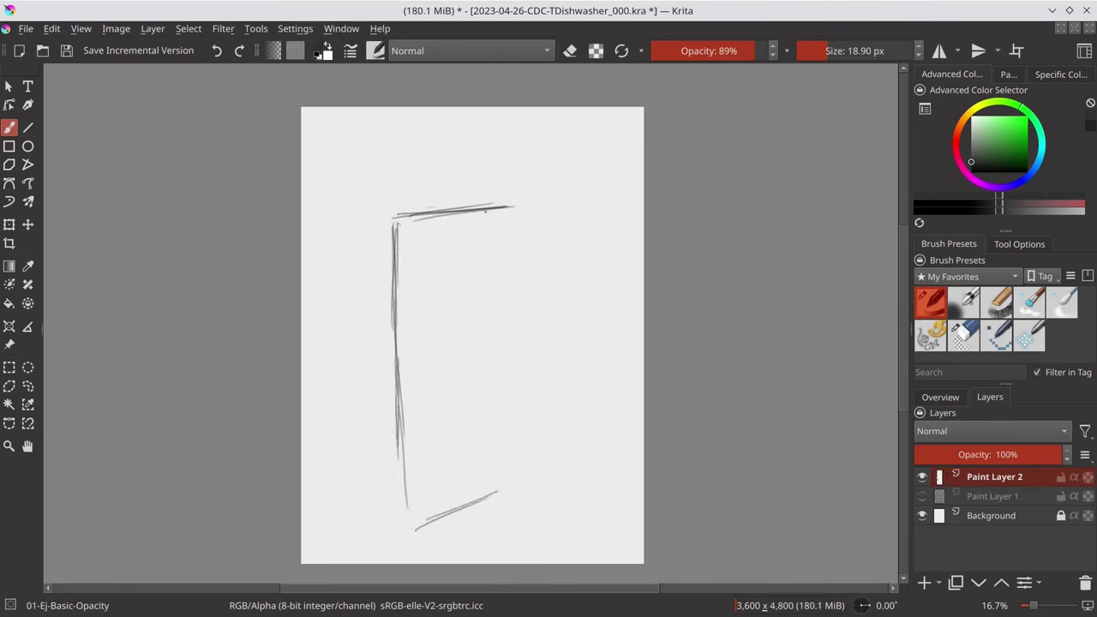
{"action": "left_click_drag", "start_coordinate": [529, 207], "coordinate": [521, 494]}
{"action": "mouse_move", "coordinate": [403, 210]}
{"action": "left_mouse_down"}
{"action": "mouse_move", "coordinate": [486, 204]}
{"action": "mouse_move", "coordinate": [397, 269]}
{"action": "left_mouse_up"}
{"action": "key", "text": "slash"}
{"action": "left_click_drag", "start_coordinate": [530, 209], "coordinate": [497, 492]}
{"action": "key", "text": "slash"}
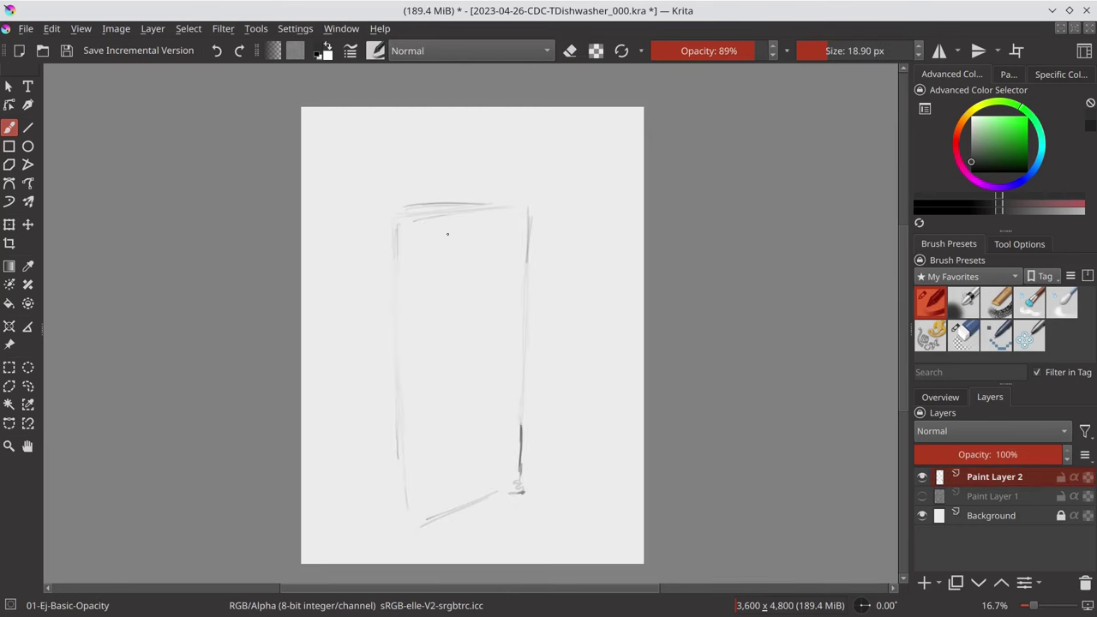
{"action": "left_click_drag", "start_coordinate": [408, 209], "coordinate": [520, 209]}
- Sketch the head, neck and box-shaped torso with a waist line and centre line
{"action": "left_click_drag", "start_coordinate": [463, 180], "coordinate": [467, 193]}
{"action": "left_click_drag", "start_coordinate": [409, 215], "coordinate": [401, 300]}
{"action": "mouse_move", "coordinate": [413, 221]}
{"action": "left_mouse_down"}
{"action": "mouse_move", "coordinate": [518, 211]}
{"action": "mouse_move", "coordinate": [463, 133]}
{"action": "mouse_move", "coordinate": [397, 360]}
{"action": "left_mouse_up"}
{"action": "left_click_drag", "start_coordinate": [518, 214], "coordinate": [519, 330]}
{"action": "left_click_drag", "start_coordinate": [430, 335], "coordinate": [497, 316]}
{"action": "left_click_drag", "start_coordinate": [467, 205], "coordinate": [468, 312]}
{"action": "left_click_drag", "start_coordinate": [413, 212], "coordinate": [403, 326]}
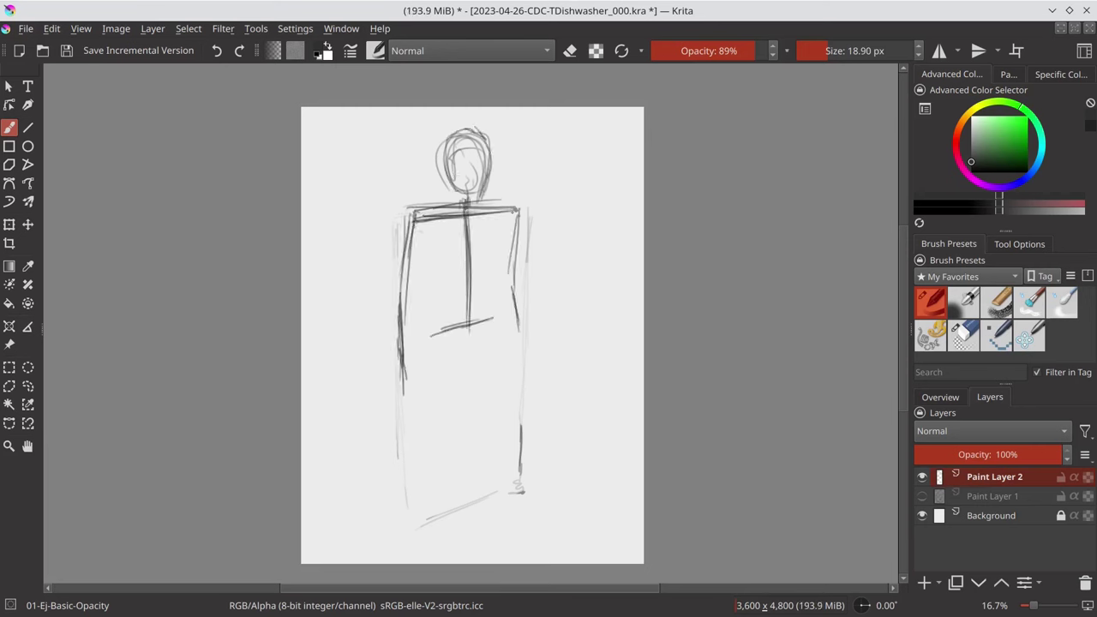
{"action": "left_click_drag", "start_coordinate": [518, 209], "coordinate": [513, 322]}
- Draw both legs and feet, darken the torso and head outline, then zoom out
{"action": "left_click_drag", "start_coordinate": [439, 331], "coordinate": [419, 538]}
{"action": "mouse_move", "coordinate": [500, 444]}
{"action": "left_mouse_down"}
{"action": "mouse_move", "coordinate": [496, 327]}
{"action": "mouse_move", "coordinate": [490, 491]}
{"action": "mouse_move", "coordinate": [523, 495]}
{"action": "left_mouse_up"}
{"action": "left_click_drag", "start_coordinate": [420, 516], "coordinate": [427, 555]}
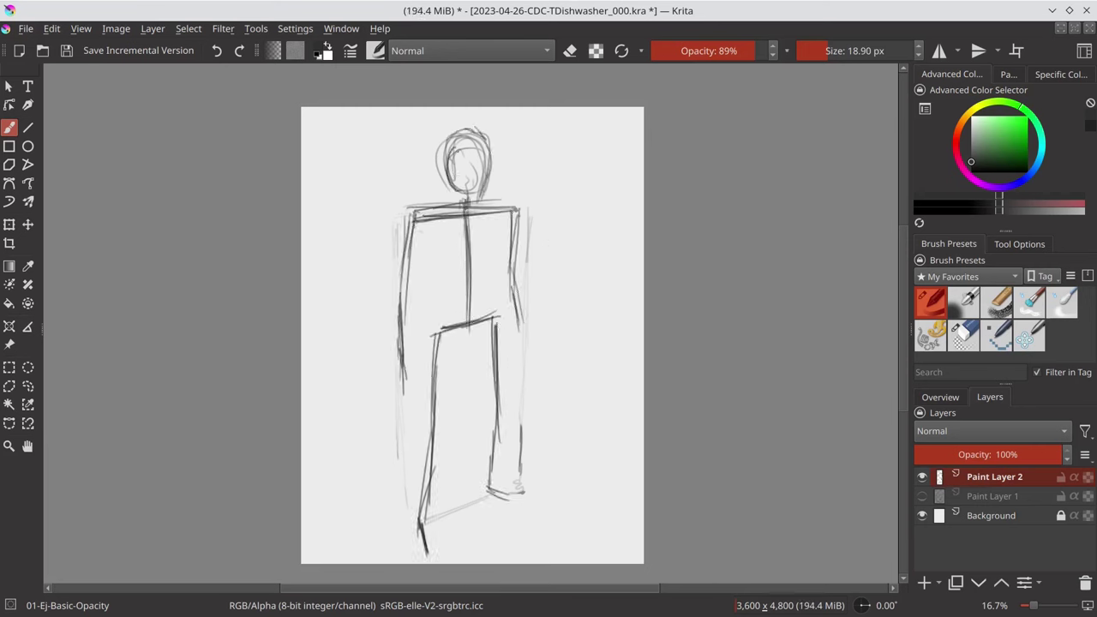
{"action": "left_click_drag", "start_coordinate": [418, 216], "coordinate": [410, 382]}
{"action": "left_click_drag", "start_coordinate": [518, 211], "coordinate": [521, 334]}
{"action": "key", "text": "slash"}
{"action": "key", "text": "minus"}
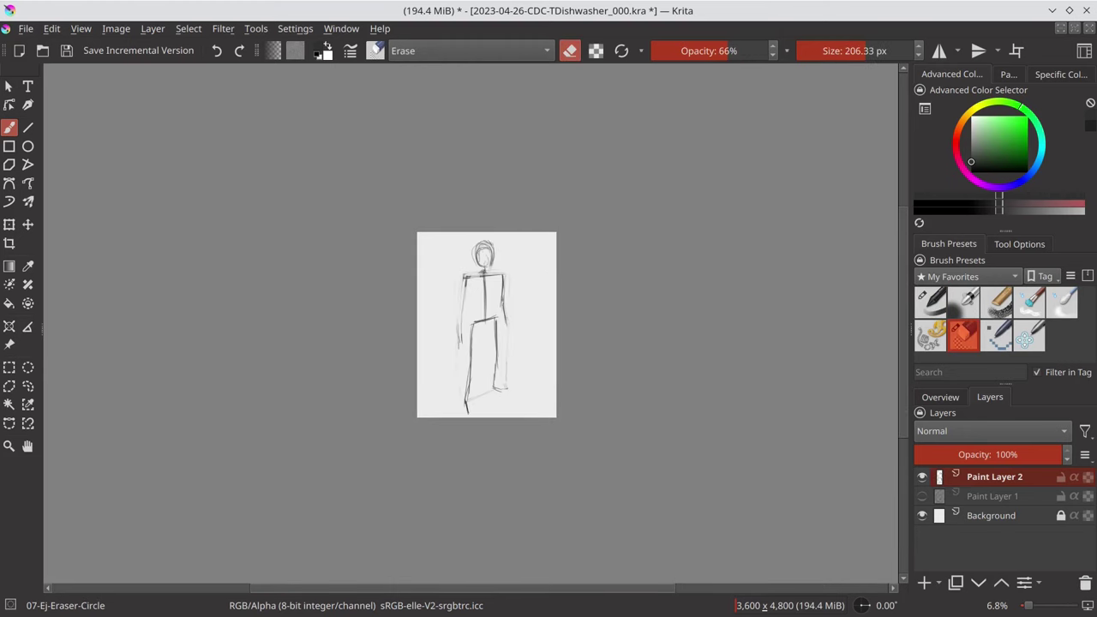
- Fade the stick-figure strokes and paint bolder strokes on the right arm, shoulders and chest
{"action": "key", "text": "ctrl+t"}
{"action": "key", "text": "b"}
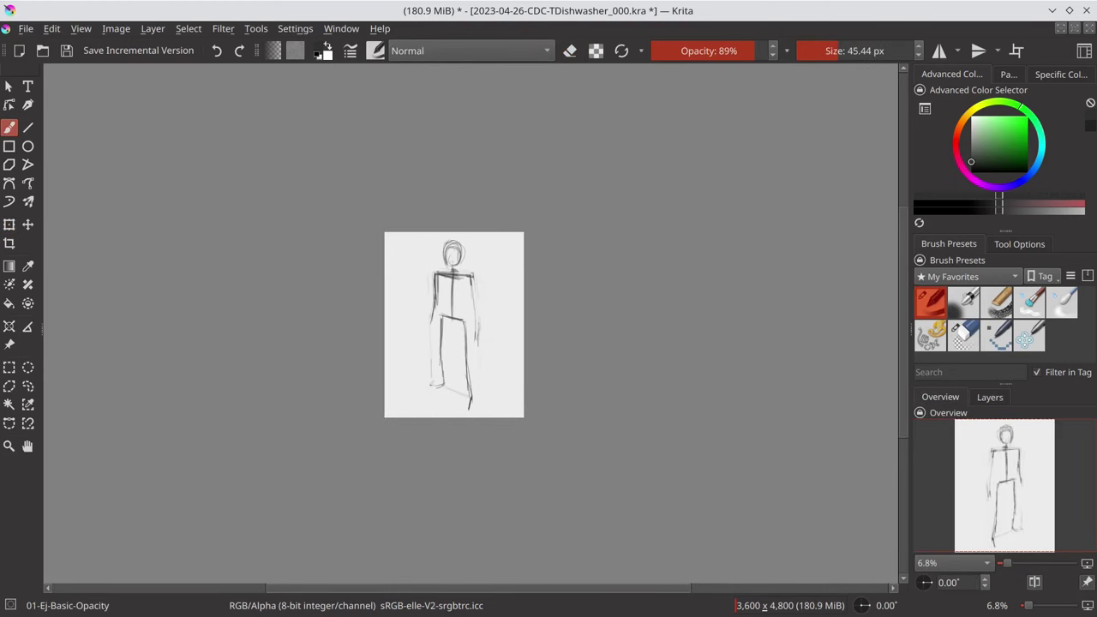
{"action": "left_click_drag", "start_coordinate": [454, 249], "coordinate": [459, 403]}
{"action": "key", "text": "slash"}
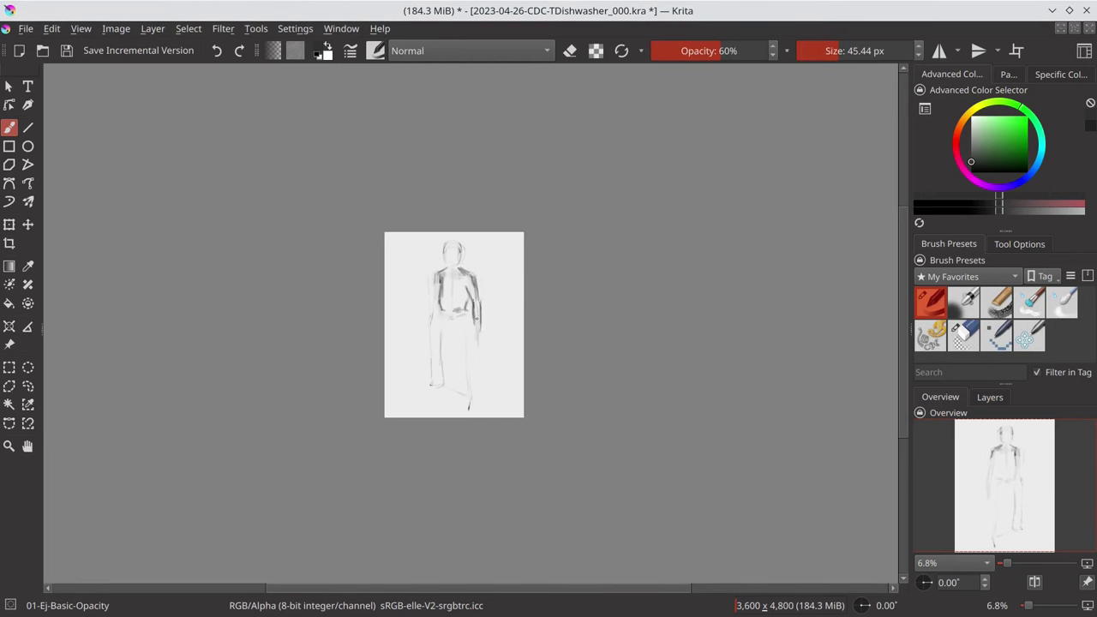
{"action": "left_click_drag", "start_coordinate": [480, 300], "coordinate": [476, 336]}
{"action": "left_click_drag", "start_coordinate": [443, 279], "coordinate": [468, 269]}
{"action": "mouse_move", "coordinate": [448, 312]}
{"action": "left_mouse_down"}
{"action": "mouse_move", "coordinate": [470, 313]}
{"action": "mouse_move", "coordinate": [456, 390]}
{"action": "left_mouse_up"}
- Paint the legs, apron and hanging right arm, retouch the waist, and darken the head outline
{"action": "left_click_drag", "start_coordinate": [477, 357], "coordinate": [463, 411]}
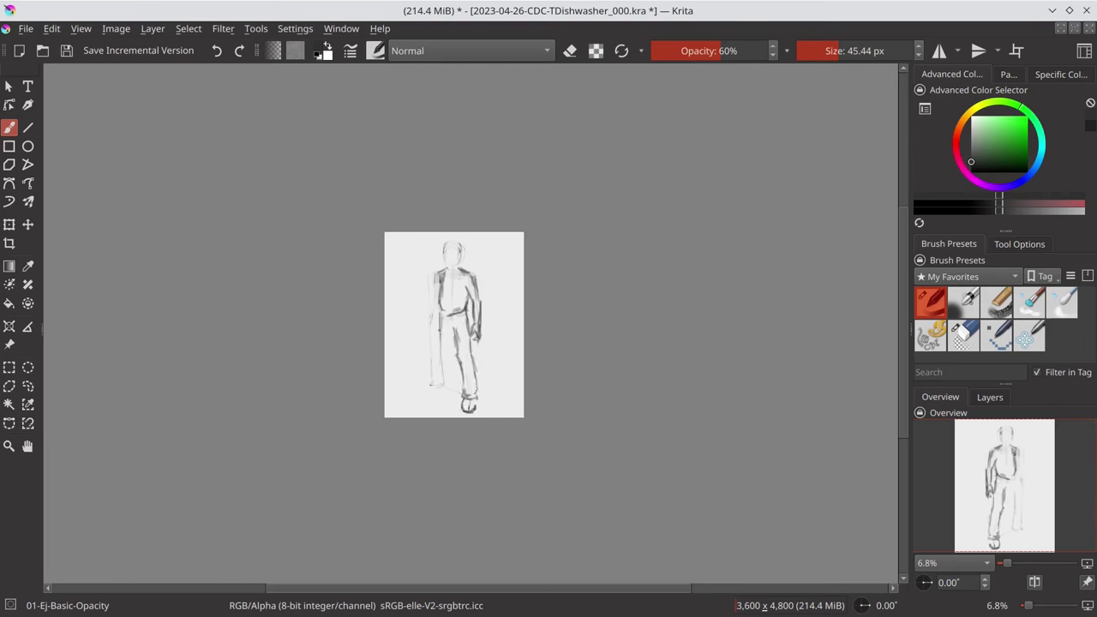
{"action": "mouse_move", "coordinate": [439, 287]}
{"action": "left_mouse_down"}
{"action": "mouse_move", "coordinate": [447, 387]}
{"action": "mouse_move", "coordinate": [459, 389]}
{"action": "left_mouse_up"}
{"action": "mouse_move", "coordinate": [439, 276]}
{"action": "left_mouse_down"}
{"action": "mouse_move", "coordinate": [451, 323]}
{"action": "mouse_move", "coordinate": [485, 348]}
{"action": "left_mouse_up"}
{"action": "mouse_move", "coordinate": [473, 279]}
{"action": "left_mouse_down"}
{"action": "mouse_move", "coordinate": [480, 308]}
{"action": "mouse_move", "coordinate": [447, 347]}
{"action": "left_mouse_up"}
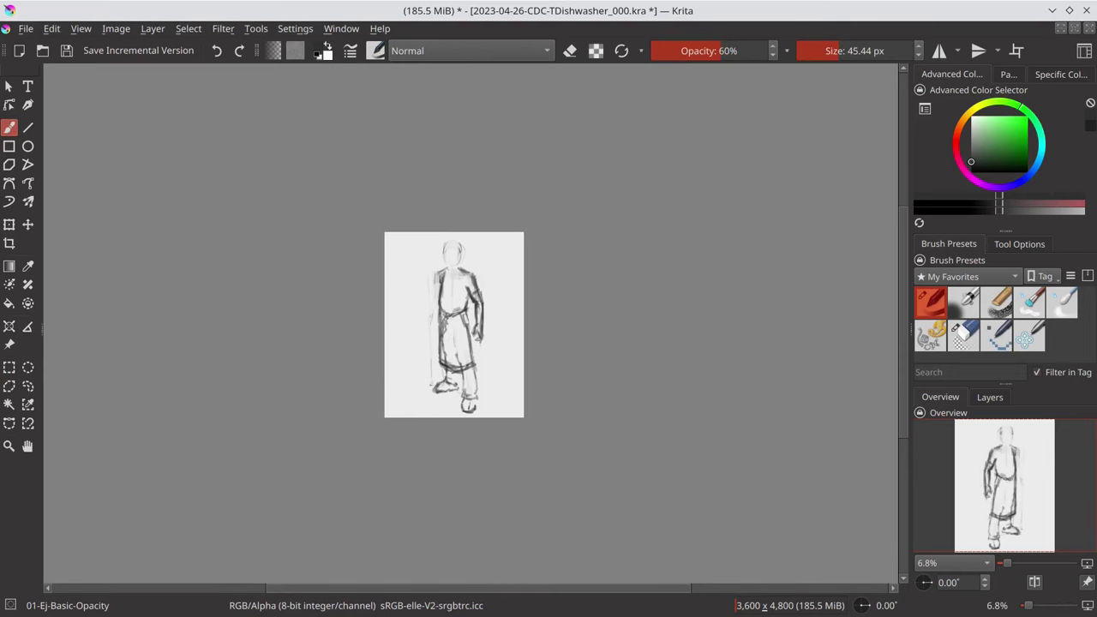
{"action": "mouse_move", "coordinate": [450, 335]}
{"action": "left_mouse_down"}
{"action": "mouse_move", "coordinate": [451, 355]}
{"action": "mouse_move", "coordinate": [463, 353]}
{"action": "left_mouse_up"}
{"action": "left_click_drag", "start_coordinate": [434, 393], "coordinate": [458, 373]}
{"action": "left_click_drag", "start_coordinate": [470, 296], "coordinate": [468, 327]}
{"action": "left_click_drag", "start_coordinate": [461, 286], "coordinate": [470, 337]}
{"action": "key", "text": "slash"}
{"action": "key", "text": "slash"}
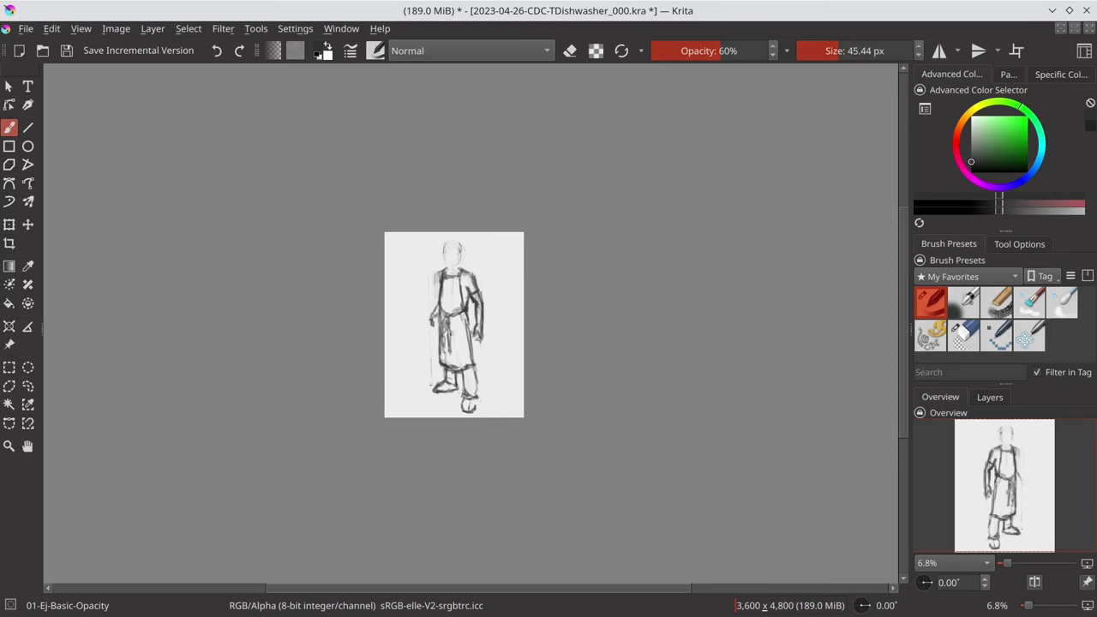
{"action": "left_click_drag", "start_coordinate": [447, 271], "coordinate": [465, 257]}
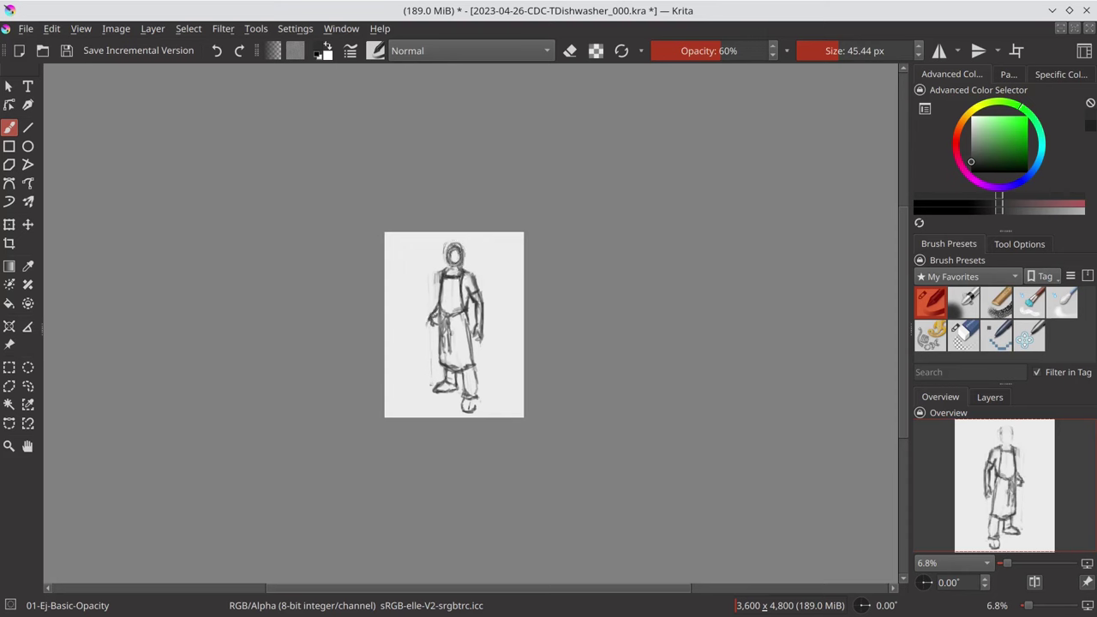
- Liquify the head with a size-389 push-and-warp brush and save the document
{"action": "key", "text": "ctrl+t"}
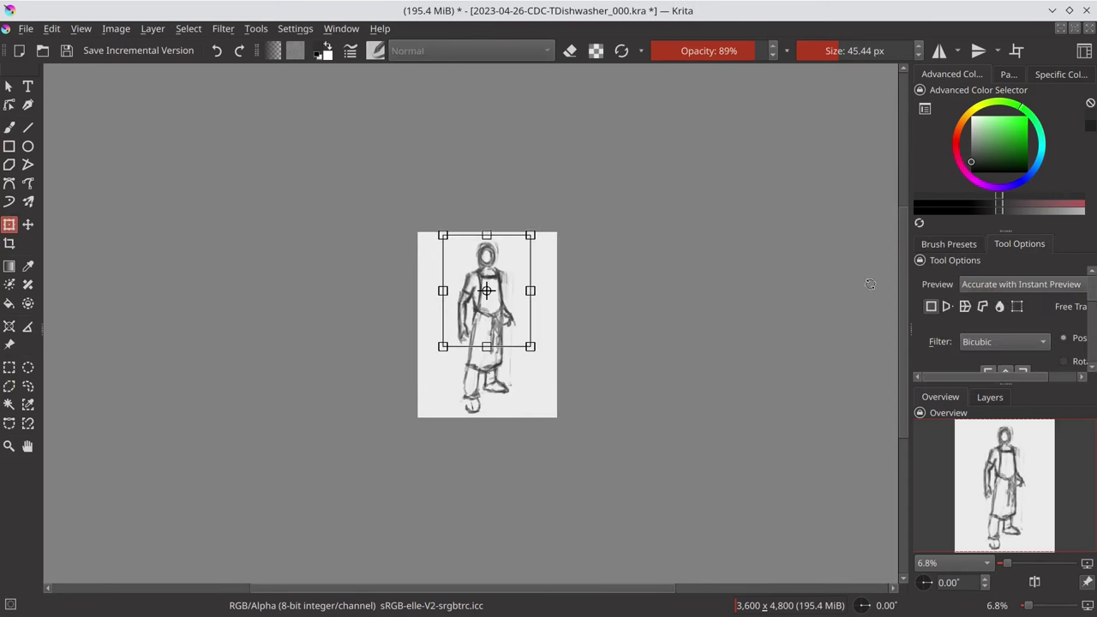
{"action": "left_click", "coordinate": [1000, 306]}
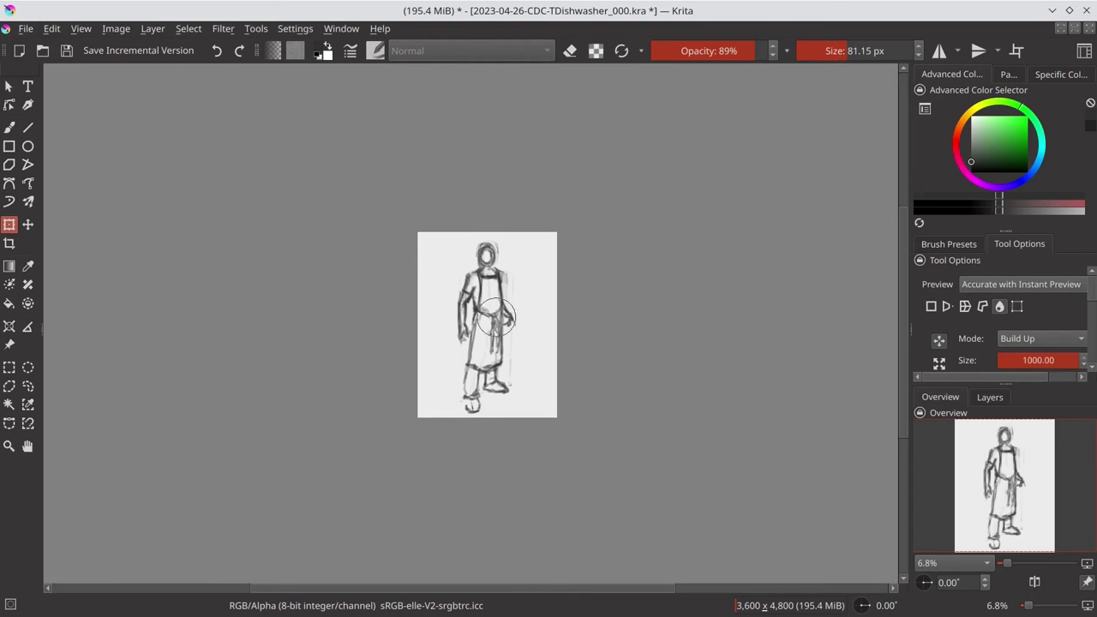
{"action": "left_click_drag", "start_coordinate": [466, 257], "coordinate": [465, 276]}
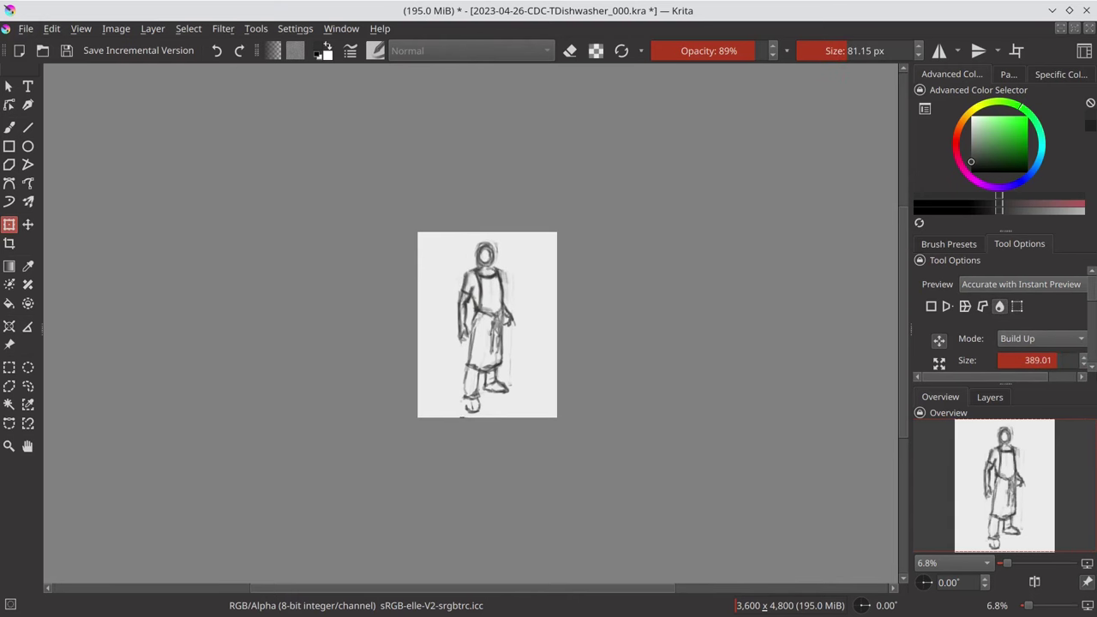
{"action": "key", "text": "ctrl+s"}
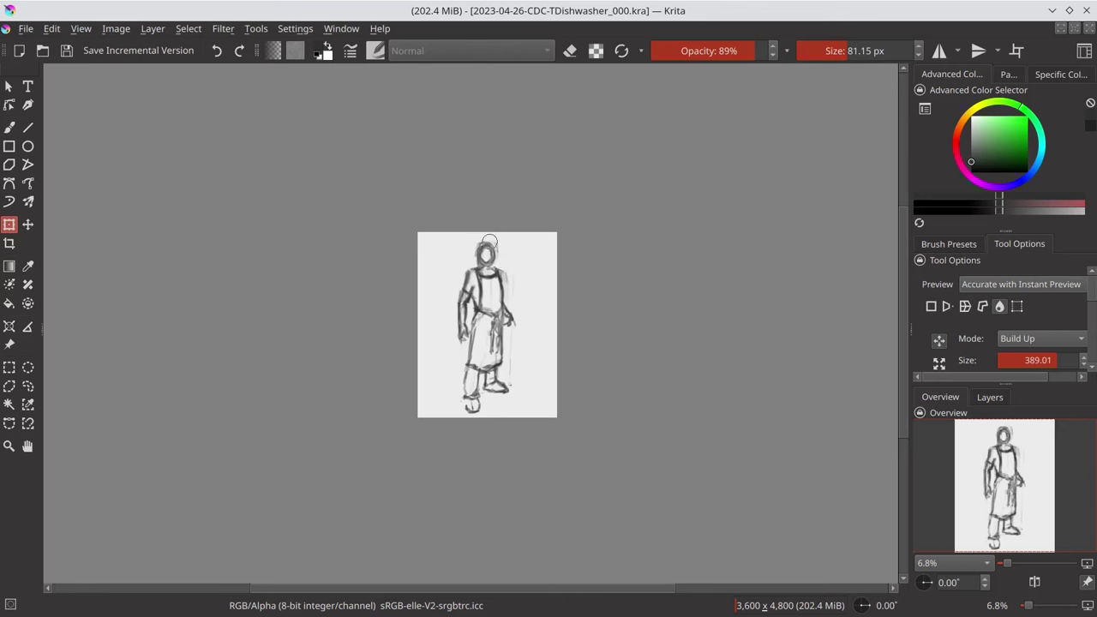
- Hide Paint Layer 1 and erase the figure's old head with the circular eraser
{"action": "left_click", "coordinate": [990, 397]}
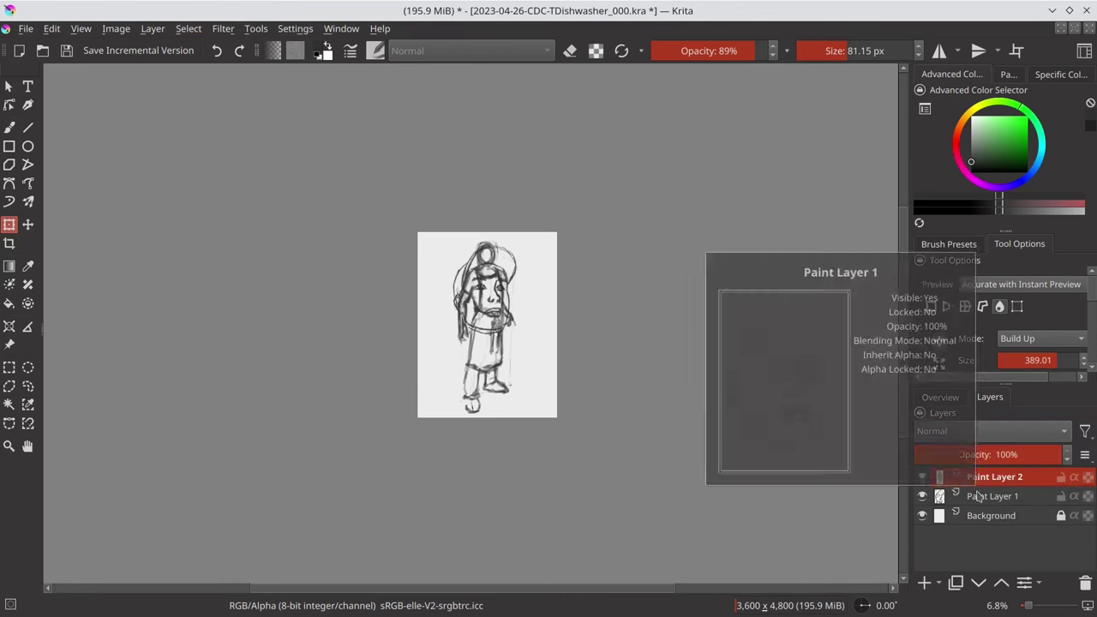
{"action": "left_click", "coordinate": [923, 497]}
{"action": "key", "text": "b"}
{"action": "left_click", "coordinate": [949, 243]}
{"action": "left_click", "coordinate": [964, 334]}
{"action": "left_click_drag", "start_coordinate": [486, 250], "coordinate": [509, 279]}
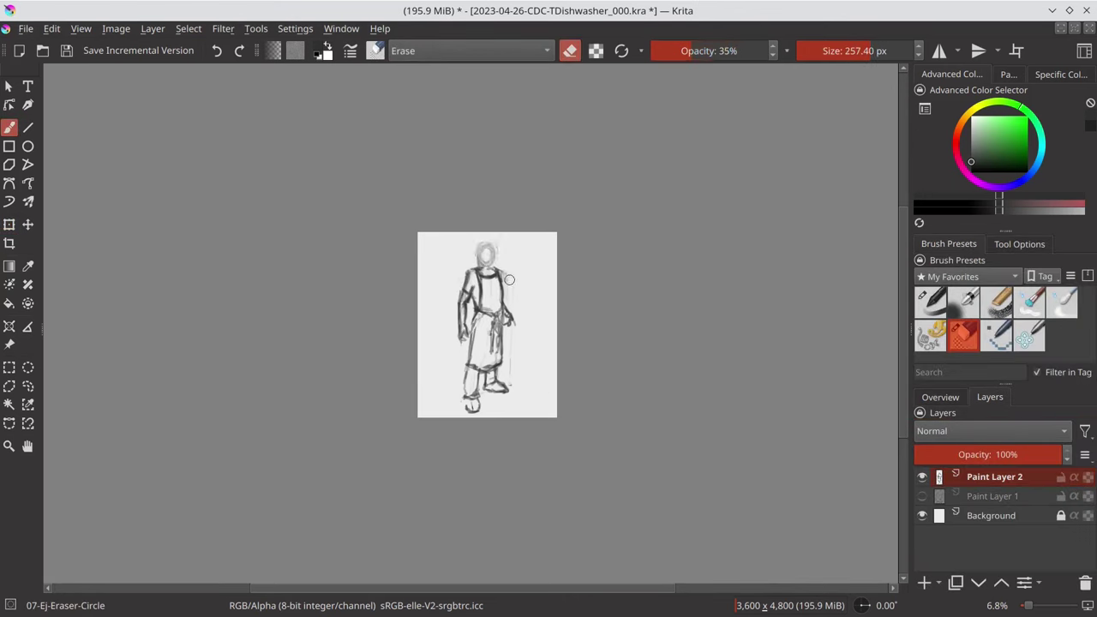
- Duplicate Paint Layer 1 and scale the copied capped face onto the figure's head
{"action": "key", "text": "ctrl+j"}
{"action": "key", "text": "ctrl+t"}
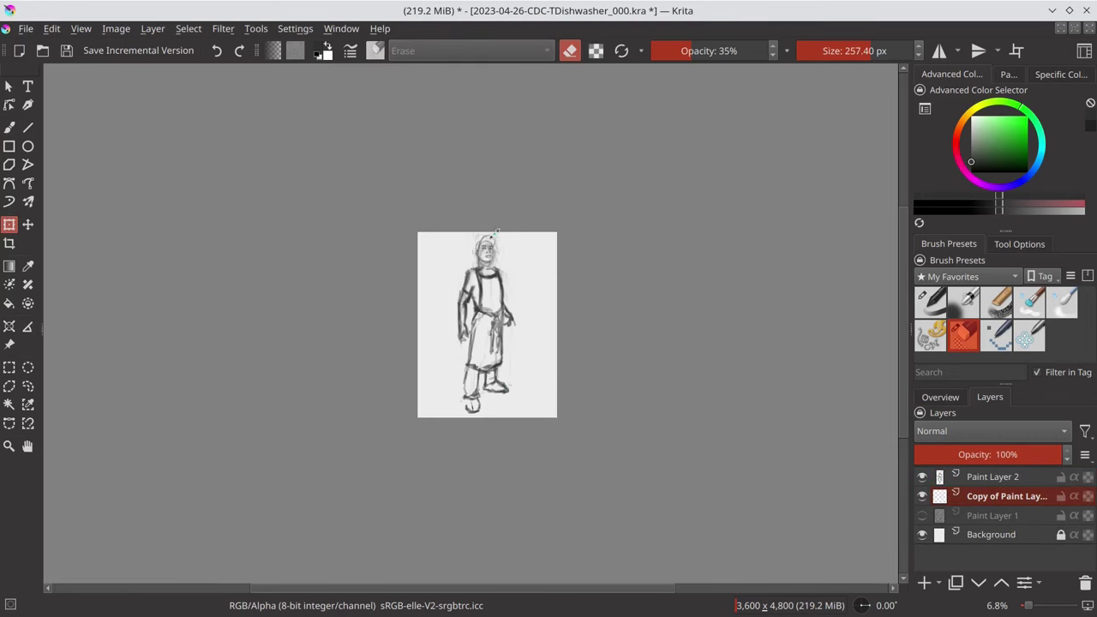
{"action": "scroll", "coordinate": [490, 257], "scroll_direction": "up", "scroll_amount": 3}
{"action": "key", "text": "Return"}
{"action": "scroll", "coordinate": [595, 363], "scroll_direction": "down", "scroll_amount": 2}
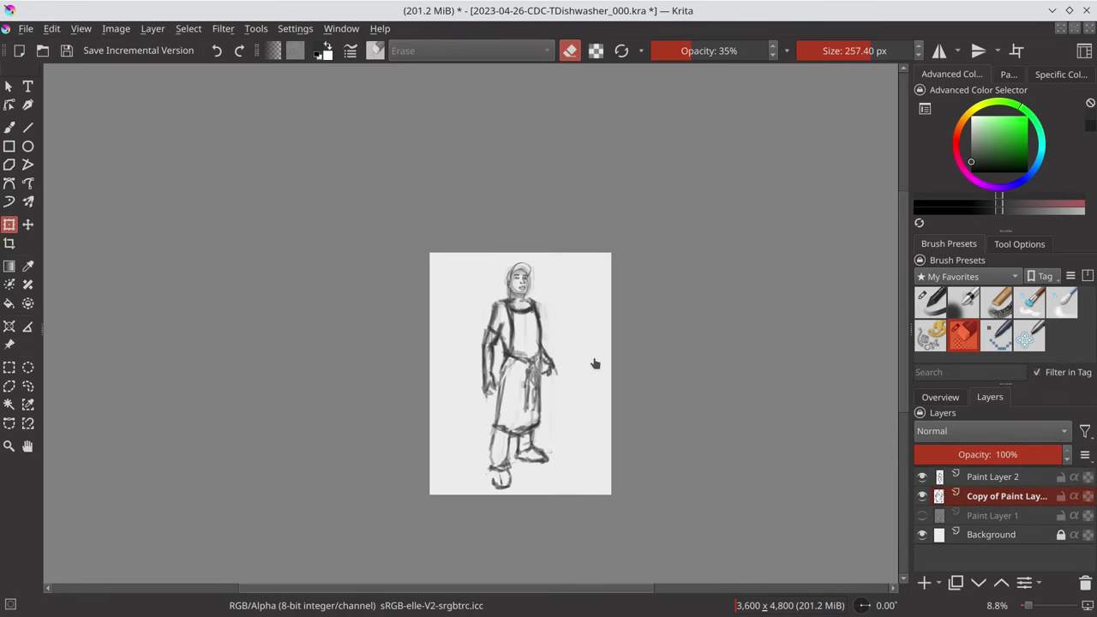
{"action": "right_click", "coordinate": [1035, 511]}
{"action": "key", "text": "Escape"}
{"action": "scroll", "coordinate": [686, 393], "scroll_direction": "up", "scroll_amount": 2}
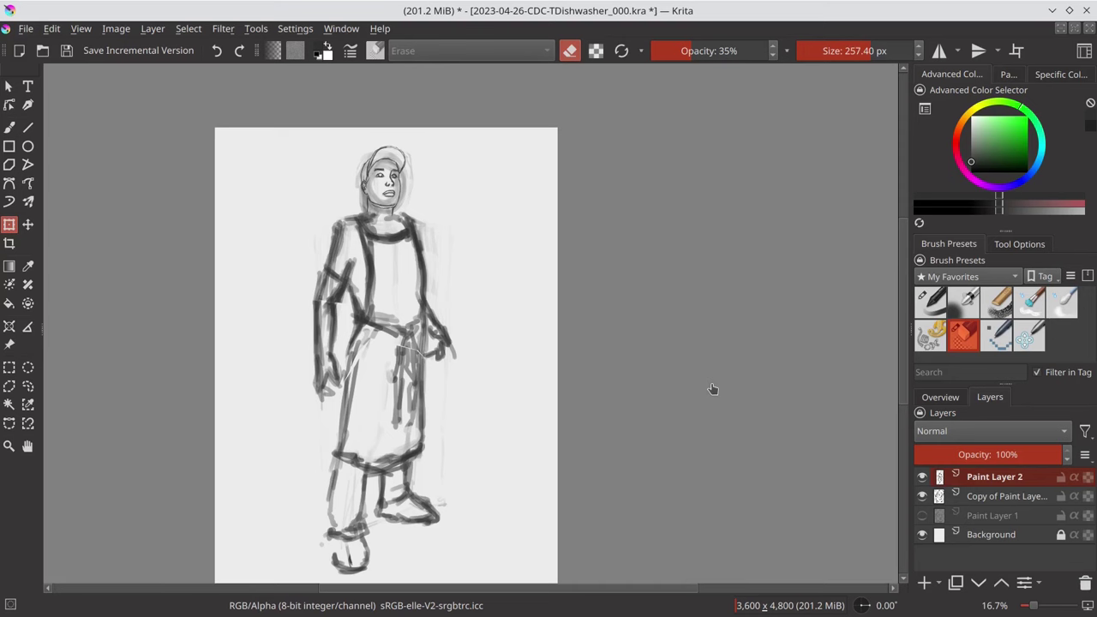
{"action": "key", "text": "Return"}
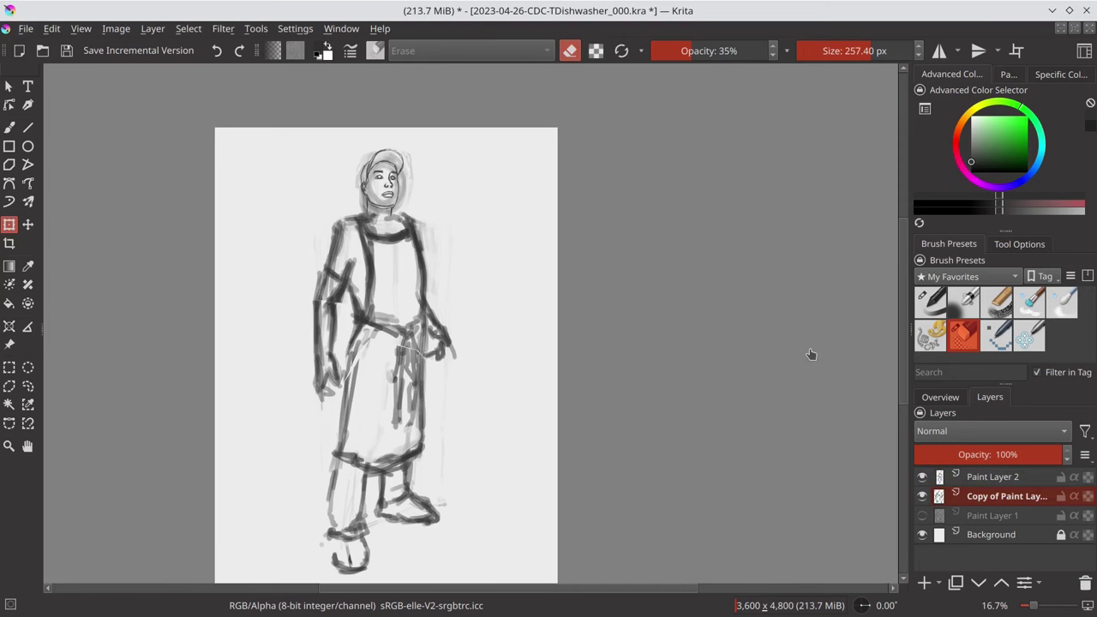
- Merge the rough figure into the face copy and add a new blank paint layer
{"action": "key", "text": "shift+Delete"}
{"action": "right_click", "coordinate": [811, 354]}
{"action": "left_click", "coordinate": [744, 424]}
{"action": "key", "text": "Insert"}
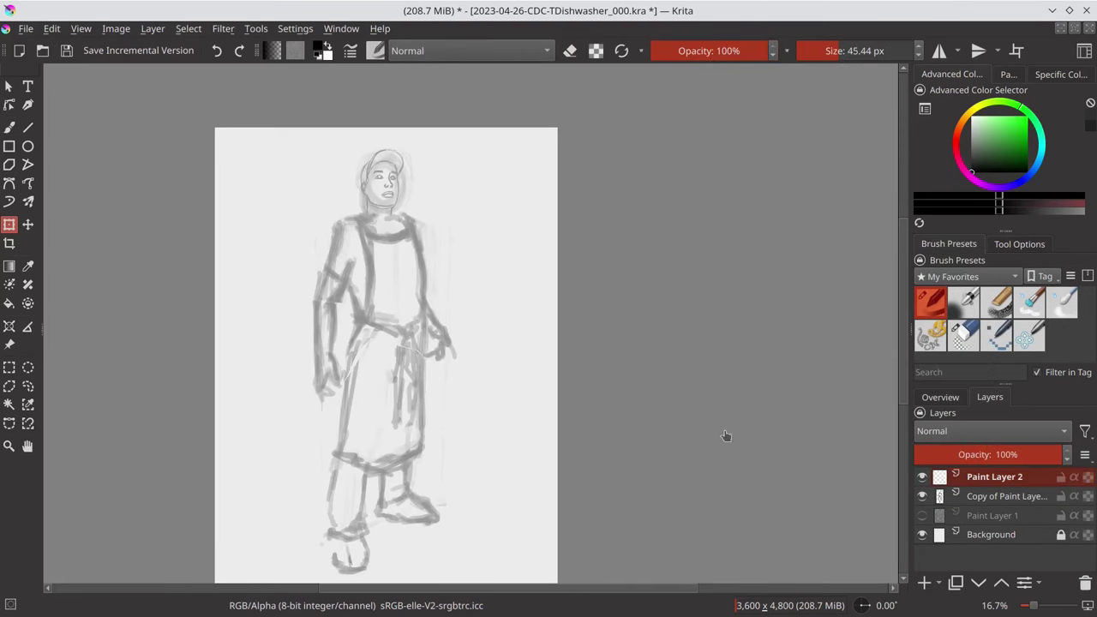
- Mirror the view to check the figure, save, and zoom in with a thin freehand brush
{"action": "key", "text": "m"}
{"action": "key", "text": "ctrl+s"}
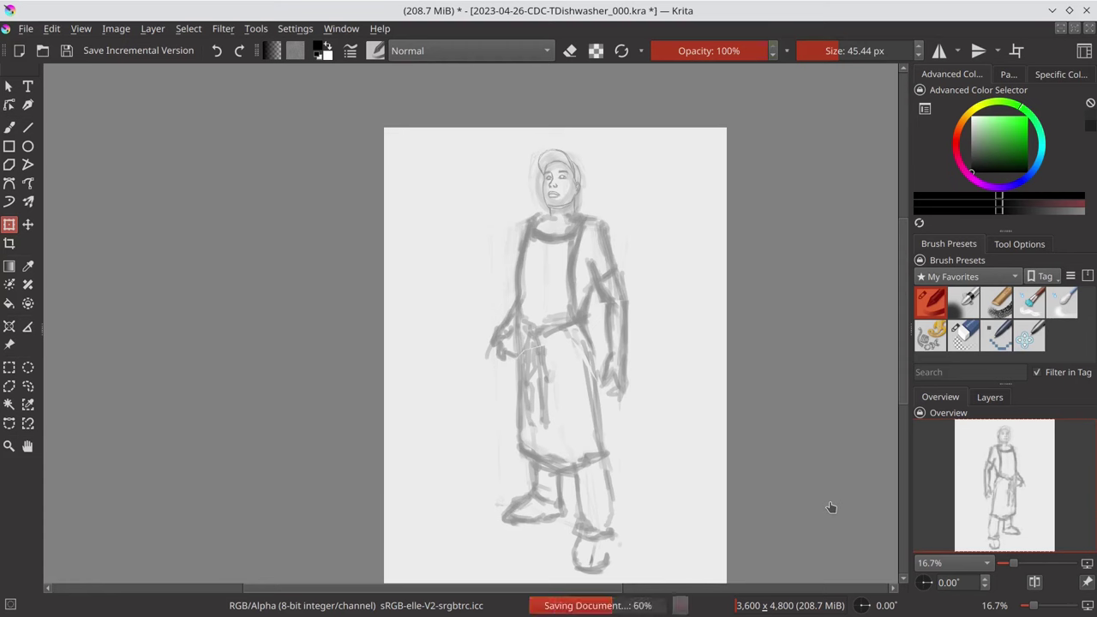
{"action": "key", "text": "b"}
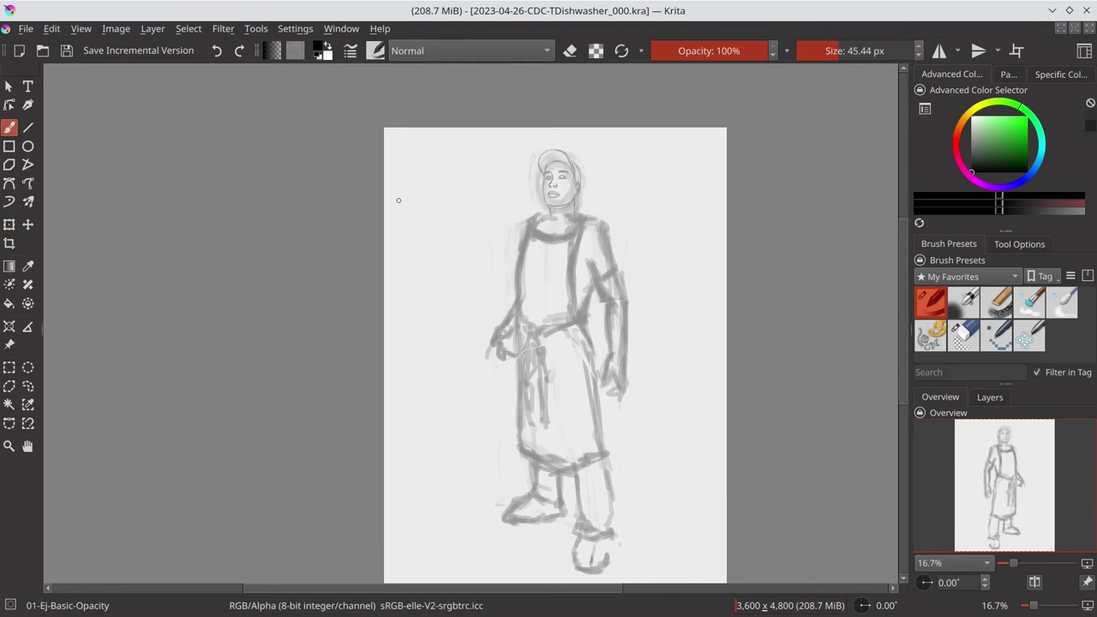
{"action": "scroll", "coordinate": [531, 270], "scroll_direction": "up", "scroll_amount": 2}
{"action": "scroll", "coordinate": [530, 269], "scroll_direction": "up", "scroll_amount": 3}
{"action": "scroll", "coordinate": [531, 269], "scroll_direction": "up", "scroll_amount": 1}
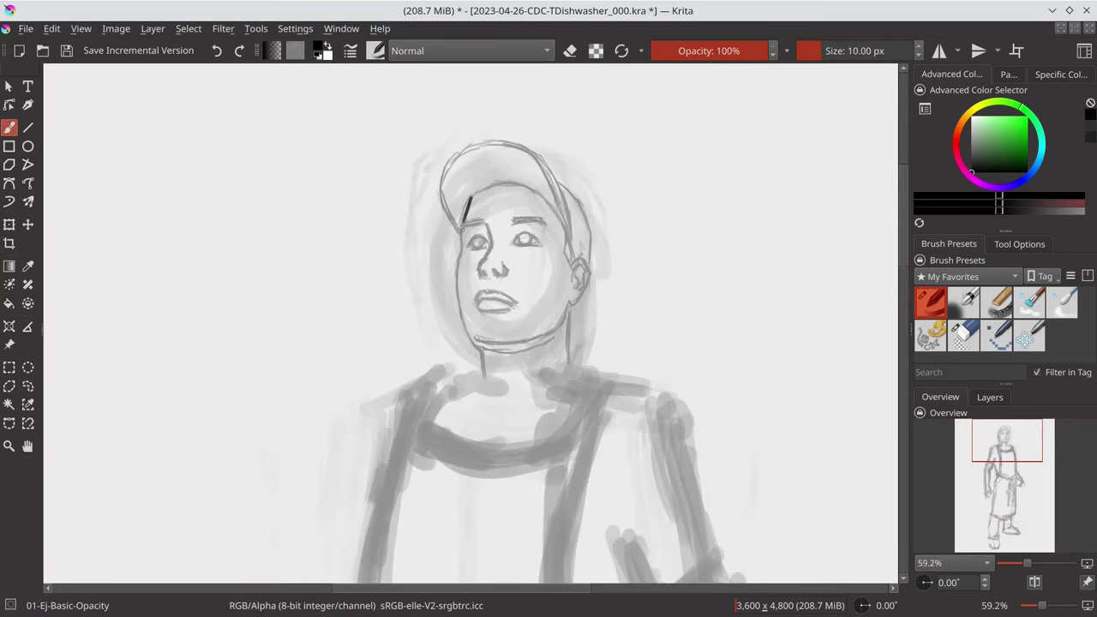
- Ink the eyes, nose, eyebrow, hairline, jaw, cap brim, cap back and ear
{"action": "left_click_drag", "start_coordinate": [471, 199], "coordinate": [487, 225]}
{"action": "left_click_drag", "start_coordinate": [501, 263], "coordinate": [511, 276]}
{"action": "left_click_drag", "start_coordinate": [470, 240], "coordinate": [479, 243]}
{"action": "mouse_move", "coordinate": [514, 238]}
{"action": "left_mouse_down"}
{"action": "mouse_move", "coordinate": [535, 240]}
{"action": "mouse_move", "coordinate": [544, 220]}
{"action": "left_mouse_up"}
{"action": "mouse_move", "coordinate": [468, 197]}
{"action": "left_mouse_down"}
{"action": "mouse_move", "coordinate": [514, 182]}
{"action": "mouse_move", "coordinate": [562, 221]}
{"action": "left_mouse_up"}
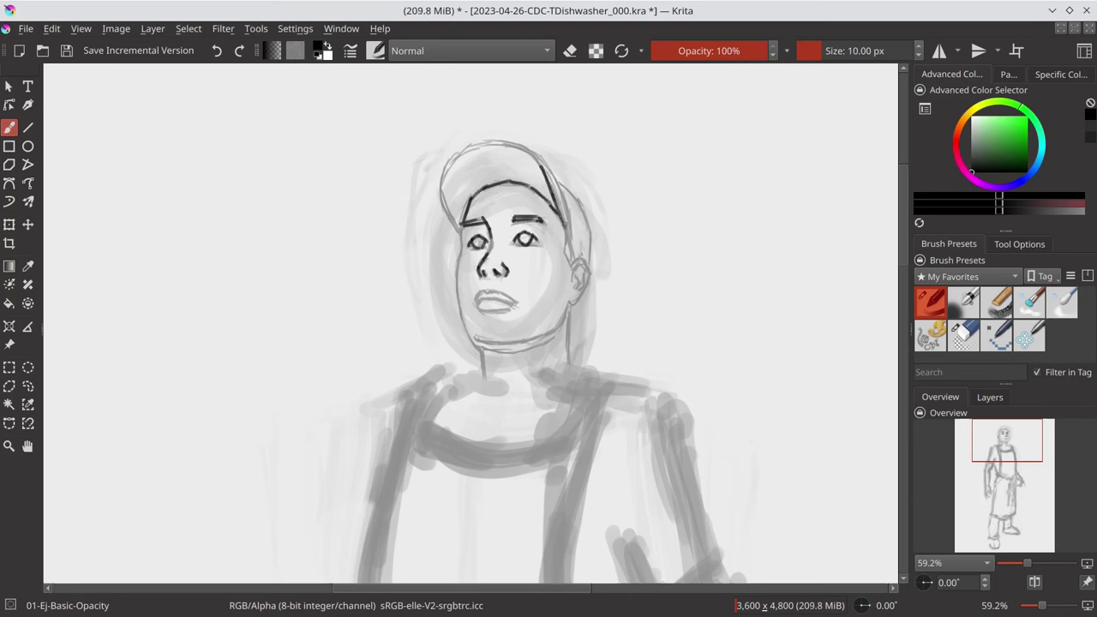
{"action": "left_click_drag", "start_coordinate": [457, 288], "coordinate": [480, 354]}
{"action": "mouse_move", "coordinate": [441, 199]}
{"action": "left_mouse_down"}
{"action": "mouse_move", "coordinate": [461, 236]}
{"action": "mouse_move", "coordinate": [535, 159]}
{"action": "mouse_move", "coordinate": [562, 196]}
{"action": "mouse_move", "coordinate": [573, 258]}
{"action": "left_mouse_up"}
{"action": "mouse_move", "coordinate": [555, 174]}
{"action": "left_mouse_down"}
{"action": "mouse_move", "coordinate": [590, 257]}
{"action": "mouse_move", "coordinate": [573, 286]}
{"action": "left_mouse_up"}
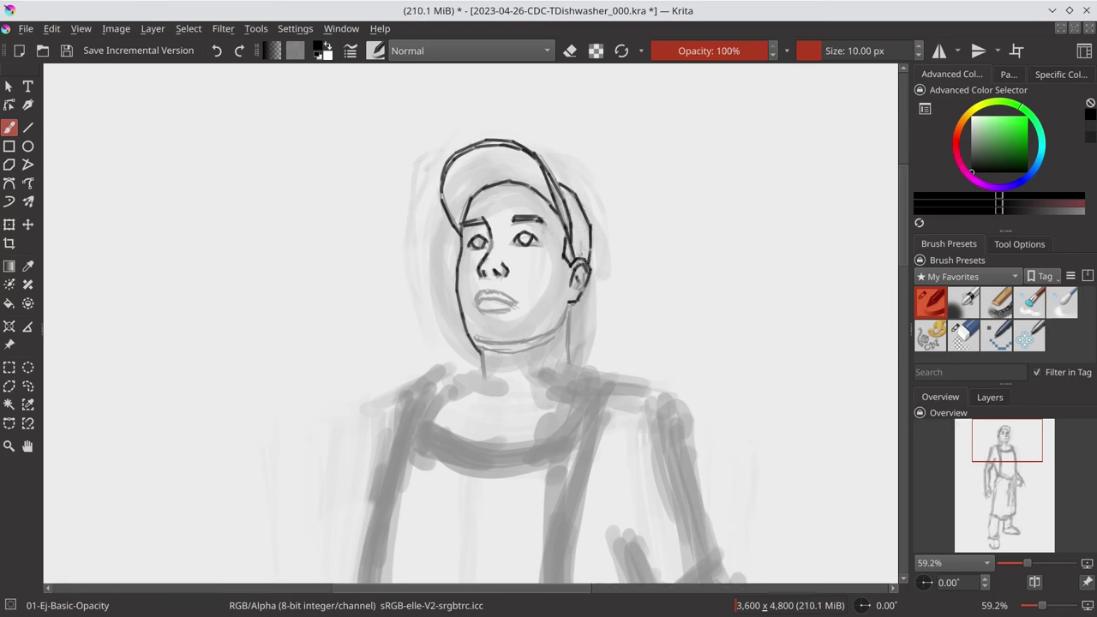
- Ink the lips, chin, neck and collar lines below the chin, saving midway
{"action": "mouse_move", "coordinate": [478, 296]}
{"action": "left_mouse_down"}
{"action": "mouse_move", "coordinate": [513, 304]}
{"action": "mouse_move", "coordinate": [507, 312]}
{"action": "left_mouse_up"}
{"action": "left_click_drag", "start_coordinate": [516, 341], "coordinate": [549, 333]}
{"action": "left_click_drag", "start_coordinate": [482, 346], "coordinate": [540, 351]}
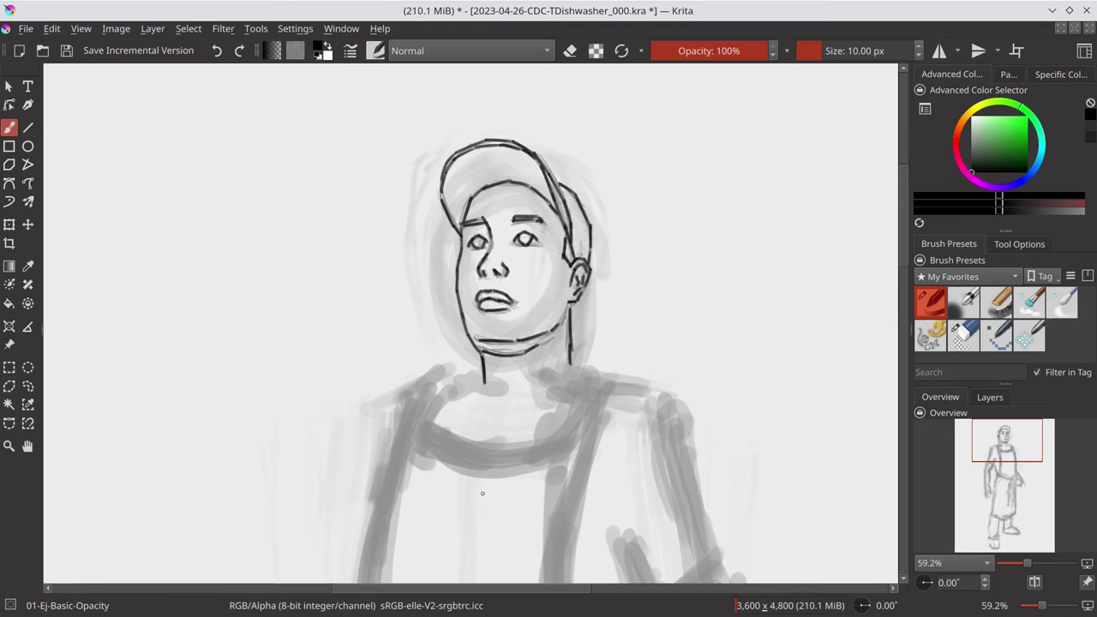
{"action": "left_click_drag", "start_coordinate": [570, 309], "coordinate": [571, 365]}
{"action": "key", "text": "ctrl+s"}
{"action": "mouse_move", "coordinate": [479, 390]}
{"action": "left_mouse_down"}
{"action": "mouse_move", "coordinate": [540, 386]}
{"action": "mouse_move", "coordinate": [546, 396]}
{"action": "mouse_move", "coordinate": [573, 372]}
{"action": "left_mouse_up"}
{"action": "scroll", "coordinate": [650, 263], "scroll_direction": "down", "scroll_amount": 3}
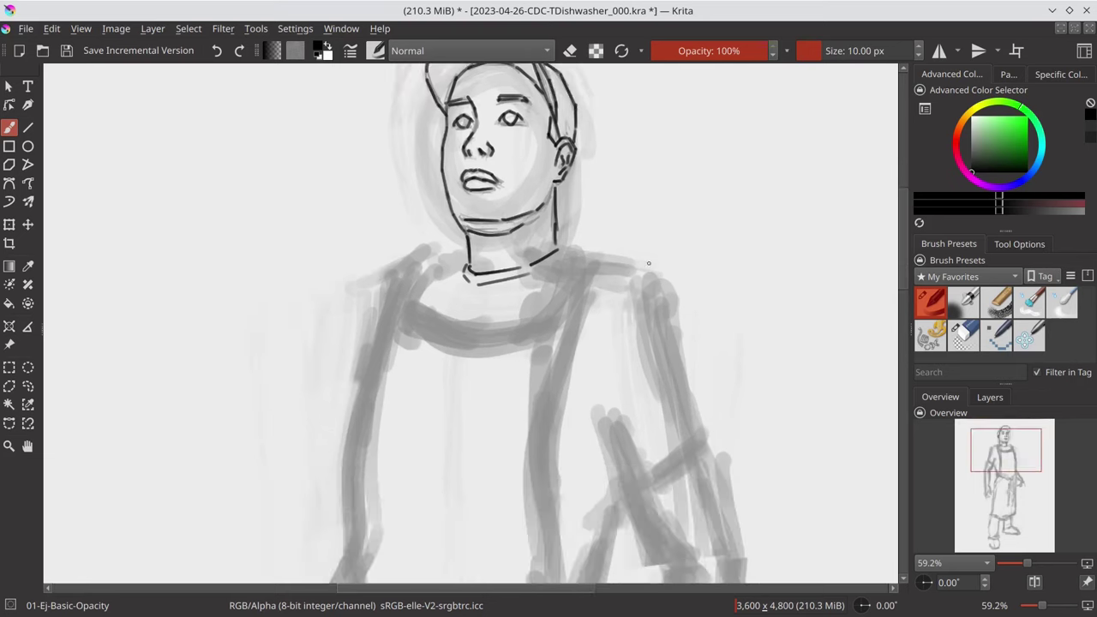
- Ink the shoulder line, apron strap, neckline, chest line, left torso and apron side
{"action": "left_click_drag", "start_coordinate": [636, 269], "coordinate": [669, 310]}
{"action": "scroll", "coordinate": [673, 249], "scroll_direction": "down", "scroll_amount": 2}
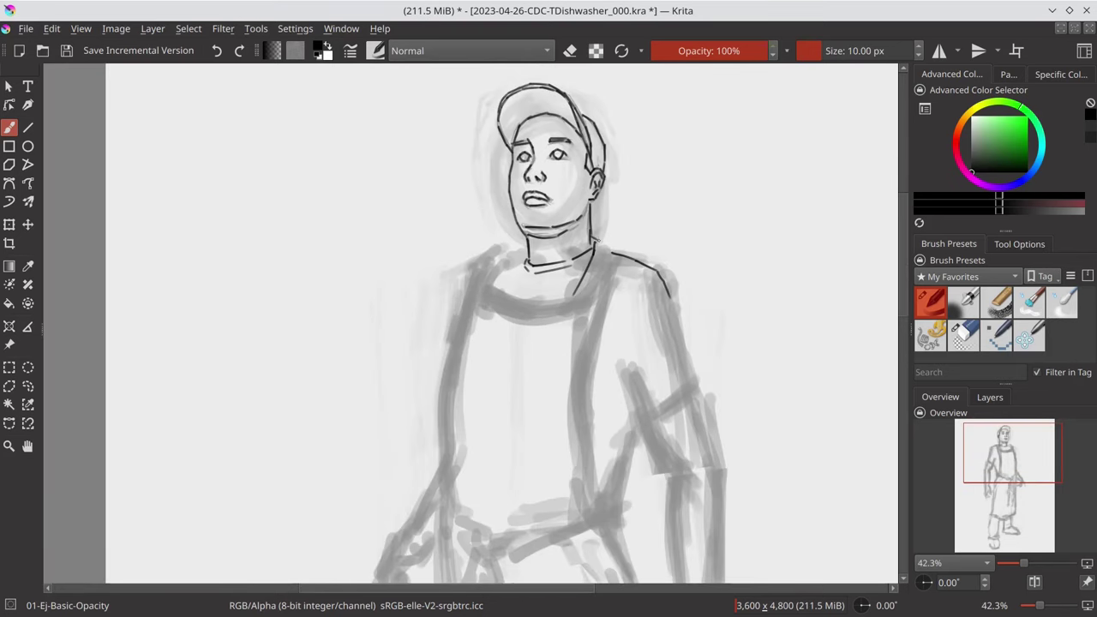
{"action": "left_click_drag", "start_coordinate": [600, 247], "coordinate": [585, 300]}
{"action": "left_click_drag", "start_coordinate": [482, 302], "coordinate": [583, 297]}
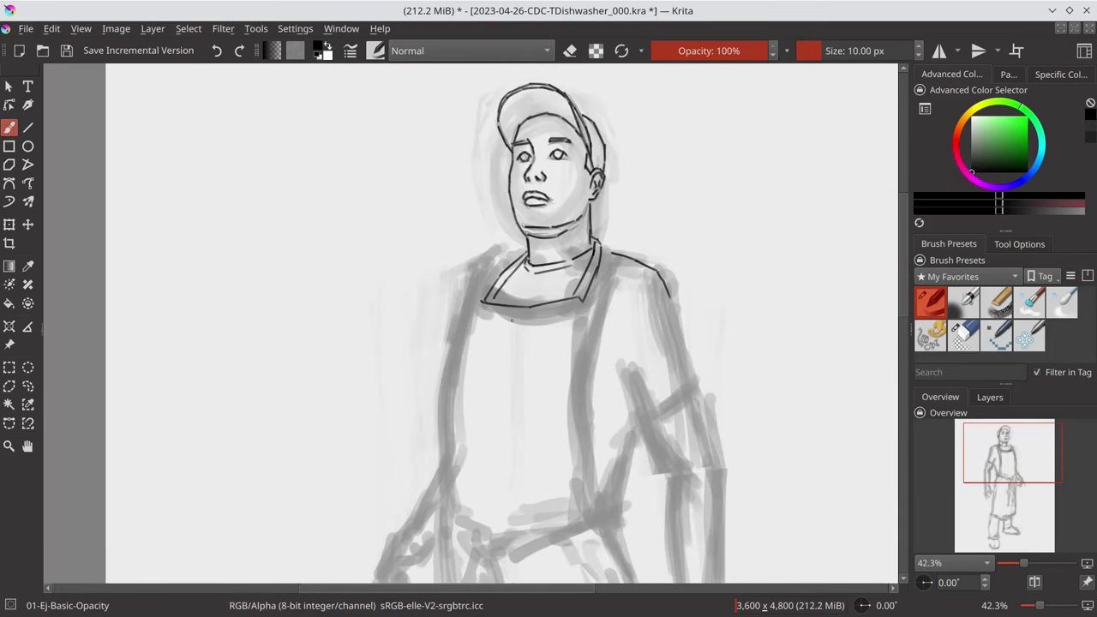
{"action": "left_click_drag", "start_coordinate": [482, 304], "coordinate": [467, 533]}
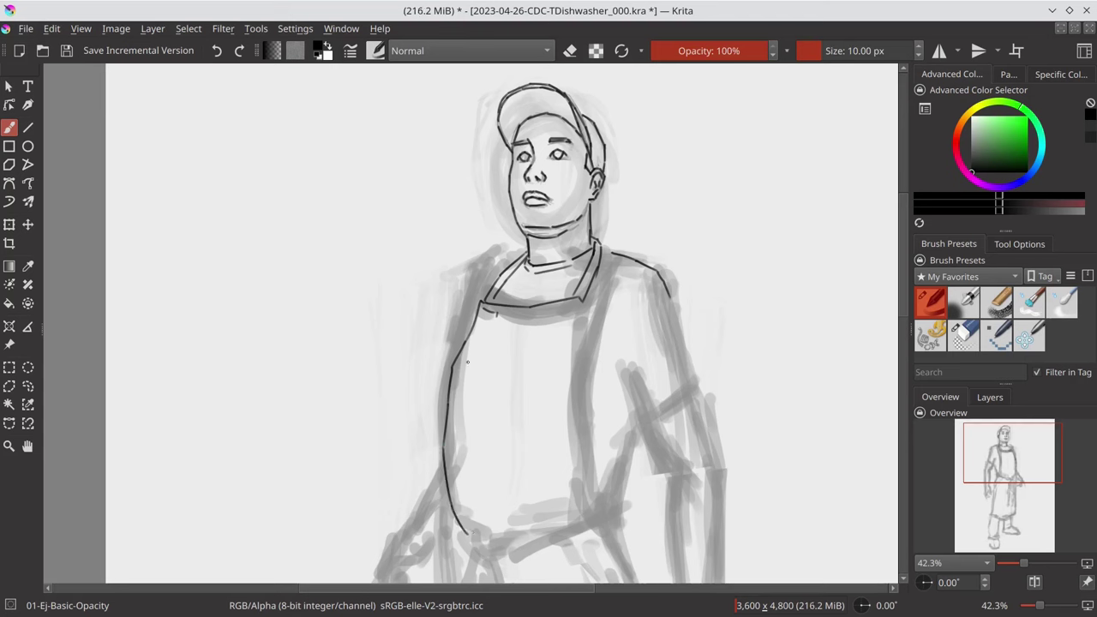
{"action": "left_click_drag", "start_coordinate": [485, 306], "coordinate": [577, 302]}
{"action": "left_click_drag", "start_coordinate": [480, 382], "coordinate": [545, 346]}
{"action": "mouse_move", "coordinate": [583, 305]}
{"action": "left_mouse_down"}
{"action": "mouse_move", "coordinate": [603, 467]}
{"action": "mouse_move", "coordinate": [623, 495]}
{"action": "left_mouse_up"}
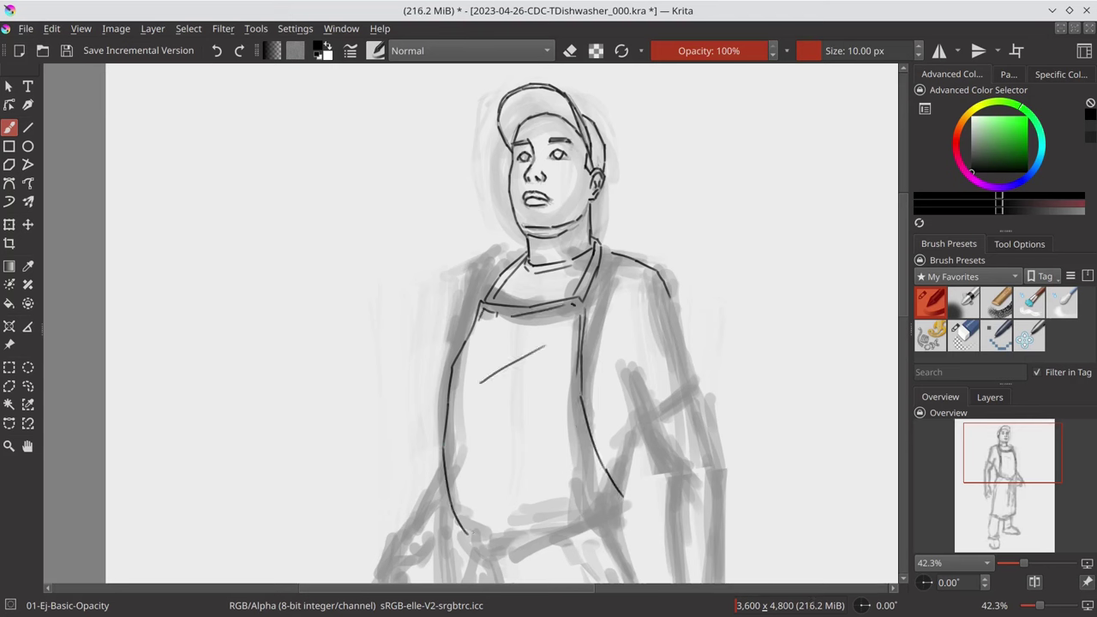
- Ink the second apron side and its fold marks, then save and zoom out
{"action": "left_click_drag", "start_coordinate": [576, 377], "coordinate": [619, 499]}
{"action": "left_click_drag", "start_coordinate": [545, 439], "coordinate": [520, 511]}
{"action": "left_click_drag", "start_coordinate": [535, 462], "coordinate": [528, 477]}
{"action": "key", "text": "ctrl+s"}
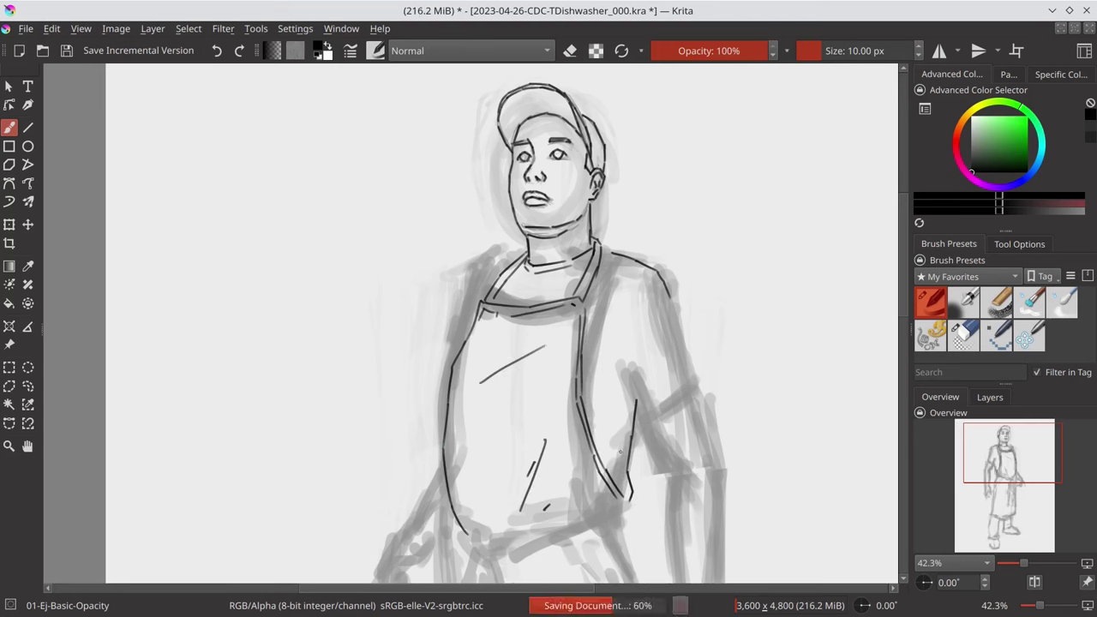
{"action": "mouse_move", "coordinate": [480, 286]}
{"action": "left_mouse_down"}
{"action": "mouse_move", "coordinate": [460, 357]}
{"action": "mouse_move", "coordinate": [425, 387]}
{"action": "left_mouse_up"}
{"action": "key", "text": "minus"}
{"action": "scroll", "coordinate": [512, 311], "scroll_direction": "up", "scroll_amount": 3}
- Ink the apron's bottom-left corner, the waist belt line and the hanging apron tie strands
{"action": "mouse_move", "coordinate": [421, 384]}
{"action": "left_mouse_down"}
{"action": "mouse_move", "coordinate": [448, 393]}
{"action": "mouse_move", "coordinate": [550, 360]}
{"action": "left_mouse_up"}
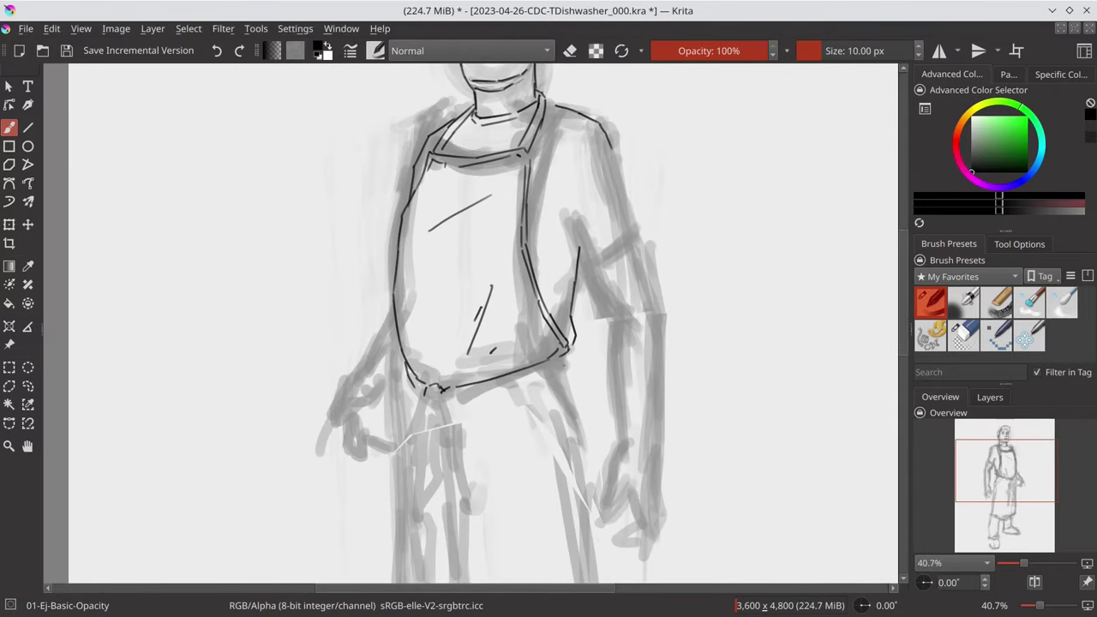
{"action": "left_click_drag", "start_coordinate": [461, 395], "coordinate": [546, 372]}
{"action": "left_click_drag", "start_coordinate": [460, 437], "coordinate": [454, 479]}
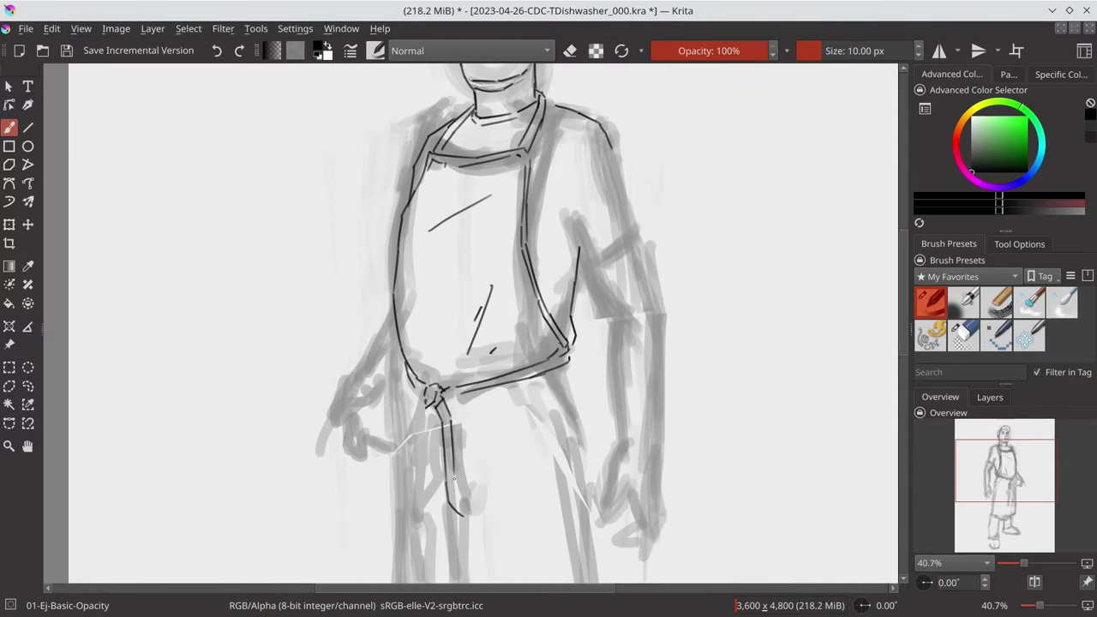
{"action": "left_click_drag", "start_coordinate": [455, 436], "coordinate": [477, 513]}
{"action": "key", "text": "slash"}
{"action": "key", "text": "slash"}
{"action": "left_click_drag", "start_coordinate": [433, 391], "coordinate": [394, 467]}
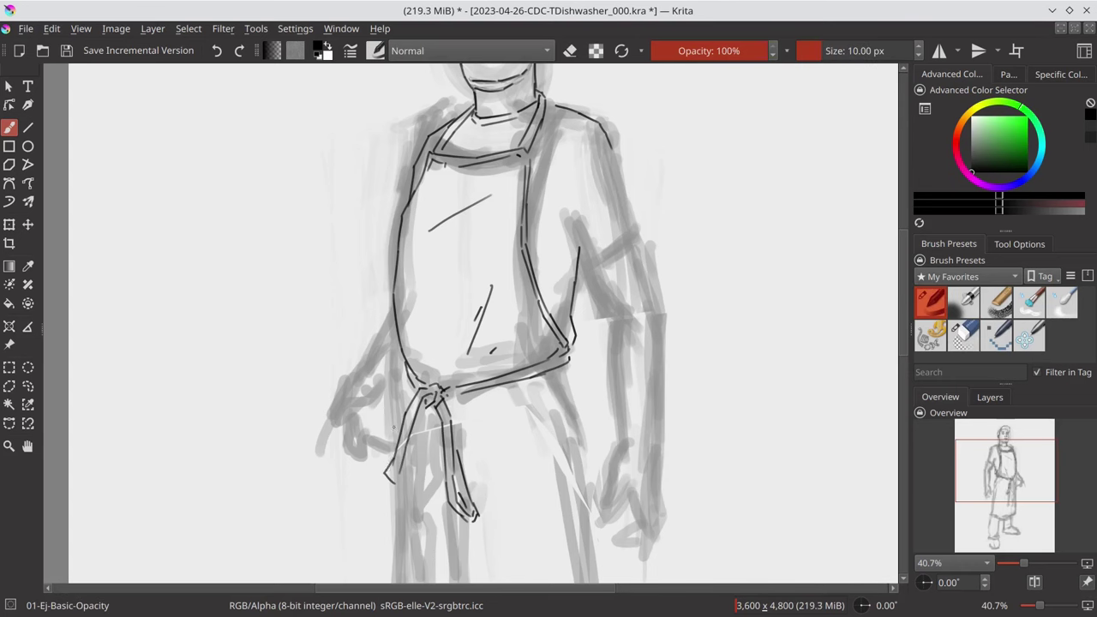
{"action": "mouse_move", "coordinate": [437, 394]}
{"action": "left_mouse_down"}
{"action": "mouse_move", "coordinate": [499, 252]}
{"action": "mouse_move", "coordinate": [506, 456]}
{"action": "mouse_move", "coordinate": [520, 372]}
{"action": "left_mouse_up"}
- Ink the inner and outer outlines of the right arm
{"action": "scroll", "coordinate": [602, 289], "scroll_direction": "down", "scroll_amount": 5}
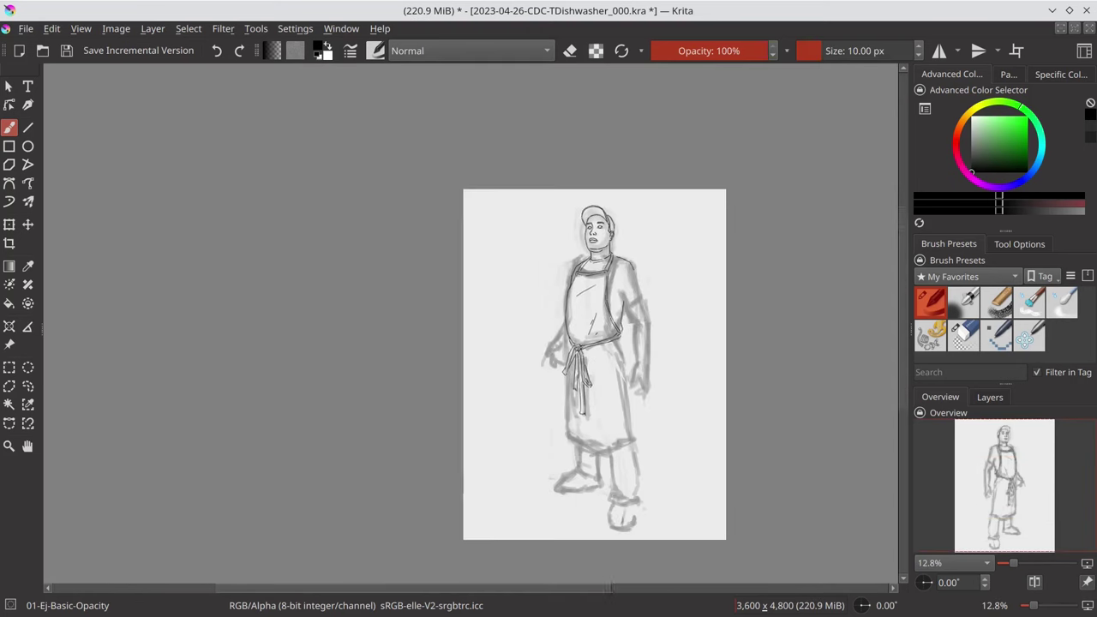
{"action": "scroll", "coordinate": [647, 316], "scroll_direction": "up", "scroll_amount": 5}
{"action": "scroll", "coordinate": [687, 274], "scroll_direction": "down", "scroll_amount": 2}
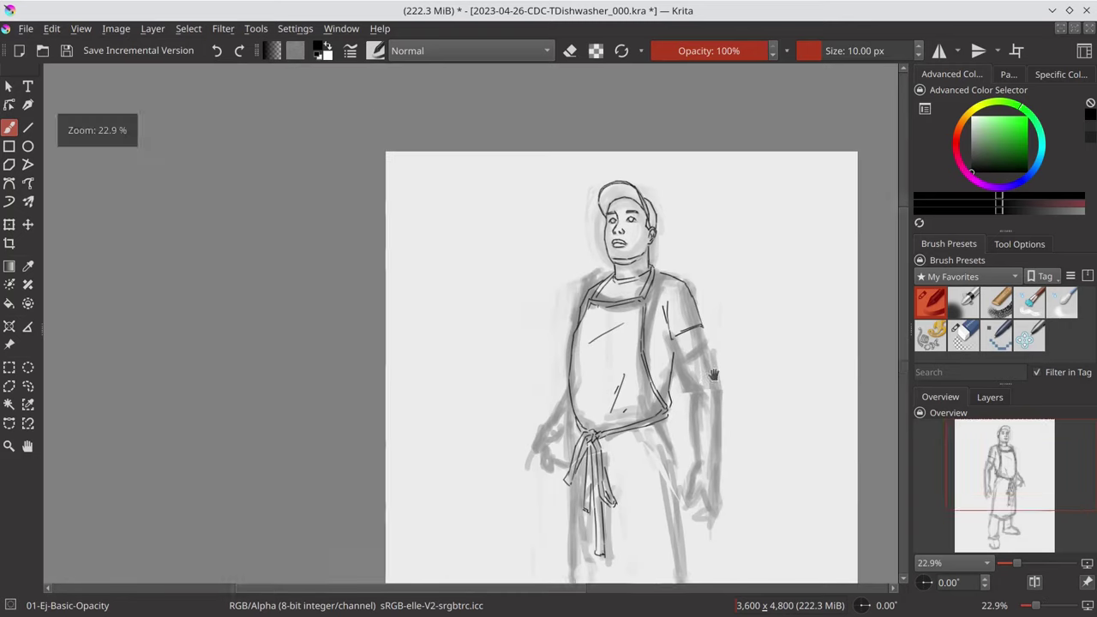
{"action": "scroll", "coordinate": [715, 392], "scroll_direction": "up", "scroll_amount": 1}
{"action": "scroll", "coordinate": [703, 463], "scroll_direction": "up", "scroll_amount": 1}
{"action": "mouse_move", "coordinate": [691, 288]}
{"action": "left_mouse_down"}
{"action": "mouse_move", "coordinate": [696, 316]}
{"action": "mouse_move", "coordinate": [673, 413]}
{"action": "left_mouse_up"}
{"action": "left_click_drag", "start_coordinate": [698, 314], "coordinate": [702, 428]}
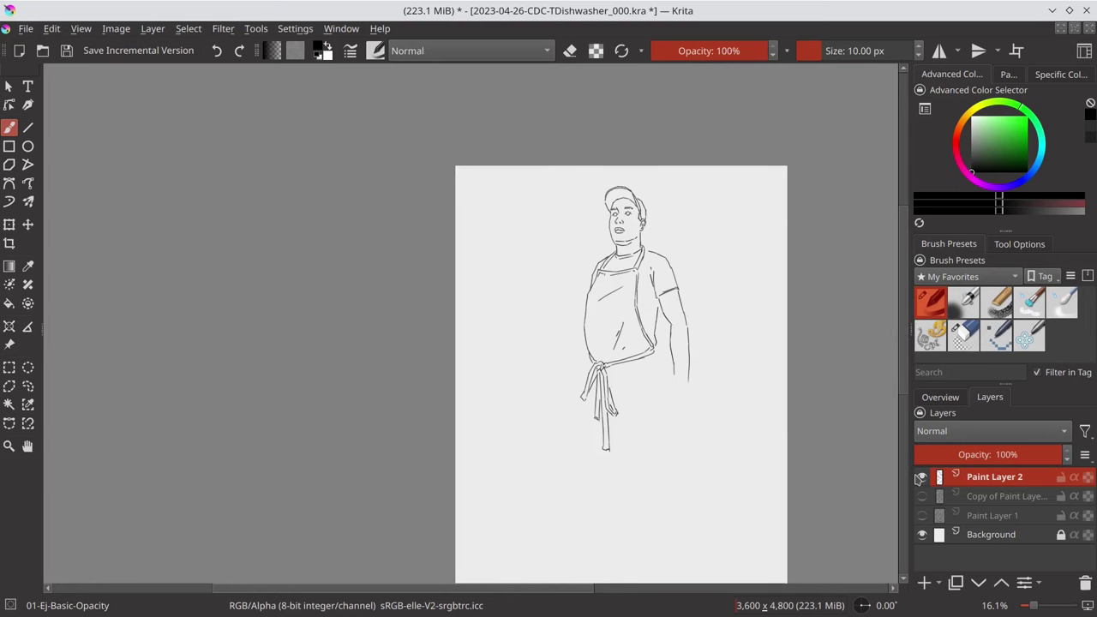
- Save, show the grey sketch layer and bring up the overview of the whole drawing
{"action": "scroll", "coordinate": [656, 197], "scroll_direction": "up", "scroll_amount": 3}
{"action": "scroll", "coordinate": [656, 197], "scroll_direction": "down", "scroll_amount": 2}
{"action": "key", "text": "ctrl+s"}
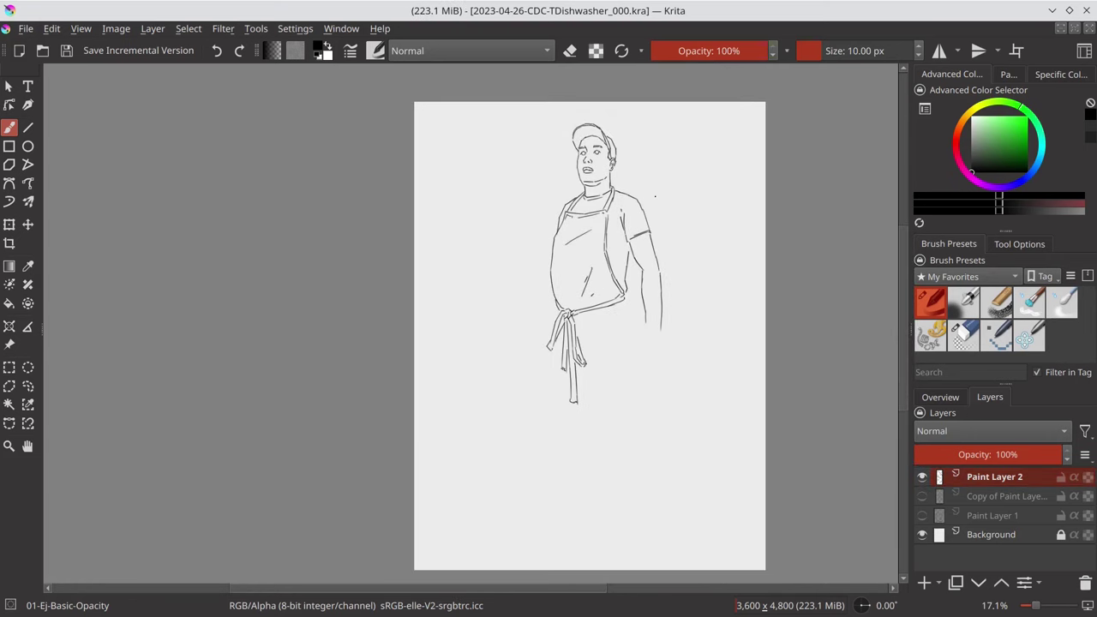
{"action": "left_click", "coordinate": [922, 497]}
{"action": "left_click", "coordinate": [941, 397]}
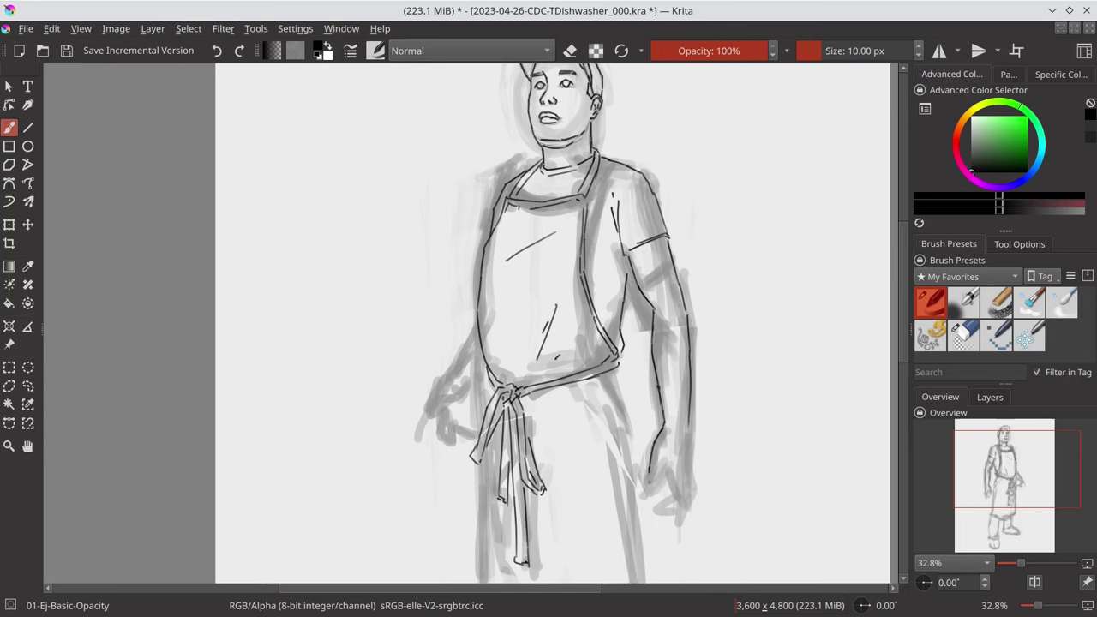
- Ink the right hand, forearm outline and apron's right edge, undoing a stray stroke
{"action": "left_click_drag", "start_coordinate": [663, 466], "coordinate": [686, 512]}
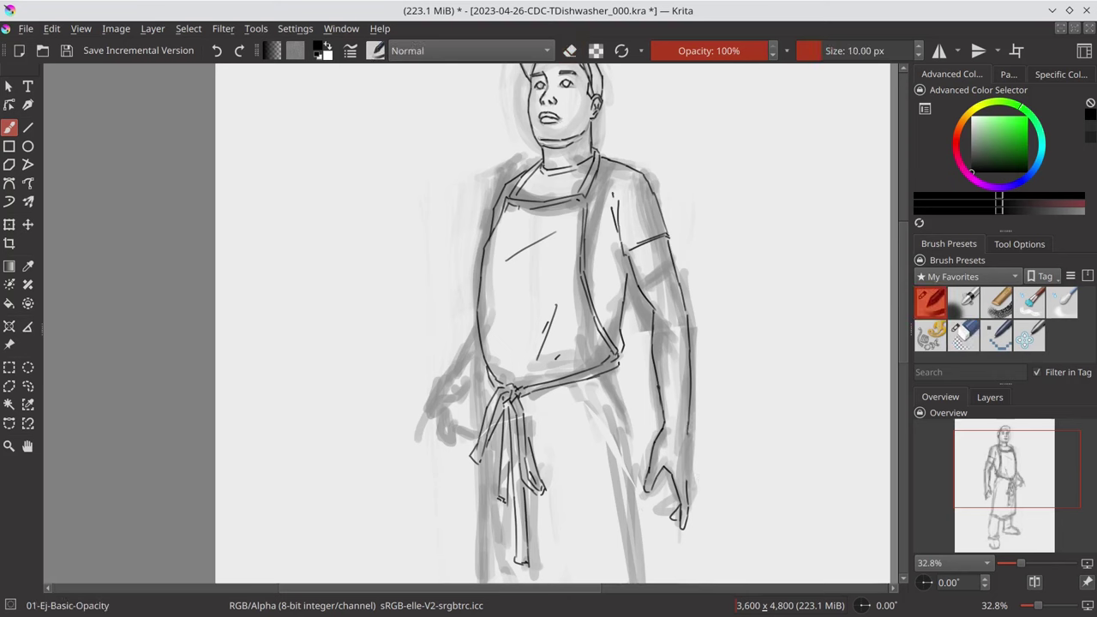
{"action": "left_click_drag", "start_coordinate": [688, 433], "coordinate": [677, 507]}
{"action": "left_click_drag", "start_coordinate": [619, 365], "coordinate": [638, 511]}
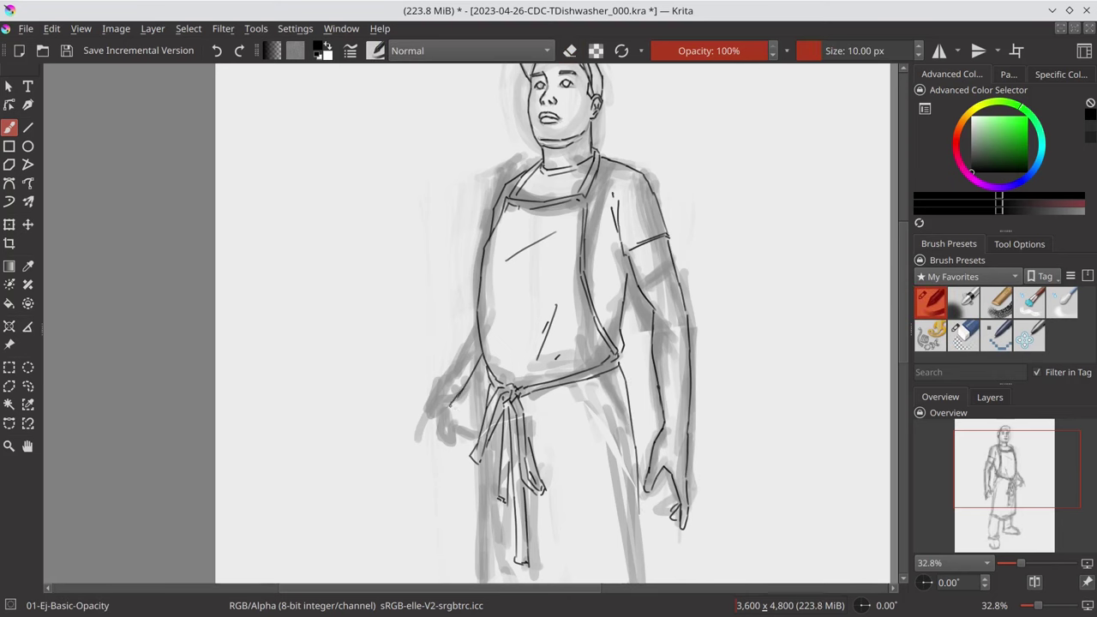
{"action": "key", "text": "ctrl+z"}
- Ink the left hand's fingers and erase a stray line left of the apron tie
{"action": "left_click_drag", "start_coordinate": [456, 420], "coordinate": [458, 451]}
{"action": "left_click_drag", "start_coordinate": [472, 410], "coordinate": [457, 463]}
{"action": "key", "text": "e"}
{"action": "key", "text": "e"}
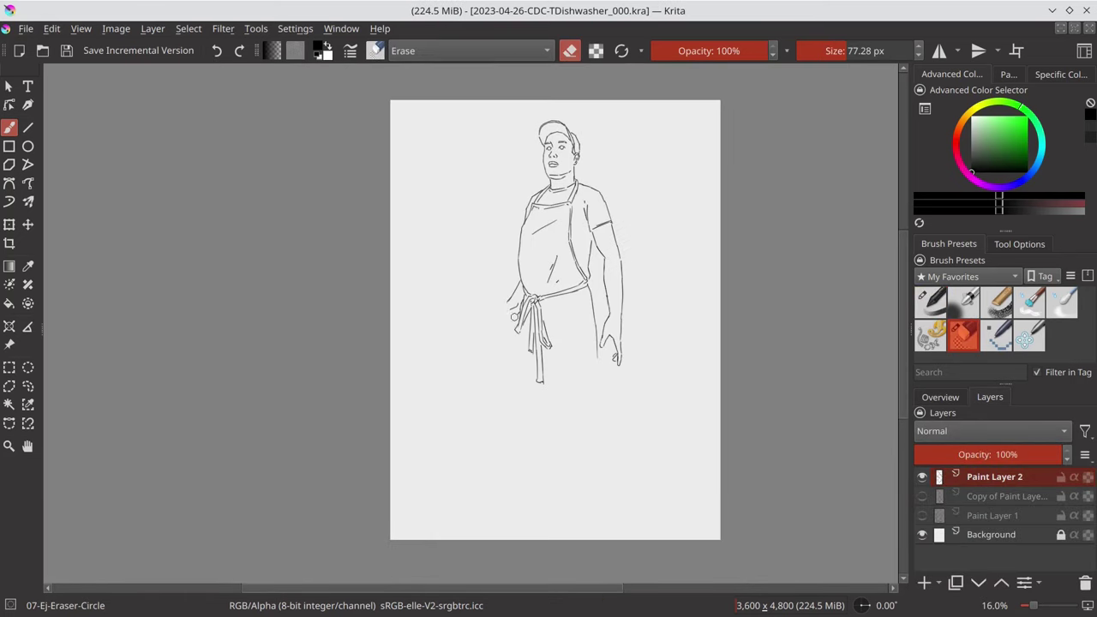
{"action": "left_click_drag", "start_coordinate": [514, 317], "coordinate": [508, 298]}
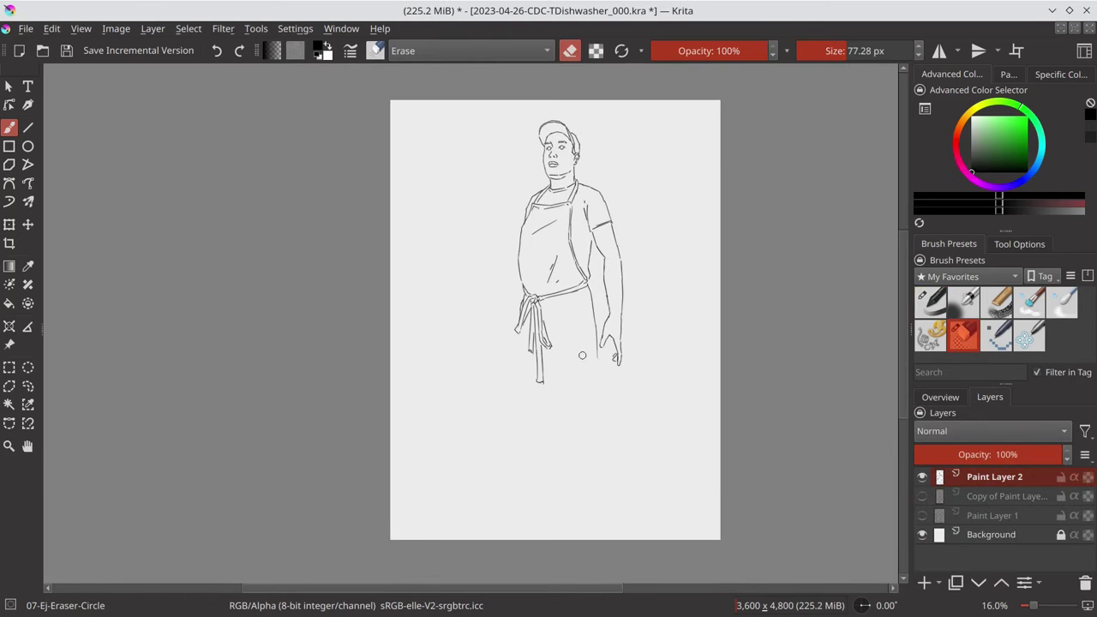
- Lasso the hand, copy it onto a new layer and transform it
{"action": "key", "text": "ctrl+r"}
{"action": "left_click_drag", "start_coordinate": [613, 309], "coordinate": [611, 307]}
{"action": "key", "text": "ctrl+alt+j"}
{"action": "key", "text": "ctrl+t"}
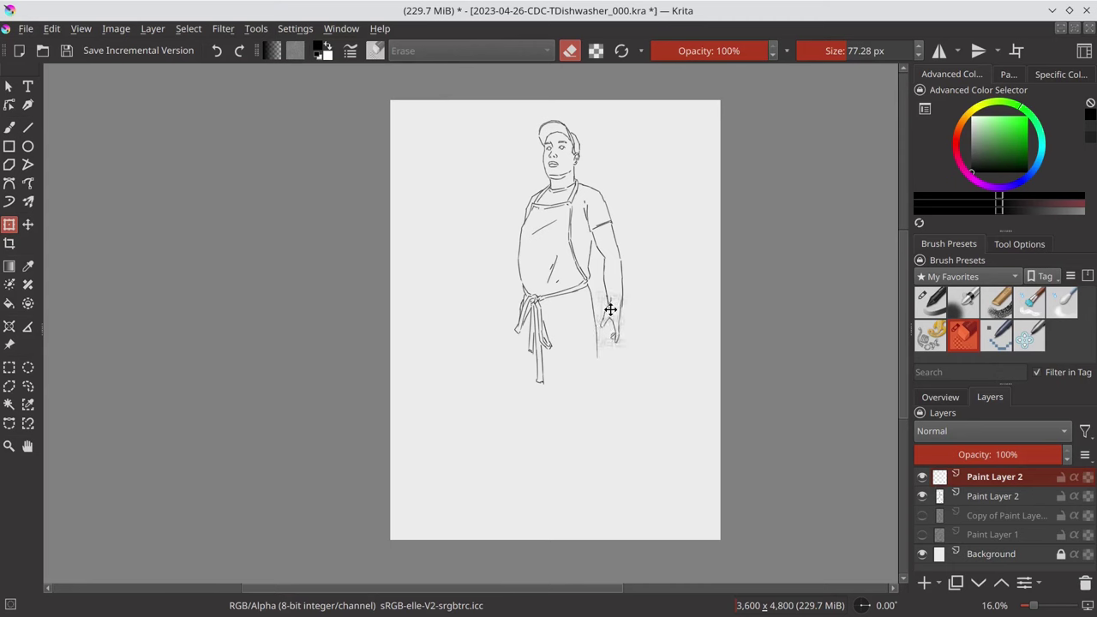
{"action": "key", "text": "Return"}
- Erase the old right arm lines on the lower line-art layer
{"action": "left_click", "coordinate": [994, 496]}
{"action": "key", "text": "b"}
{"action": "scroll", "coordinate": [666, 423], "scroll_direction": "up", "scroll_amount": 3}
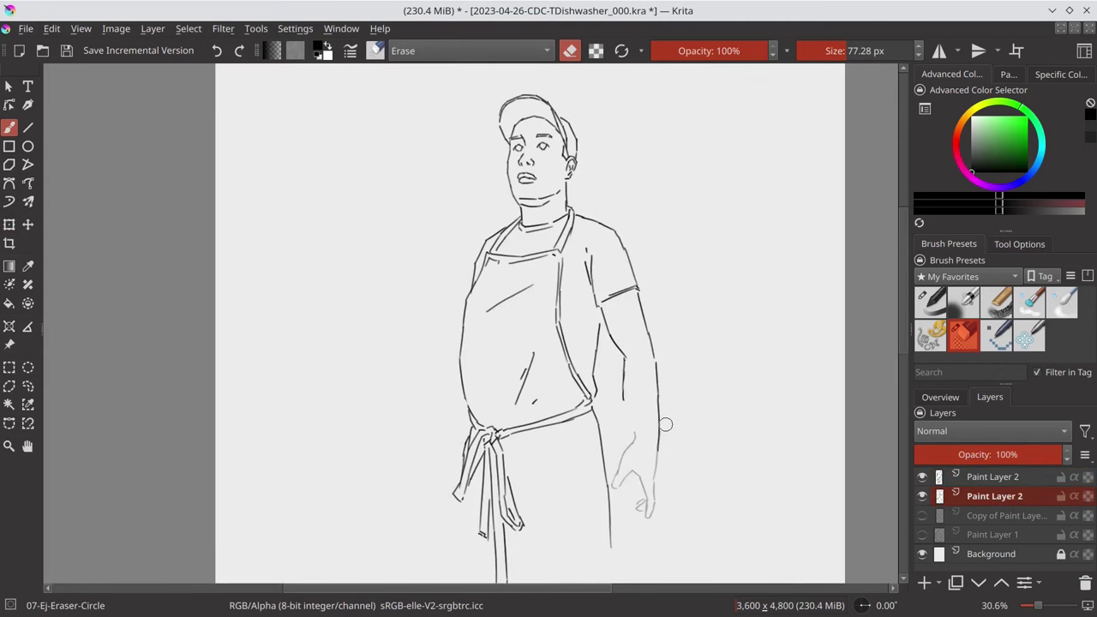
{"action": "key", "text": "slash"}
{"action": "mouse_move", "coordinate": [626, 343]}
{"action": "left_mouse_down"}
{"action": "mouse_move", "coordinate": [619, 400]}
{"action": "mouse_move", "coordinate": [659, 453]}
{"action": "mouse_move", "coordinate": [614, 489]}
{"action": "left_mouse_up"}
{"action": "key", "text": "slash"}
{"action": "key", "text": "slash"}
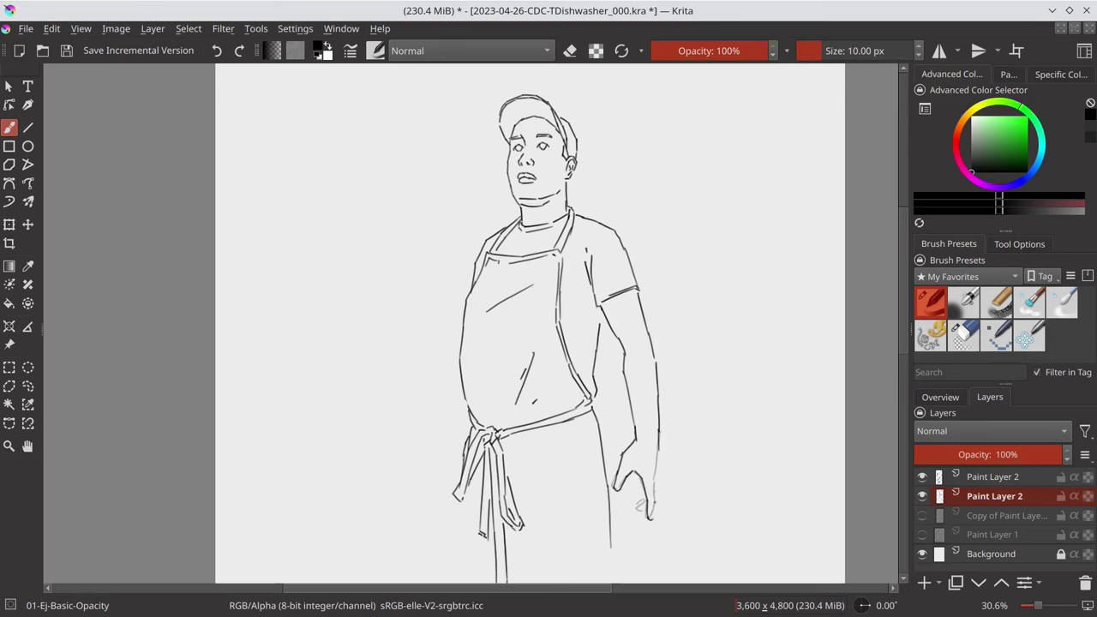
{"action": "key", "text": "slash"}
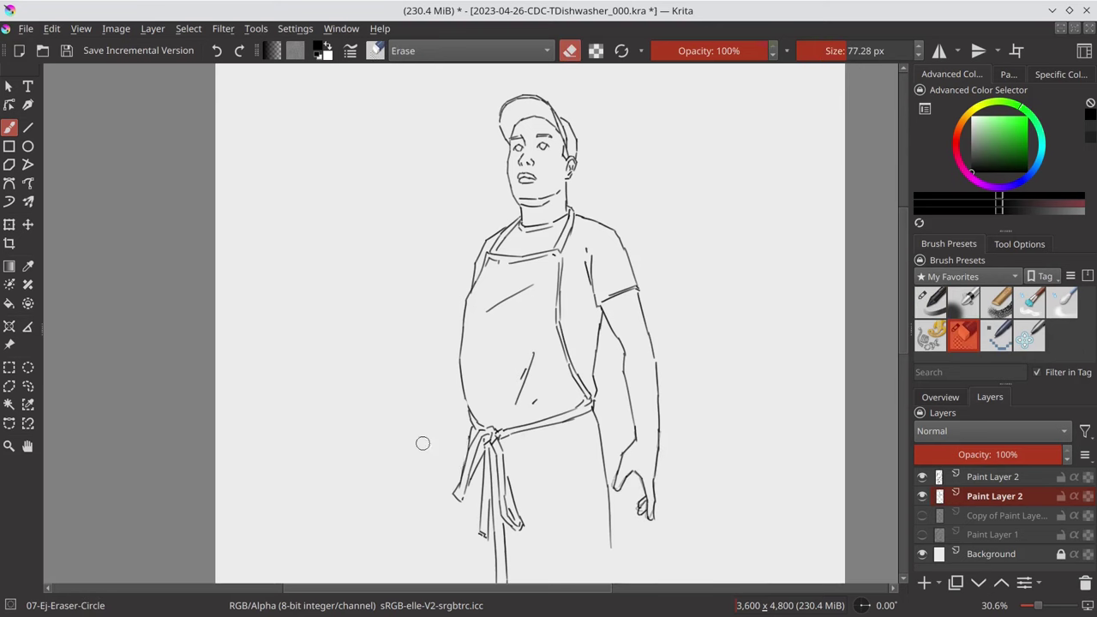
{"action": "key", "text": "slash"}
{"action": "scroll", "coordinate": [607, 425], "scroll_direction": "down", "scroll_amount": 3}
- Ink a line beside the right hand and the apron's right edge, check without the sketch, and save
{"action": "left_click", "coordinate": [921, 516]}
{"action": "left_click_drag", "start_coordinate": [507, 347], "coordinate": [505, 395]}
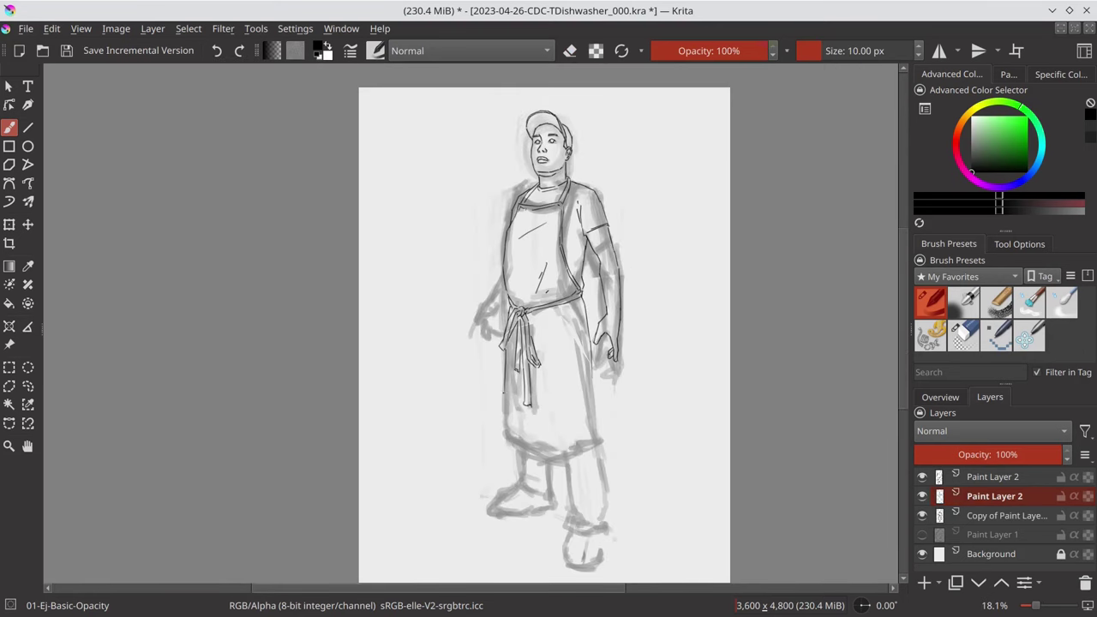
{"action": "left_click_drag", "start_coordinate": [590, 350], "coordinate": [601, 446]}
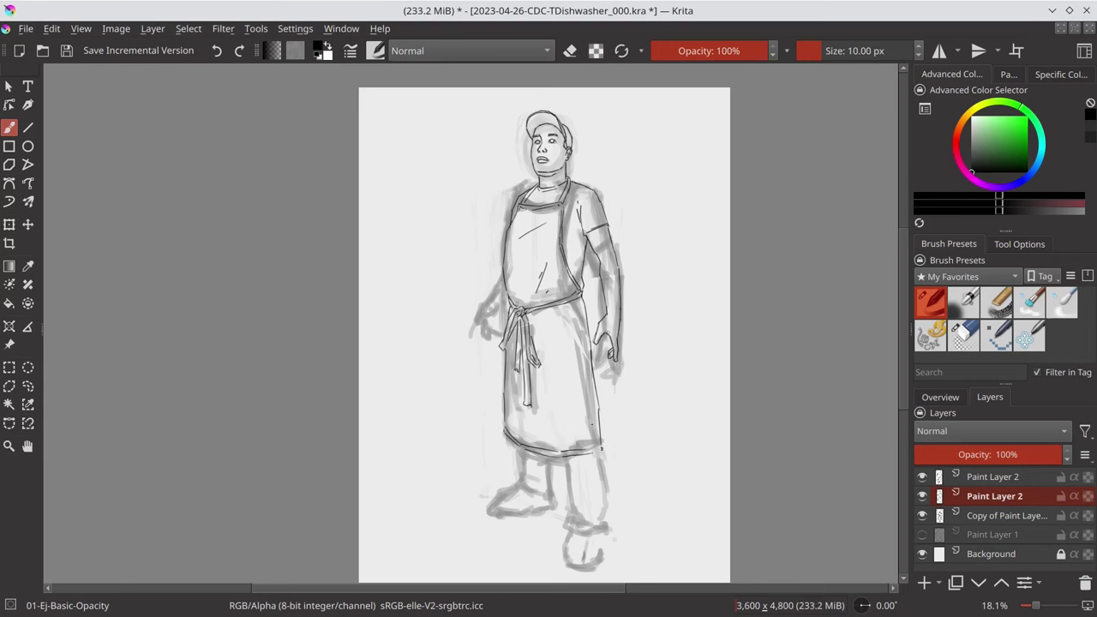
{"action": "left_click", "coordinate": [922, 516]}
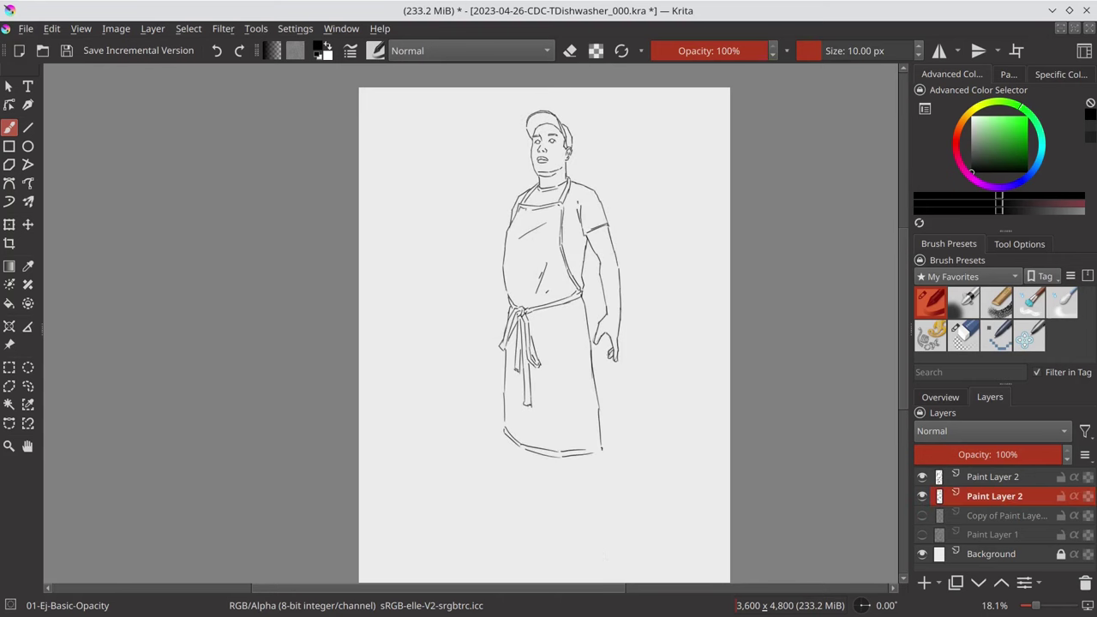
{"action": "key", "text": "ctrl+s"}
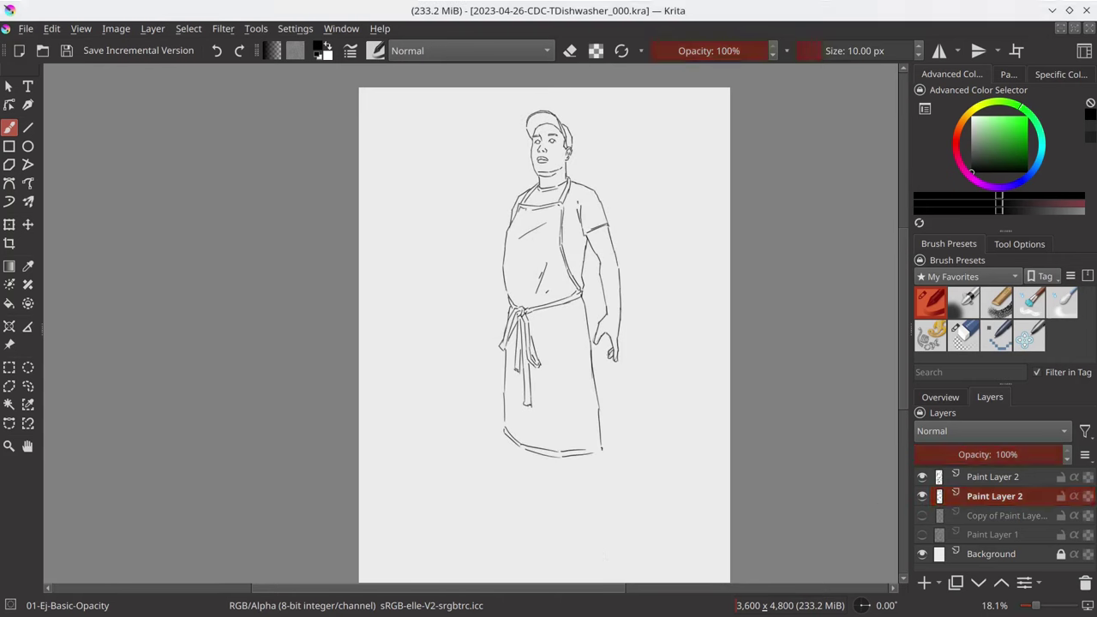
{"action": "left_click", "coordinate": [923, 515]}
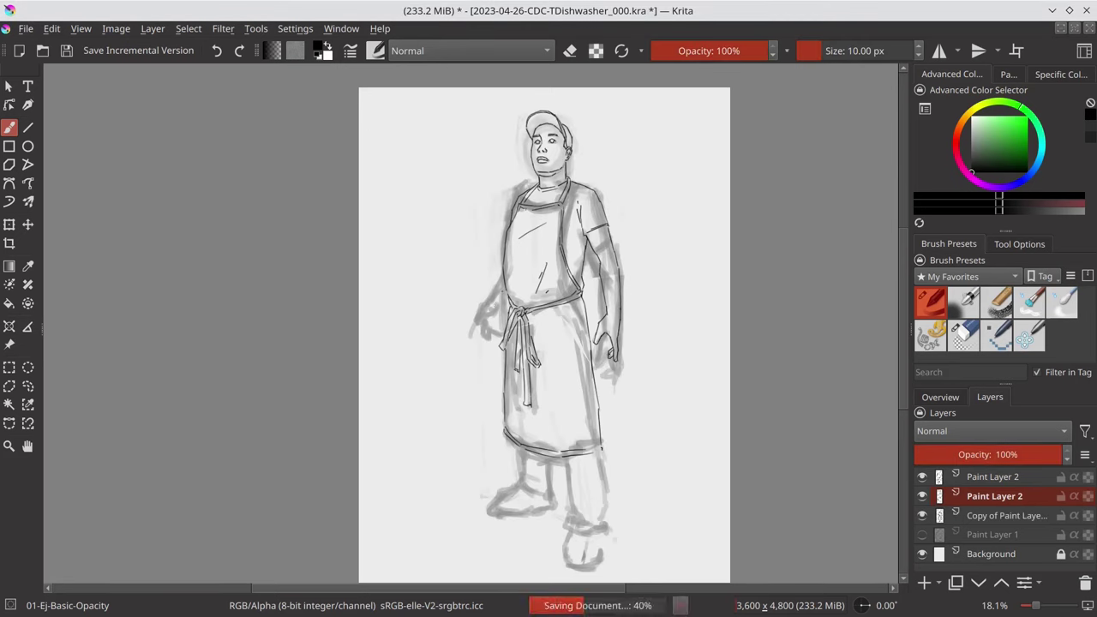
{"action": "scroll", "coordinate": [460, 266], "scroll_direction": "up", "scroll_amount": 2}
- Fade the upper layer to 36% and sketch the hand holding a round plate with an inner circle
{"action": "left_click_drag", "start_coordinate": [523, 304], "coordinate": [463, 357]}
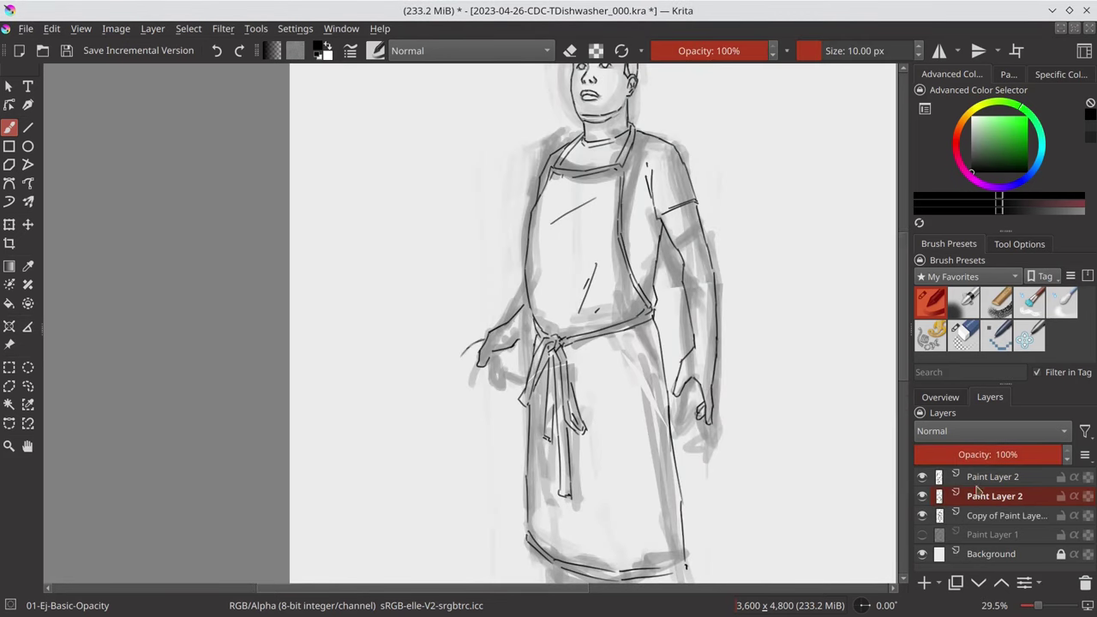
{"action": "key", "text": "Insert"}
{"action": "left_click_drag", "start_coordinate": [1029, 455], "coordinate": [968, 454]}
{"action": "left_click_drag", "start_coordinate": [480, 343], "coordinate": [445, 419]}
{"action": "left_click_drag", "start_coordinate": [480, 372], "coordinate": [454, 451]}
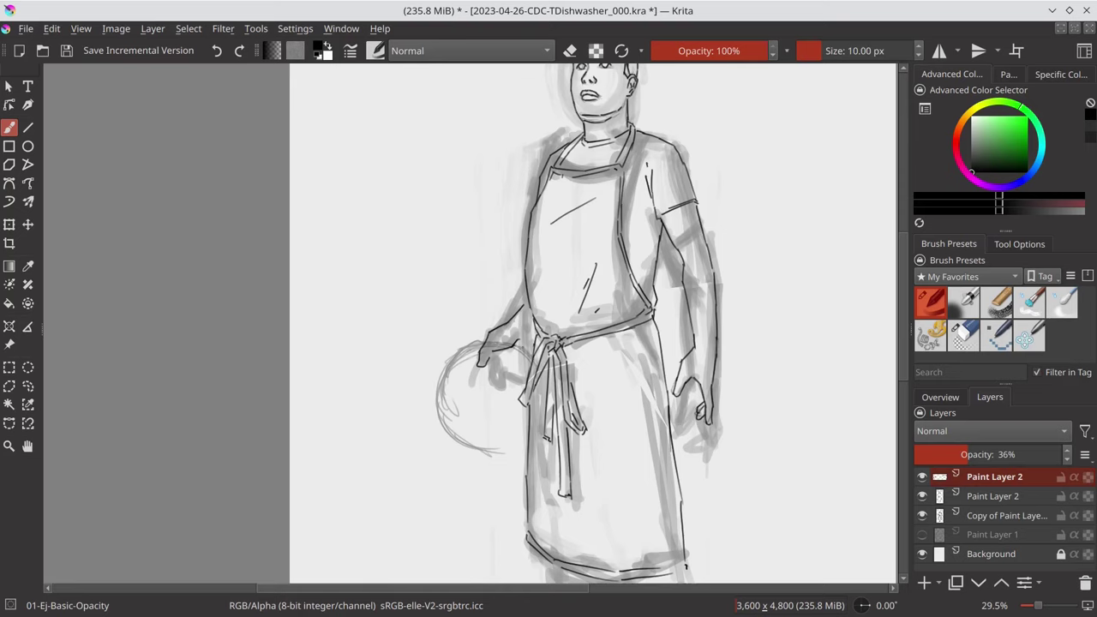
{"action": "left_click_drag", "start_coordinate": [433, 351], "coordinate": [510, 461]}
{"action": "scroll", "coordinate": [525, 397], "scroll_direction": "down", "scroll_amount": 3}
{"action": "scroll", "coordinate": [466, 408], "scroll_direction": "up", "scroll_amount": 2}
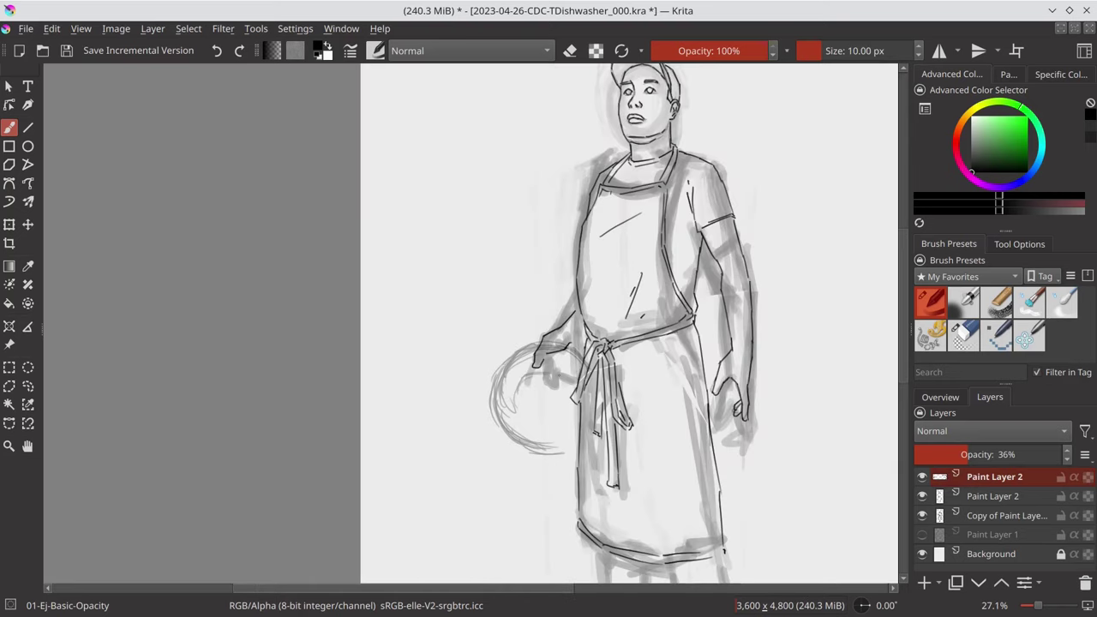
{"action": "mouse_move", "coordinate": [518, 370]}
{"action": "left_mouse_down"}
{"action": "mouse_move", "coordinate": [517, 421]}
{"action": "mouse_move", "coordinate": [518, 386]}
{"action": "left_mouse_up"}
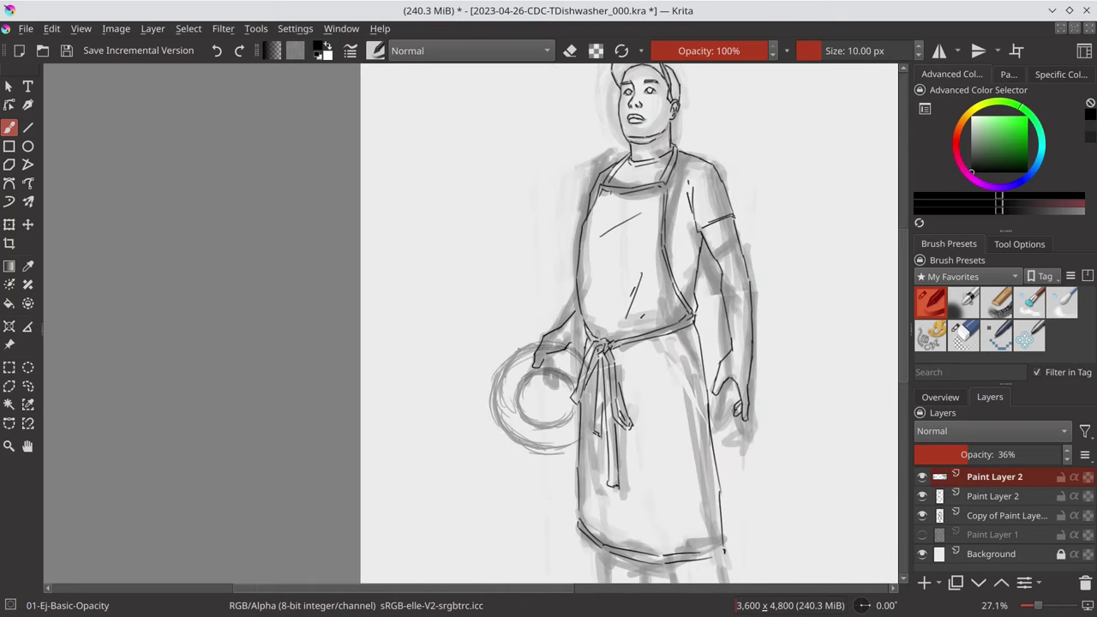
{"action": "scroll", "coordinate": [596, 359], "scroll_direction": "down", "scroll_amount": 3}
- On the line-art layer, ink the plate's outer and inner rims
{"action": "left_click", "coordinate": [993, 496]}
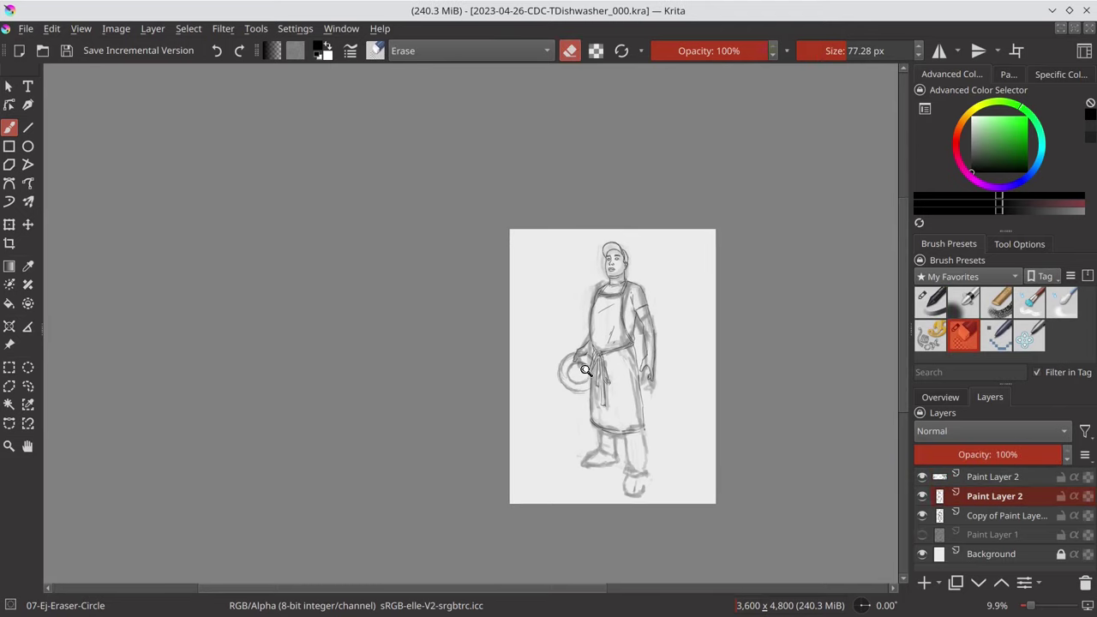
{"action": "scroll", "coordinate": [599, 350], "scroll_direction": "up", "scroll_amount": 4}
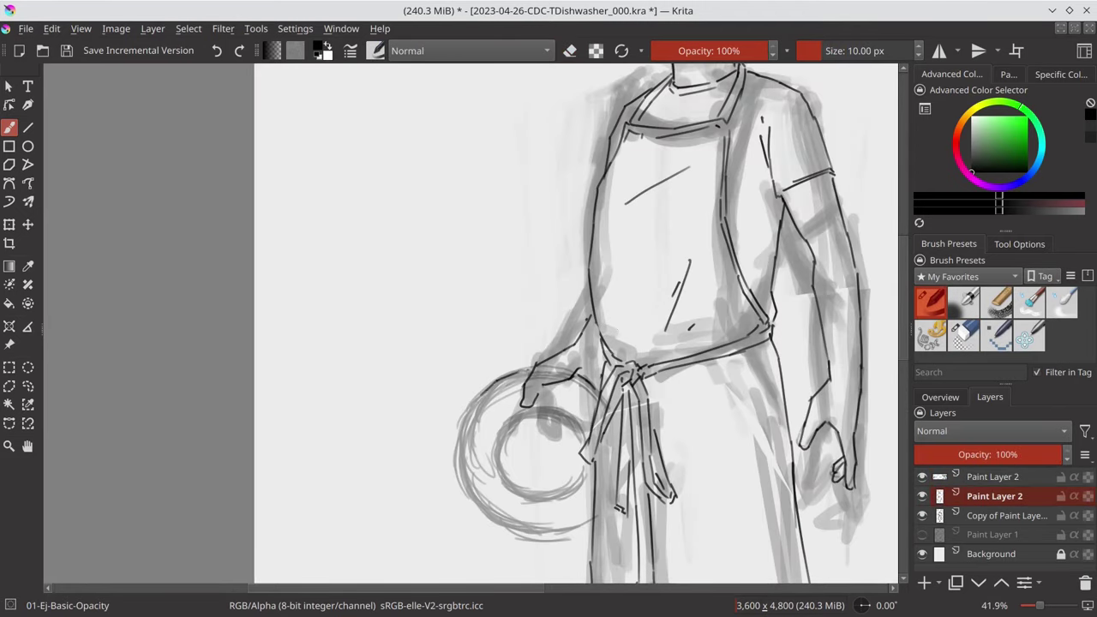
{"action": "mouse_move", "coordinate": [460, 470]}
{"action": "left_mouse_down"}
{"action": "mouse_move", "coordinate": [527, 535]}
{"action": "mouse_move", "coordinate": [566, 534]}
{"action": "left_mouse_up"}
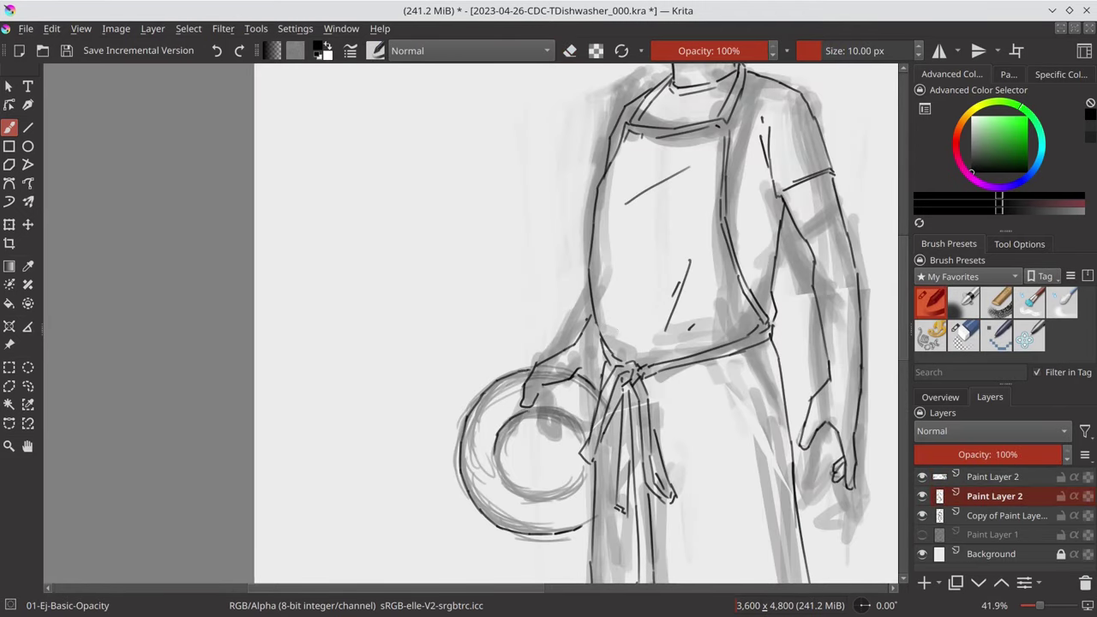
{"action": "left_click_drag", "start_coordinate": [585, 480], "coordinate": [547, 504]}
{"action": "left_click_drag", "start_coordinate": [506, 441], "coordinate": [500, 466]}
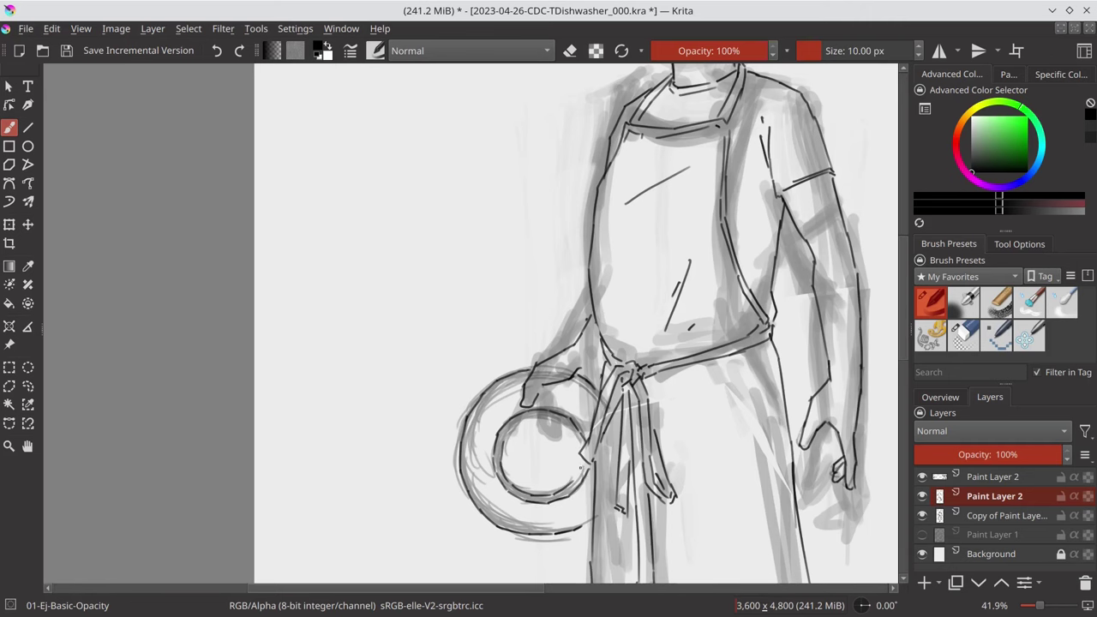
- Toggle the sketch layers to check, then ink the apron hem and leg lines
{"action": "left_click", "coordinate": [922, 515]}
{"action": "left_click", "coordinate": [922, 477]}
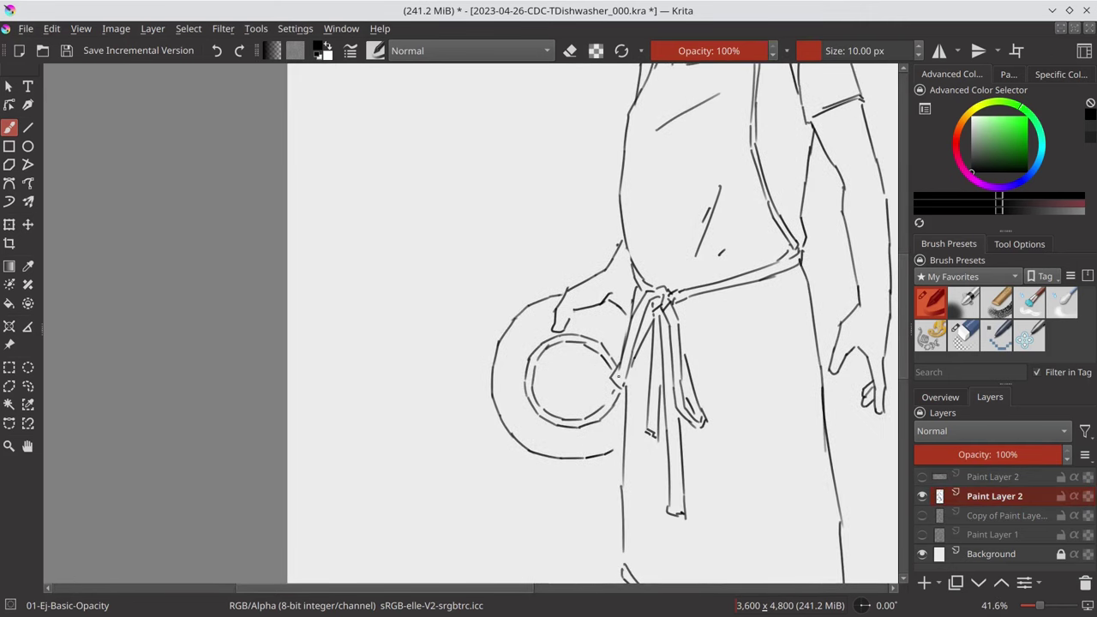
{"action": "scroll", "coordinate": [626, 430], "scroll_direction": "down", "scroll_amount": 4}
{"action": "left_click", "coordinate": [922, 516]}
{"action": "scroll", "coordinate": [691, 291], "scroll_direction": "up", "scroll_amount": 4}
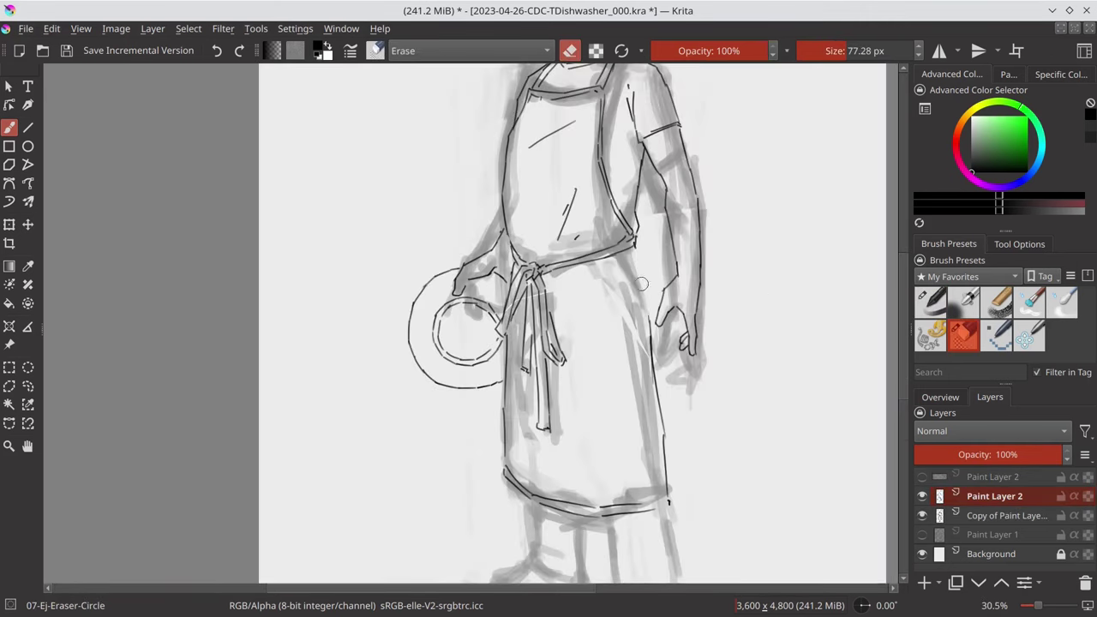
{"action": "mouse_move", "coordinate": [583, 425]}
{"action": "left_mouse_down"}
{"action": "mouse_move", "coordinate": [614, 474]}
{"action": "mouse_move", "coordinate": [592, 487]}
{"action": "mouse_move", "coordinate": [650, 485]}
{"action": "mouse_move", "coordinate": [650, 448]}
{"action": "left_mouse_up"}
{"action": "key", "text": "e"}
{"action": "key", "text": "e"}
{"action": "key", "text": "e"}
{"action": "key", "text": "e"}
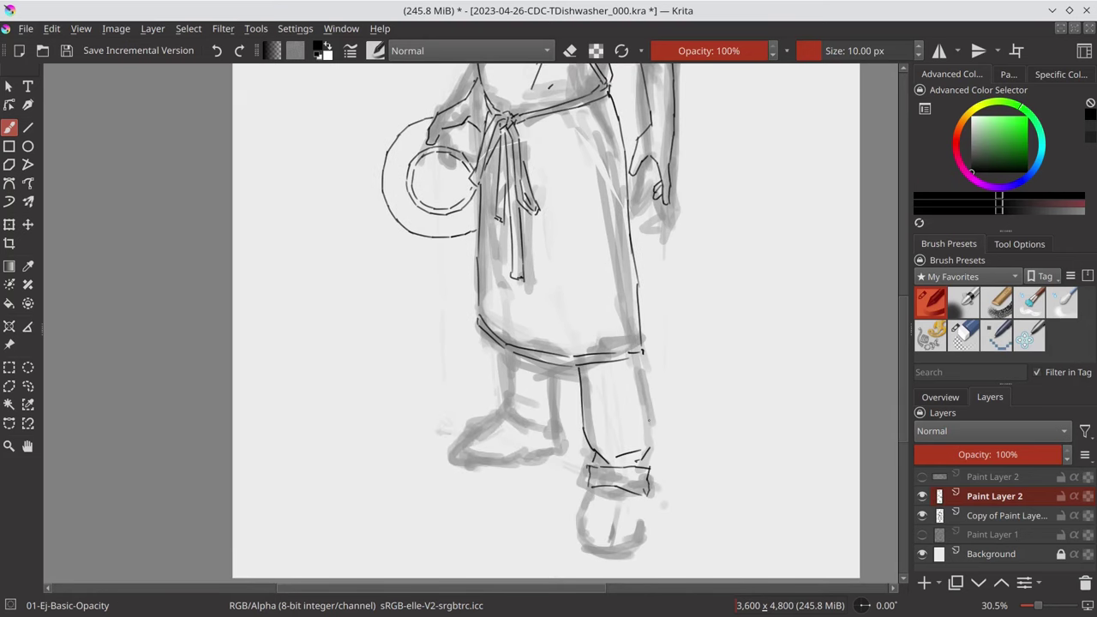
- Ink the lower leg, trouser cuff and boot, erasing part of the shoe lines with the circular eraser
{"action": "left_click_drag", "start_coordinate": [612, 558], "coordinate": [650, 472]}
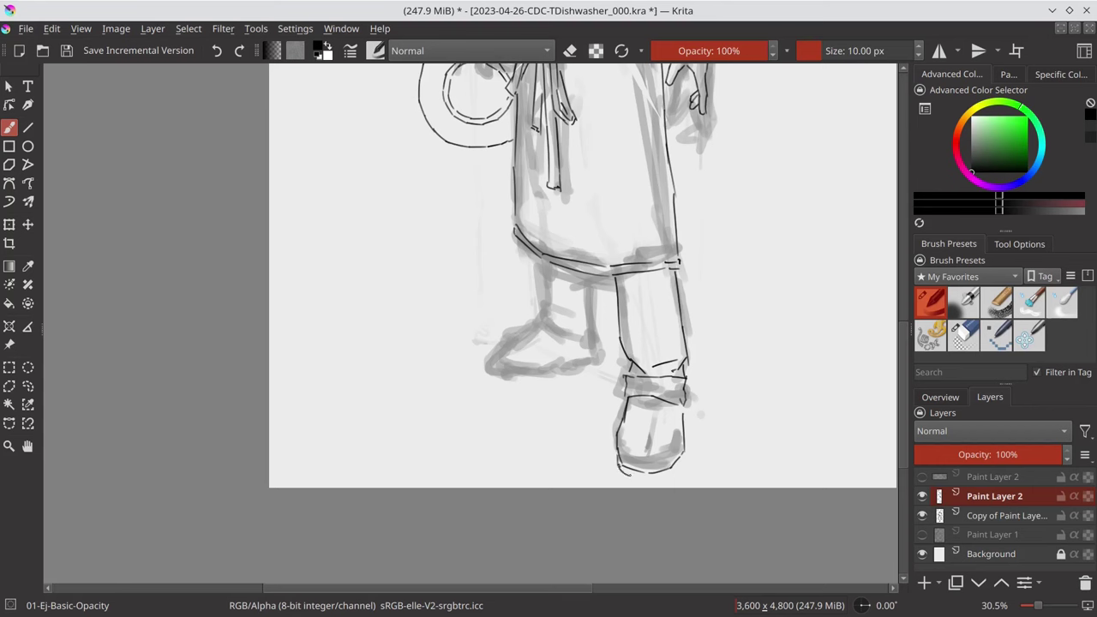
{"action": "left_click_drag", "start_coordinate": [539, 259], "coordinate": [540, 319]}
{"action": "mouse_move", "coordinate": [543, 304]}
{"action": "left_mouse_down"}
{"action": "mouse_move", "coordinate": [585, 317]}
{"action": "mouse_move", "coordinate": [491, 341]}
{"action": "mouse_move", "coordinate": [603, 363]}
{"action": "mouse_move", "coordinate": [605, 348]}
{"action": "left_mouse_up"}
{"action": "left_click_drag", "start_coordinate": [573, 353], "coordinate": [608, 358]}
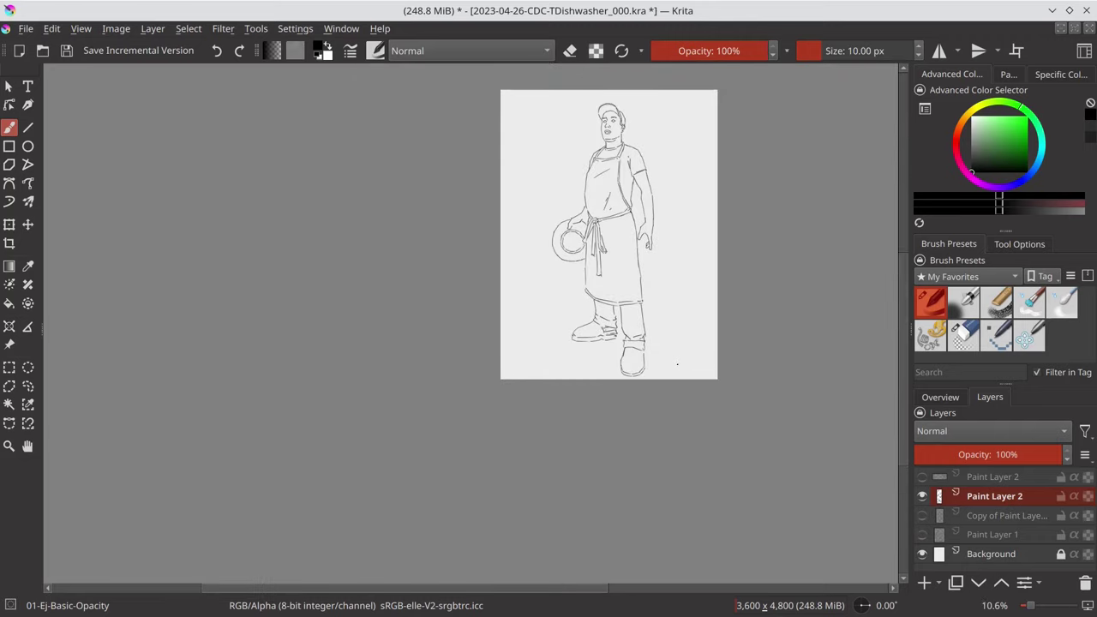
{"action": "left_click", "coordinate": [964, 335]}
{"action": "left_click_drag", "start_coordinate": [569, 336], "coordinate": [612, 324]}
- Briefly select the plate shading layer with a soft airbrush, then return to line art with the thin brush
{"action": "left_click", "coordinate": [922, 477]}
{"action": "left_click", "coordinate": [995, 476]}
{"action": "left_click", "coordinate": [963, 300]}
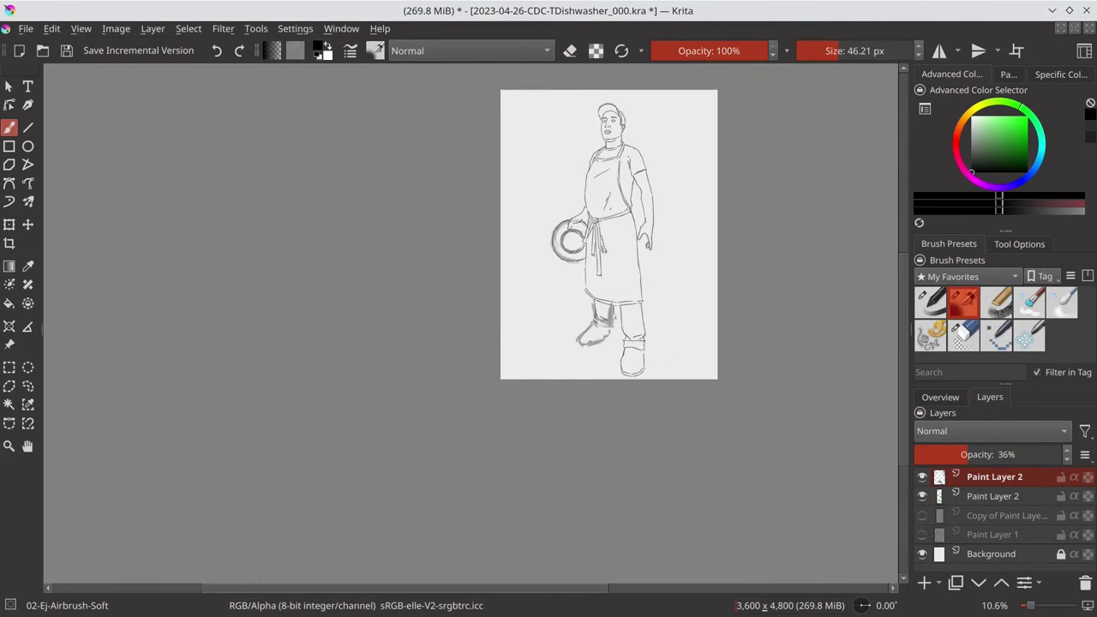
{"action": "left_click", "coordinate": [993, 496]}
{"action": "left_click", "coordinate": [931, 300]}
{"action": "scroll", "coordinate": [600, 343], "scroll_direction": "up", "scroll_amount": 5, "text": "ctrl"}
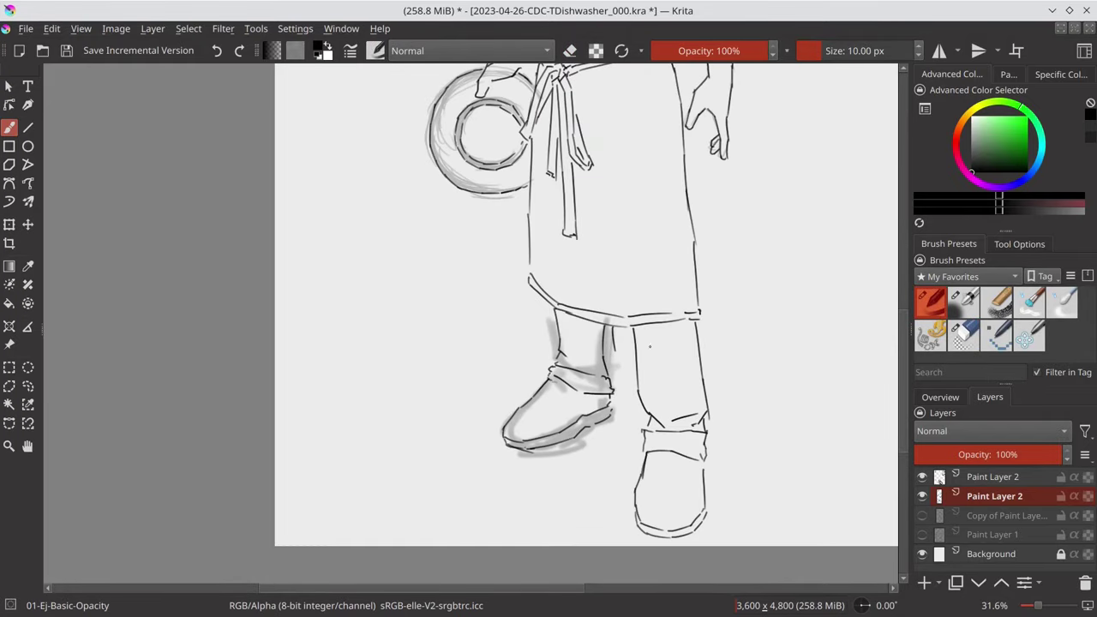
{"action": "scroll", "coordinate": [650, 346], "scroll_direction": "down", "scroll_amount": 5}
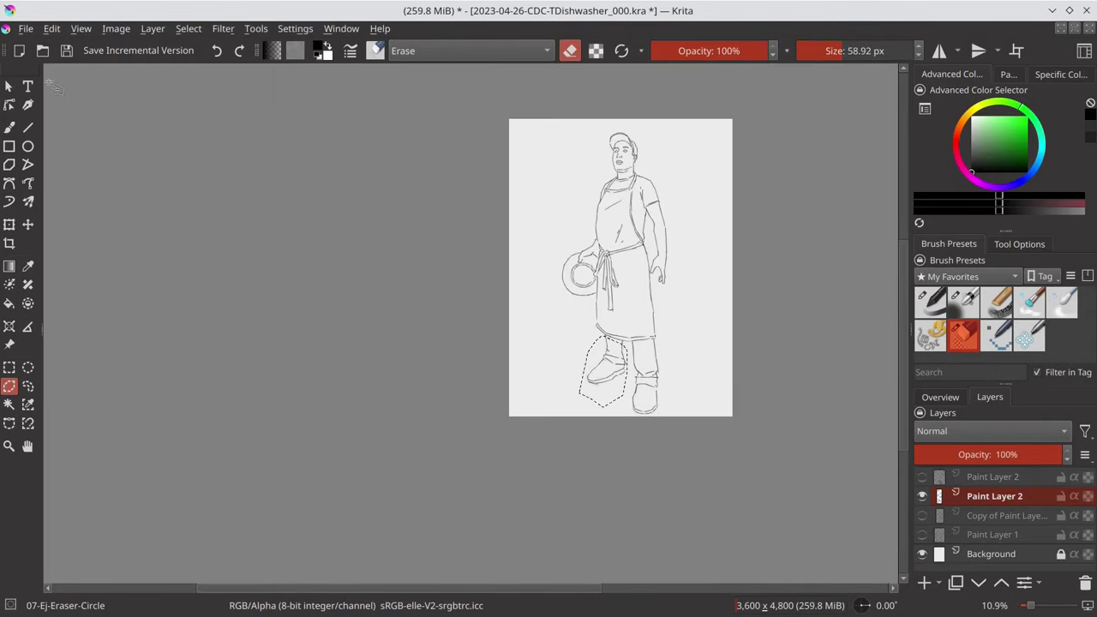
- Copy the selected back foot onto a new layer and transform it into place
{"action": "key", "text": "ctrl+alt+j"}
{"action": "left_click", "coordinate": [189, 28]}
{"action": "left_click", "coordinate": [197, 66]}
{"action": "key", "text": "ctrl+t"}
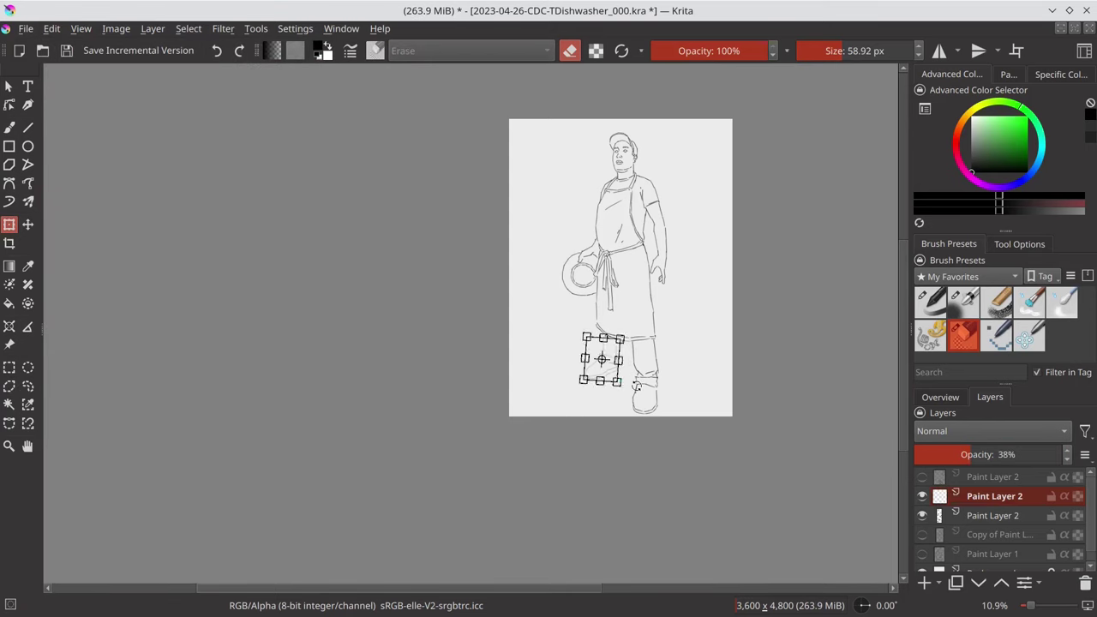
{"action": "key", "text": "Return"}
{"action": "left_click", "coordinate": [941, 397]}
{"action": "key", "text": "m"}
{"action": "left_click", "coordinate": [990, 397]}
- Switch between the line-art and foot-copy layers, choosing the inking and eraser brushes
{"action": "left_click", "coordinate": [993, 515]}
{"action": "scroll", "coordinate": [487, 284], "scroll_direction": "up", "scroll_amount": 4, "text": "ctrl"}
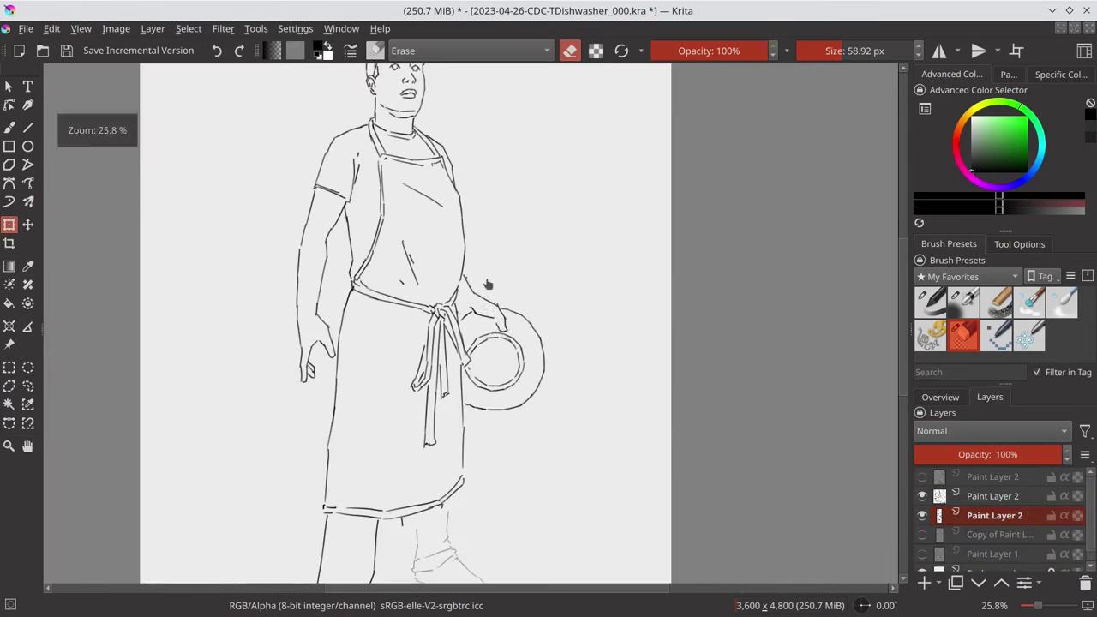
{"action": "key", "text": "b"}
{"action": "scroll", "coordinate": [487, 284], "scroll_direction": "up", "scroll_amount": 1, "text": "ctrl"}
{"action": "key", "text": "e"}
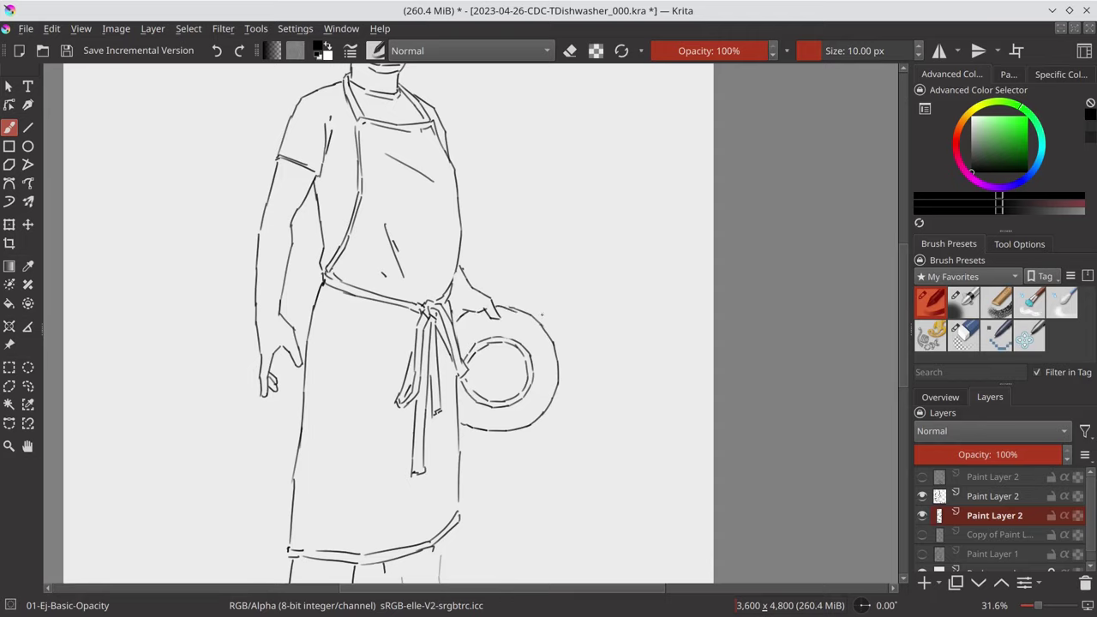
{"action": "scroll", "coordinate": [542, 315], "scroll_direction": "down", "scroll_amount": 4, "text": "ctrl"}
{"action": "left_click", "coordinate": [965, 335]}
{"action": "scroll", "coordinate": [577, 373], "scroll_direction": "up", "scroll_amount": 3, "text": "ctrl"}
{"action": "scroll", "coordinate": [578, 372], "scroll_direction": "down", "scroll_amount": 3, "text": "ctrl"}
{"action": "left_click", "coordinate": [994, 496]}
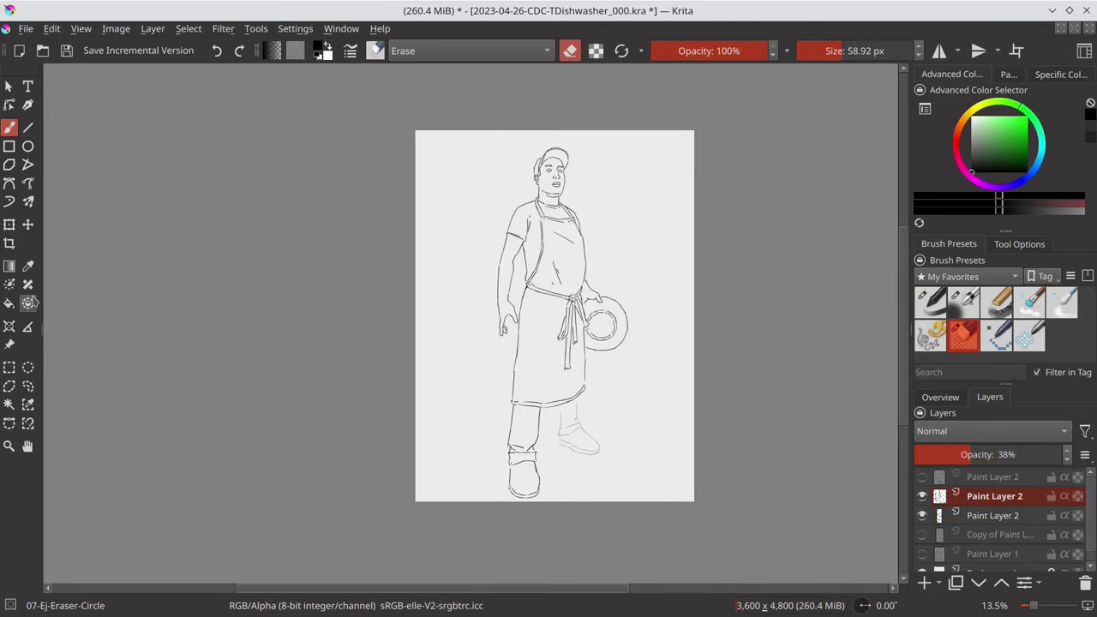
- Transform the faint foot copy again and check it in mirrored view
{"action": "key", "text": "ctrl+t"}
{"action": "left_click", "coordinate": [977, 310]}
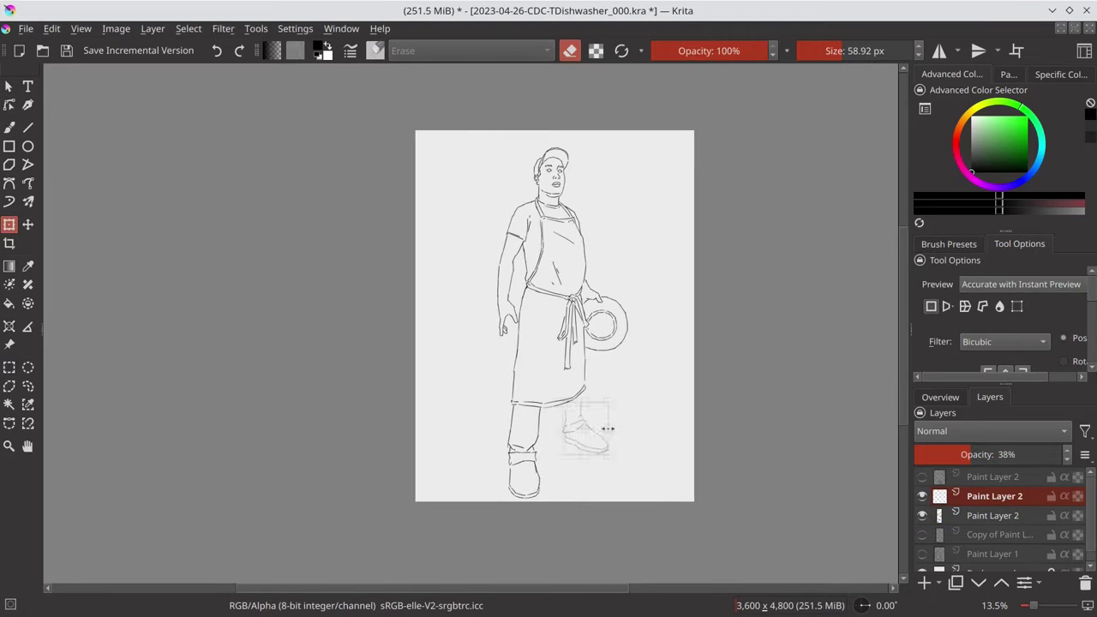
{"action": "key", "text": "Return"}
{"action": "key", "text": "m"}
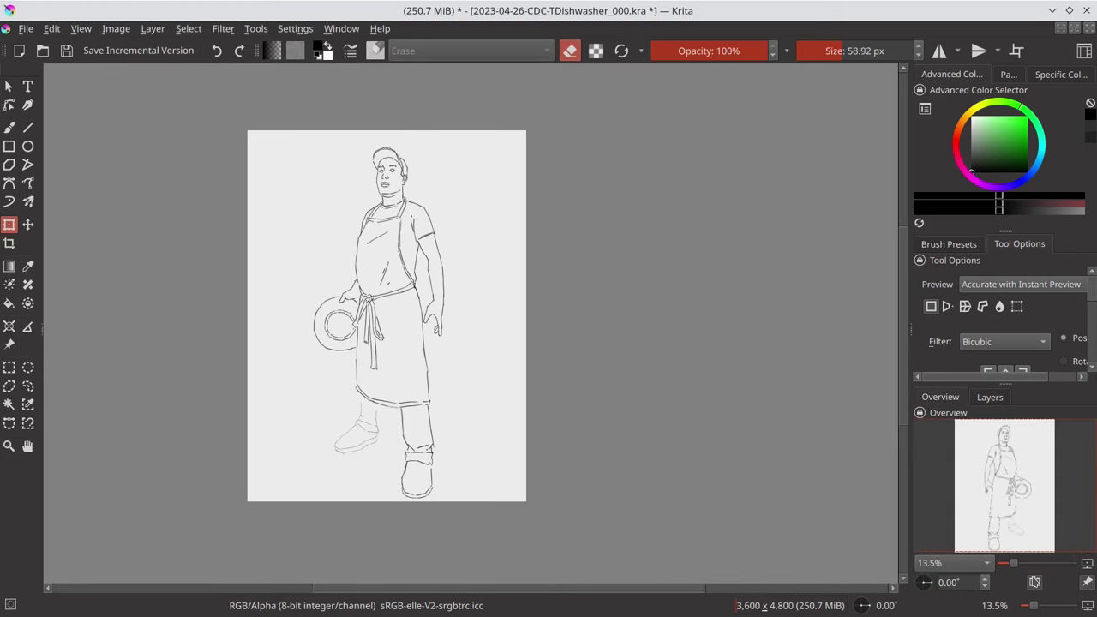
{"action": "key", "text": "m"}
{"action": "key", "text": "b"}
{"action": "scroll", "coordinate": [515, 326], "scroll_direction": "up", "scroll_amount": 3, "text": "ctrl"}
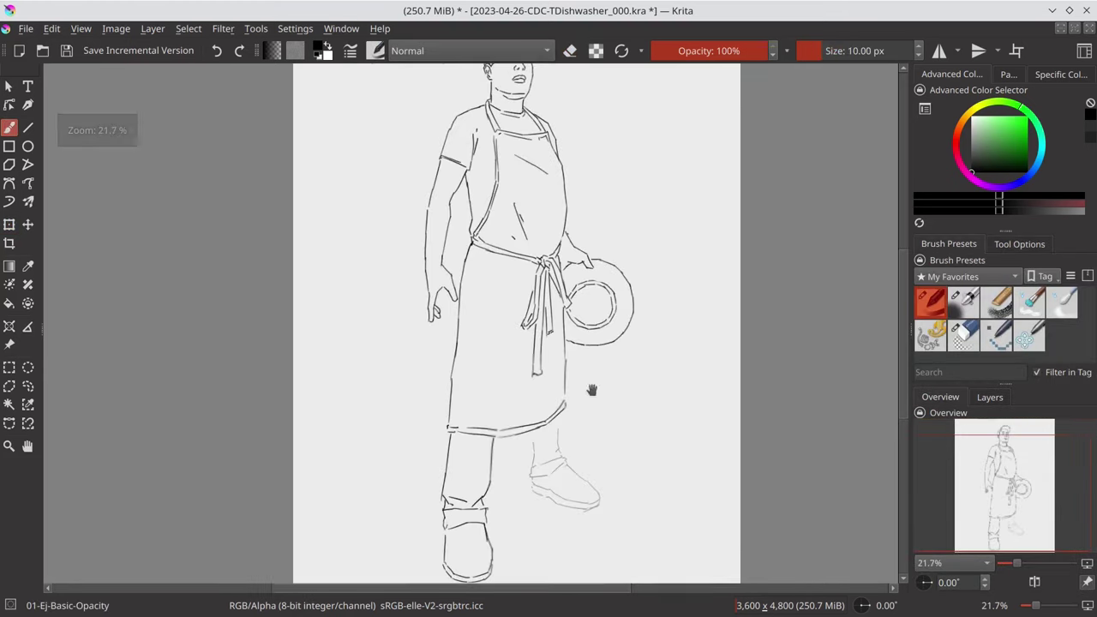
- Make the foot copy visible and ink the hanging arm and back of the hand
{"action": "left_click", "coordinate": [923, 496]}
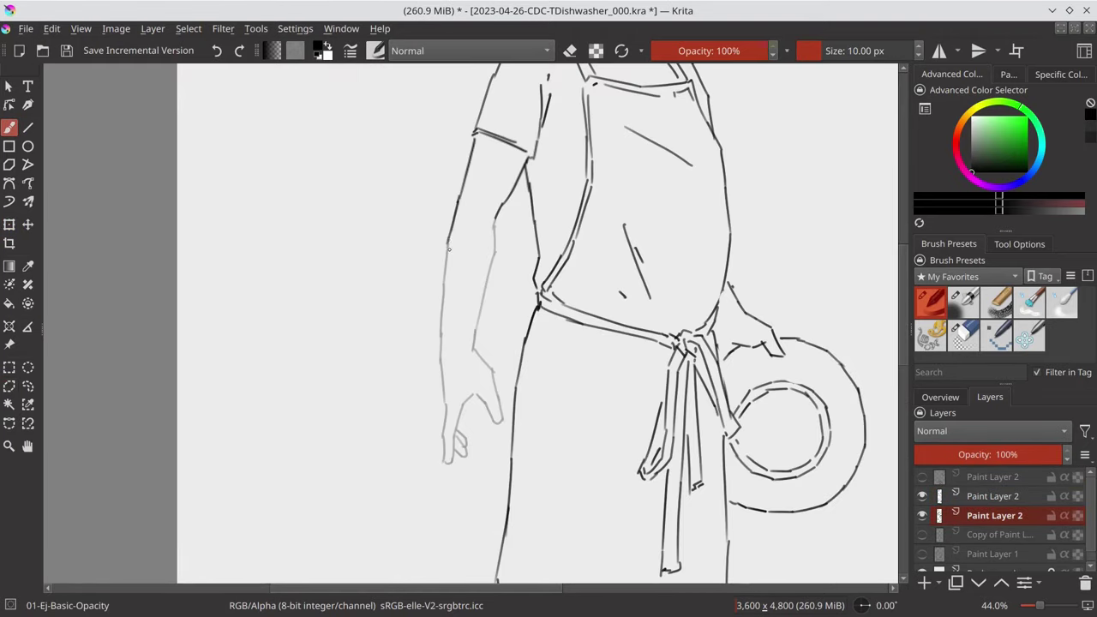
{"action": "left_click_drag", "start_coordinate": [449, 249], "coordinate": [446, 463]}
{"action": "left_click_drag", "start_coordinate": [474, 393], "coordinate": [502, 424]}
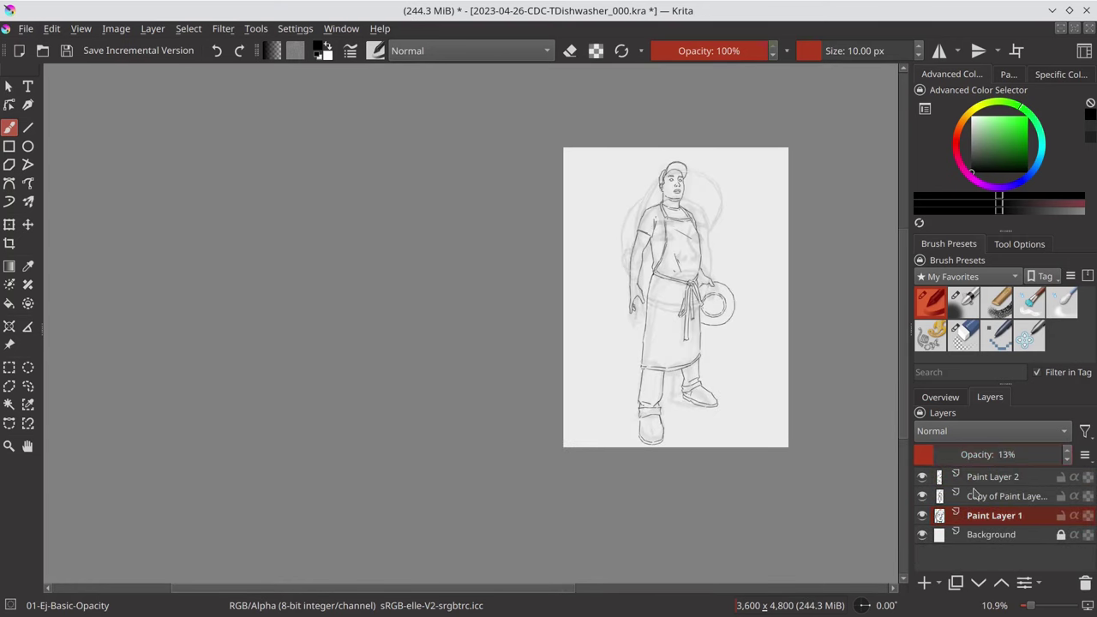
- Group the sketch layers into Group 3, check mirrored proportions, save, and add a waist hook stroke
{"action": "key", "text": "ctrl+g"}
{"action": "key", "text": "ctrl+t"}
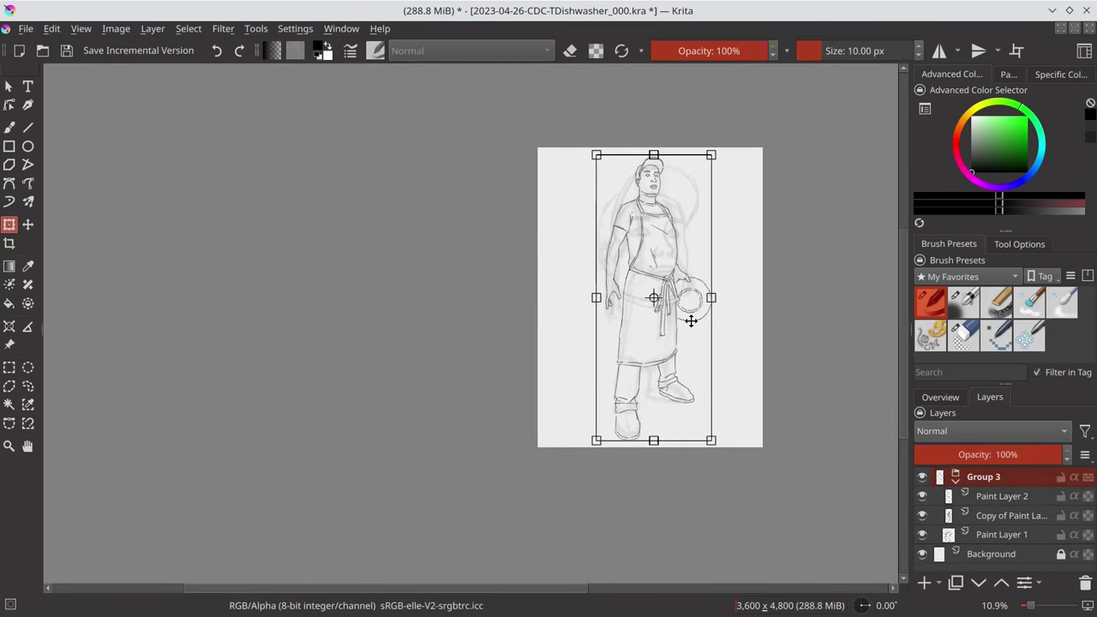
{"action": "left_click", "coordinate": [1035, 584]}
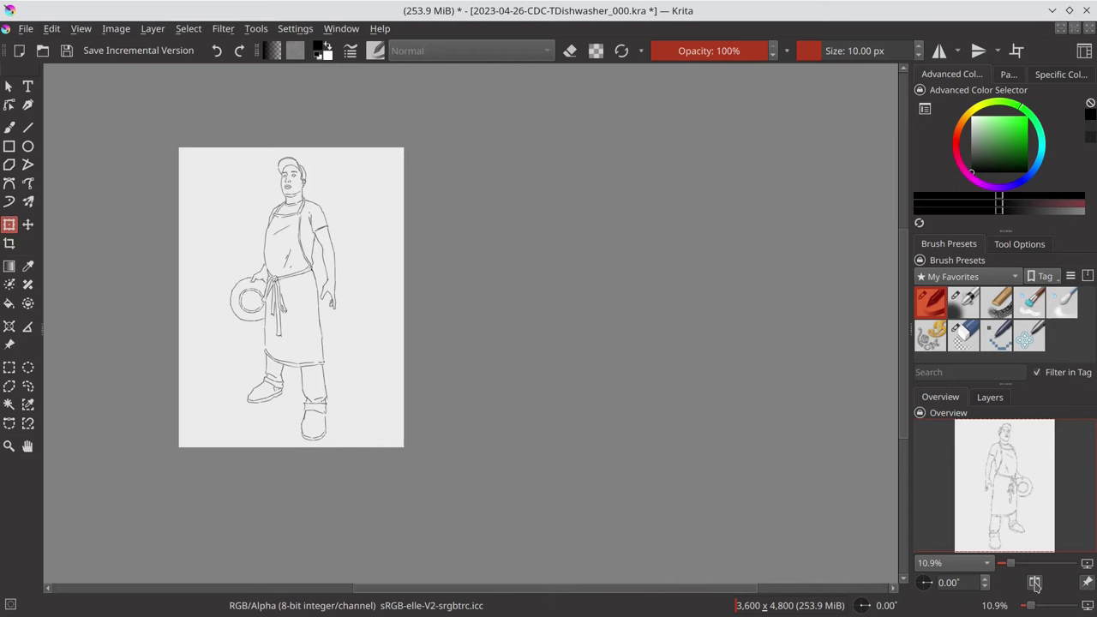
{"action": "left_click", "coordinate": [1035, 584]}
{"action": "key", "text": "ctrl+s"}
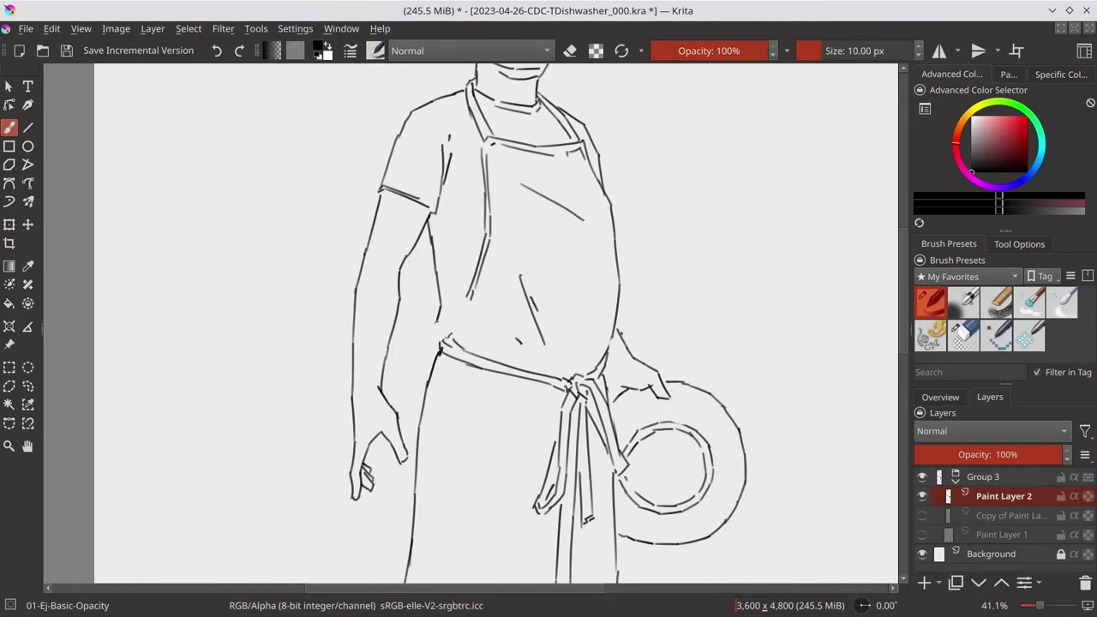
{"action": "left_click_drag", "start_coordinate": [434, 322], "coordinate": [447, 327]}
- Save the drawing, collapse the line-art group and rename it 'orig'
{"action": "key", "text": "e"}
{"action": "key", "text": "e"}
{"action": "scroll", "coordinate": [473, 355], "scroll_direction": "down", "scroll_amount": 5}
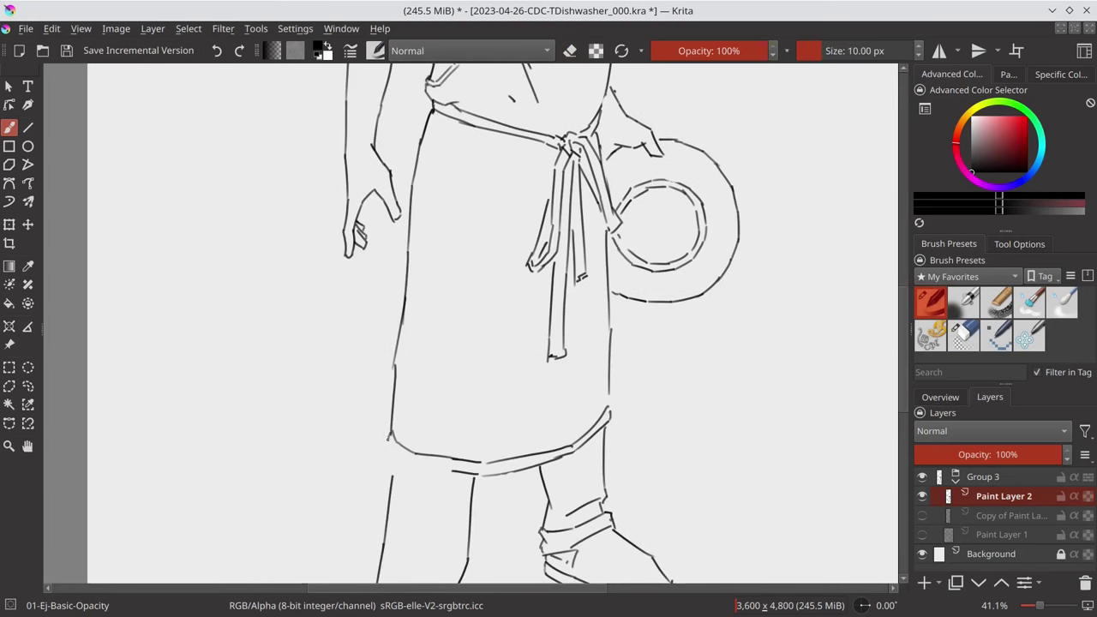
{"action": "scroll", "coordinate": [495, 451], "scroll_direction": "down", "scroll_amount": 5}
{"action": "key", "text": "ctrl+s"}
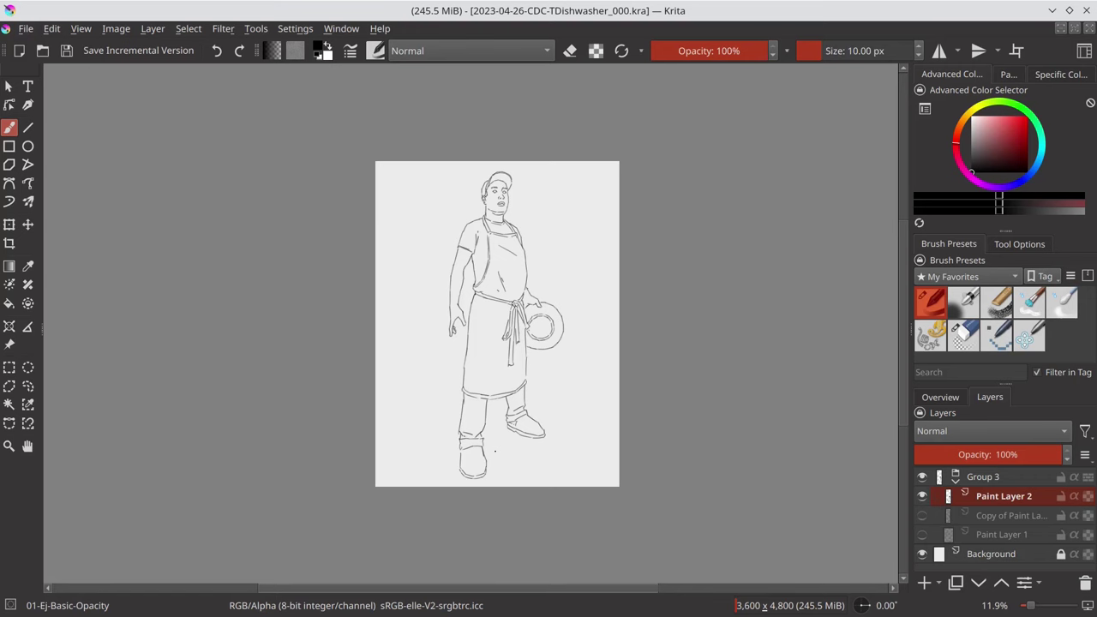
{"action": "right_click", "coordinate": [1003, 497]}
{"action": "left_click", "coordinate": [892, 235]}
{"action": "double_click", "coordinate": [983, 476]}
{"action": "type", "text": "orig"}
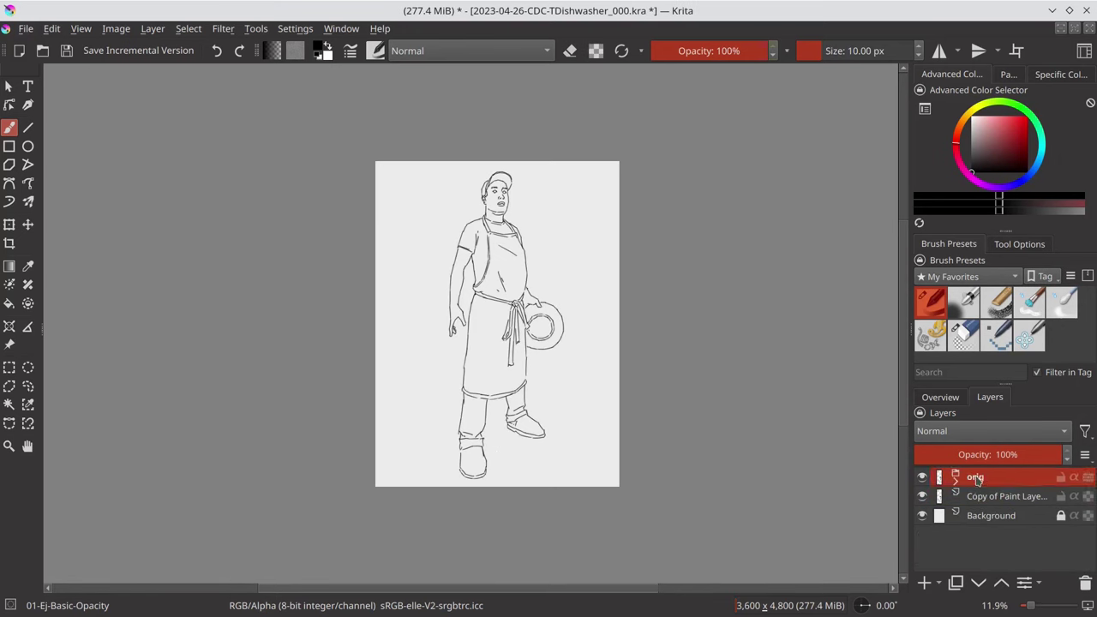
- Fill the Background layer with a vertical dark-to-light purple gradient
{"action": "left_click", "coordinate": [983, 516]}
{"action": "left_click", "coordinate": [273, 51]}
{"action": "key", "text": "g"}
{"action": "left_click_drag", "start_coordinate": [431, 288], "coordinate": [459, 86]}
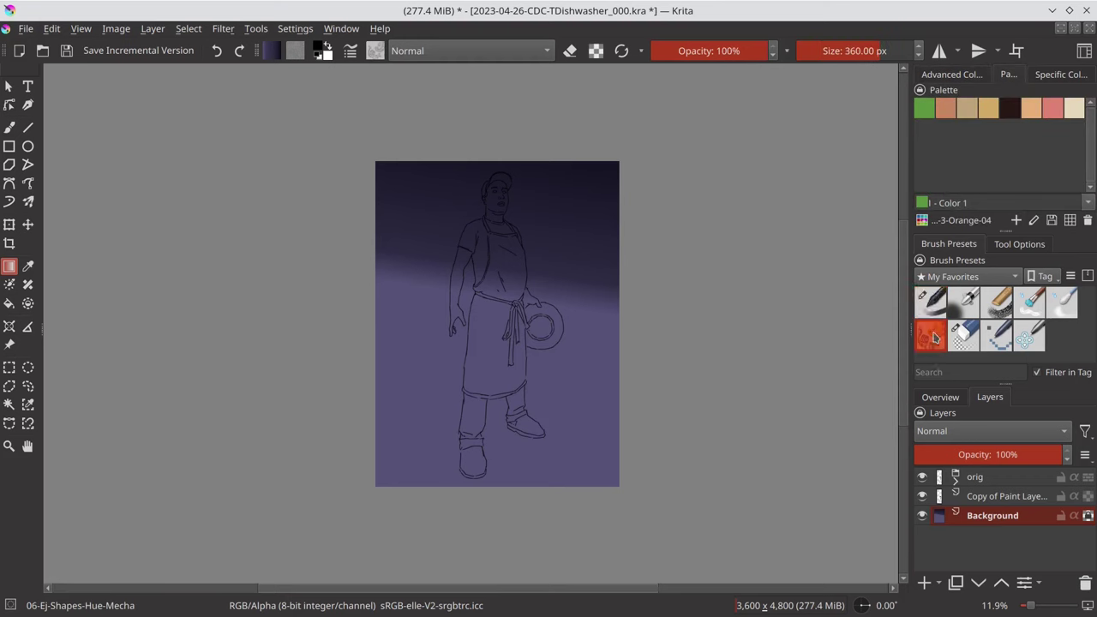
{"action": "left_click", "coordinate": [8, 386]}
- Lasso the whole figure, including the arm and both legs, with freehand selection
{"action": "scroll", "coordinate": [497, 172], "scroll_direction": "up", "scroll_amount": 5}
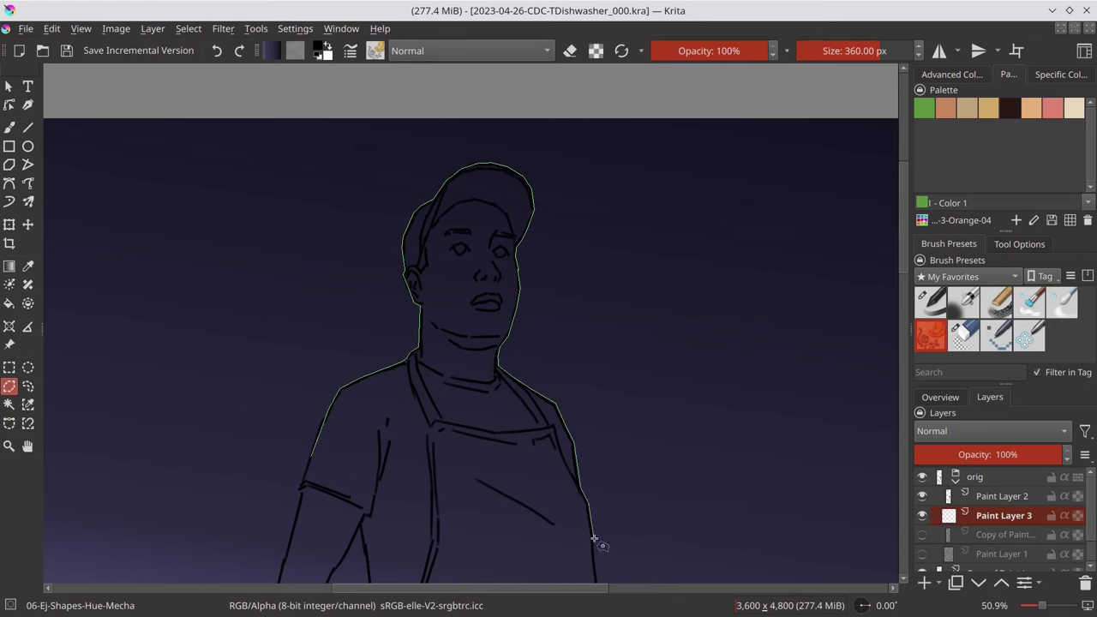
{"action": "left_click_drag", "start_coordinate": [594, 539], "coordinate": [593, 540]}
{"action": "scroll", "coordinate": [588, 356], "scroll_direction": "down", "scroll_amount": 5}
{"action": "mouse_move", "coordinate": [347, 170]}
{"action": "left_mouse_down"}
{"action": "mouse_move", "coordinate": [271, 364]}
{"action": "mouse_move", "coordinate": [360, 257]}
{"action": "left_mouse_up"}
{"action": "mouse_move", "coordinate": [356, 206]}
{"action": "left_mouse_down"}
{"action": "mouse_move", "coordinate": [370, 390]}
{"action": "mouse_move", "coordinate": [695, 553]}
{"action": "mouse_move", "coordinate": [674, 463]}
{"action": "mouse_move", "coordinate": [573, 487]}
{"action": "mouse_move", "coordinate": [593, 281]}
{"action": "left_mouse_up"}
{"action": "scroll", "coordinate": [568, 429], "scroll_direction": "down", "scroll_amount": 5}
{"action": "mouse_move", "coordinate": [281, 177]}
{"action": "left_mouse_down"}
{"action": "mouse_move", "coordinate": [266, 300]}
{"action": "mouse_move", "coordinate": [291, 287]}
{"action": "mouse_move", "coordinate": [302, 227]}
{"action": "mouse_move", "coordinate": [336, 249]}
{"action": "mouse_move", "coordinate": [377, 137]}
{"action": "mouse_move", "coordinate": [325, 532]}
{"action": "mouse_move", "coordinate": [463, 581]}
{"action": "mouse_move", "coordinate": [600, 497]}
{"action": "mouse_move", "coordinate": [635, 367]}
{"action": "mouse_move", "coordinate": [754, 297]}
{"action": "mouse_move", "coordinate": [437, 199]}
{"action": "mouse_move", "coordinate": [400, 380]}
{"action": "mouse_move", "coordinate": [403, 506]}
{"action": "mouse_move", "coordinate": [472, 570]}
{"action": "mouse_move", "coordinate": [502, 465]}
{"action": "mouse_move", "coordinate": [497, 380]}
{"action": "mouse_move", "coordinate": [514, 230]}
{"action": "left_mouse_up"}
{"action": "scroll", "coordinate": [437, 198], "scroll_direction": "down", "scroll_amount": 5}
{"action": "mouse_move", "coordinate": [590, 180]}
{"action": "left_mouse_down"}
{"action": "mouse_move", "coordinate": [610, 364]}
{"action": "mouse_move", "coordinate": [760, 392]}
{"action": "mouse_move", "coordinate": [683, 162]}
{"action": "left_mouse_up"}
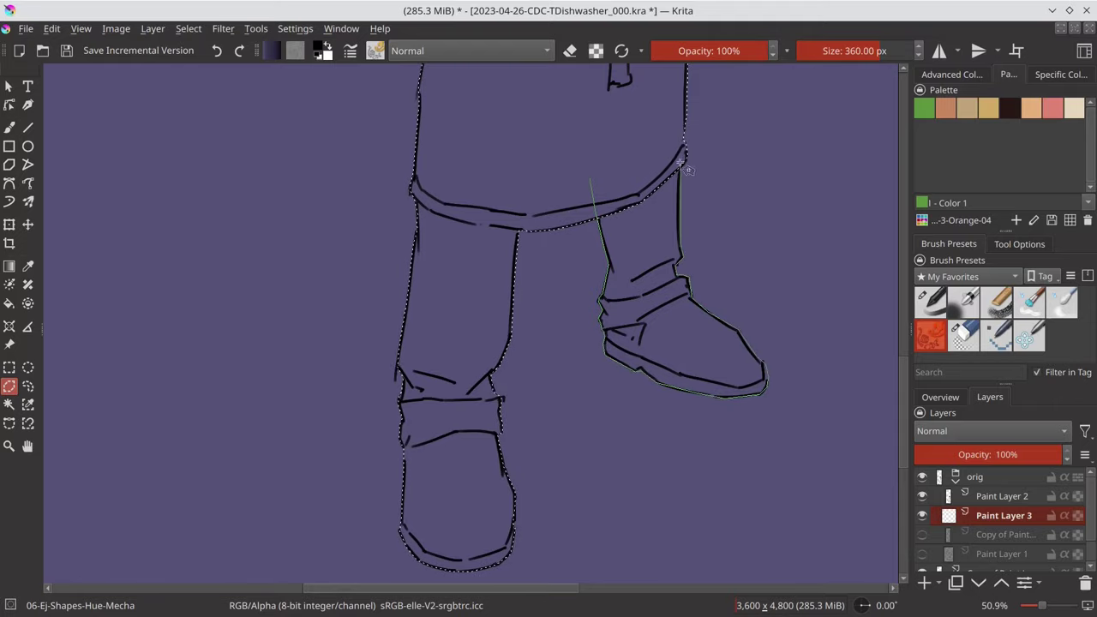
- Flood-fill the figure selection with flat green and hide the orig group
{"action": "key", "text": "2"}
{"action": "key", "text": "f"}
{"action": "left_click", "coordinate": [660, 358]}
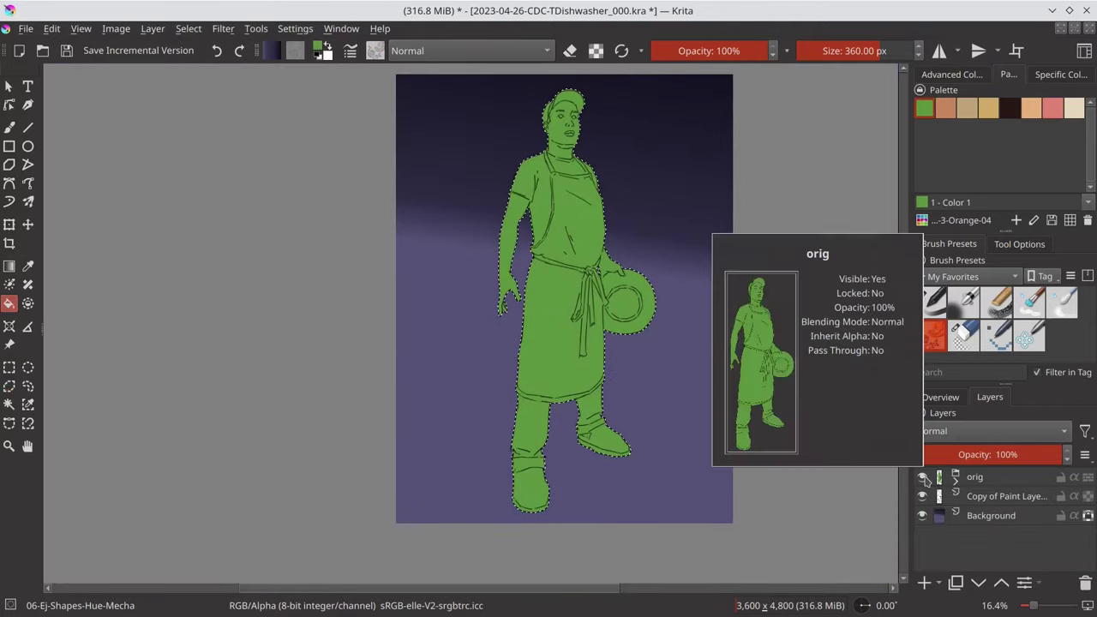
{"action": "left_click", "coordinate": [923, 477]}
- Paint skin tones on the face and arms, plus dark and cream strokes around the figure
{"action": "key", "text": "b"}
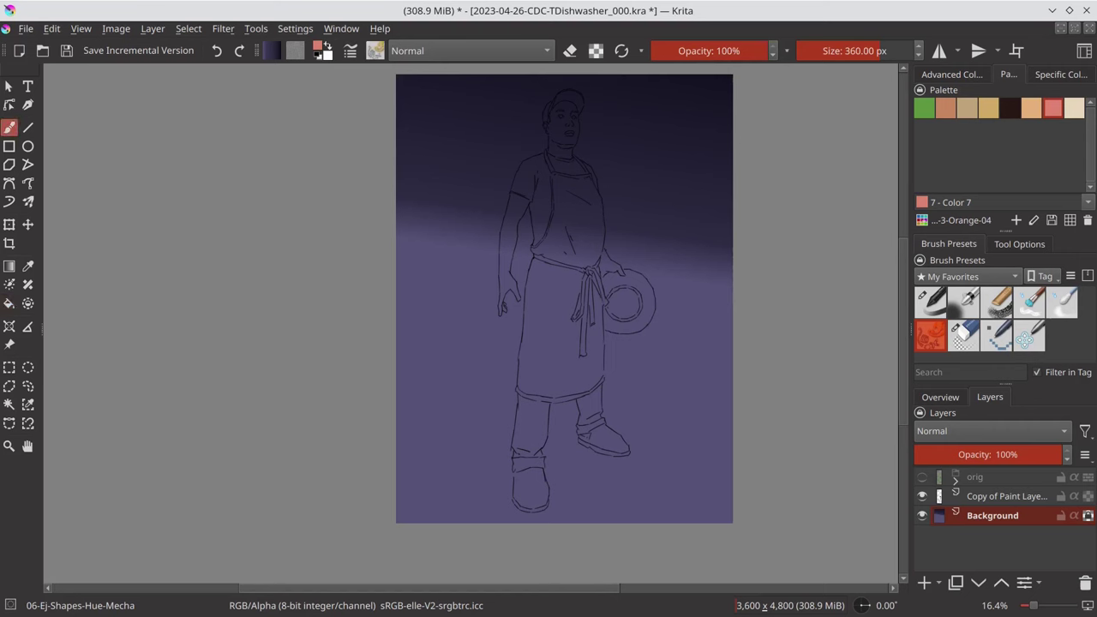
{"action": "mouse_move", "coordinate": [568, 120]}
{"action": "left_mouse_down"}
{"action": "mouse_move", "coordinate": [571, 163]}
{"action": "mouse_move", "coordinate": [515, 210]}
{"action": "left_mouse_up"}
{"action": "left_click_drag", "start_coordinate": [508, 253], "coordinate": [611, 266]}
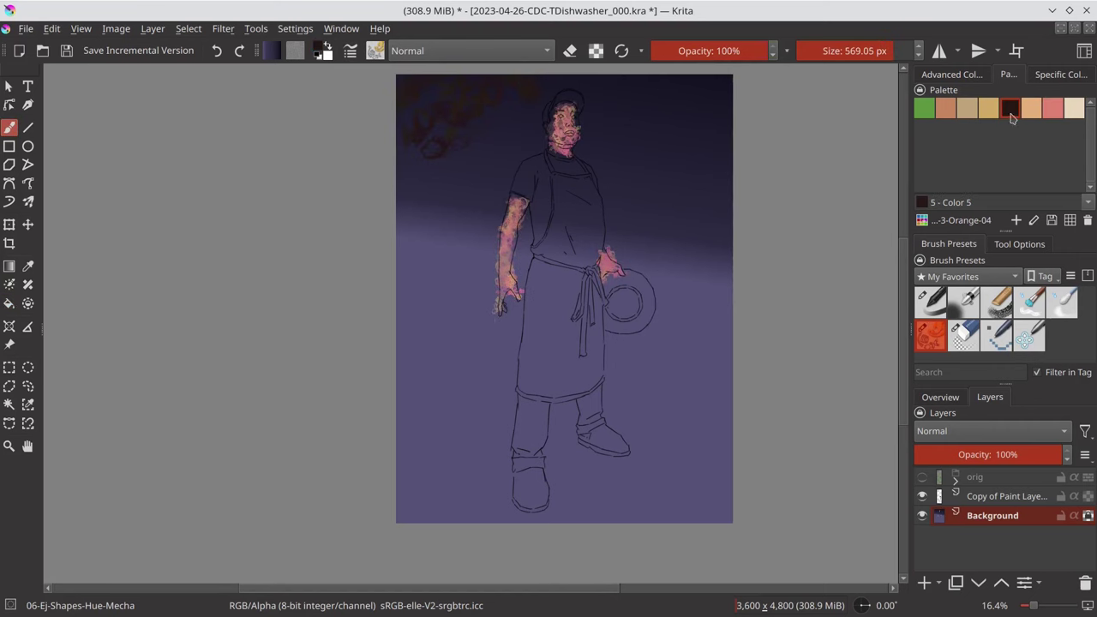
{"action": "mouse_move", "coordinate": [454, 94]}
{"action": "left_mouse_down"}
{"action": "mouse_move", "coordinate": [677, 86]}
{"action": "mouse_move", "coordinate": [651, 240]}
{"action": "left_mouse_up"}
{"action": "left_click_drag", "start_coordinate": [463, 215], "coordinate": [523, 249]}
{"action": "left_click", "coordinate": [1075, 108]}
{"action": "mouse_move", "coordinate": [497, 287]}
{"action": "left_mouse_down"}
{"action": "mouse_move", "coordinate": [403, 274]}
{"action": "mouse_move", "coordinate": [527, 313]}
{"action": "left_mouse_up"}
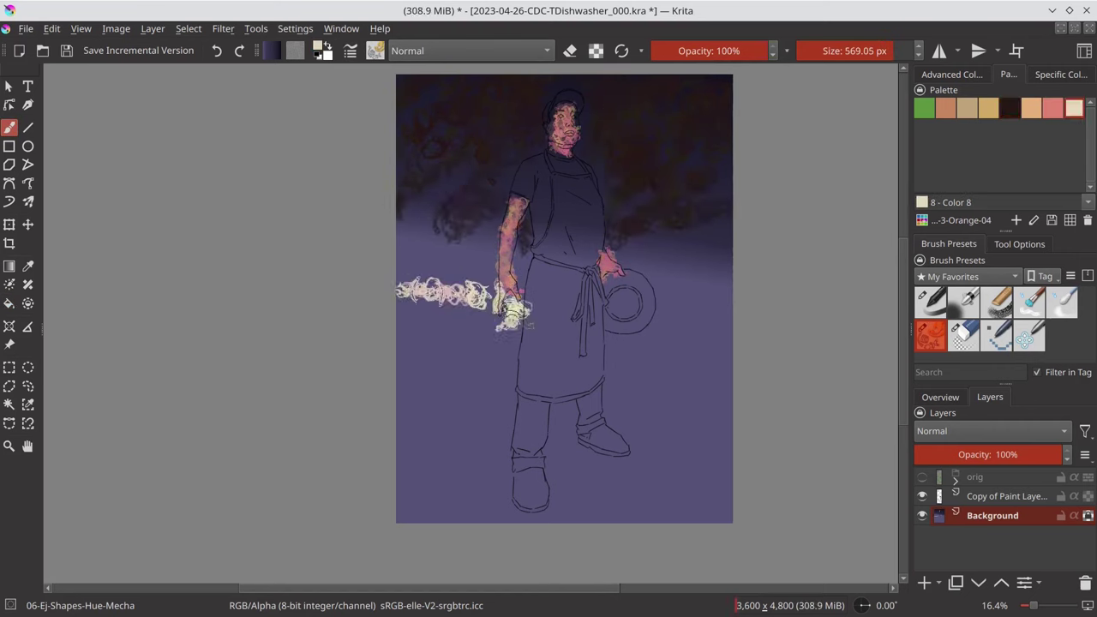
{"action": "left_click_drag", "start_coordinate": [403, 317], "coordinate": [729, 369]}
- Add dark and pink-orange curls across the middle and lower background
{"action": "left_click", "coordinate": [1010, 107]}
{"action": "mouse_move", "coordinate": [729, 326]}
{"action": "left_mouse_down"}
{"action": "mouse_move", "coordinate": [609, 352]}
{"action": "mouse_move", "coordinate": [626, 386]}
{"action": "left_mouse_up"}
{"action": "left_click", "coordinate": [1053, 107]}
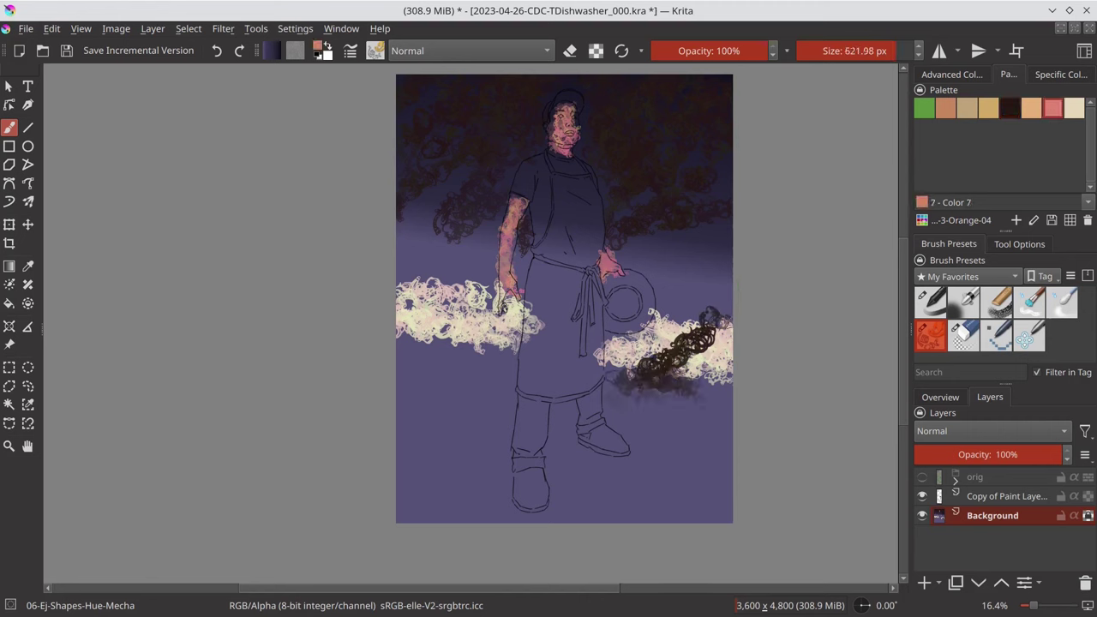
{"action": "left_click_drag", "start_coordinate": [729, 257], "coordinate": [609, 378]}
{"action": "left_click_drag", "start_coordinate": [403, 223], "coordinate": [514, 386]}
{"action": "left_click_drag", "start_coordinate": [403, 403], "coordinate": [729, 411]}
- Layer more dark and pink curls over the middle band and bottom
{"action": "left_click", "coordinate": [1010, 107]}
{"action": "mouse_move", "coordinate": [403, 446]}
{"action": "left_mouse_down"}
{"action": "mouse_move", "coordinate": [728, 497]}
{"action": "mouse_move", "coordinate": [523, 343]}
{"action": "left_mouse_up"}
{"action": "left_click_drag", "start_coordinate": [729, 240], "coordinate": [600, 377]}
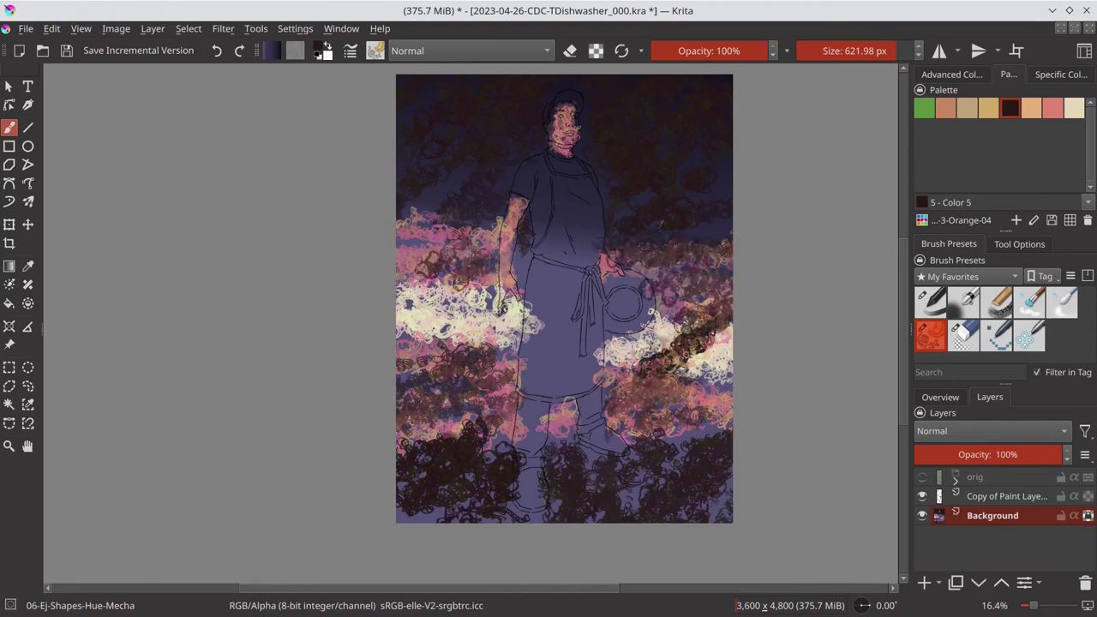
{"action": "left_click_drag", "start_coordinate": [403, 214], "coordinate": [498, 274]}
{"action": "left_click", "coordinate": [1053, 108]}
{"action": "left_click_drag", "start_coordinate": [729, 240], "coordinate": [609, 317]}
{"action": "left_click", "coordinate": [1074, 107]}
- Paint the apron and cap green and the plate tan
{"action": "left_click", "coordinate": [924, 107]}
{"action": "mouse_move", "coordinate": [557, 171]}
{"action": "left_mouse_down"}
{"action": "mouse_move", "coordinate": [600, 257]}
{"action": "mouse_move", "coordinate": [583, 394]}
{"action": "left_mouse_up"}
{"action": "left_click_drag", "start_coordinate": [549, 95], "coordinate": [579, 116]}
{"action": "left_click", "coordinate": [967, 107]}
{"action": "left_click_drag", "start_coordinate": [604, 278], "coordinate": [647, 335]}
- Darken the shirt, trousers and legs with dark purple, plus strokes low on the canvas
{"action": "left_click", "coordinate": [952, 74]}
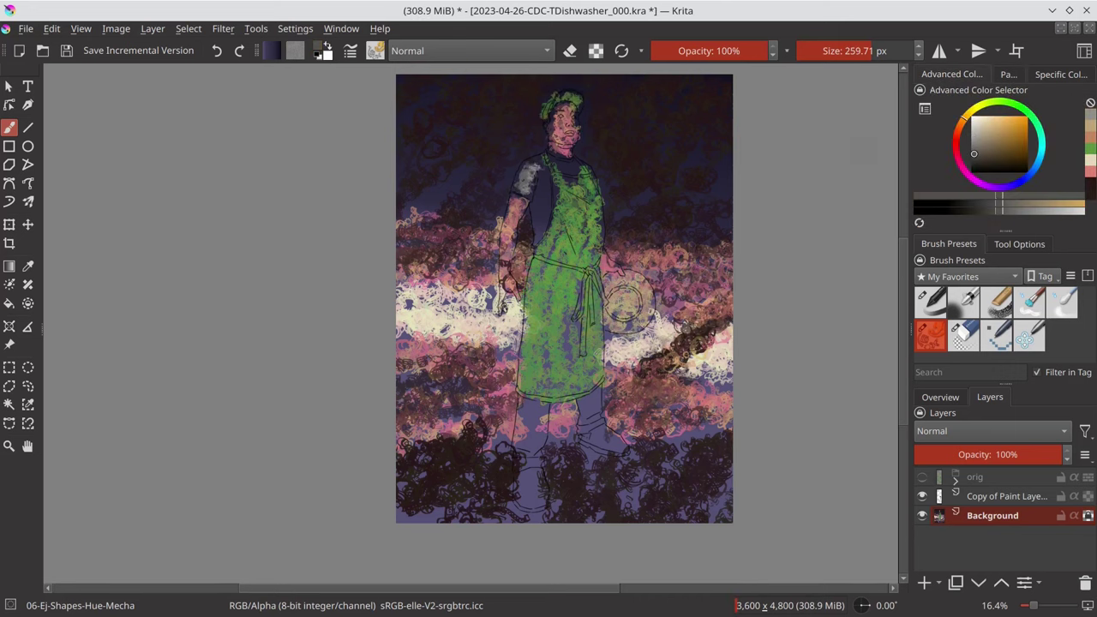
{"action": "left_click_drag", "start_coordinate": [519, 163], "coordinate": [553, 227]}
{"action": "left_click_drag", "start_coordinate": [515, 403], "coordinate": [549, 463]}
{"action": "left_click_drag", "start_coordinate": [583, 425], "coordinate": [626, 459]}
{"action": "key", "text": "bracketright"}
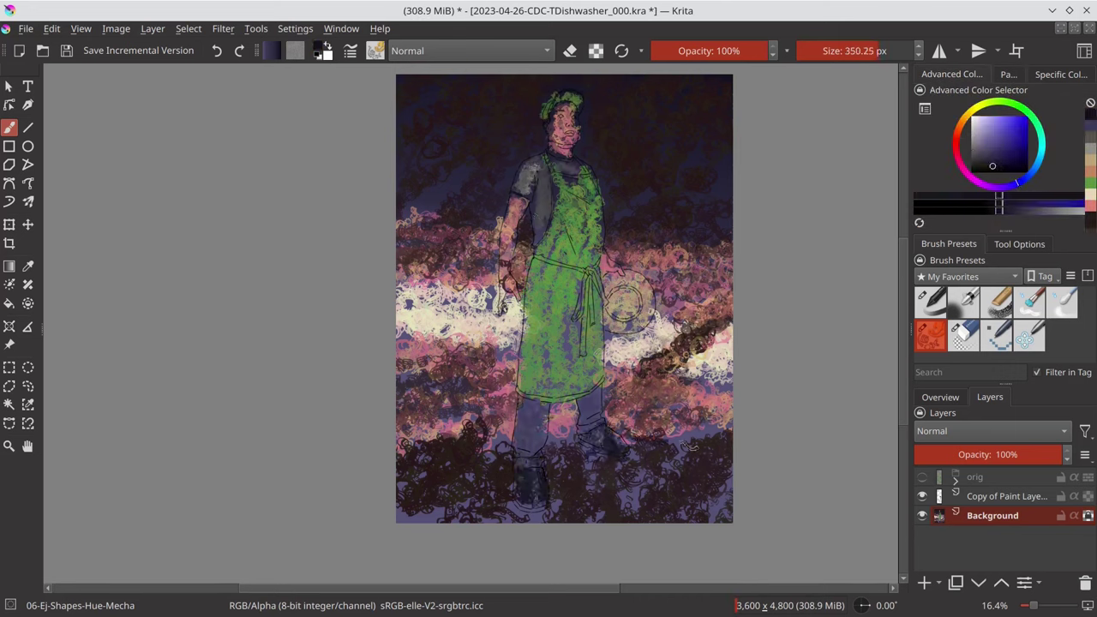
{"action": "left_click_drag", "start_coordinate": [463, 395], "coordinate": [514, 446]}
{"action": "left_click_drag", "start_coordinate": [635, 429], "coordinate": [729, 416]}
{"action": "left_click_drag", "start_coordinate": [720, 313], "coordinate": [635, 386]}
- Switch to a larger grainy chalk brush in lighter purple with Multiply blending
{"action": "left_click", "coordinate": [941, 397]}
{"action": "left_click", "coordinate": [977, 139]}
{"action": "left_click", "coordinate": [997, 302]}
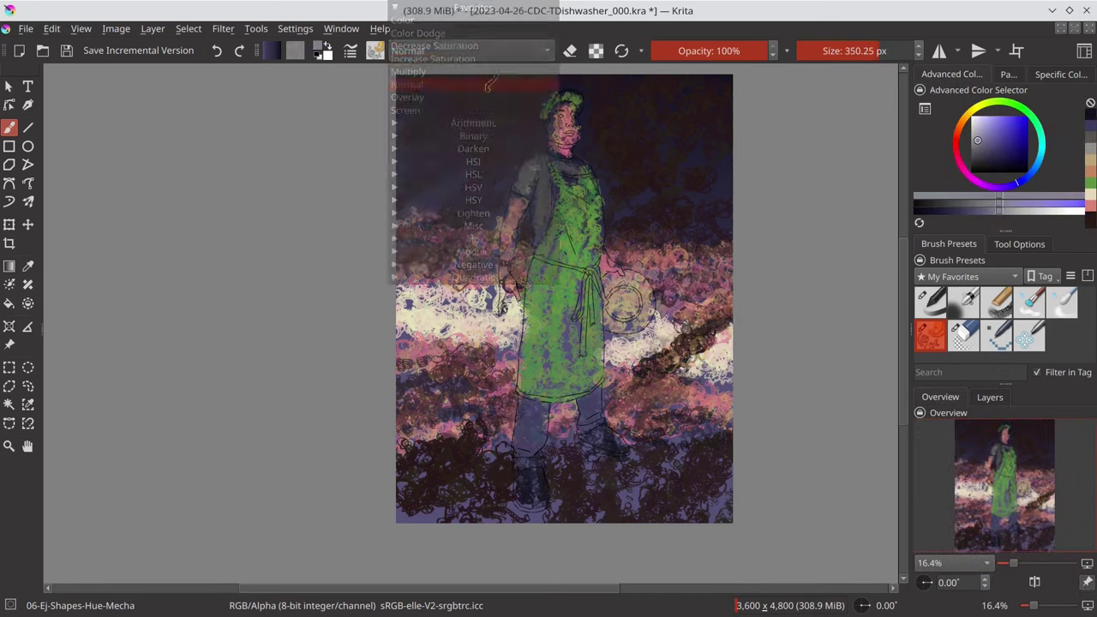
{"action": "scroll", "coordinate": [513, 332], "scroll_direction": "down", "scroll_amount": 1}
{"action": "key", "text": "bracketright"}
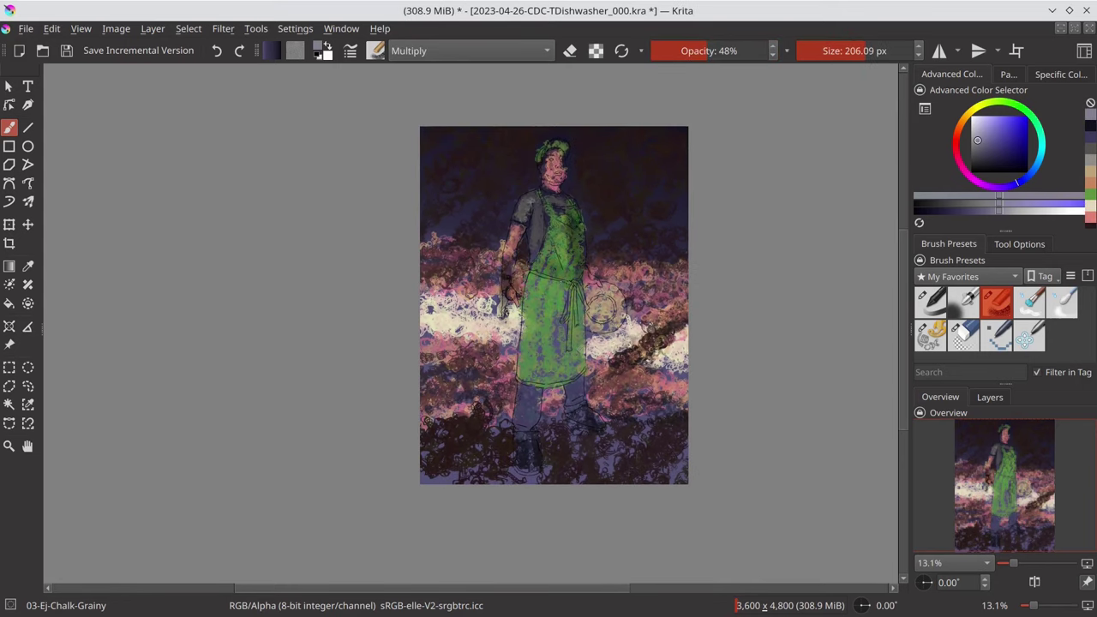
{"action": "key", "text": "bracketright"}
- Darken the apron, figure and background with broad multiply chalk strokes
{"action": "mouse_move", "coordinate": [553, 377]}
{"action": "left_mouse_down"}
{"action": "mouse_move", "coordinate": [567, 315]}
{"action": "mouse_move", "coordinate": [558, 437]}
{"action": "mouse_move", "coordinate": [566, 214]}
{"action": "left_mouse_up"}
{"action": "key", "text": "o"}
{"action": "key", "text": "o"}
{"action": "key", "text": "o"}
{"action": "mouse_move", "coordinate": [446, 171]}
{"action": "left_mouse_down"}
{"action": "mouse_move", "coordinate": [634, 188]}
{"action": "mouse_move", "coordinate": [617, 412]}
{"action": "left_mouse_up"}
{"action": "left_click_drag", "start_coordinate": [429, 368], "coordinate": [515, 275]}
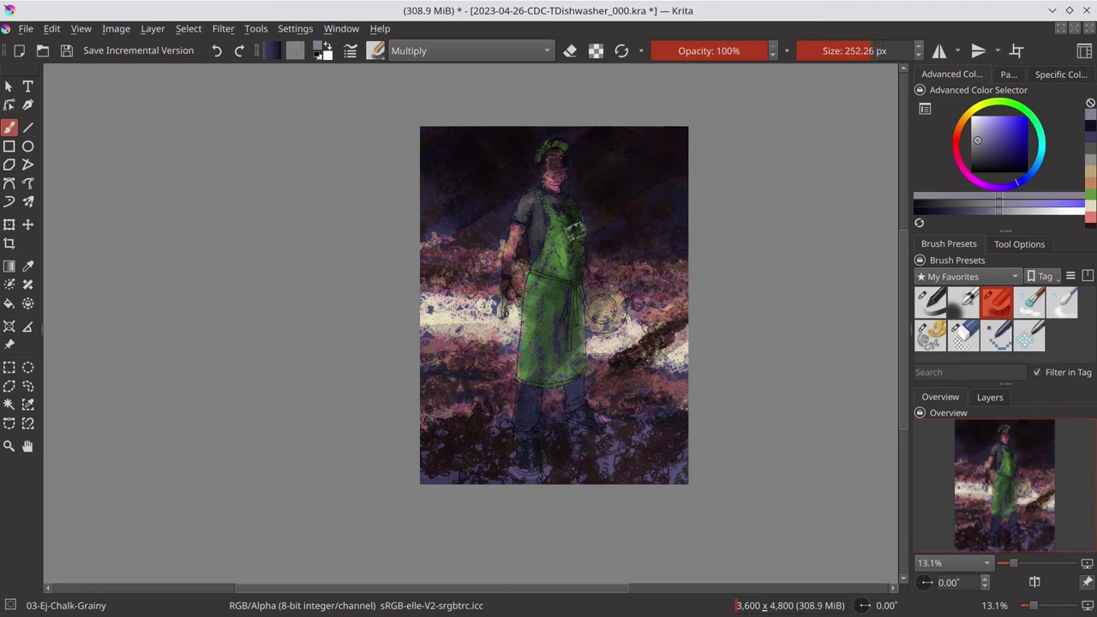
{"action": "left_click_drag", "start_coordinate": [557, 206], "coordinate": [592, 343]}
{"action": "key", "text": "bracketleft"}
{"action": "left_click_drag", "start_coordinate": [523, 300], "coordinate": [592, 442]}
- Set the brush to Color Dodge, select the figure from its layer shape, and save
{"action": "left_click", "coordinate": [470, 51]}
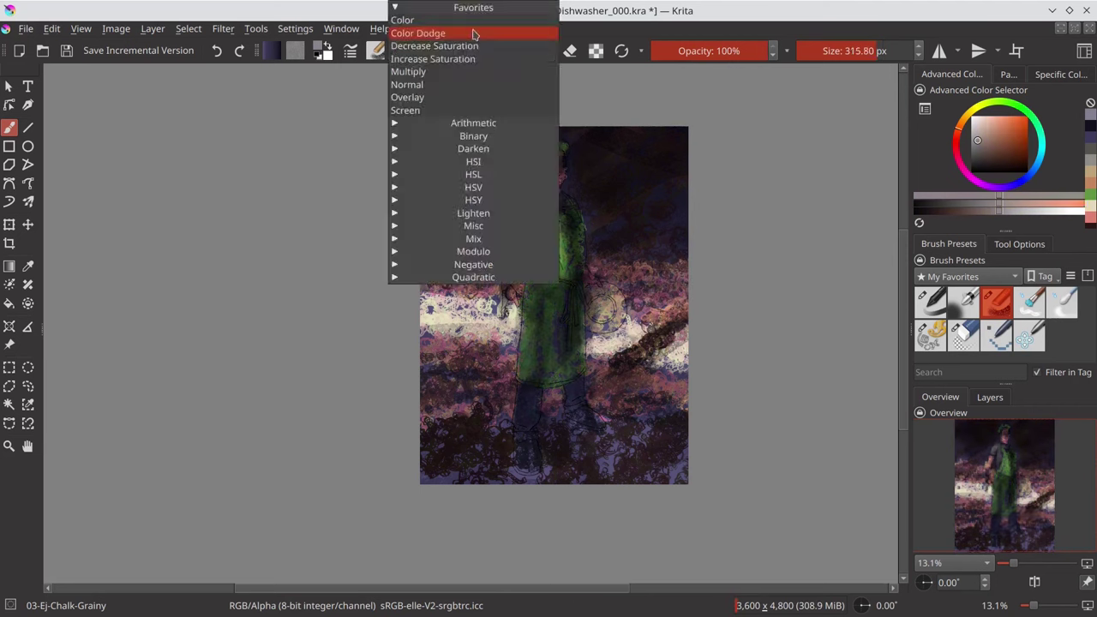
{"action": "left_click", "coordinate": [437, 32]}
{"action": "key", "text": "bracketleft"}
{"action": "key", "text": "bracketleft"}
{"action": "key", "text": "ctrl+s"}
{"action": "left_click", "coordinate": [991, 397]}
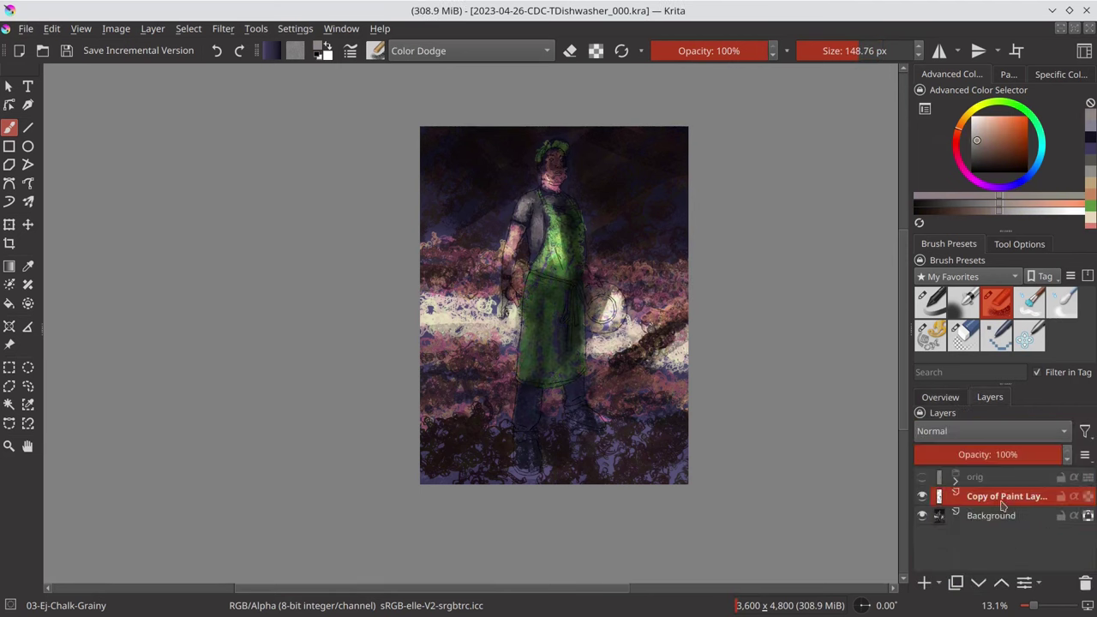
{"action": "left_click", "coordinate": [941, 397]}
{"action": "key", "text": "ctrl+s"}
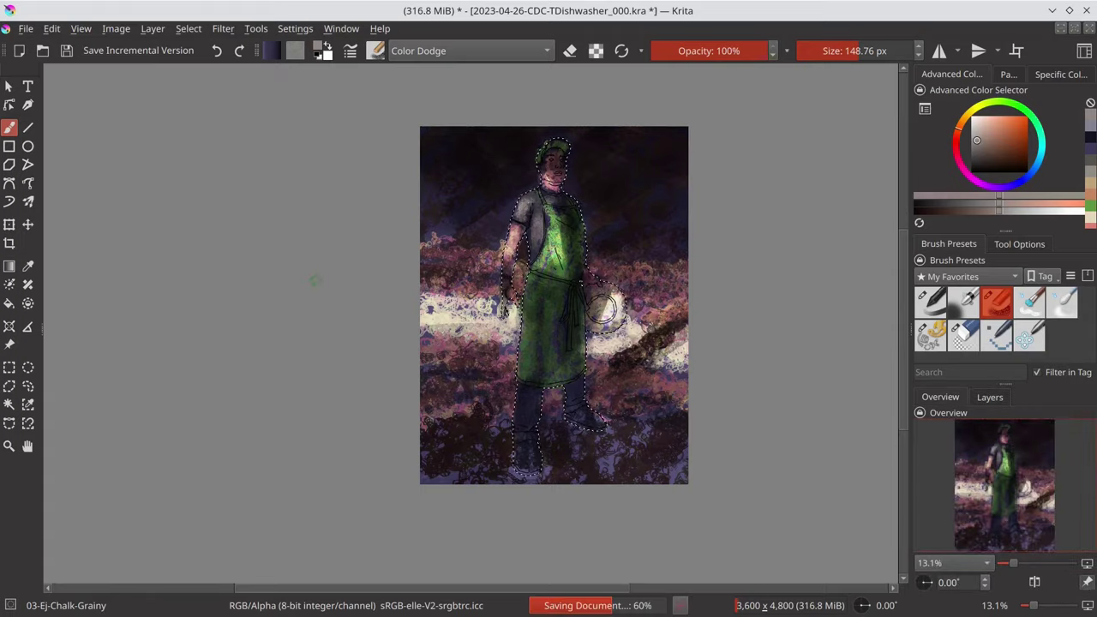
- Invert the selection and blend the background left and right of the figure with the textured blender
{"action": "key", "text": "ctrl+shift+i"}
{"action": "key", "text": "slash"}
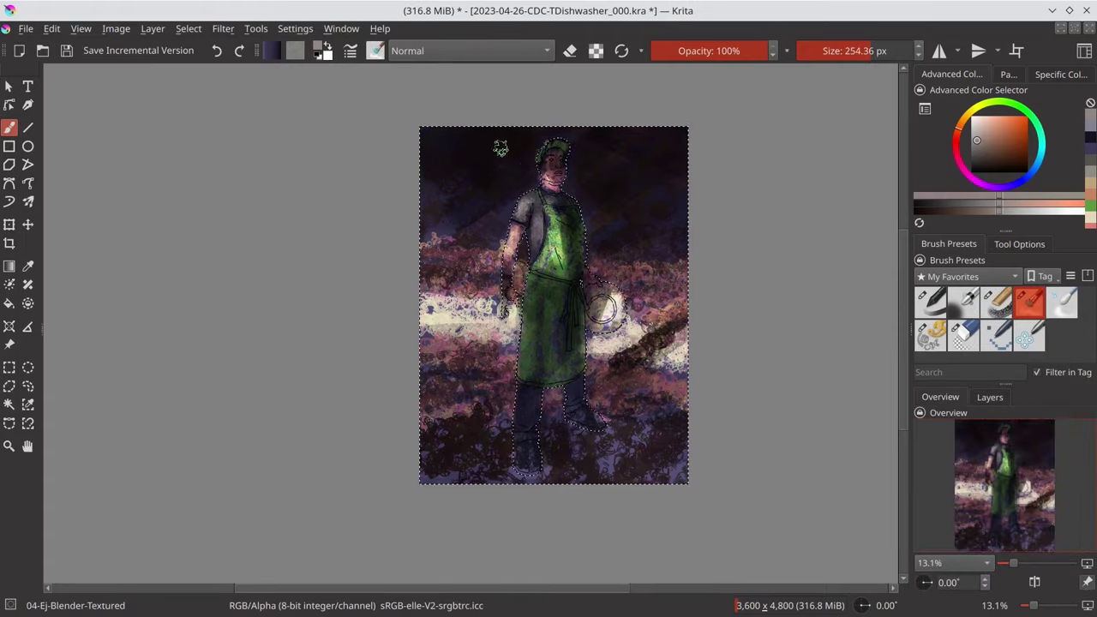
{"action": "left_click_drag", "start_coordinate": [463, 219], "coordinate": [454, 291]}
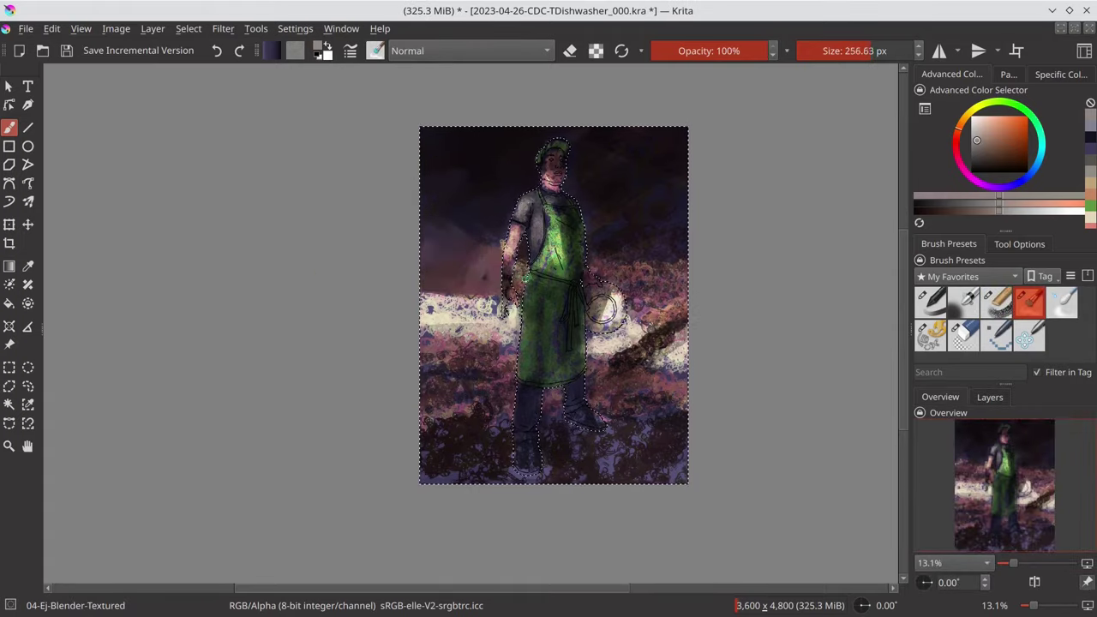
{"action": "key", "text": "bracketleft"}
{"action": "key", "text": "bracketleft"}
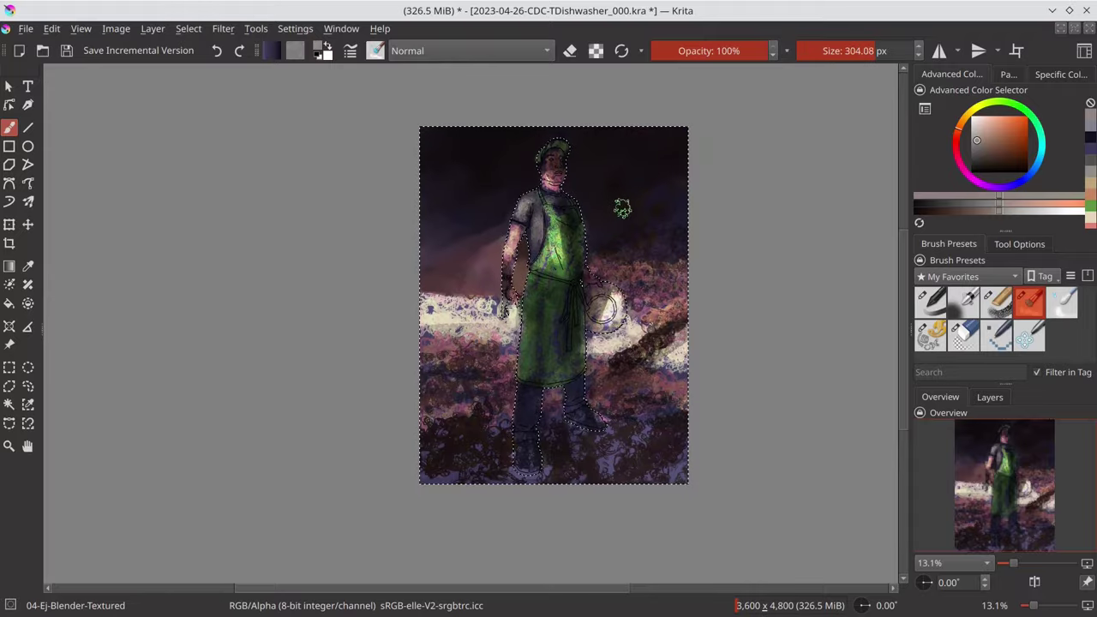
{"action": "key", "text": "bracketleft"}
{"action": "key", "text": "bracketleft"}
{"action": "key", "text": "bracketleft"}
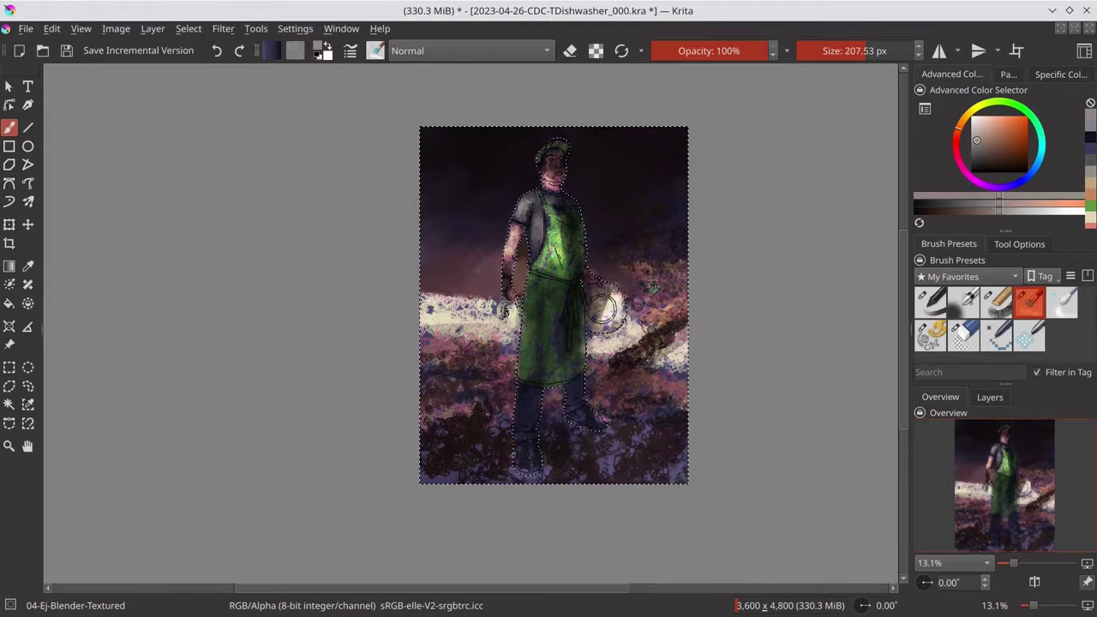
{"action": "mouse_move", "coordinate": [638, 264]}
{"action": "left_mouse_down"}
{"action": "mouse_move", "coordinate": [669, 245]}
{"action": "mouse_move", "coordinate": [654, 262]}
{"action": "mouse_move", "coordinate": [651, 317]}
{"action": "left_mouse_up"}
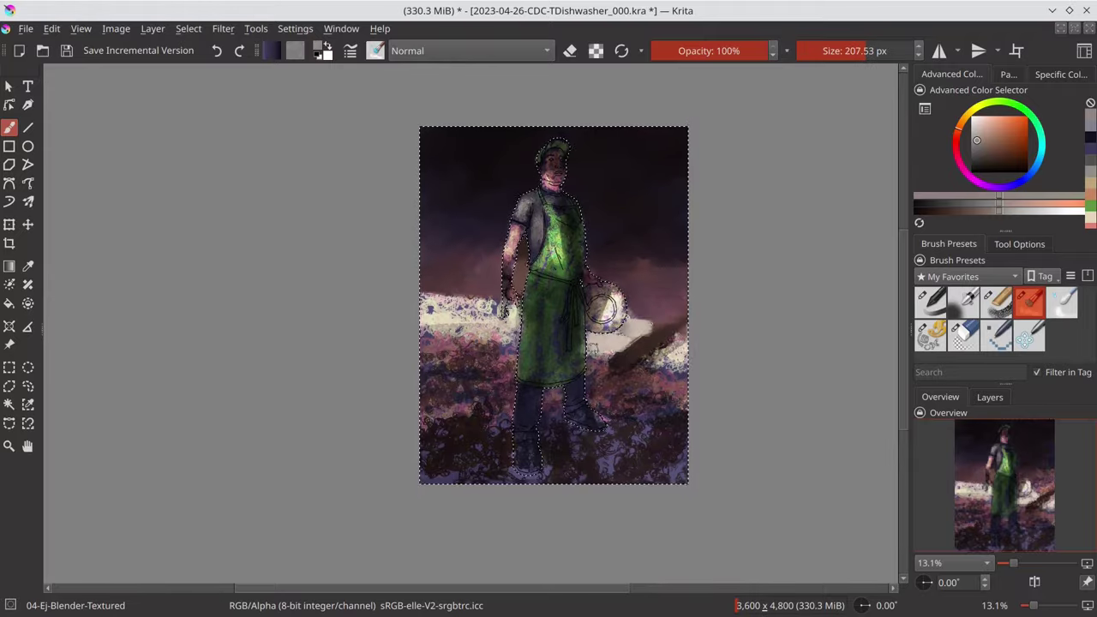
{"action": "mouse_move", "coordinate": [639, 364]}
{"action": "left_mouse_down"}
{"action": "mouse_move", "coordinate": [664, 369]}
{"action": "mouse_move", "coordinate": [670, 338]}
{"action": "left_mouse_up"}
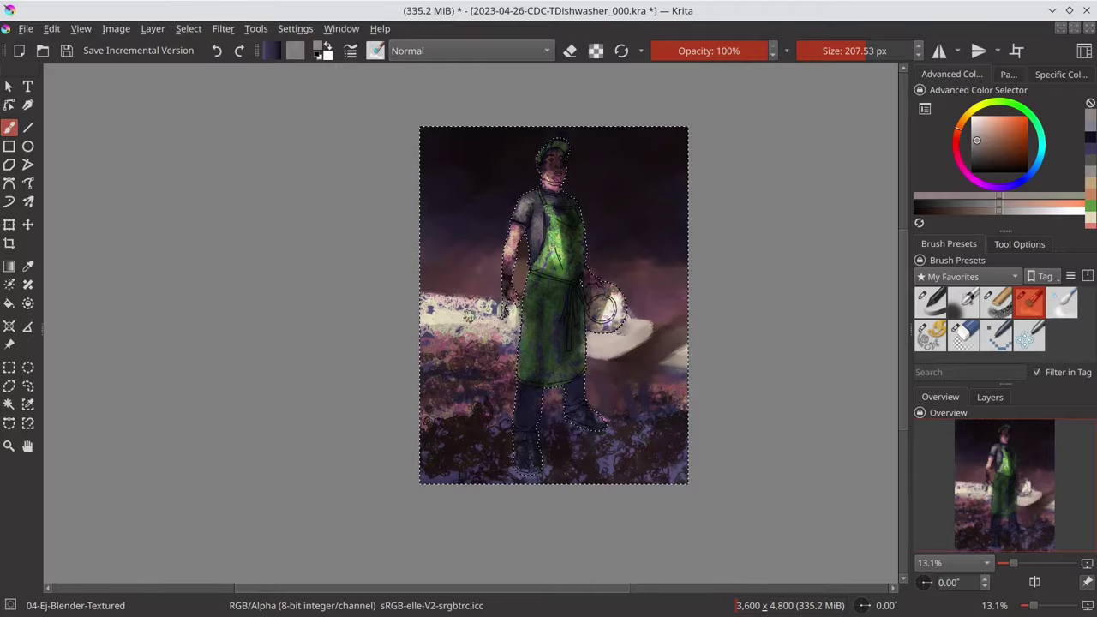
- Smooth the remaining lower textured areas, save, and deselect from the Select menu
{"action": "key", "text": "bracketright"}
{"action": "left_click_drag", "start_coordinate": [468, 316], "coordinate": [465, 398]}
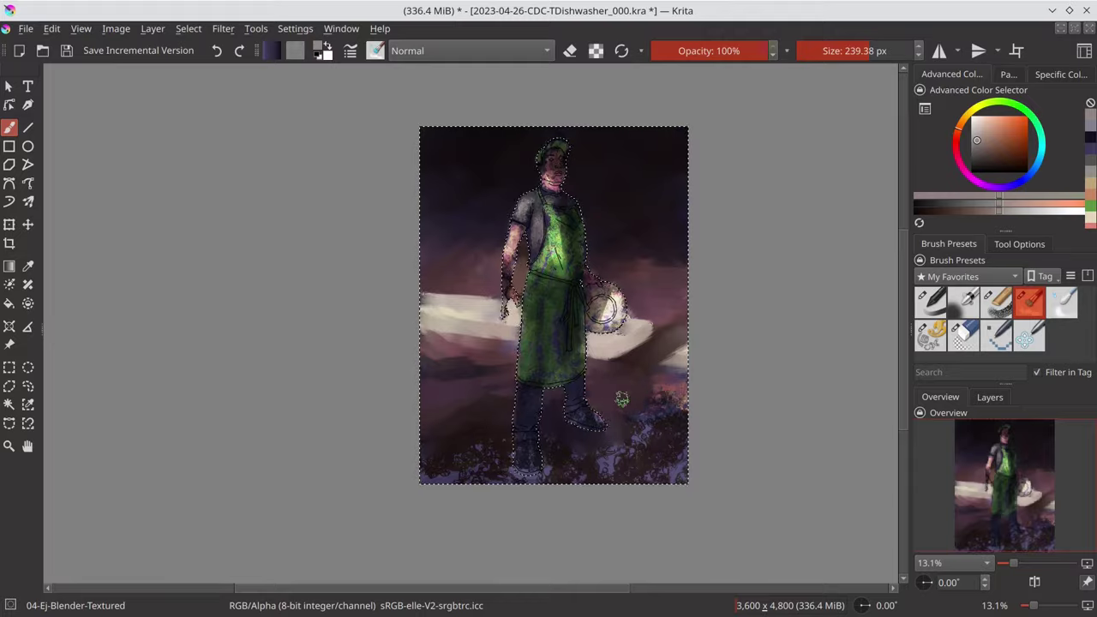
{"action": "mouse_move", "coordinate": [622, 399]}
{"action": "left_mouse_down"}
{"action": "mouse_move", "coordinate": [656, 428]}
{"action": "mouse_move", "coordinate": [629, 448]}
{"action": "left_mouse_up"}
{"action": "key", "text": "bracketright"}
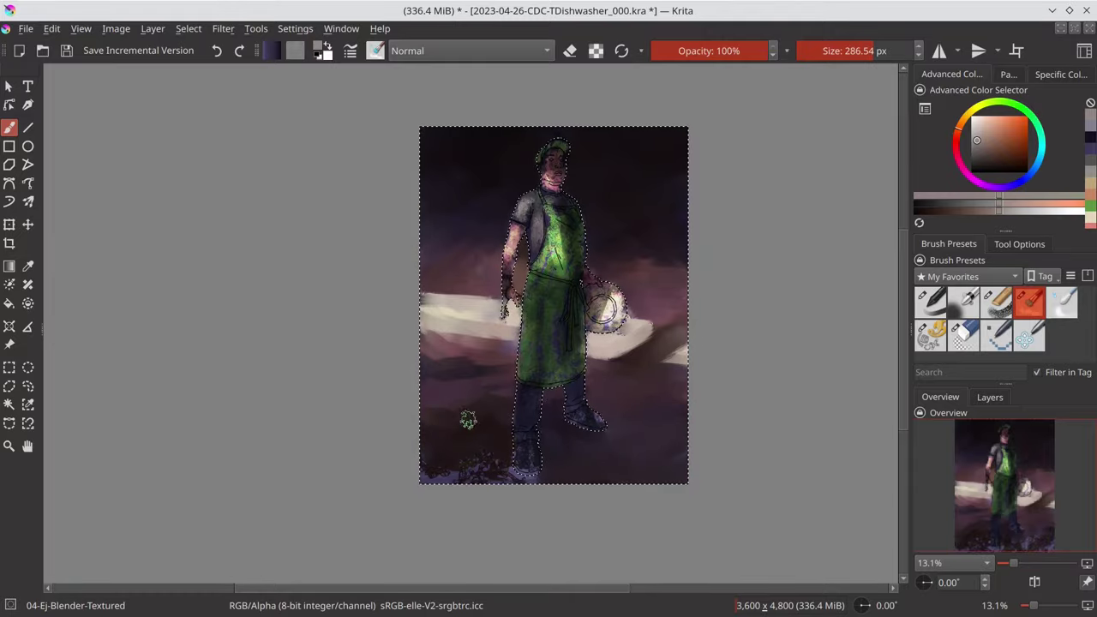
{"action": "key", "text": "ctrl+s"}
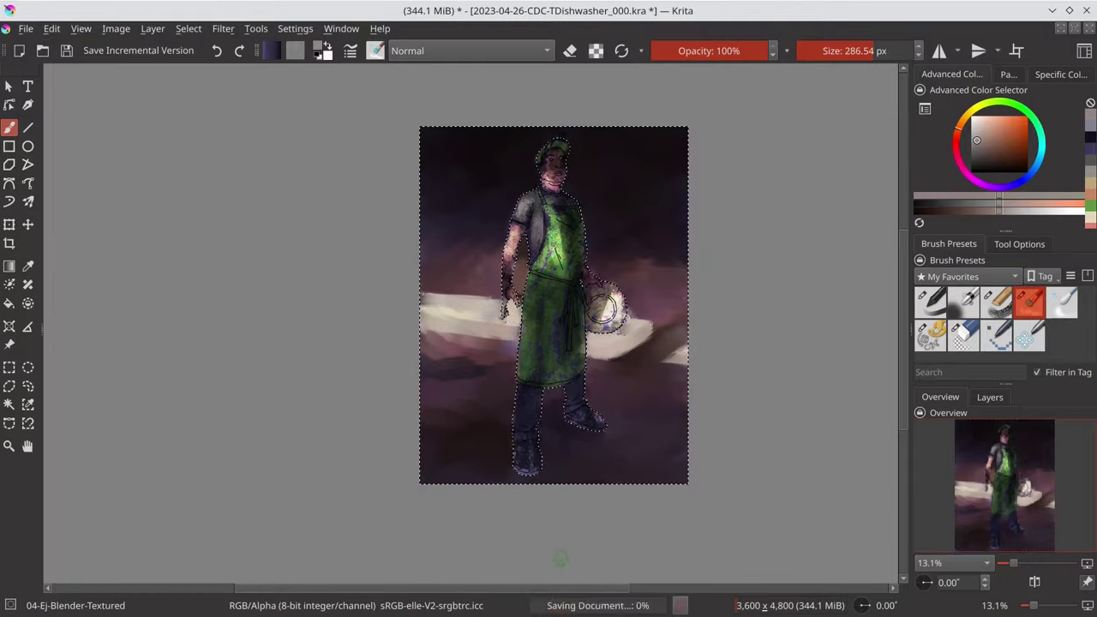
{"action": "left_click", "coordinate": [189, 28]}
{"action": "left_click", "coordinate": [224, 83]}
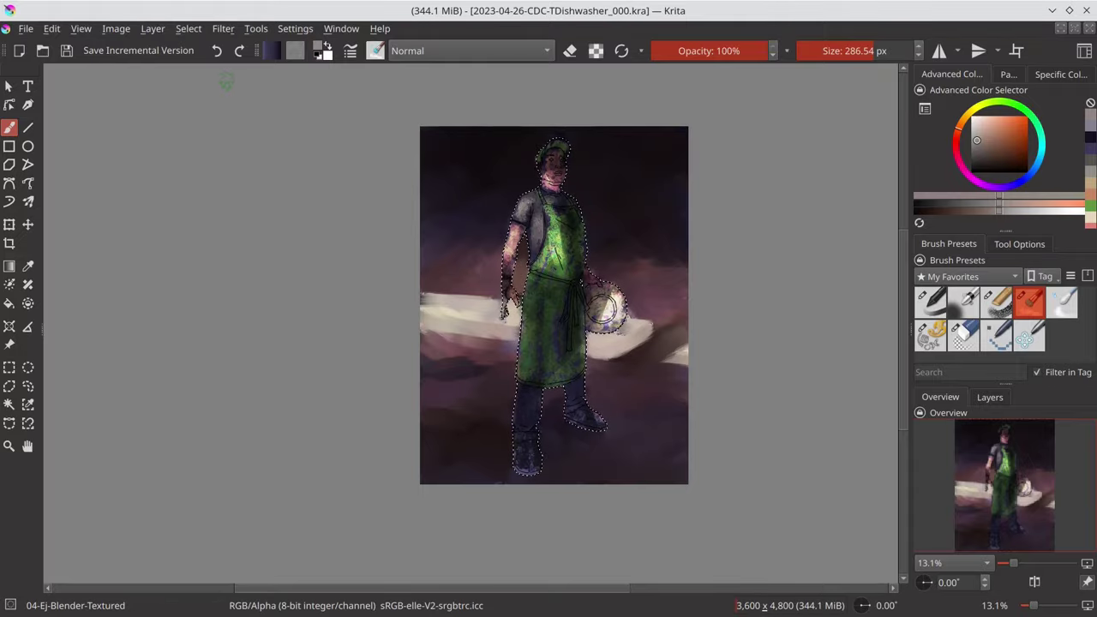
{"action": "left_click", "coordinate": [189, 28]}
- Clear the selection, paint green over the cap and skin tone over the chin and jaw
{"action": "left_click", "coordinate": [225, 66]}
{"action": "scroll", "coordinate": [543, 100], "scroll_direction": "up", "scroll_amount": 5}
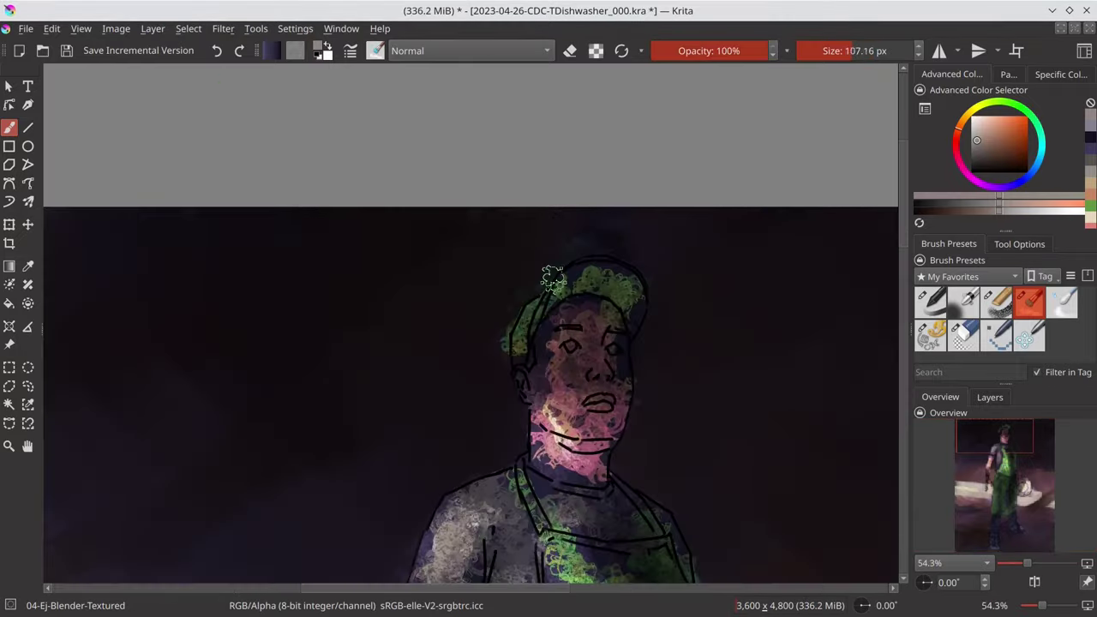
{"action": "mouse_move", "coordinate": [521, 341]}
{"action": "left_mouse_down"}
{"action": "mouse_move", "coordinate": [612, 265]}
{"action": "mouse_move", "coordinate": [634, 309]}
{"action": "mouse_move", "coordinate": [588, 317]}
{"action": "left_mouse_up"}
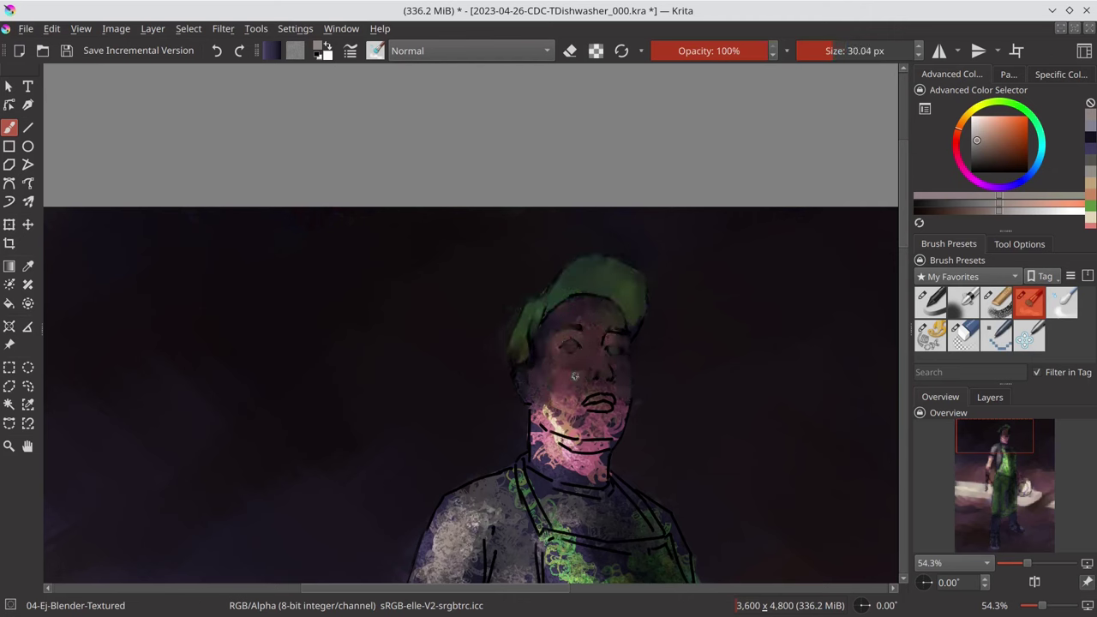
{"action": "mouse_move", "coordinate": [586, 409]}
{"action": "left_mouse_down"}
{"action": "mouse_move", "coordinate": [549, 429]}
{"action": "mouse_move", "coordinate": [600, 433]}
{"action": "mouse_move", "coordinate": [553, 452]}
{"action": "mouse_move", "coordinate": [592, 437]}
{"action": "mouse_move", "coordinate": [574, 480]}
{"action": "mouse_move", "coordinate": [604, 485]}
{"action": "left_mouse_up"}
- Smooth the speckled shirt and collar area with grey strokes using a larger brush
{"action": "scroll", "coordinate": [642, 316], "scroll_direction": "down", "scroll_amount": 3}
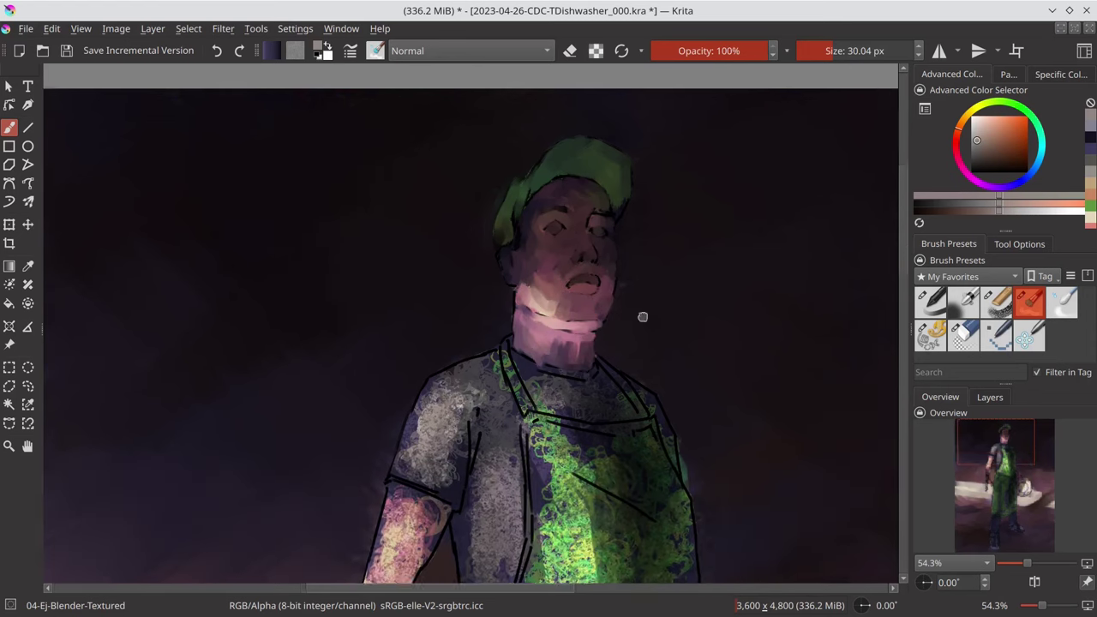
{"action": "scroll", "coordinate": [625, 420], "scroll_direction": "down", "scroll_amount": 1}
{"action": "key", "text": "bracketright"}
{"action": "key", "text": "bracketright"}
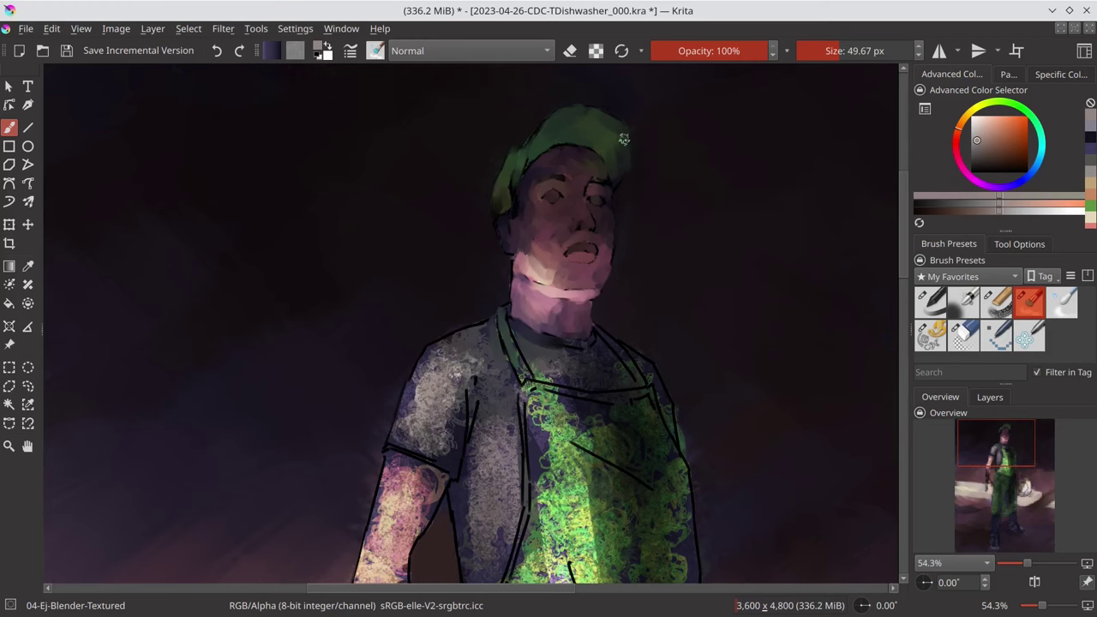
{"action": "scroll", "coordinate": [625, 139], "scroll_direction": "down", "scroll_amount": 2}
{"action": "mouse_move", "coordinate": [463, 261]}
{"action": "left_mouse_down"}
{"action": "mouse_move", "coordinate": [403, 369]}
{"action": "mouse_move", "coordinate": [455, 403]}
{"action": "left_mouse_up"}
{"action": "mouse_move", "coordinate": [472, 326]}
{"action": "left_mouse_down"}
{"action": "mouse_move", "coordinate": [505, 264]}
{"action": "mouse_move", "coordinate": [480, 429]}
{"action": "left_mouse_up"}
{"action": "left_click_drag", "start_coordinate": [463, 386], "coordinate": [470, 480]}
{"action": "left_click_drag", "start_coordinate": [480, 360], "coordinate": [585, 277]}
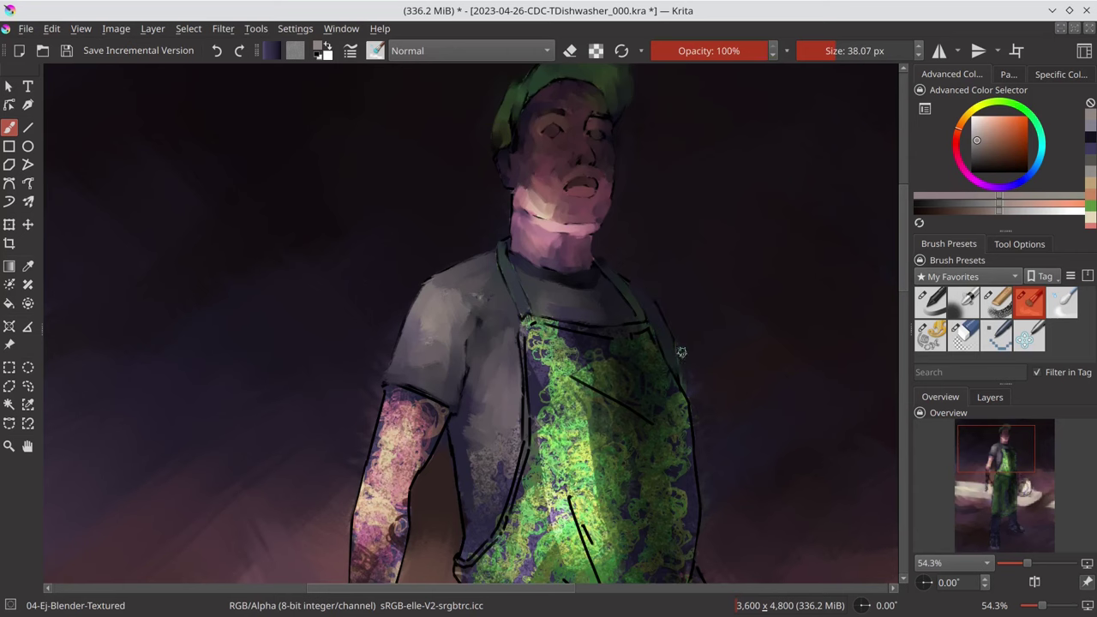
- Paint green over the upper apron and cover the forearm texture with pink skin tone
{"action": "mouse_move", "coordinate": [540, 321]}
{"action": "left_mouse_down"}
{"action": "mouse_move", "coordinate": [583, 373]}
{"action": "mouse_move", "coordinate": [531, 437]}
{"action": "mouse_move", "coordinate": [621, 343]}
{"action": "mouse_move", "coordinate": [620, 265]}
{"action": "left_mouse_up"}
{"action": "mouse_move", "coordinate": [360, 377]}
{"action": "left_mouse_down"}
{"action": "mouse_move", "coordinate": [420, 309]}
{"action": "mouse_move", "coordinate": [394, 463]}
{"action": "mouse_move", "coordinate": [351, 471]}
{"action": "left_mouse_up"}
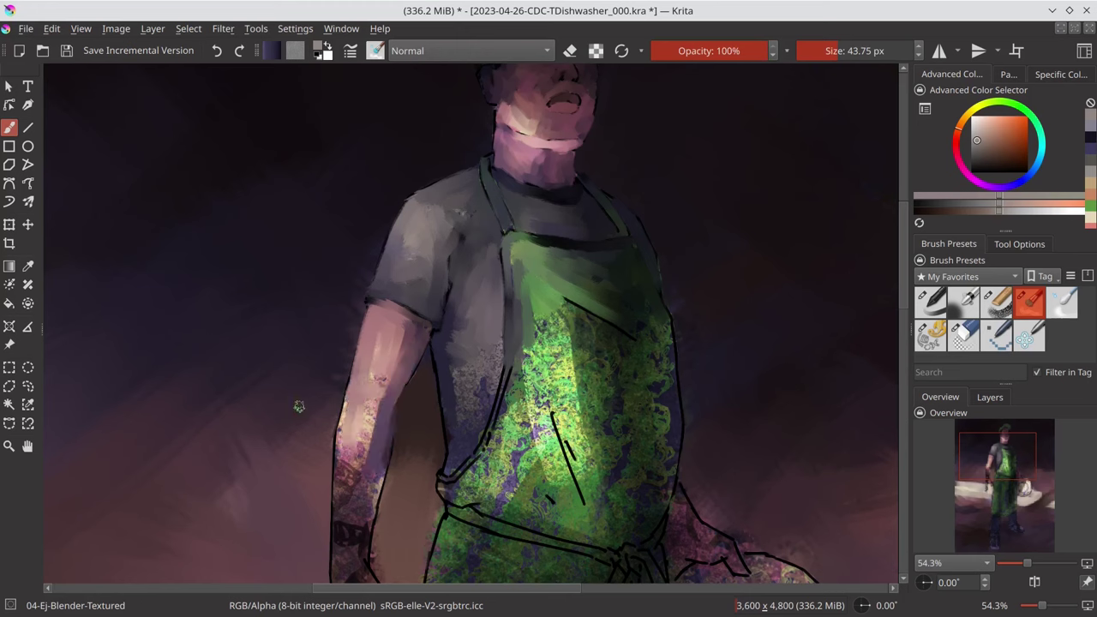
{"action": "left_click_drag", "start_coordinate": [351, 417], "coordinate": [345, 510]}
{"action": "left_click_drag", "start_coordinate": [360, 471], "coordinate": [352, 549]}
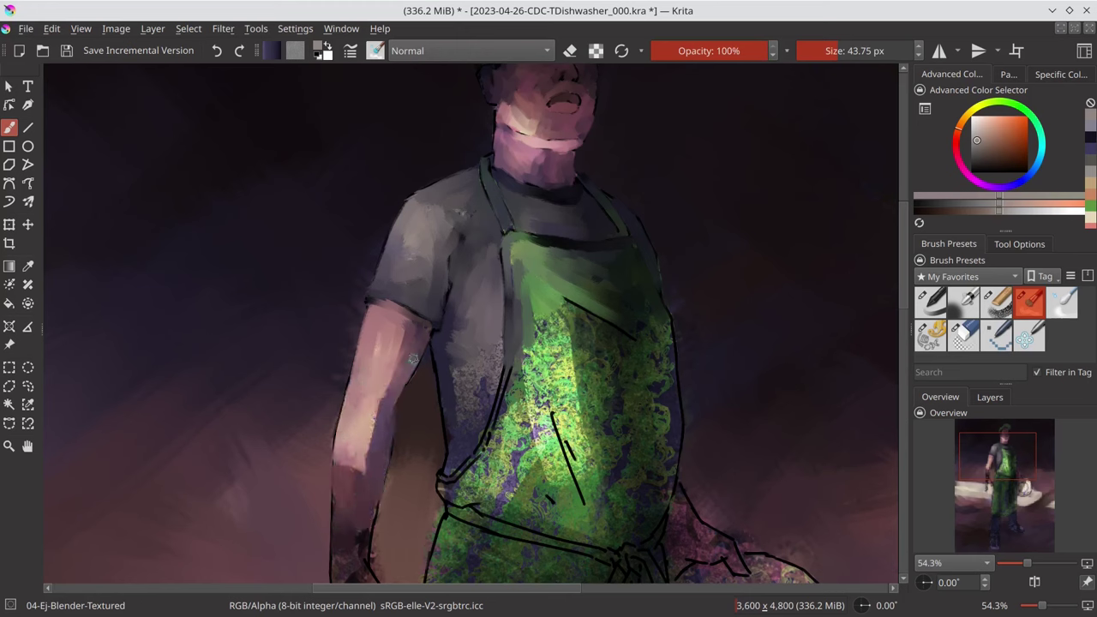
- Cover the apron's purple texture with grey-green and green strokes from left side to lower edge
{"action": "left_click_drag", "start_coordinate": [472, 334], "coordinate": [455, 472]}
{"action": "left_click_drag", "start_coordinate": [463, 386], "coordinate": [463, 506]}
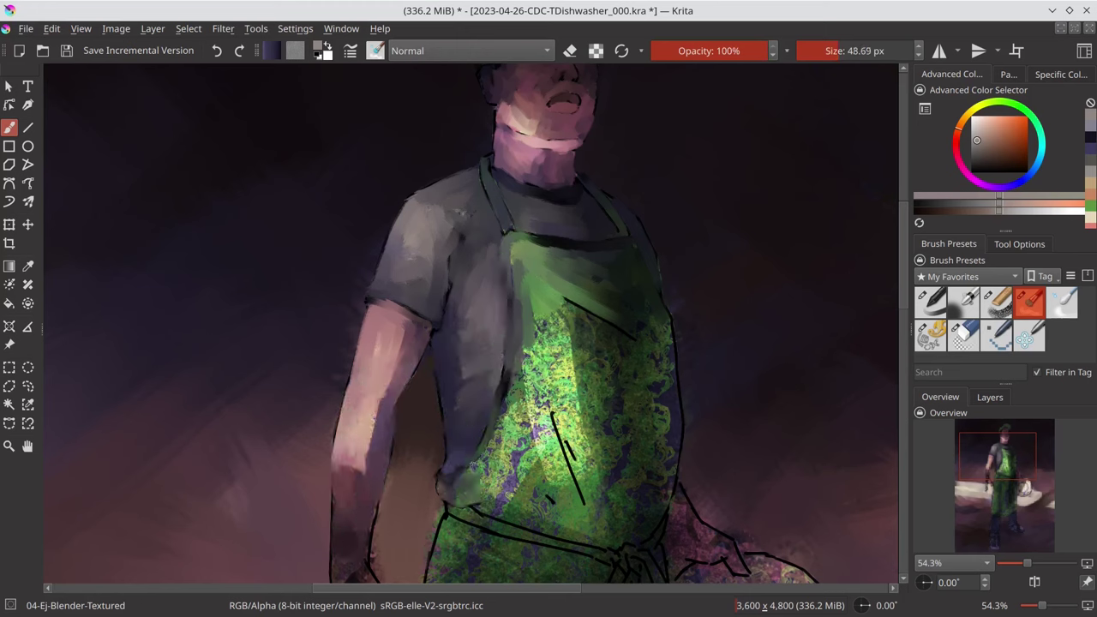
{"action": "left_click_drag", "start_coordinate": [480, 403], "coordinate": [568, 447]}
{"action": "left_click_drag", "start_coordinate": [557, 351], "coordinate": [549, 463]}
{"action": "mouse_move", "coordinate": [540, 301]}
{"action": "left_mouse_down"}
{"action": "mouse_move", "coordinate": [634, 360]}
{"action": "mouse_move", "coordinate": [583, 403]}
{"action": "left_mouse_up"}
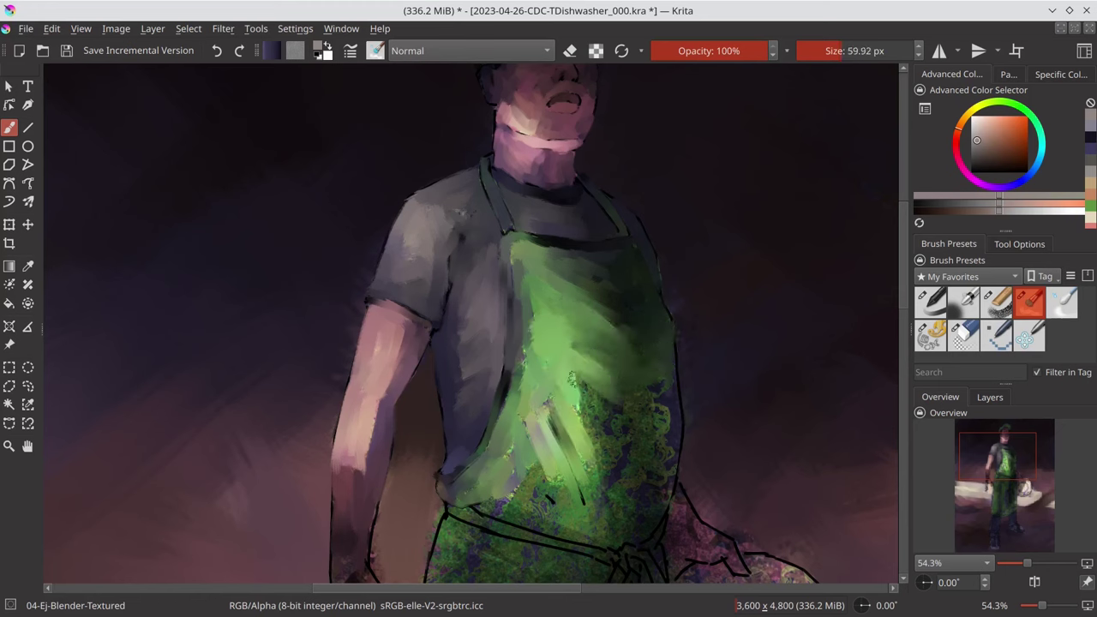
{"action": "left_click_drag", "start_coordinate": [523, 275], "coordinate": [527, 377]}
{"action": "left_click_drag", "start_coordinate": [673, 391], "coordinate": [498, 514]}
- Shade the apron's lower edge with a dark blue-purple colour
{"action": "left_click", "coordinate": [871, 154], "text": "ctrl"}
{"action": "left_click_drag", "start_coordinate": [523, 451], "coordinate": [429, 562]}
{"action": "left_click_drag", "start_coordinate": [583, 480], "coordinate": [506, 558]}
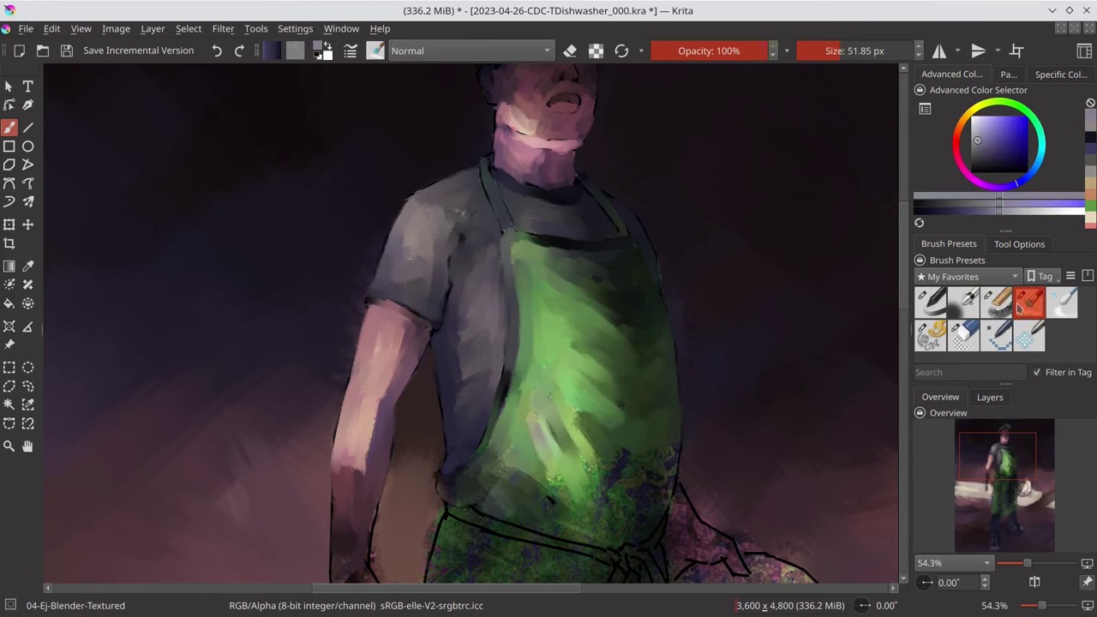
{"action": "mouse_move", "coordinate": [540, 463]}
{"action": "left_mouse_down"}
{"action": "mouse_move", "coordinate": [493, 490]}
{"action": "mouse_move", "coordinate": [601, 468]}
{"action": "left_mouse_up"}
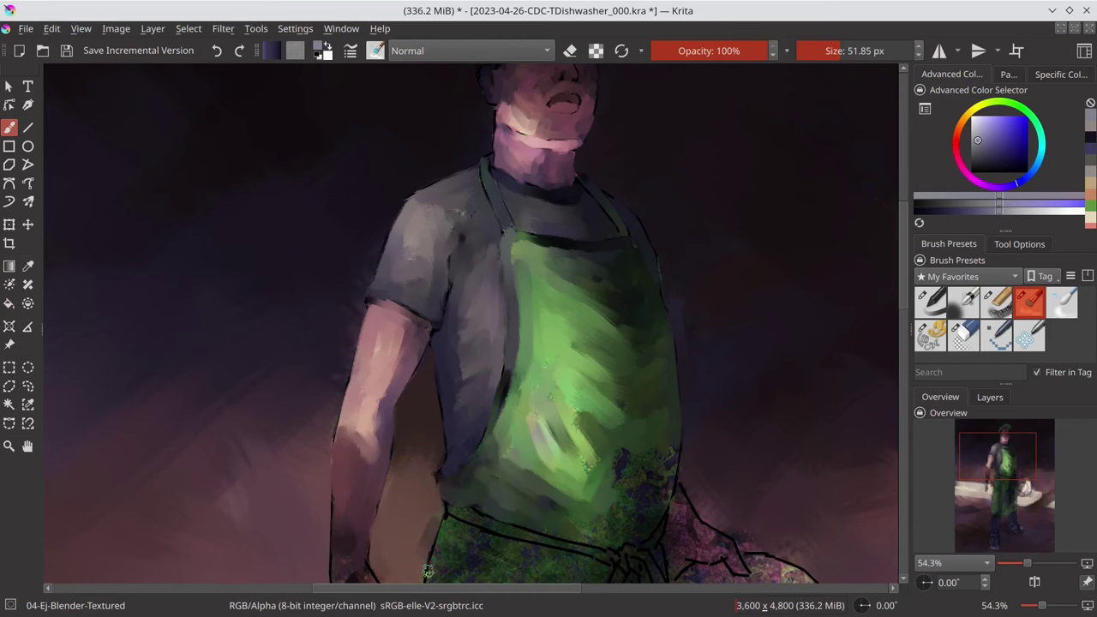
{"action": "left_click_drag", "start_coordinate": [557, 424], "coordinate": [632, 495]}
{"action": "left_click_drag", "start_coordinate": [532, 498], "coordinate": [661, 490]}
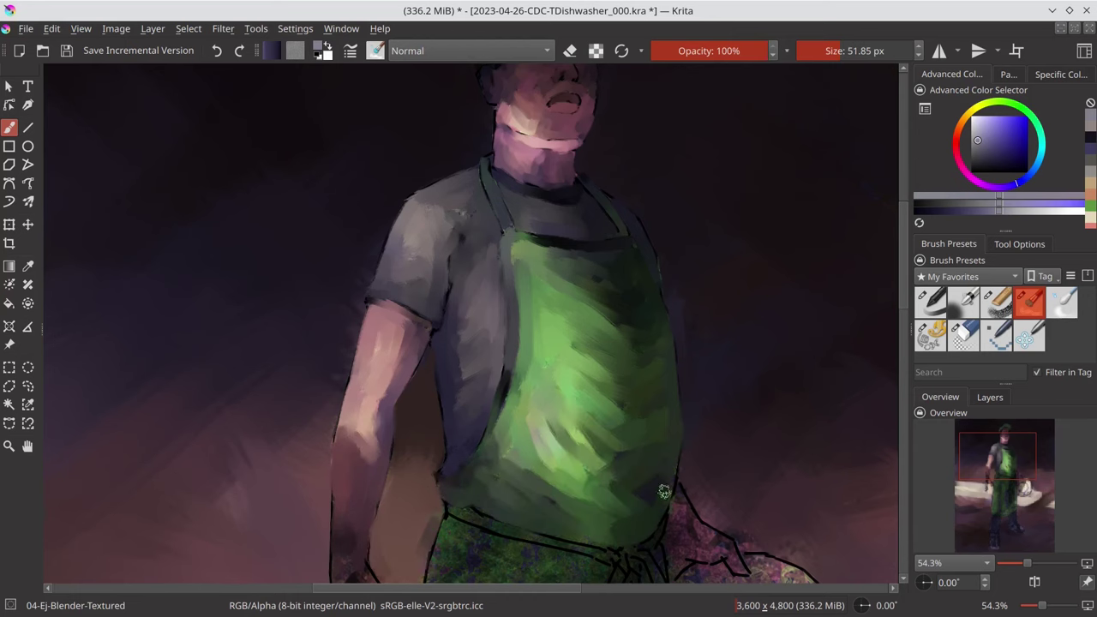
- Repaint the hand in brown skin tones
{"action": "scroll", "coordinate": [589, 387], "scroll_direction": "down", "scroll_amount": 3}
{"action": "scroll", "coordinate": [265, 290], "scroll_direction": "down", "scroll_amount": 3}
{"action": "left_click_drag", "start_coordinate": [266, 290], "coordinate": [308, 377]}
- Refine the hand and apron waistband, then select the figure's outline from the layer stack
{"action": "left_click_drag", "start_coordinate": [249, 343], "coordinate": [273, 382]}
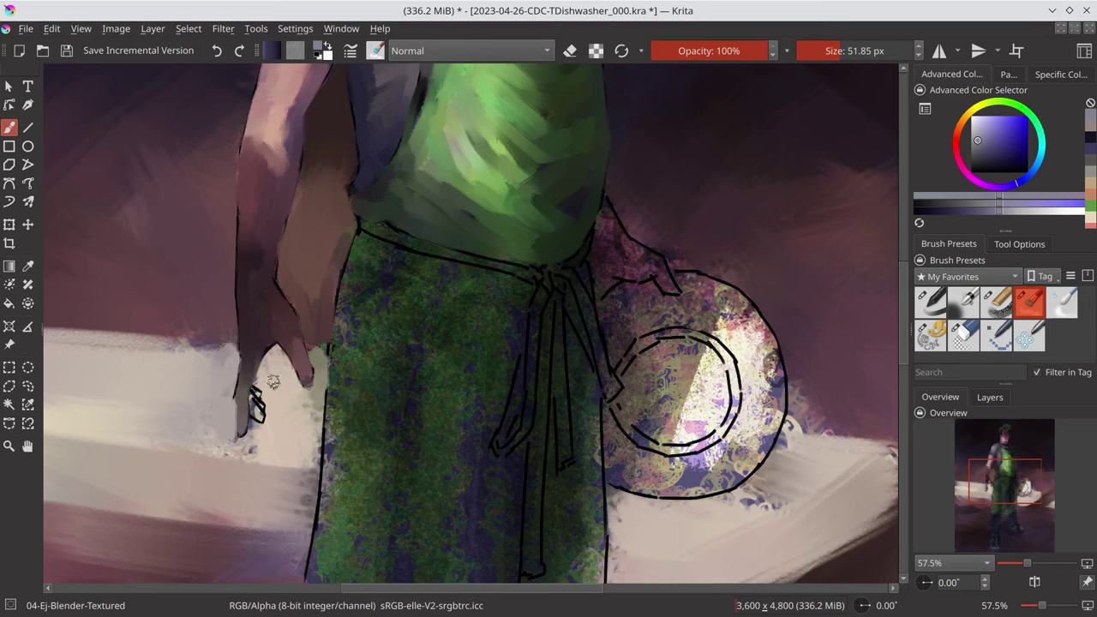
{"action": "mouse_move", "coordinate": [378, 253]}
{"action": "left_mouse_down"}
{"action": "mouse_move", "coordinate": [568, 277]}
{"action": "mouse_move", "coordinate": [610, 223]}
{"action": "mouse_move", "coordinate": [612, 348]}
{"action": "mouse_move", "coordinate": [720, 295]}
{"action": "mouse_move", "coordinate": [703, 429]}
{"action": "mouse_move", "coordinate": [771, 369]}
{"action": "mouse_move", "coordinate": [721, 468]}
{"action": "left_mouse_up"}
{"action": "left_click", "coordinate": [990, 397]}
{"action": "key", "text": "ctrl+j"}
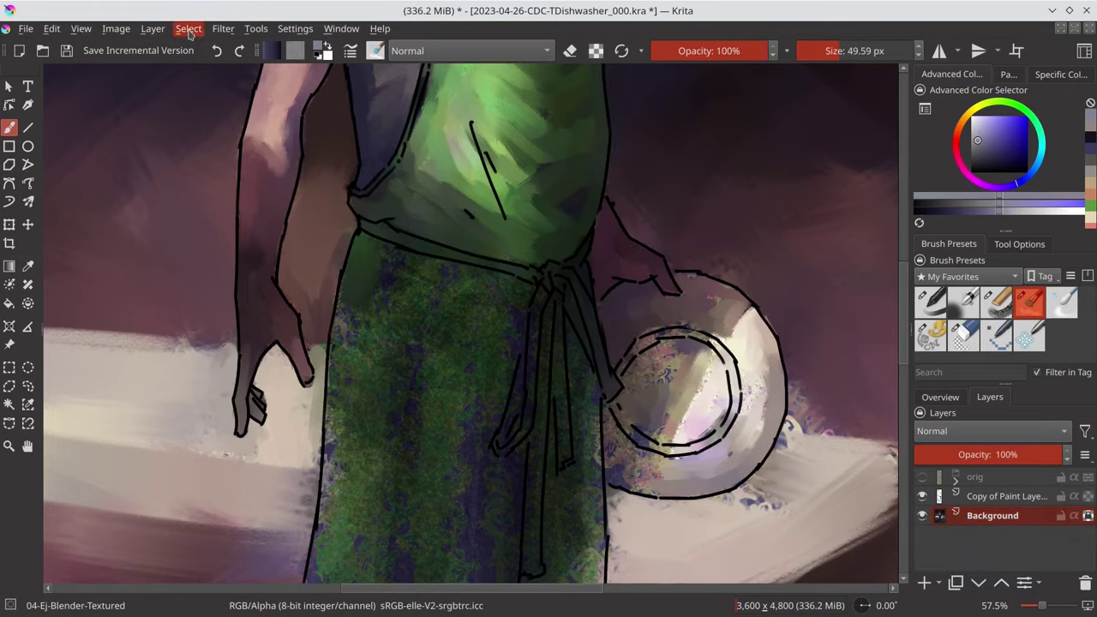
{"action": "left_click", "coordinate": [188, 28]}
{"action": "left_click", "coordinate": [206, 81]}
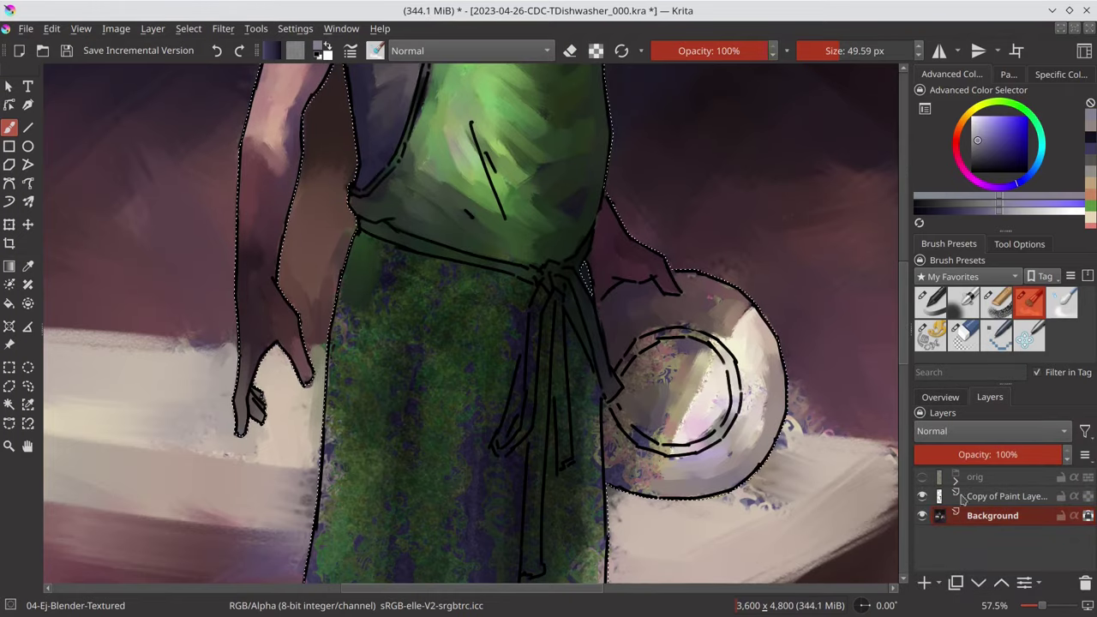
- Zoom out, save the document, clear the selection and hide the copied paint layer
{"action": "key", "text": "minus"}
{"action": "key", "text": "b"}
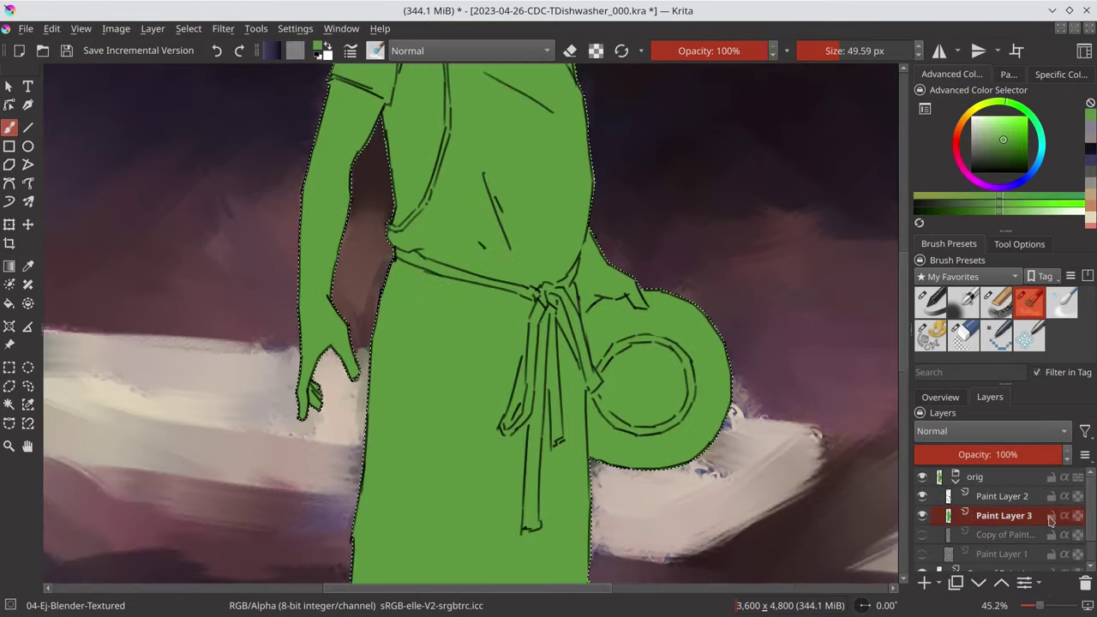
{"action": "key", "text": "ctrl+z"}
{"action": "key", "text": "ctrl+s"}
{"action": "key", "text": "ctrl+shift+a"}
{"action": "left_click", "coordinate": [922, 496]}
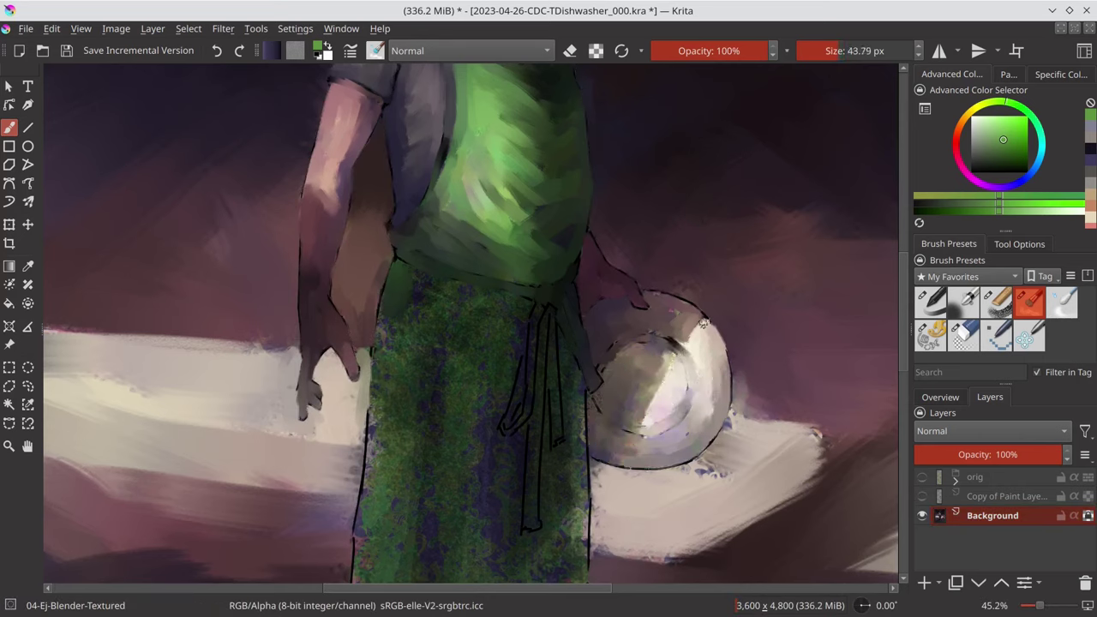
- Paint dark green over the lower apron hem with an adjusted brush size
{"action": "left_click_drag", "start_coordinate": [551, 532], "coordinate": [440, 288]}
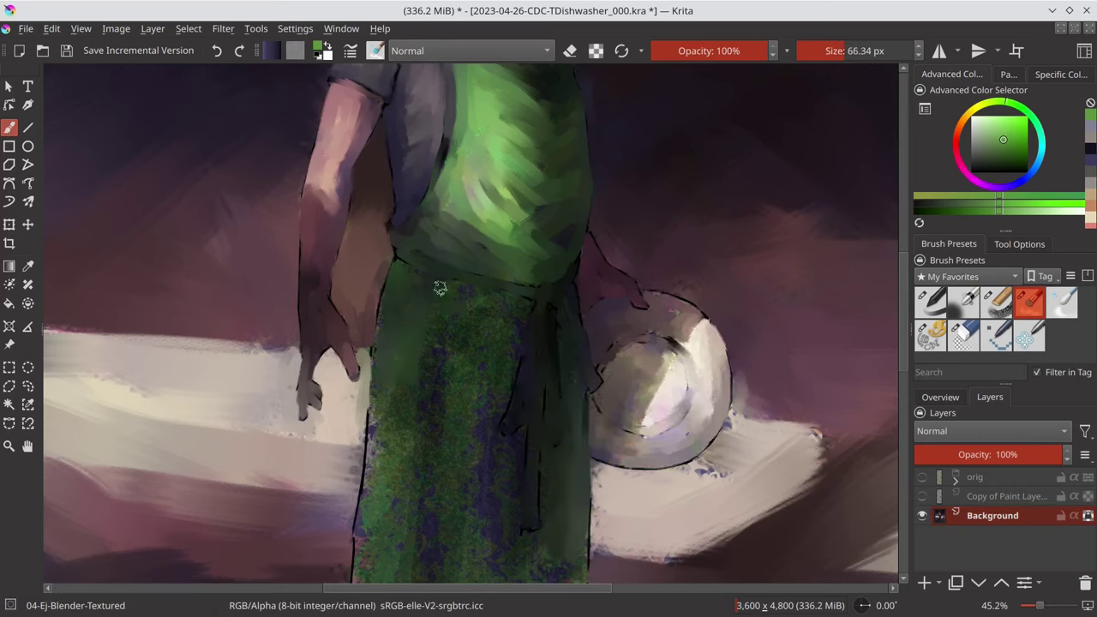
{"action": "left_click", "coordinate": [941, 397]}
{"action": "scroll", "coordinate": [502, 385], "scroll_direction": "down", "scroll_amount": 2}
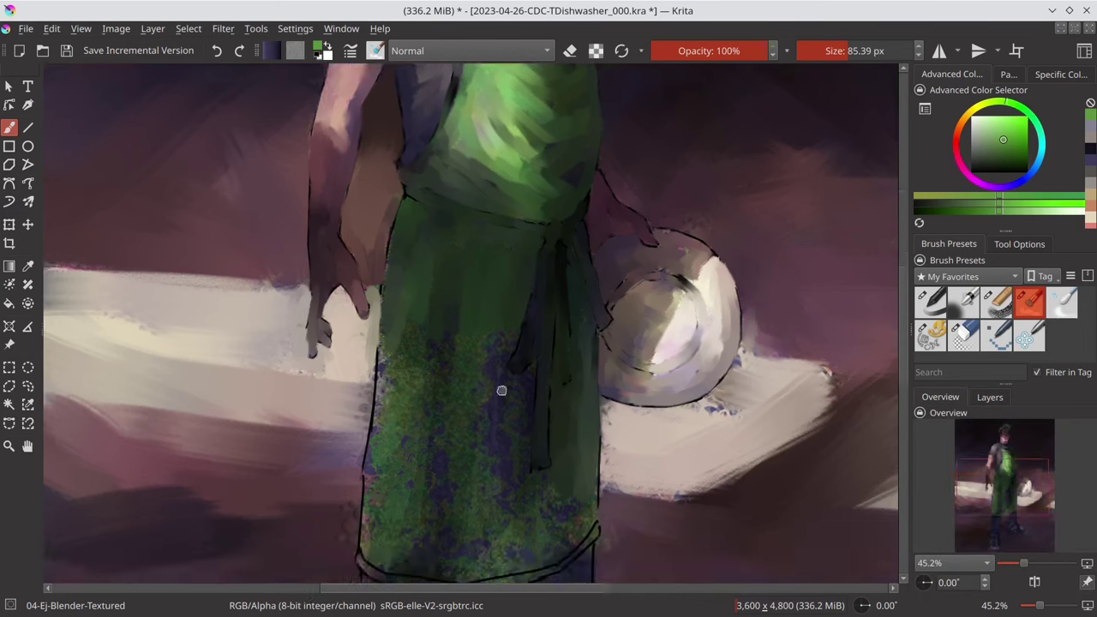
{"action": "scroll", "coordinate": [448, 237], "scroll_direction": "down", "scroll_amount": 3}
{"action": "key", "text": "bracketright"}
{"action": "key", "text": "bracketright"}
{"action": "key", "text": "bracketright"}
{"action": "key", "text": "bracketleft"}
{"action": "key", "text": "bracketleft"}
{"action": "key", "text": "bracketleft"}
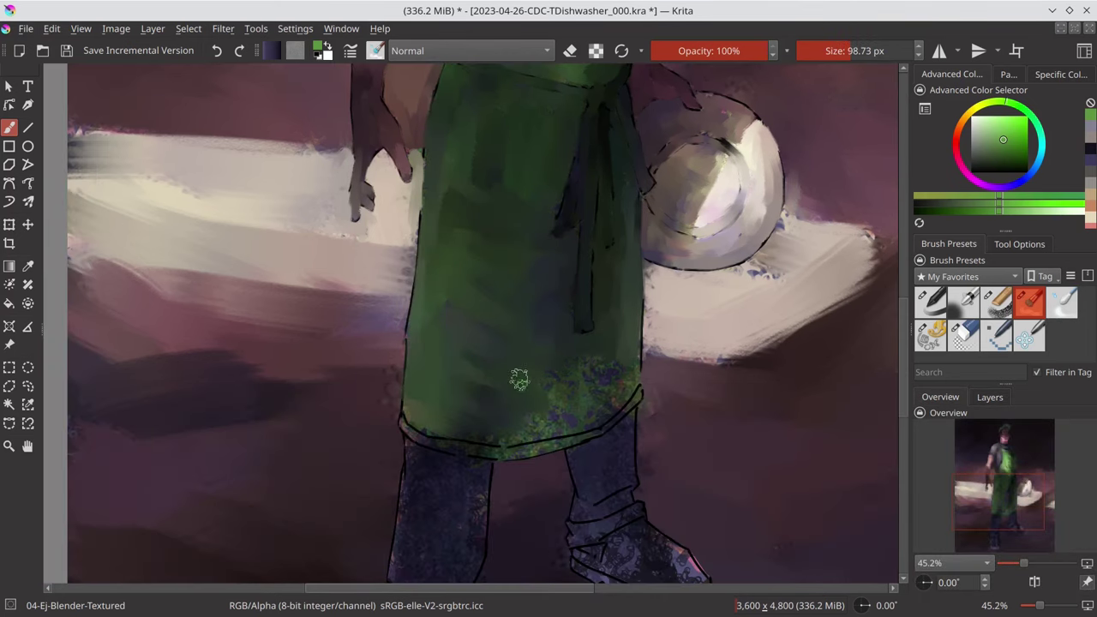
{"action": "mouse_move", "coordinate": [515, 380]}
{"action": "left_mouse_down"}
{"action": "mouse_move", "coordinate": [429, 437]}
{"action": "mouse_move", "coordinate": [411, 433]}
{"action": "mouse_move", "coordinate": [478, 409]}
{"action": "left_mouse_up"}
- Cover the textured right boot with smooth dark purple using a smaller brush, then save
{"action": "scroll", "coordinate": [617, 275], "scroll_direction": "down", "scroll_amount": 5}
{"action": "key", "text": "bracketleft"}
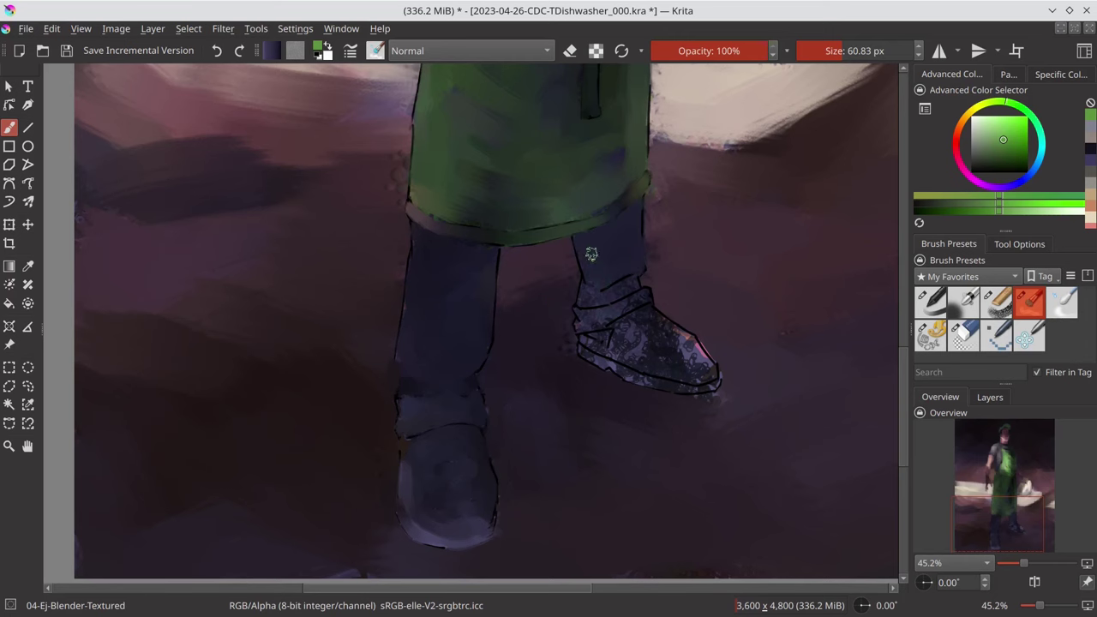
{"action": "mouse_move", "coordinate": [617, 334]}
{"action": "left_mouse_down"}
{"action": "mouse_move", "coordinate": [685, 348]}
{"action": "mouse_move", "coordinate": [667, 384]}
{"action": "left_mouse_up"}
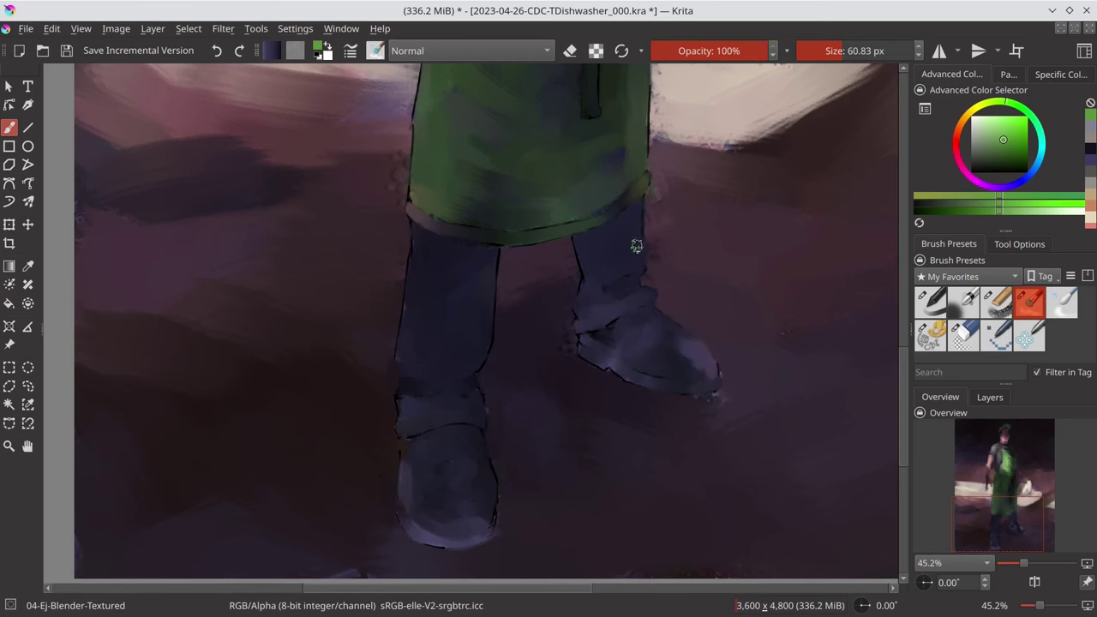
{"action": "key", "text": "ctrl+s"}
{"action": "scroll", "coordinate": [657, 274], "scroll_direction": "down", "scroll_amount": 5}
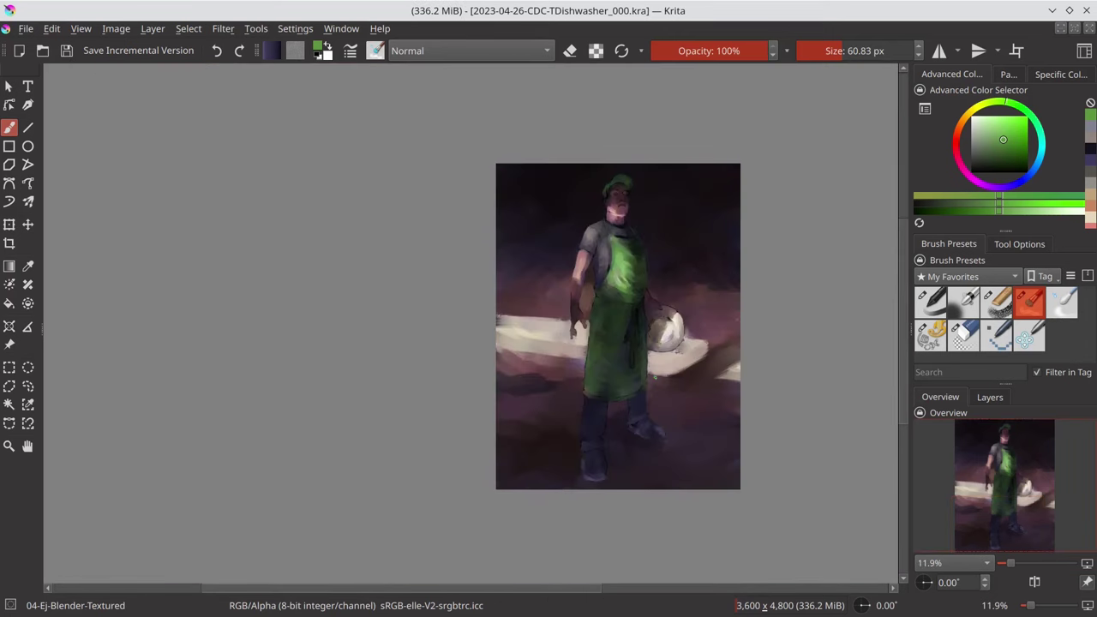
- Switch to the soft airbrush and pick dark purple, magenta and muted pink tones, resizing it
{"action": "left_click", "coordinate": [964, 302]}
{"action": "scroll", "coordinate": [519, 297], "scroll_direction": "down", "scroll_amount": 1}
{"action": "left_click", "coordinate": [560, 215], "text": "ctrl"}
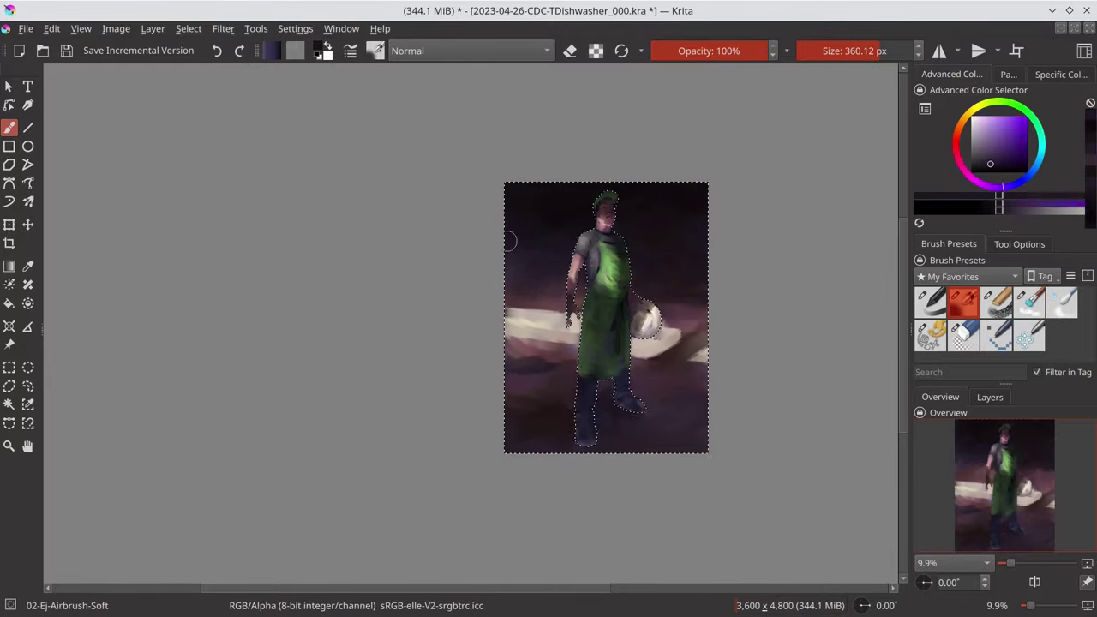
{"action": "left_click", "coordinate": [524, 199], "text": "ctrl"}
{"action": "left_click_drag", "start_coordinate": [524, 197], "coordinate": [589, 230]}
{"action": "left_click", "coordinate": [551, 282], "text": "ctrl"}
{"action": "left_click_drag", "start_coordinate": [551, 282], "coordinate": [514, 283]}
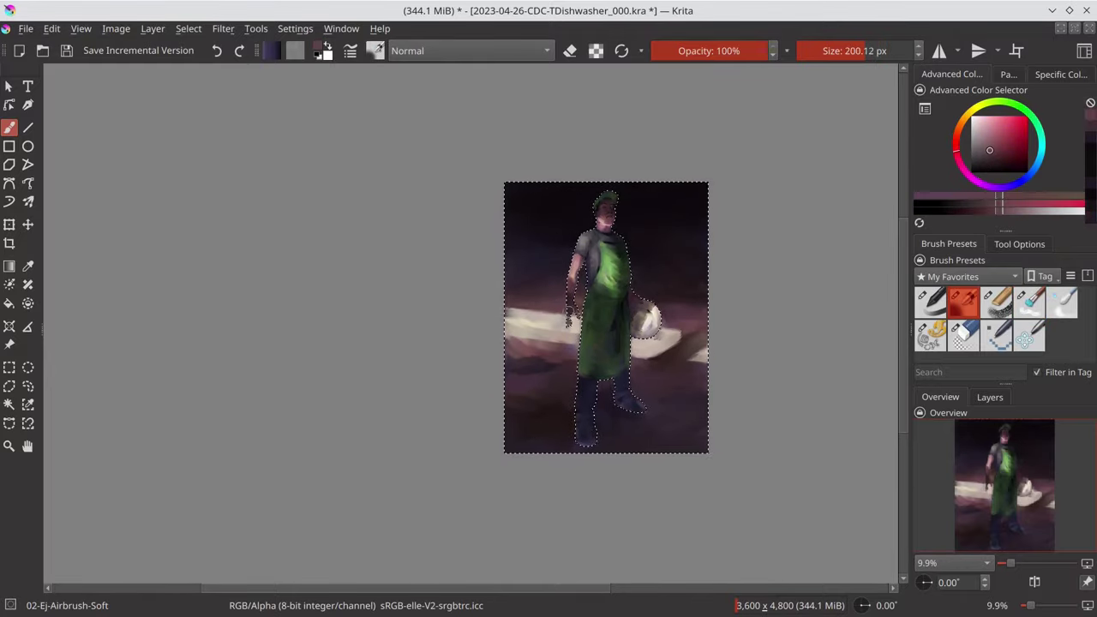
{"action": "left_click", "coordinate": [625, 358], "text": "ctrl"}
- Add a light yellow floor glow and muted pink and dark red background tones, then save
{"action": "left_click", "coordinate": [548, 336], "text": "ctrl"}
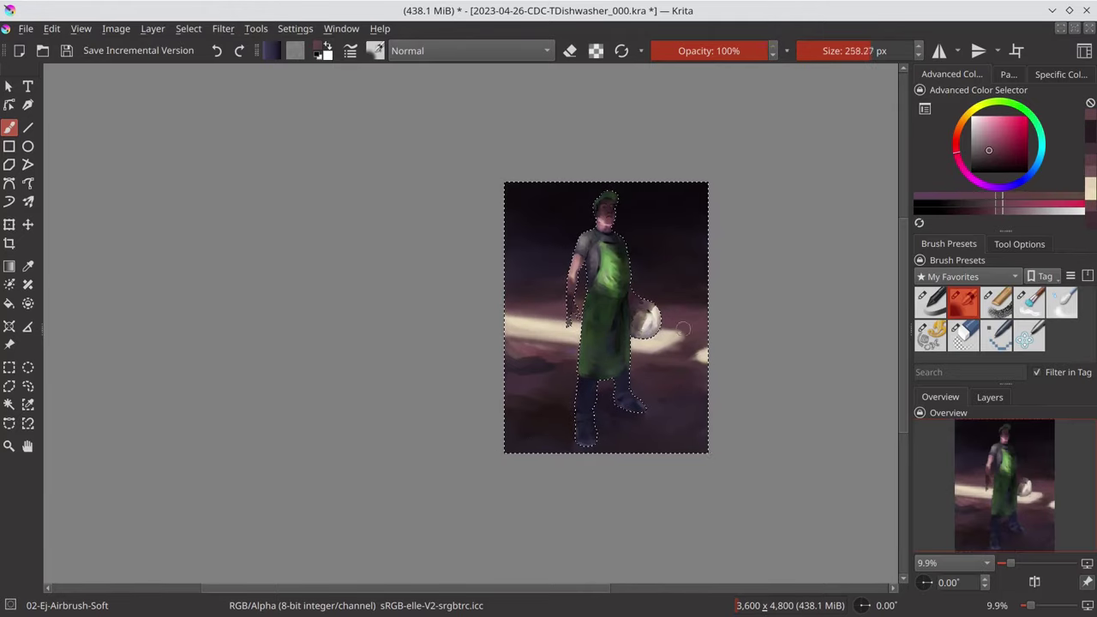
{"action": "left_click", "coordinate": [662, 353], "text": "ctrl"}
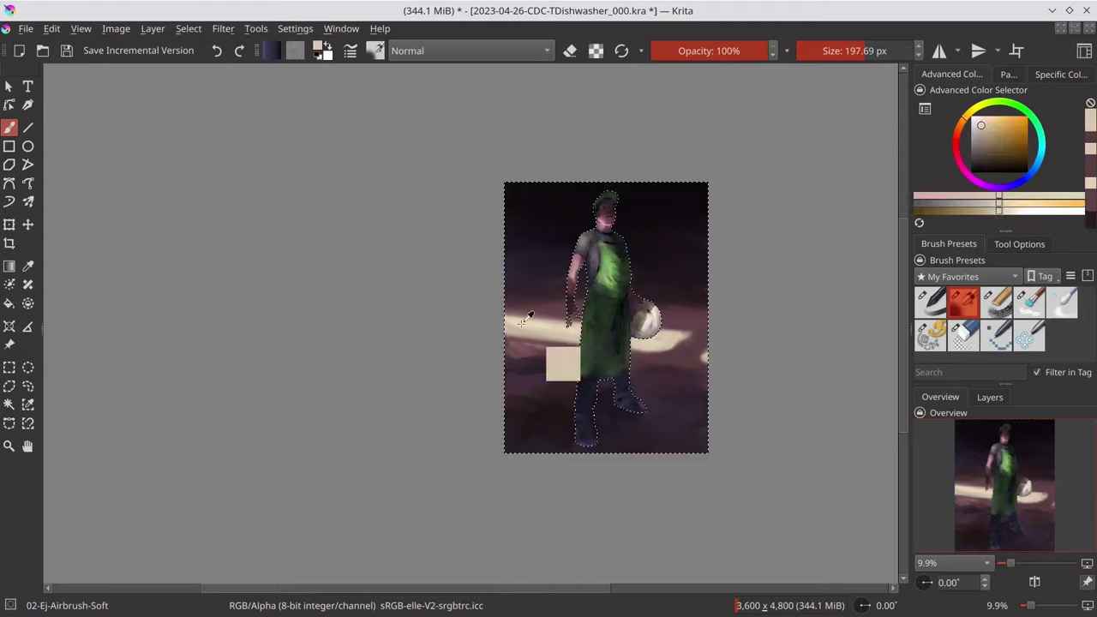
{"action": "left_click", "coordinate": [638, 358], "text": "ctrl"}
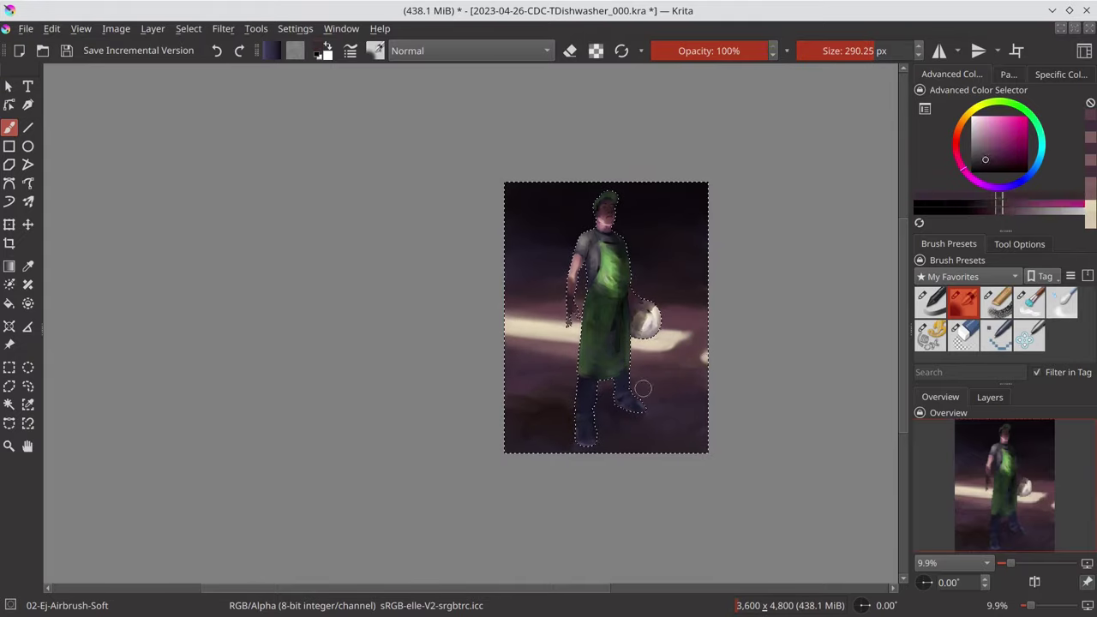
{"action": "left_click", "coordinate": [672, 361], "text": "ctrl"}
{"action": "left_click", "coordinate": [570, 401], "text": "ctrl"}
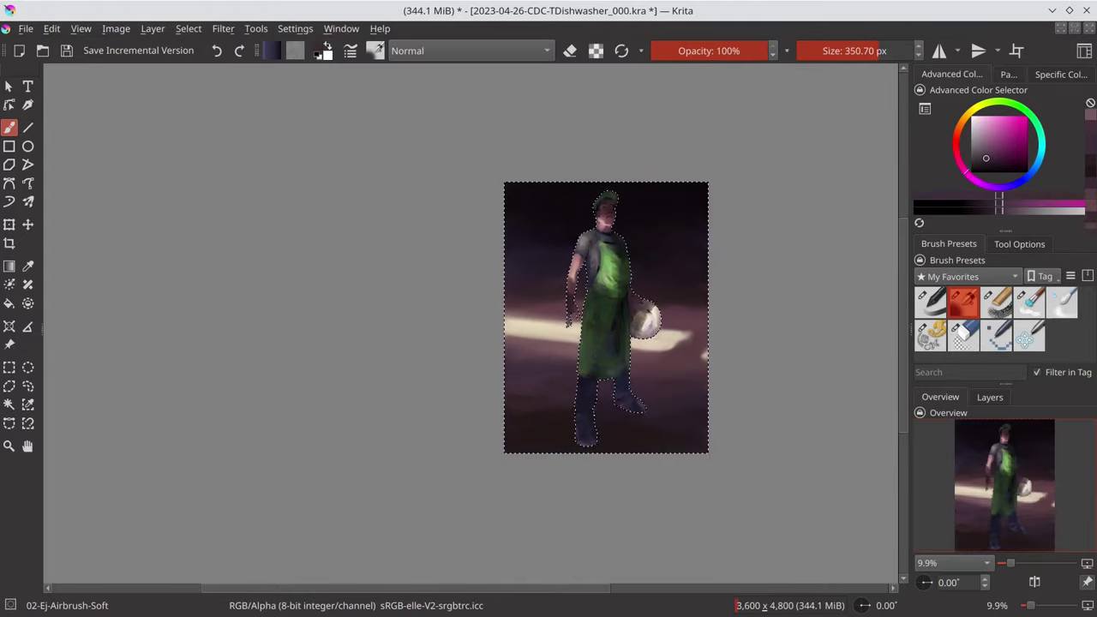
{"action": "left_click", "coordinate": [641, 437], "text": "ctrl"}
{"action": "key", "text": "ctrl+s"}
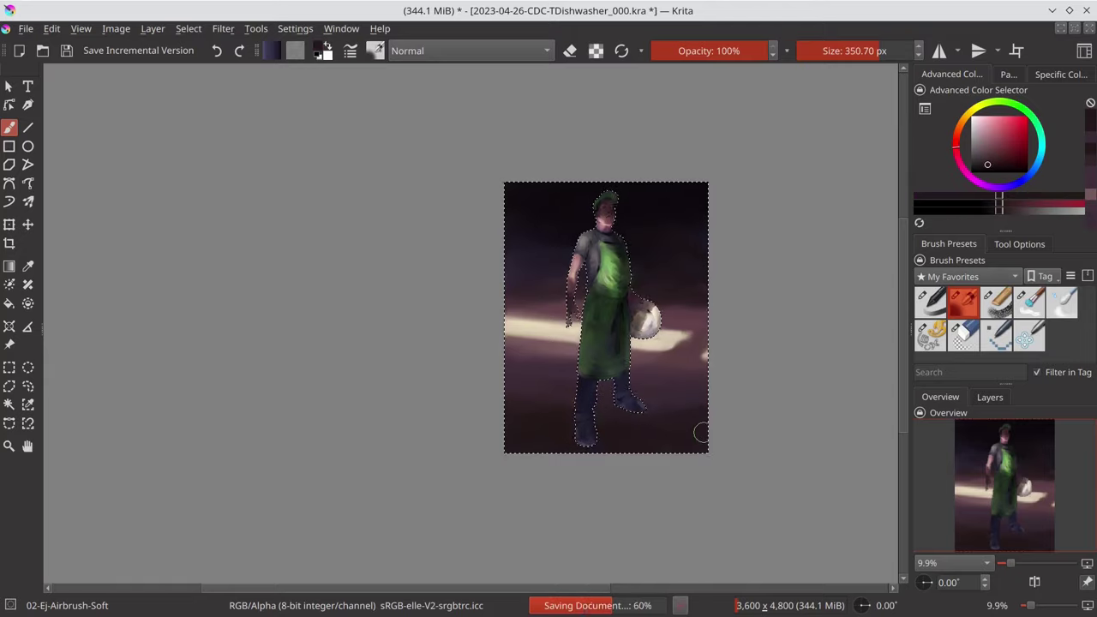
- Airbrush the background further with purple, magenta and light pinkish-red tones
{"action": "left_click", "coordinate": [674, 346], "text": "ctrl"}
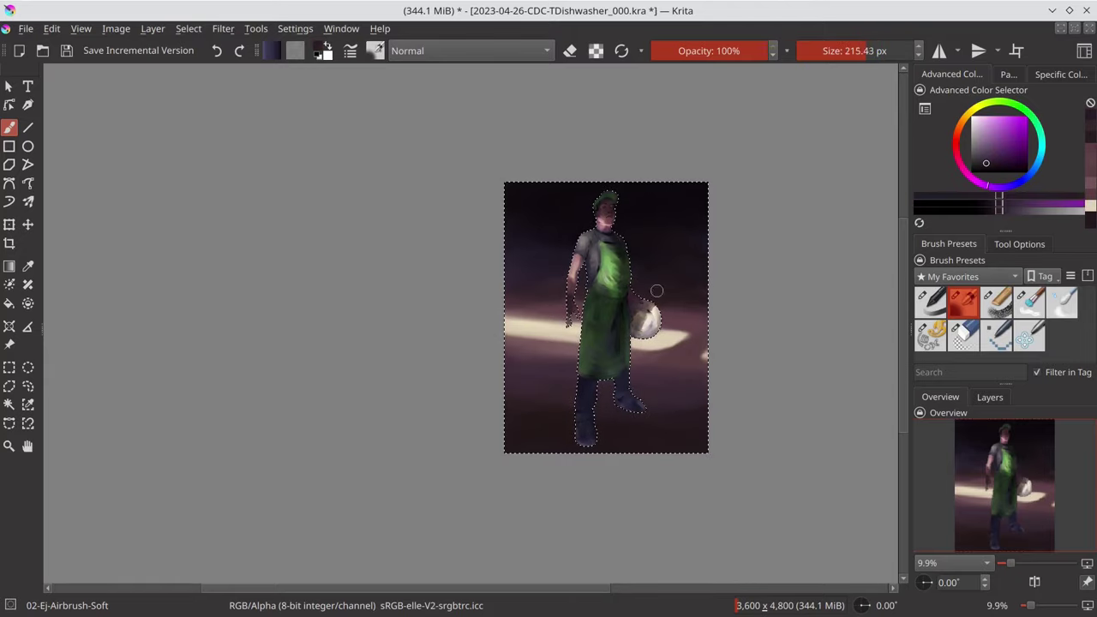
{"action": "left_click", "coordinate": [573, 419], "text": "ctrl"}
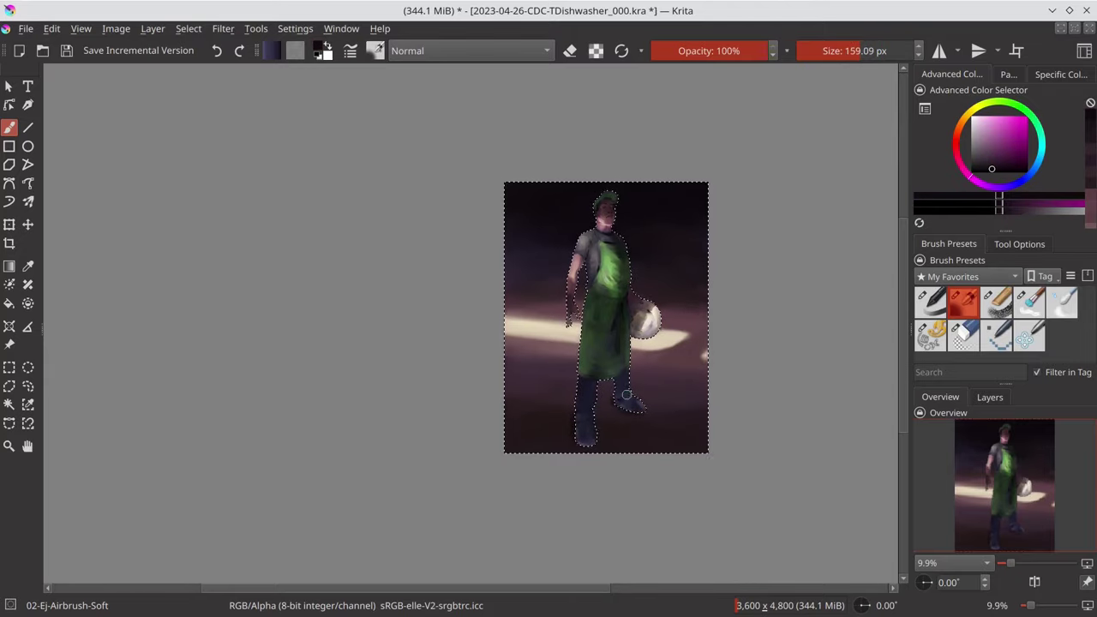
{"action": "left_click", "coordinate": [568, 324], "text": "ctrl"}
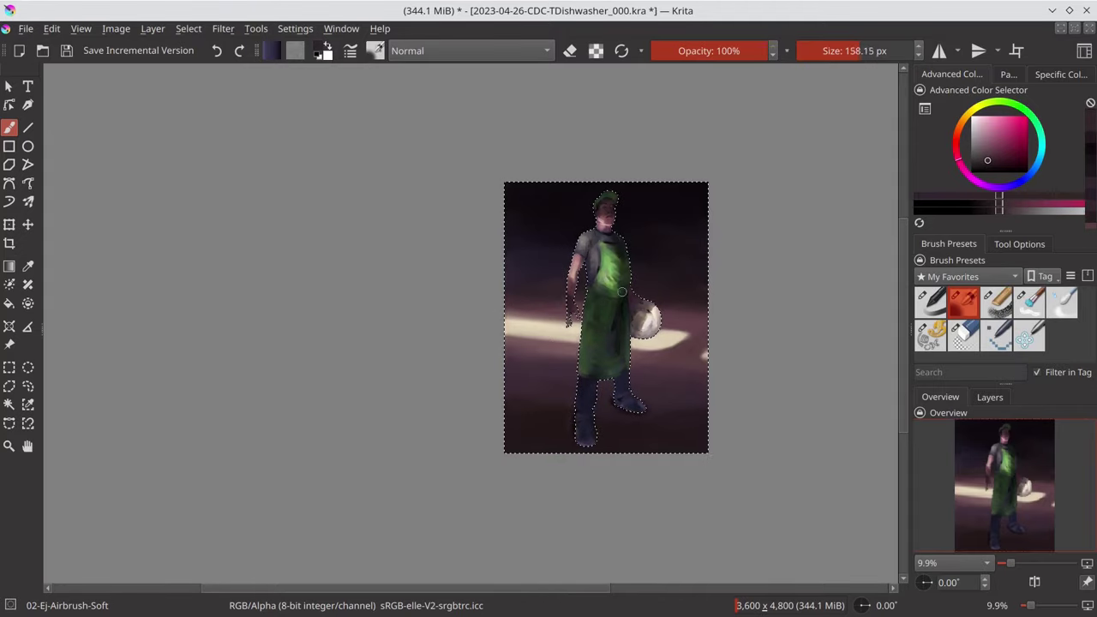
{"action": "left_click", "coordinate": [623, 292], "text": "ctrl"}
{"action": "left_click", "coordinate": [697, 360], "text": "ctrl"}
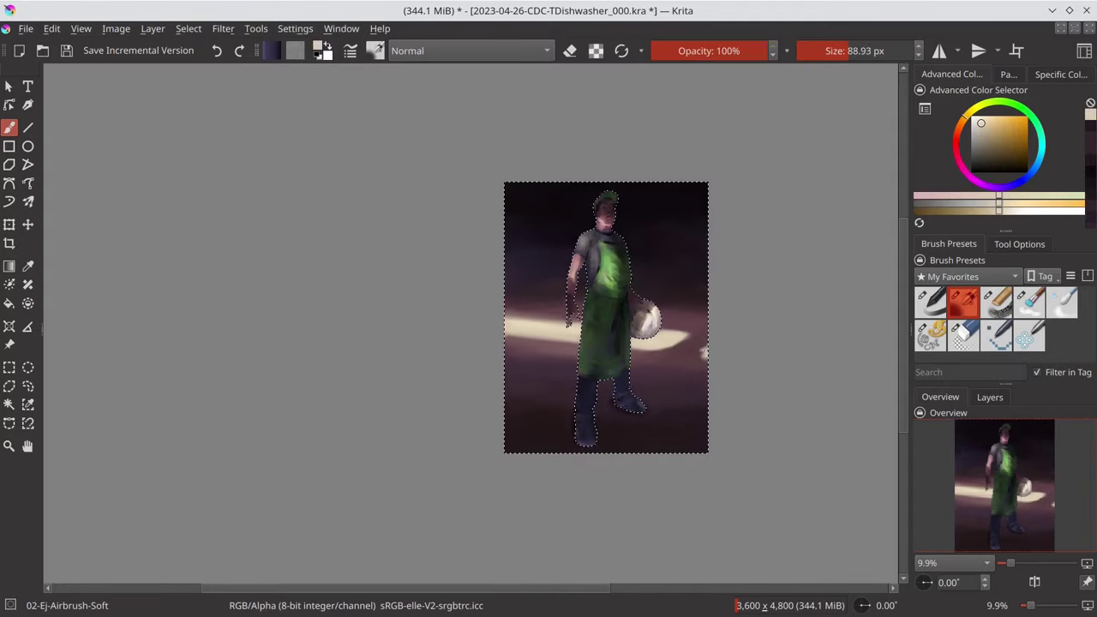
- Invert the selection to the figure, add purple, save, and briefly mirror the view to check
{"action": "left_click", "coordinate": [188, 28]}
{"action": "left_click", "coordinate": [231, 101]}
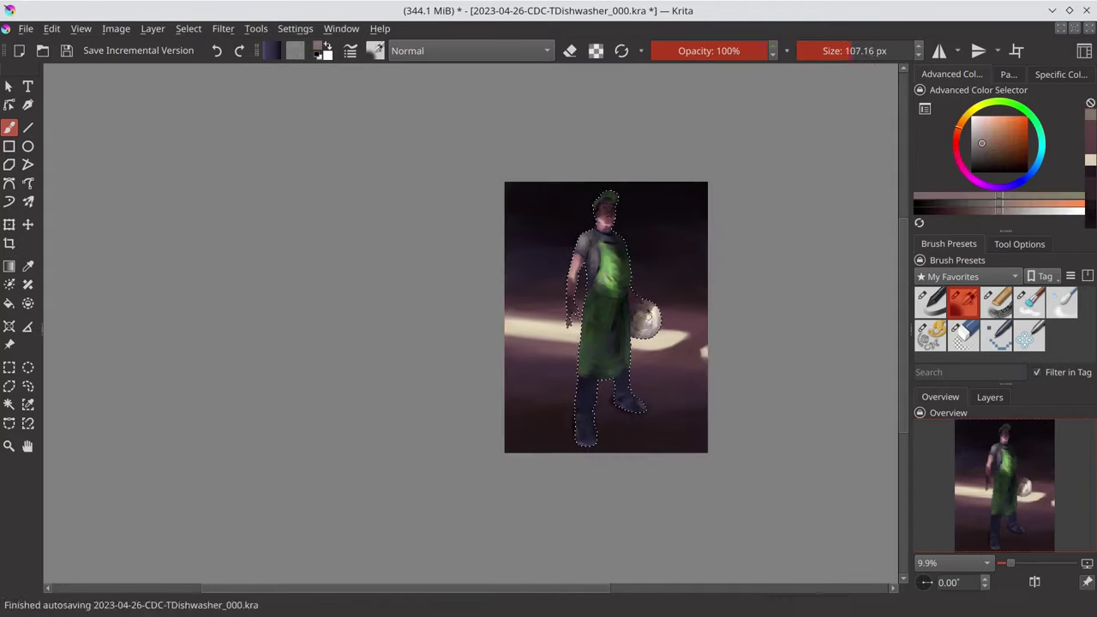
{"action": "left_click", "coordinate": [616, 301], "text": "ctrl"}
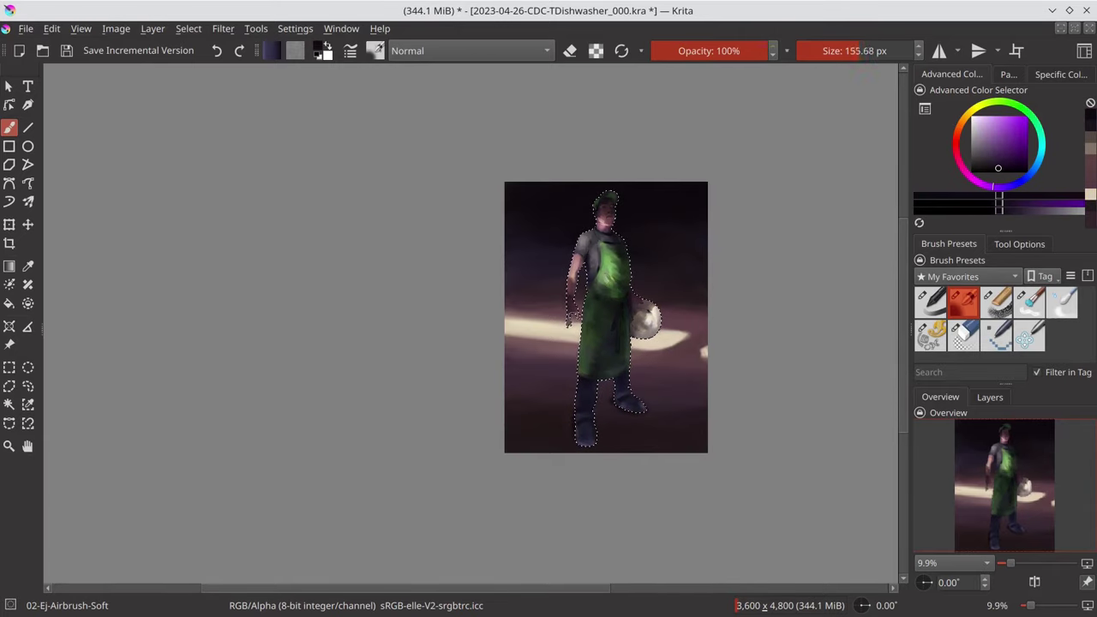
{"action": "key", "text": "ctrl+s"}
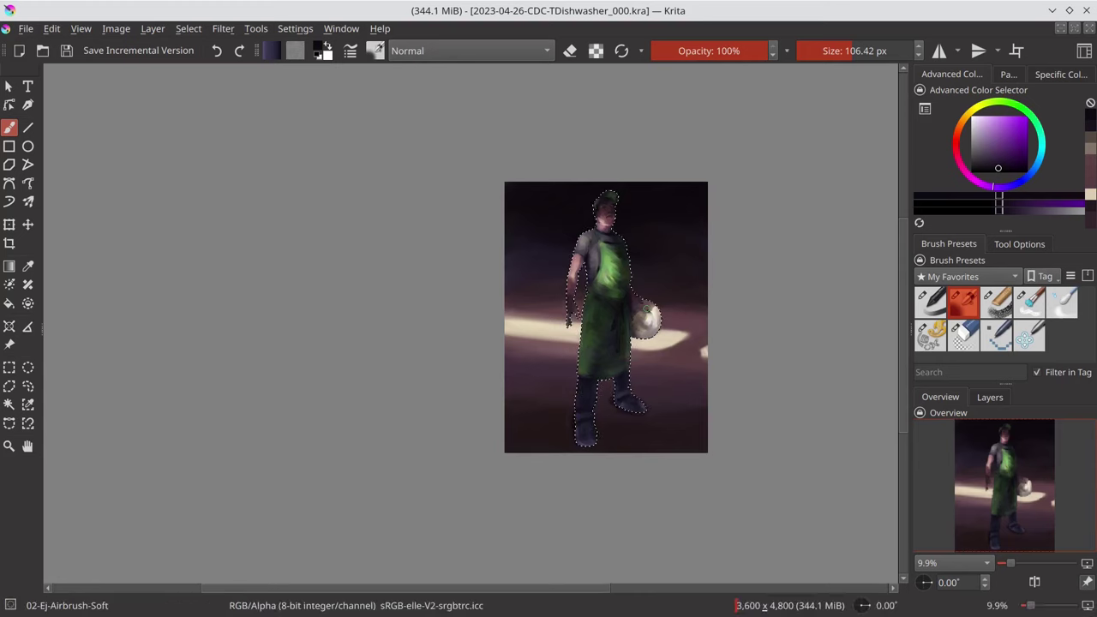
{"action": "left_click", "coordinate": [1035, 582]}
{"action": "left_click", "coordinate": [1035, 583]}
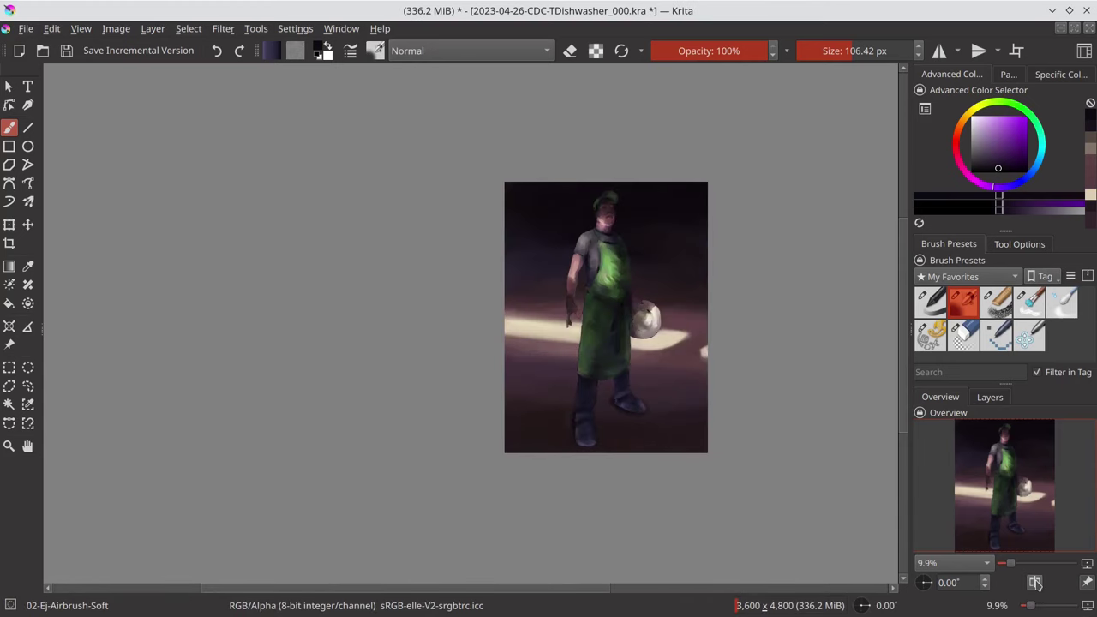
- Mirror the view to check the drawing, then save a new incremental version
{"action": "left_click", "coordinate": [1034, 582]}
{"action": "left_click", "coordinate": [1035, 582]}
{"action": "left_click", "coordinate": [66, 50]}
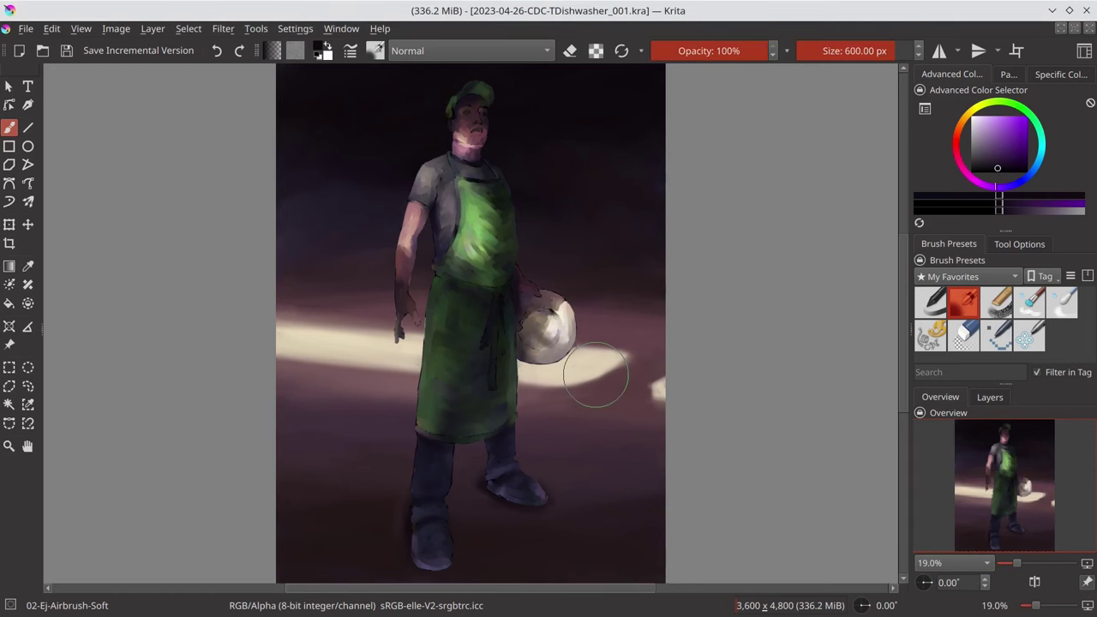
- Select the Background layer and shade the face with pink skin tones
{"action": "left_click", "coordinate": [990, 397]}
{"action": "left_click", "coordinate": [1002, 518]}
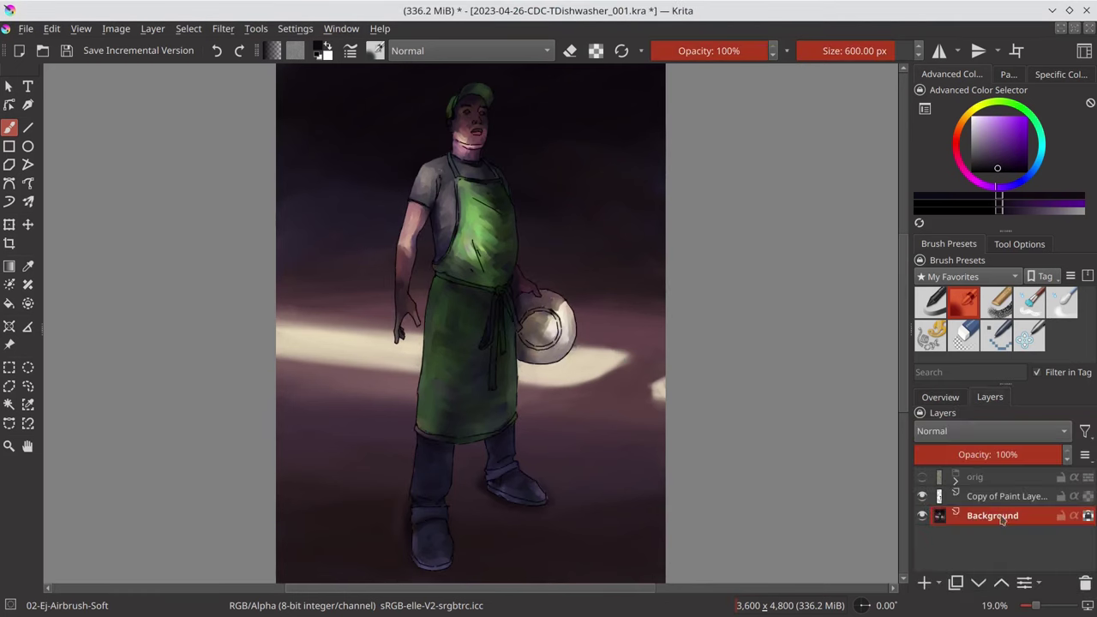
{"action": "scroll", "coordinate": [585, 449], "scroll_direction": "up", "scroll_amount": 5}
{"action": "left_click", "coordinate": [563, 323], "text": "ctrl"}
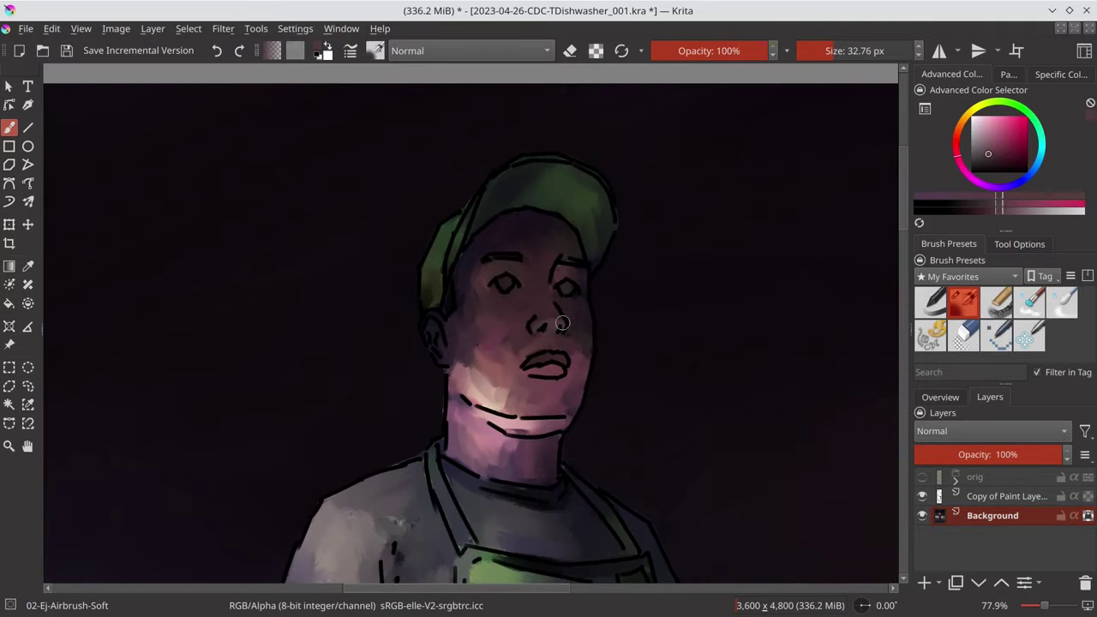
{"action": "left_click", "coordinate": [540, 300], "text": "ctrl"}
{"action": "key", "text": "bracketright"}
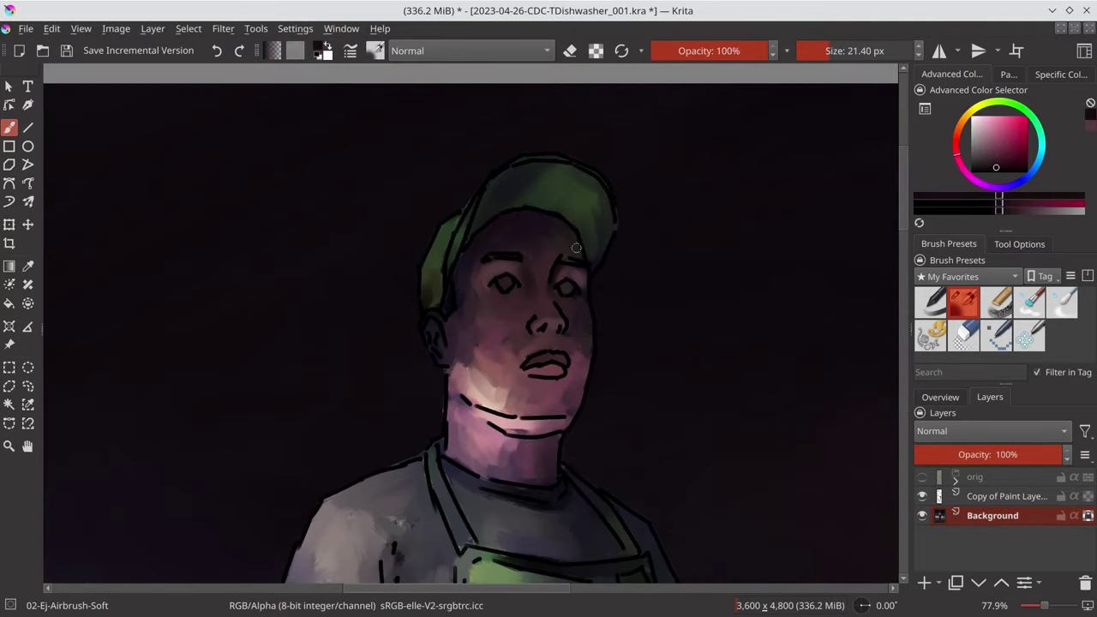
{"action": "key", "text": "bracketleft"}
- Add lighter pink and dark purple shading to the face and neck with a smaller brush
{"action": "left_click", "coordinate": [434, 344], "text": "ctrl"}
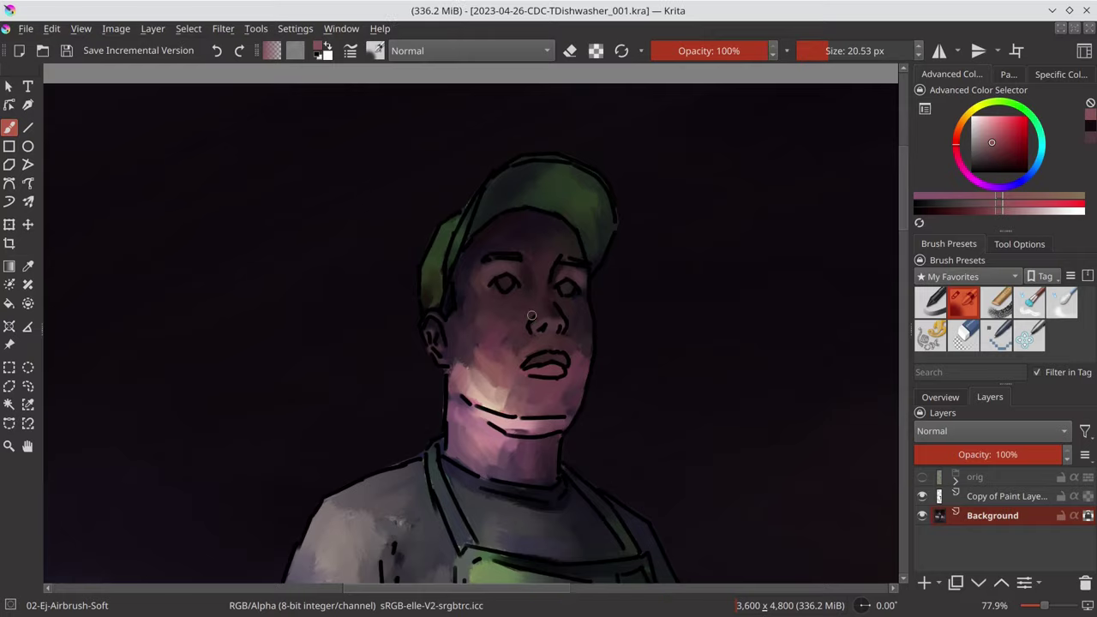
{"action": "scroll", "coordinate": [585, 236], "scroll_direction": "down", "scroll_amount": 5}
{"action": "left_click", "coordinate": [436, 368], "text": "ctrl"}
{"action": "key", "text": "bracketleft"}
{"action": "scroll", "coordinate": [436, 429], "scroll_direction": "up", "scroll_amount": 1}
{"action": "key", "text": "bracketleft"}
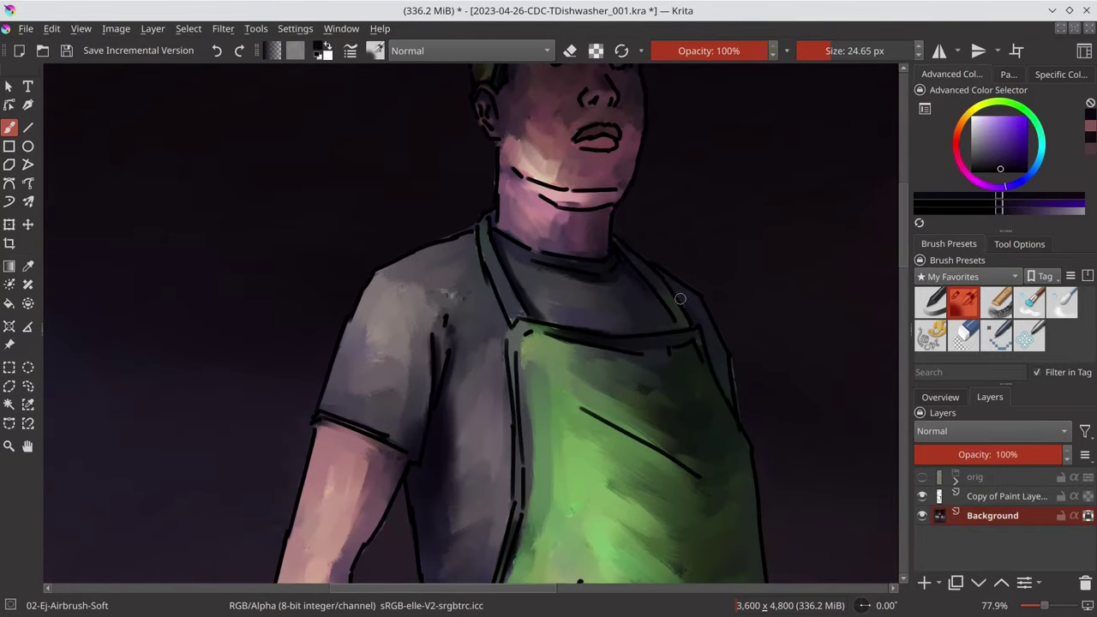
{"action": "scroll", "coordinate": [655, 328], "scroll_direction": "left", "scroll_amount": 1}
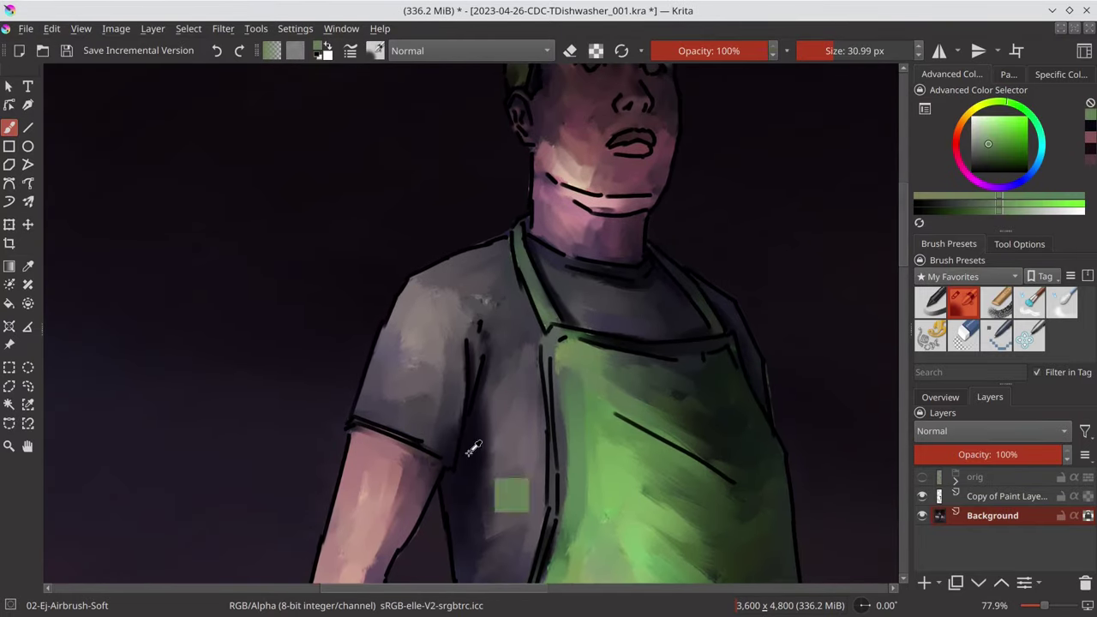
- Shade the arm with pink and dark purple tones
{"action": "left_click", "coordinate": [984, 163]}
{"action": "scroll", "coordinate": [514, 342], "scroll_direction": "down", "scroll_amount": 5}
{"action": "key", "text": "bracketright"}
{"action": "scroll", "coordinate": [473, 384], "scroll_direction": "up", "scroll_amount": 1}
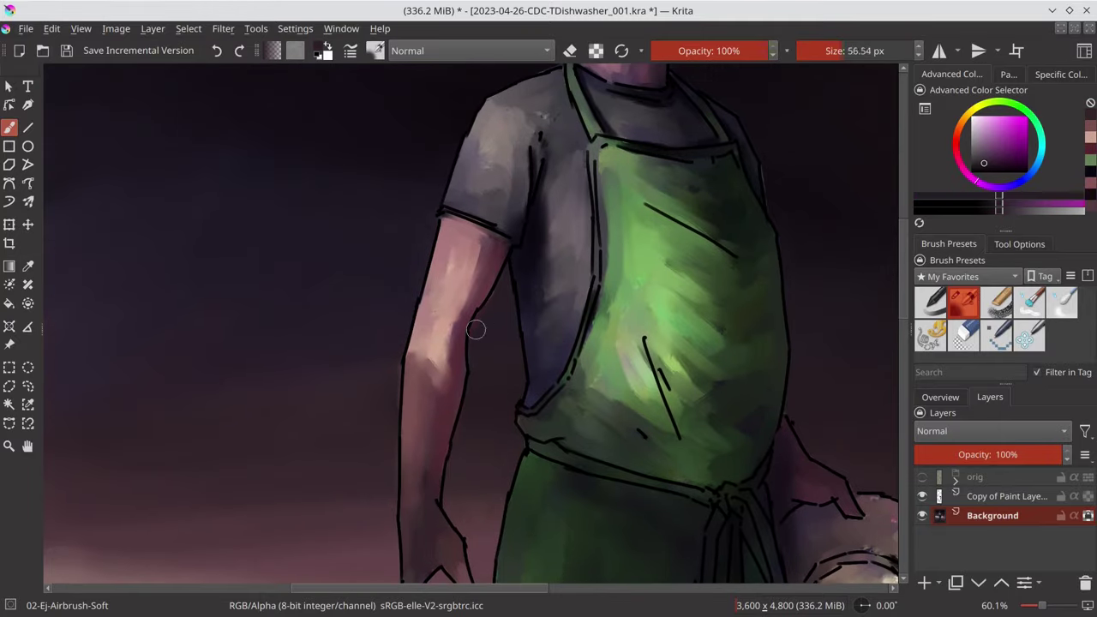
{"action": "left_click", "coordinate": [379, 269], "text": "ctrl"}
{"action": "scroll", "coordinate": [380, 269], "scroll_direction": "up", "scroll_amount": 3}
{"action": "key", "text": "bracketleft"}
{"action": "key", "text": "bracketleft"}
{"action": "scroll", "coordinate": [686, 366], "scroll_direction": "down", "scroll_amount": 5}
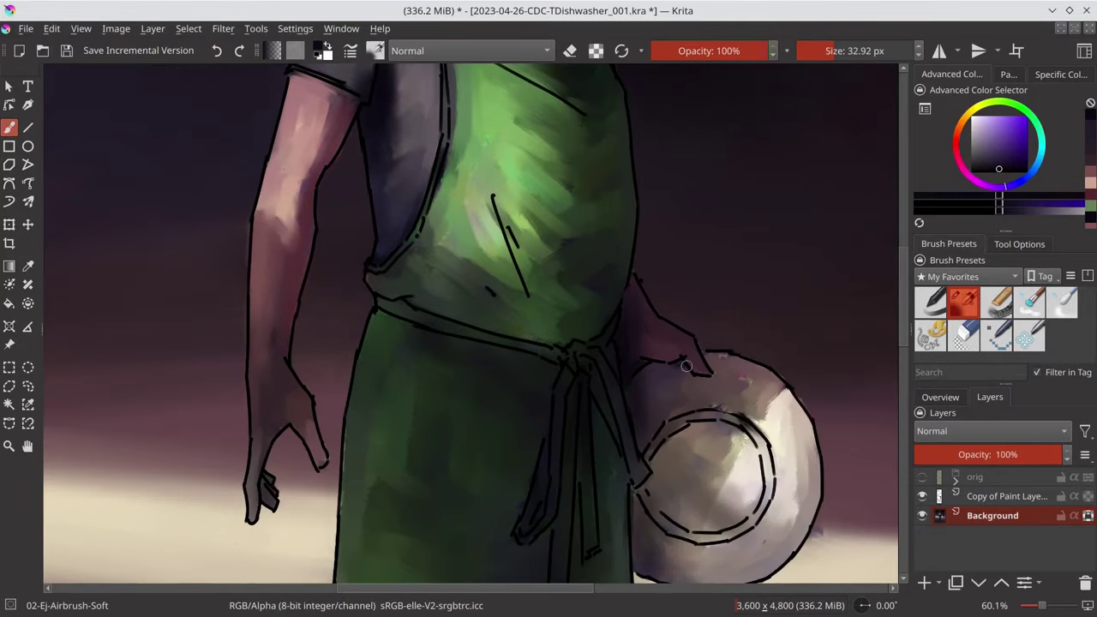
{"action": "scroll", "coordinate": [558, 373], "scroll_direction": "down", "scroll_amount": 3}
{"action": "scroll", "coordinate": [531, 404], "scroll_direction": "down", "scroll_amount": 5}
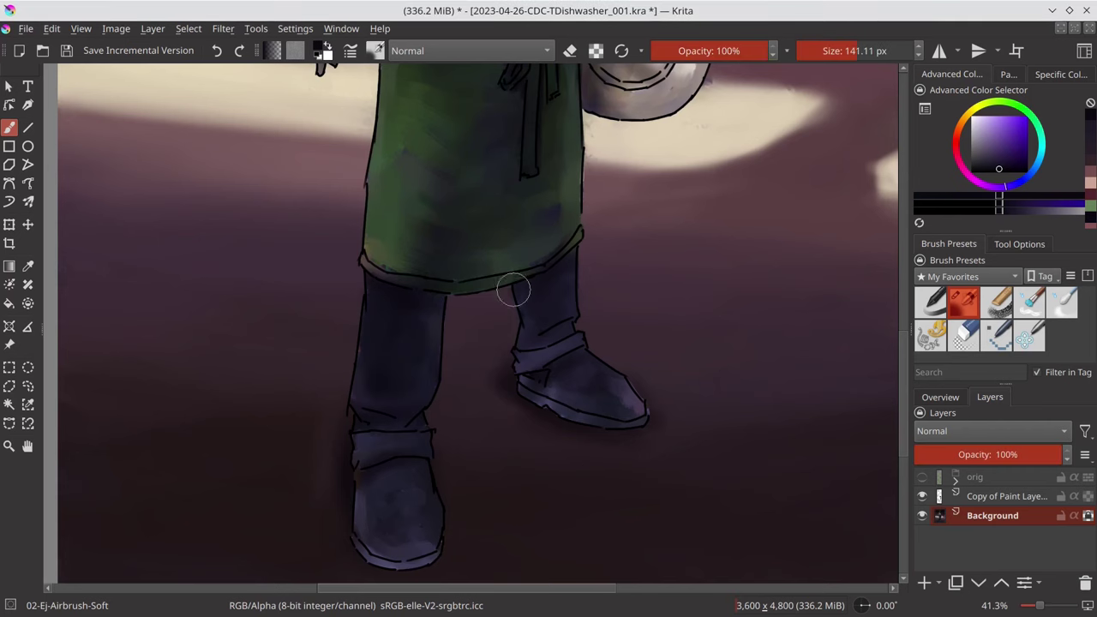
- Refine the apron with grey-purple and sampled green strokes, then select the copied paint layer
{"action": "left_click", "coordinate": [371, 480], "text": "ctrl"}
{"action": "key", "text": "bracketright"}
{"action": "key", "text": "bracketright"}
{"action": "key", "text": "bracketright"}
{"action": "scroll", "coordinate": [564, 440], "scroll_direction": "down", "scroll_amount": 2}
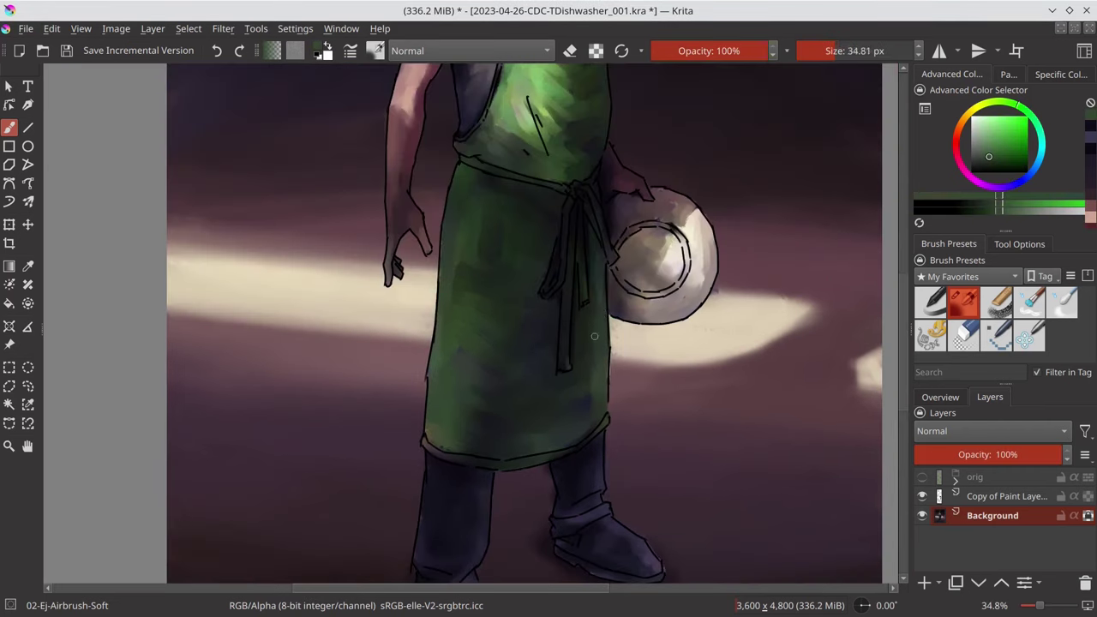
{"action": "left_click", "coordinate": [460, 274], "text": "ctrl"}
{"action": "key", "text": "bracketright"}
{"action": "key", "text": "bracketright"}
{"action": "key", "text": "bracketright"}
{"action": "left_click", "coordinate": [453, 363], "text": "ctrl"}
{"action": "scroll", "coordinate": [502, 438], "scroll_direction": "up", "scroll_amount": 2}
{"action": "key", "text": "bracketleft"}
{"action": "key", "text": "bracketleft"}
{"action": "key", "text": "bracketleft"}
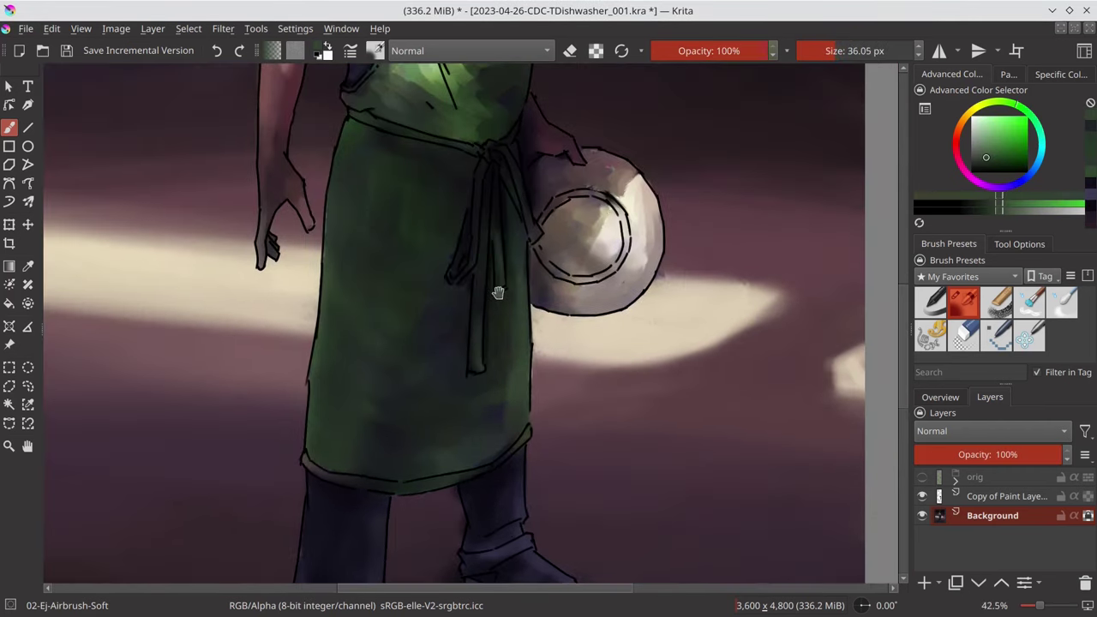
{"action": "scroll", "coordinate": [496, 296], "scroll_direction": "down", "scroll_amount": 6}
{"action": "left_click", "coordinate": [1003, 496]}
- Return to the Background layer, leaving its blending mode at Normal
{"action": "right_click", "coordinate": [993, 515]}
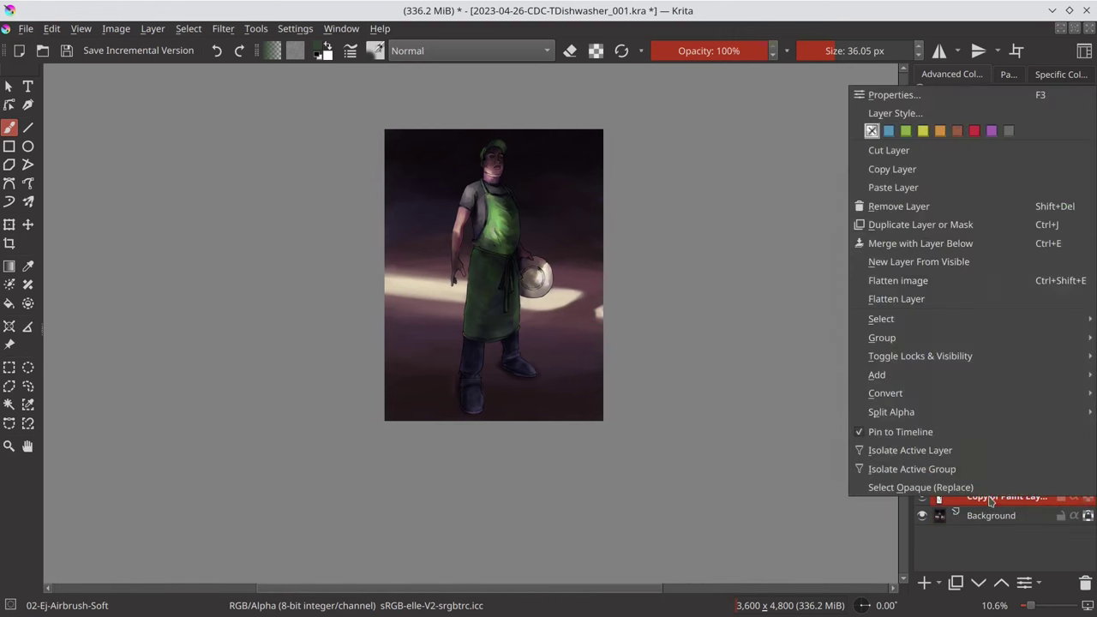
{"action": "key", "text": "Escape"}
{"action": "scroll", "coordinate": [490, 257], "scroll_direction": "up", "scroll_amount": 6}
{"action": "left_click", "coordinate": [490, 257], "text": "ctrl"}
{"action": "left_click", "coordinate": [476, 51]}
{"action": "key", "text": "Escape"}
{"action": "left_click", "coordinate": [437, 318], "text": "ctrl"}
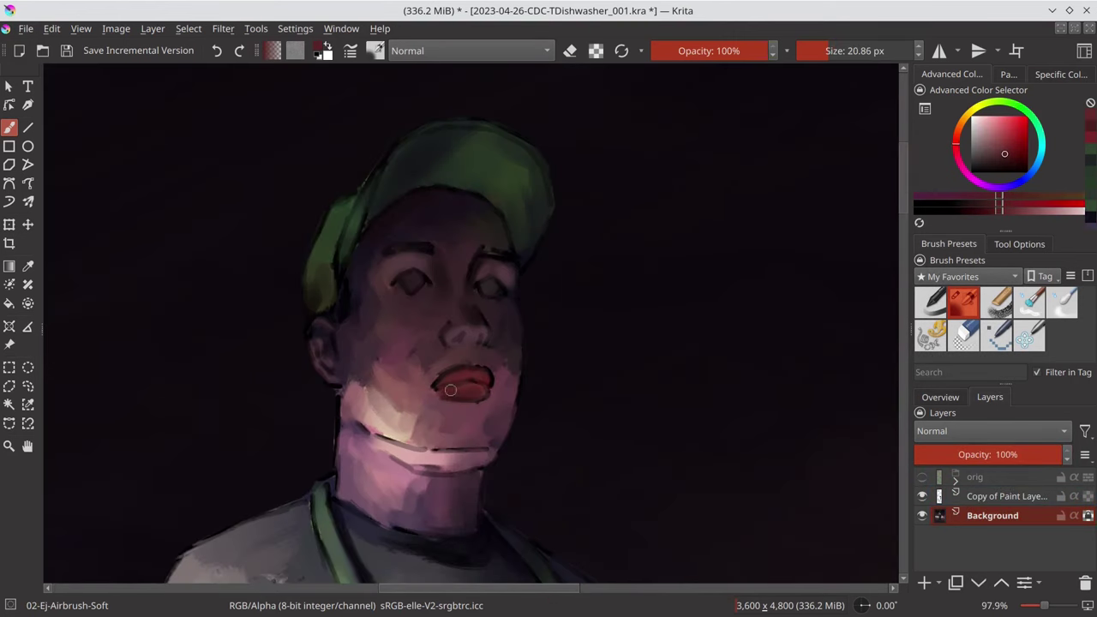
{"action": "scroll", "coordinate": [404, 245], "scroll_direction": "down", "scroll_amount": 1}
- Save the painting, then save it as incremental version 002
{"action": "key", "text": "ctrl+s"}
{"action": "key", "text": "bracketleft"}
{"action": "key", "text": "bracketleft"}
{"action": "key", "text": "bracketleft"}
{"action": "scroll", "coordinate": [554, 238], "scroll_direction": "down", "scroll_amount": 5}
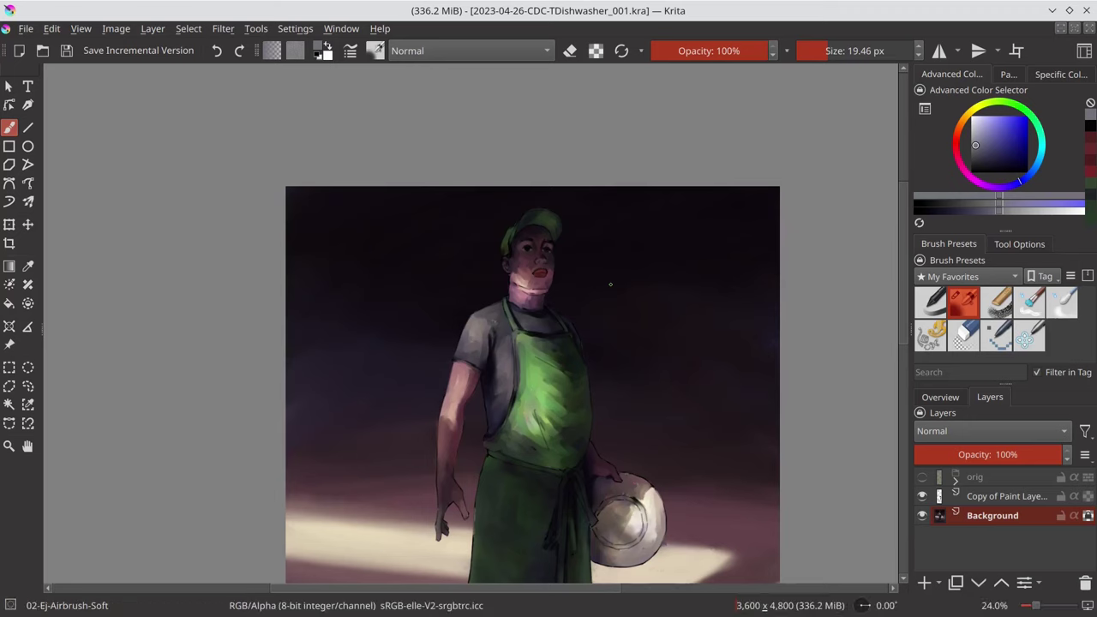
{"action": "scroll", "coordinate": [612, 281], "scroll_direction": "down", "scroll_amount": 5}
{"action": "left_click", "coordinate": [67, 52]}
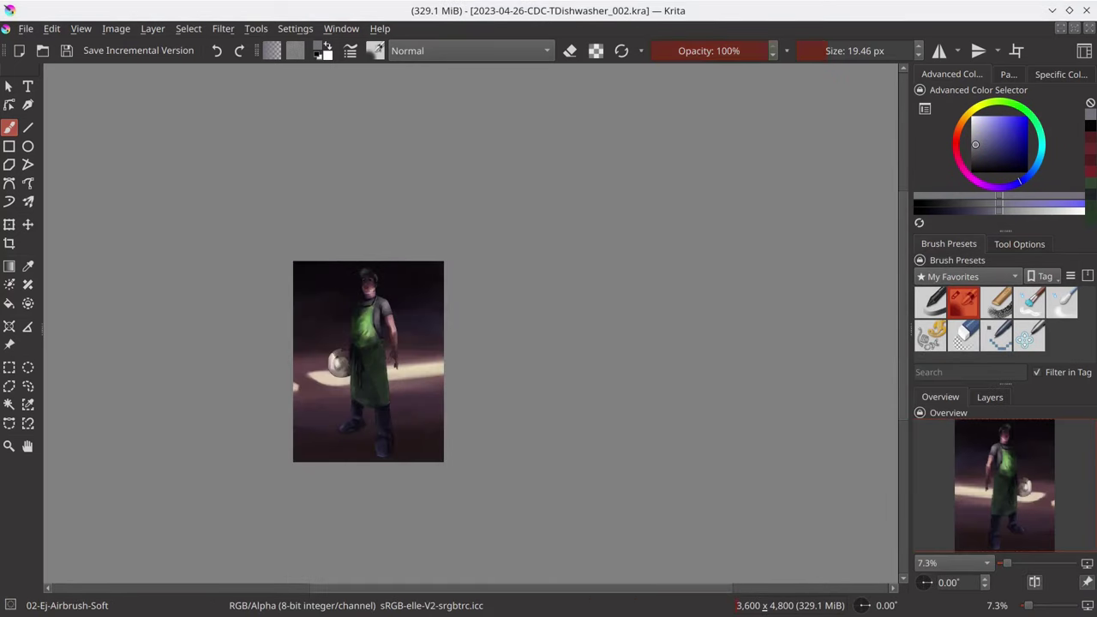
- Zoom in close on the face and sample dark purple skin tones with a ~9 px brush
{"action": "scroll", "coordinate": [463, 404], "scroll_direction": "up", "scroll_amount": 8}
{"action": "left_click_drag", "start_coordinate": [463, 404], "coordinate": [733, 439]}
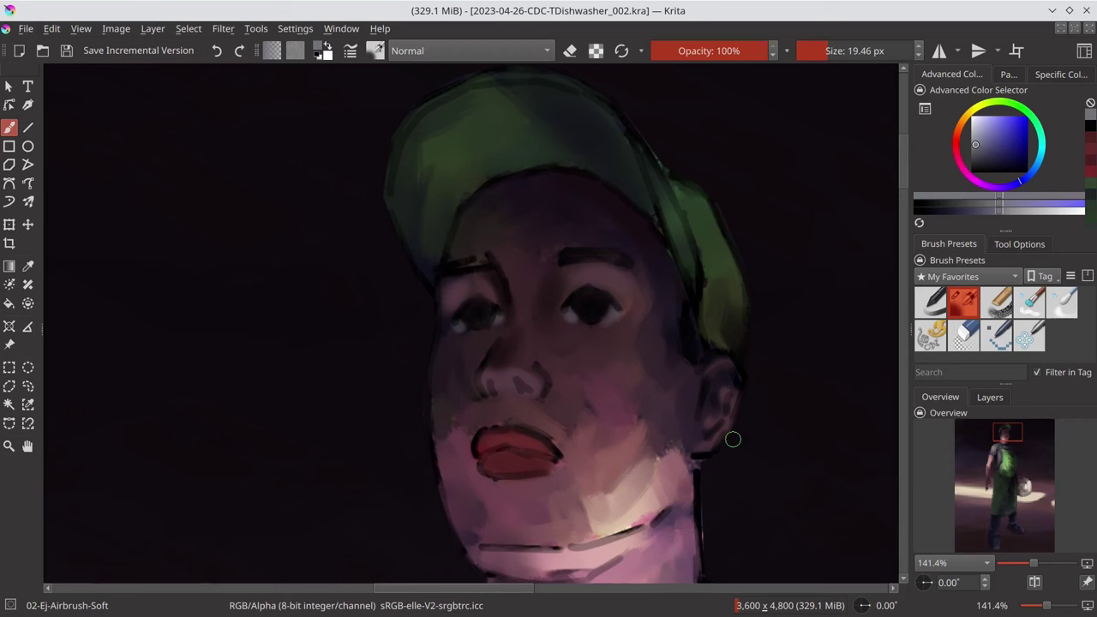
{"action": "left_click", "coordinate": [674, 286], "text": "ctrl"}
{"action": "key", "text": "bracketleft"}
{"action": "left_click", "coordinate": [528, 390]}
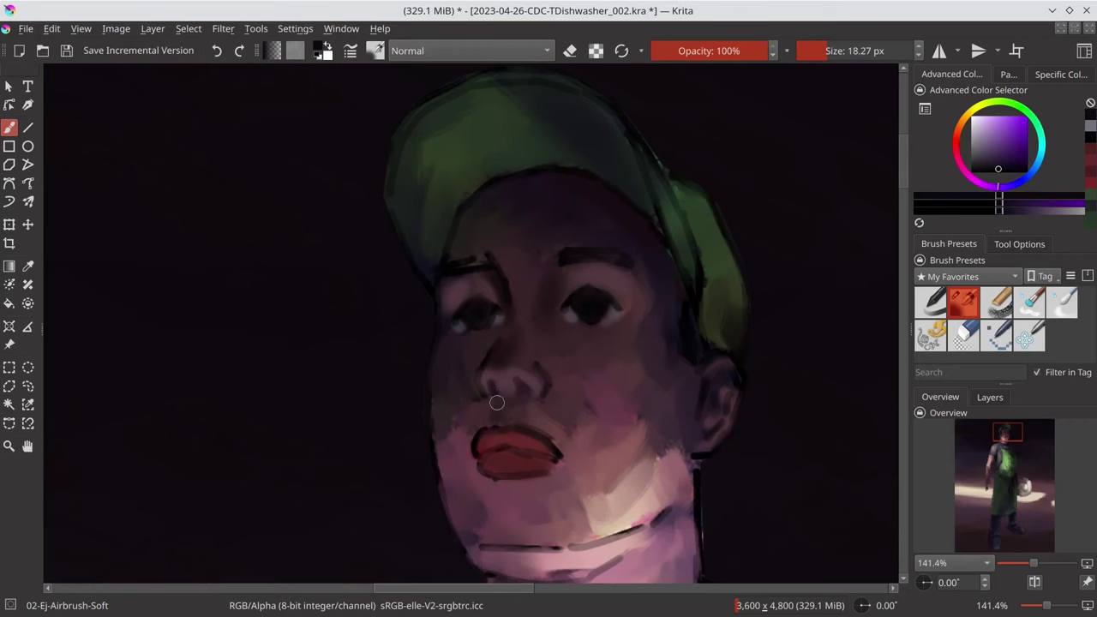
{"action": "key", "text": "bracketleft"}
{"action": "key", "text": "bracketleft"}
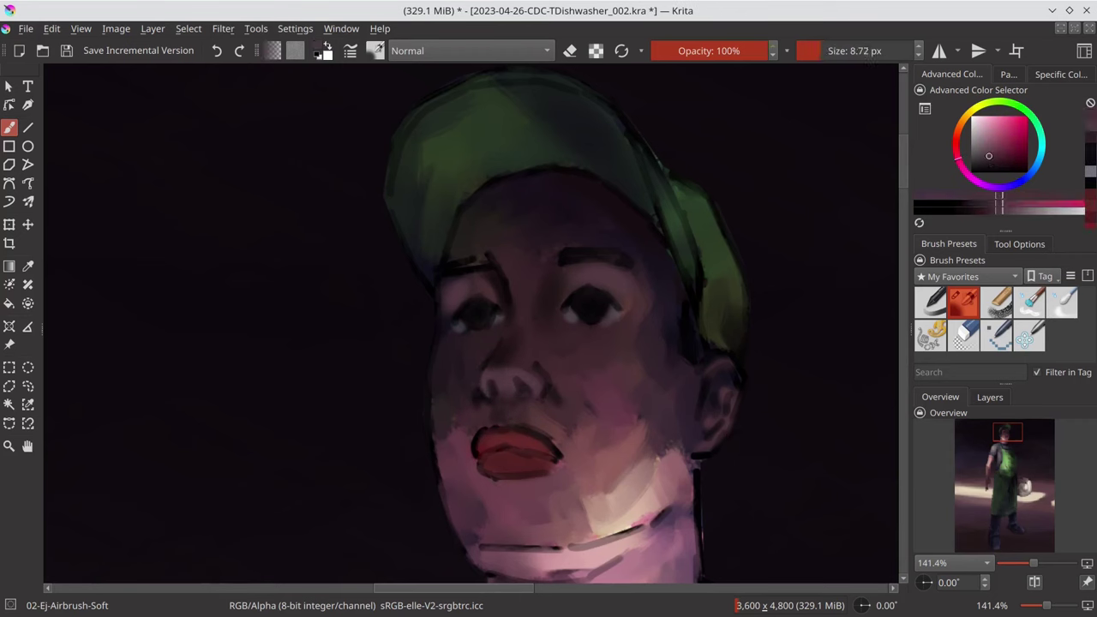
{"action": "left_click", "coordinate": [516, 385], "text": "ctrl"}
- Sample pink cheek tones and return to the soft airbrush after trying the textured blender
{"action": "left_click", "coordinate": [456, 377], "text": "ctrl"}
{"action": "key", "text": "bracketright"}
{"action": "key", "text": "bracketright"}
{"action": "key", "text": "bracketright"}
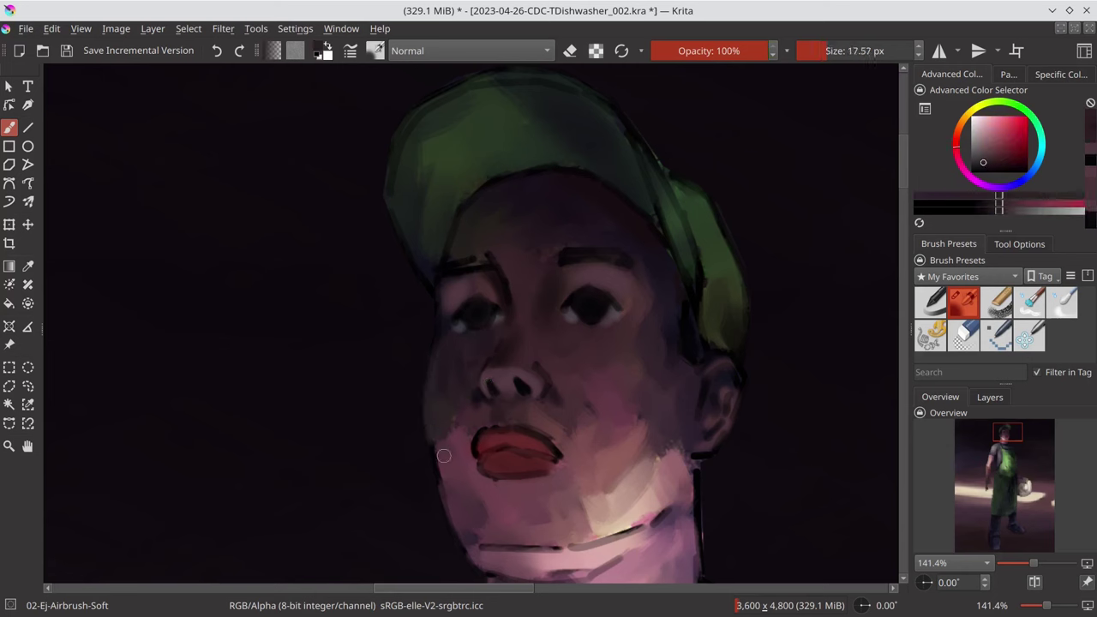
{"action": "left_click", "coordinate": [455, 451], "text": "ctrl"}
{"action": "left_click", "coordinate": [421, 431], "text": "ctrl"}
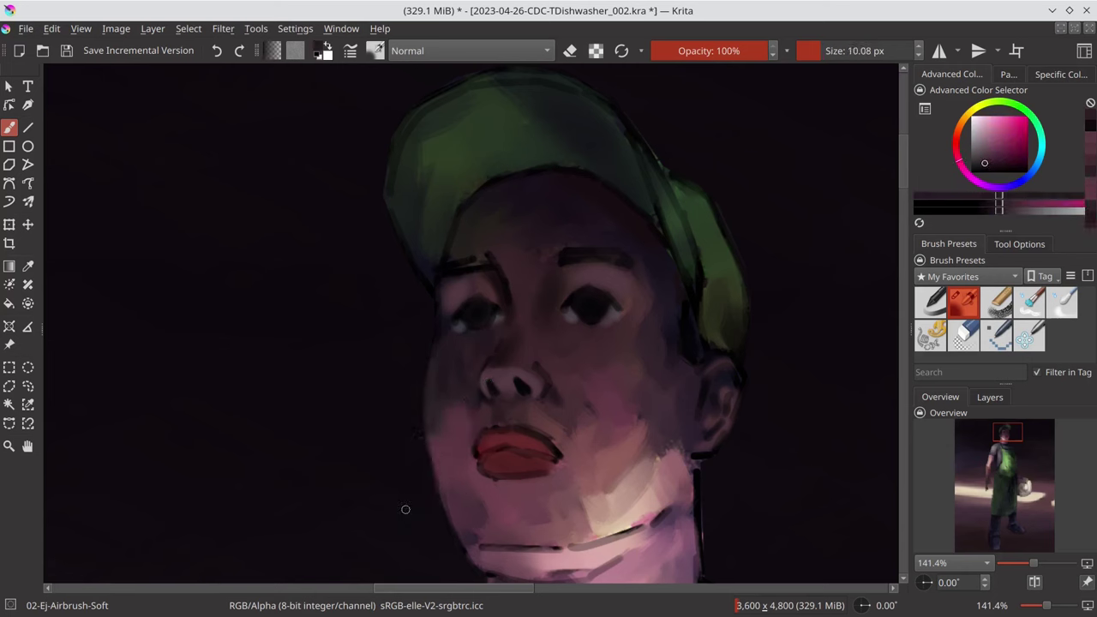
{"action": "key", "text": "slash"}
{"action": "key", "text": "slash"}
{"action": "left_click", "coordinate": [514, 171], "text": "ctrl"}
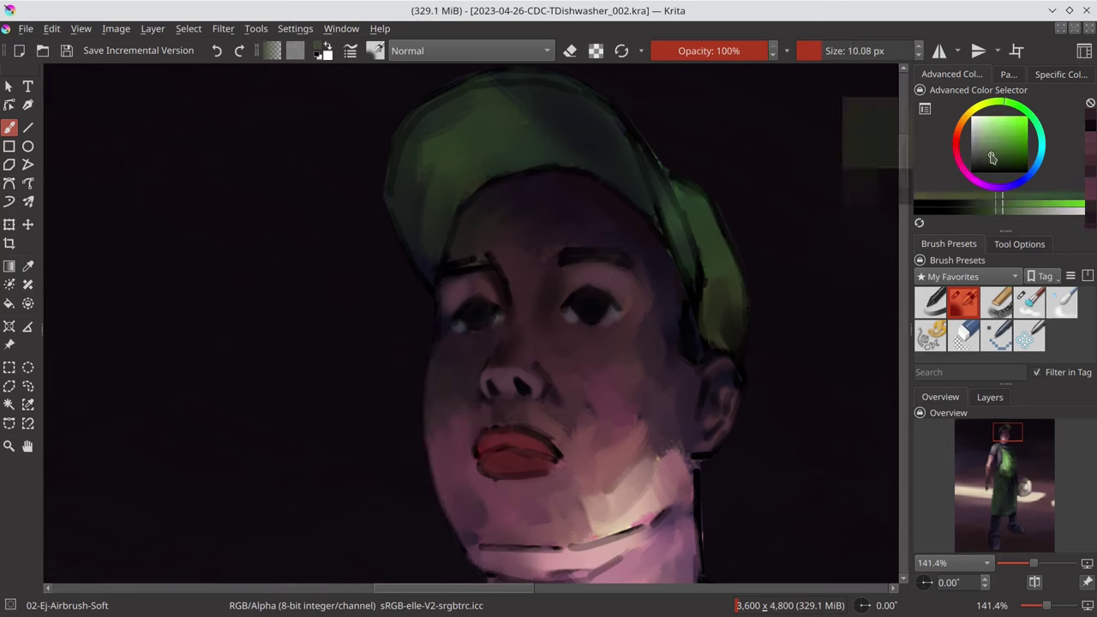
- Brighten the cap with lighter green strokes, paint skin tone under the brim, and save
{"action": "left_click_drag", "start_coordinate": [437, 214], "coordinate": [407, 141]}
{"action": "left_click_drag", "start_coordinate": [542, 79], "coordinate": [550, 126]}
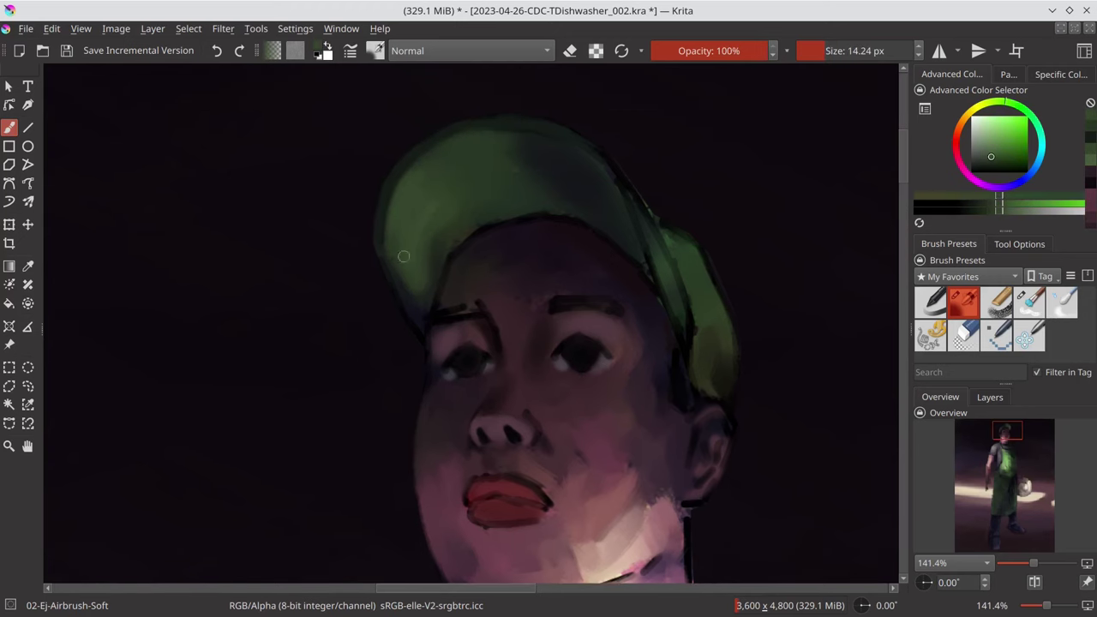
{"action": "left_click", "coordinate": [433, 261], "text": "ctrl"}
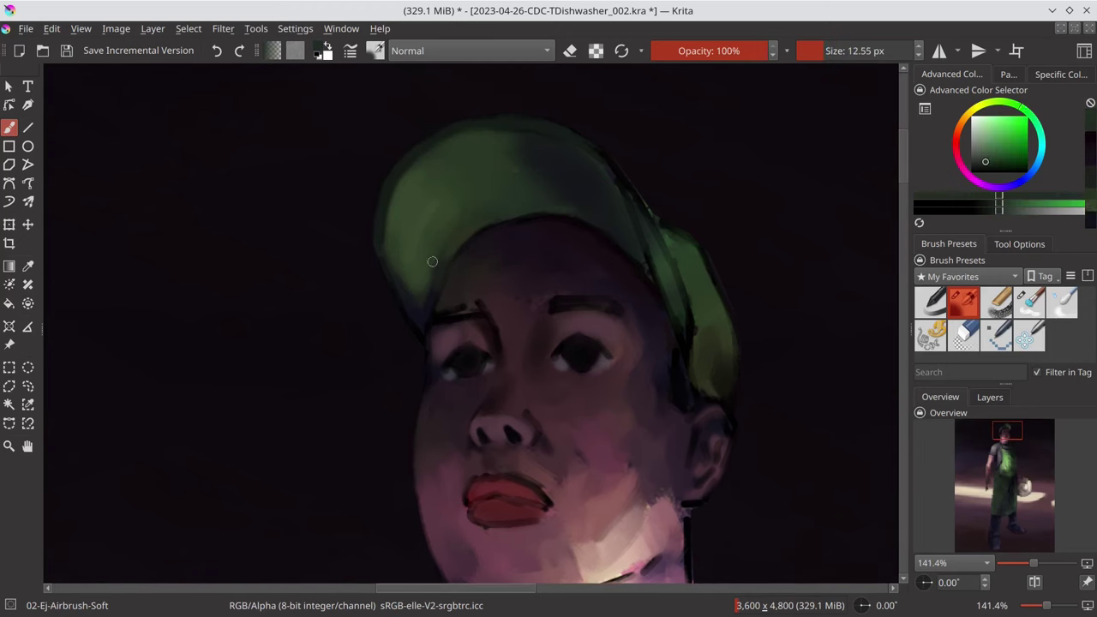
{"action": "left_click", "coordinate": [400, 294], "text": "ctrl"}
{"action": "left_click", "coordinate": [446, 380], "text": "ctrl"}
{"action": "left_click_drag", "start_coordinate": [445, 380], "coordinate": [431, 300]}
{"action": "key", "text": "ctrl+s"}
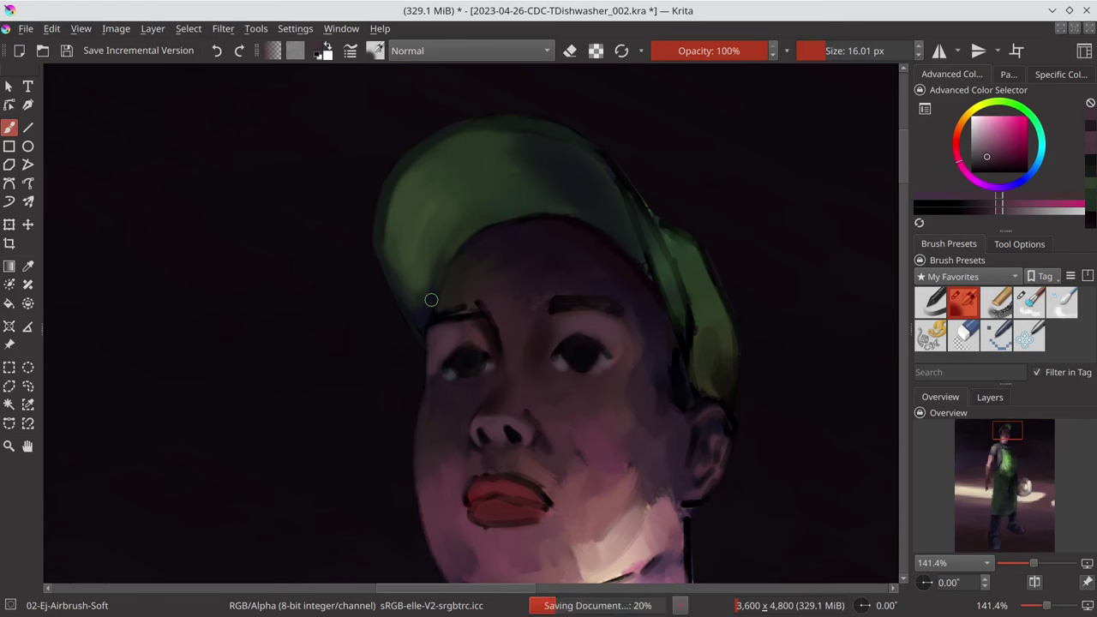
- Repaint the cap's top and right edges in dark and light greens against the background, then save
{"action": "left_click", "coordinate": [446, 140], "text": "ctrl"}
{"action": "left_click", "coordinate": [408, 142], "text": "ctrl"}
{"action": "left_click", "coordinate": [598, 105], "text": "ctrl"}
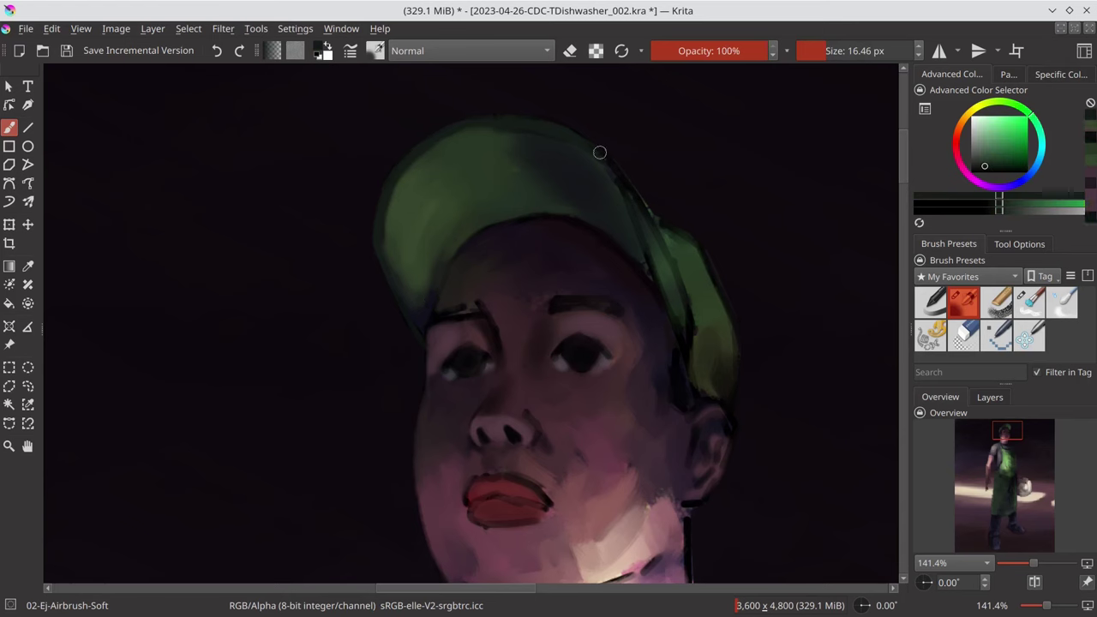
{"action": "left_click", "coordinate": [654, 233], "text": "ctrl"}
{"action": "left_click_drag", "start_coordinate": [668, 255], "coordinate": [686, 255]}
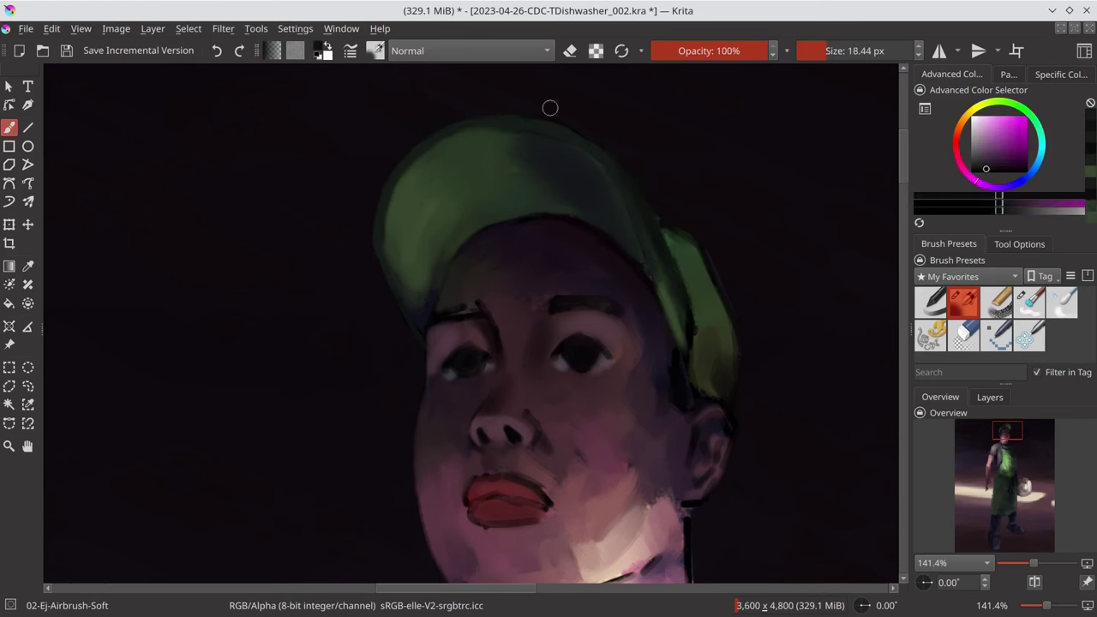
{"action": "left_click", "coordinate": [641, 243], "text": "ctrl"}
{"action": "left_click_drag", "start_coordinate": [702, 312], "coordinate": [725, 258]}
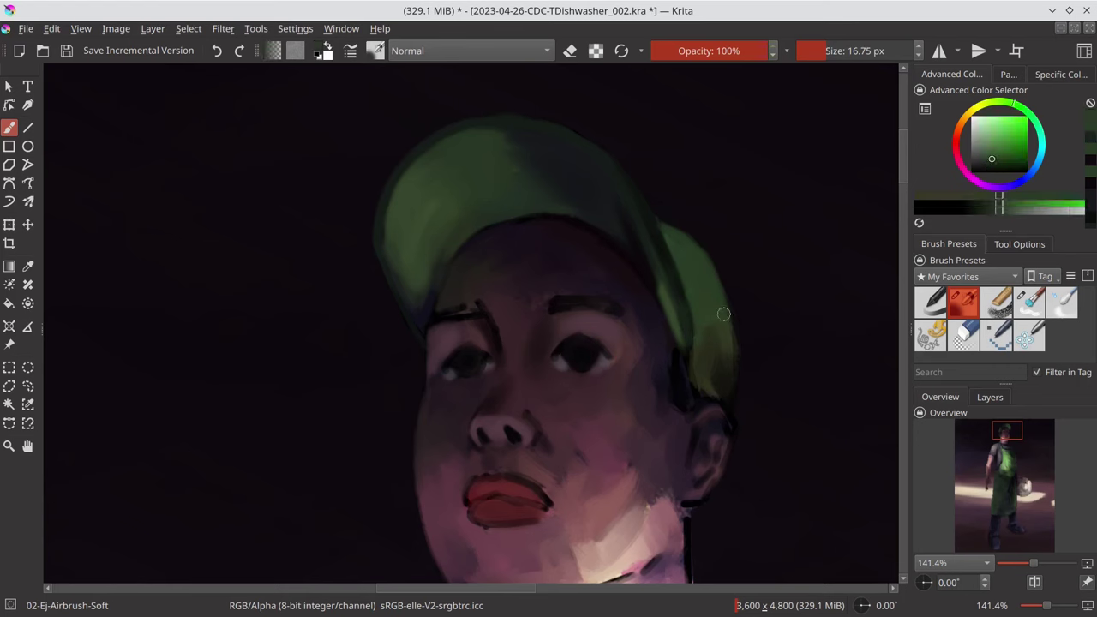
{"action": "left_click", "coordinate": [742, 319], "text": "ctrl"}
{"action": "left_click", "coordinate": [411, 215], "text": "ctrl"}
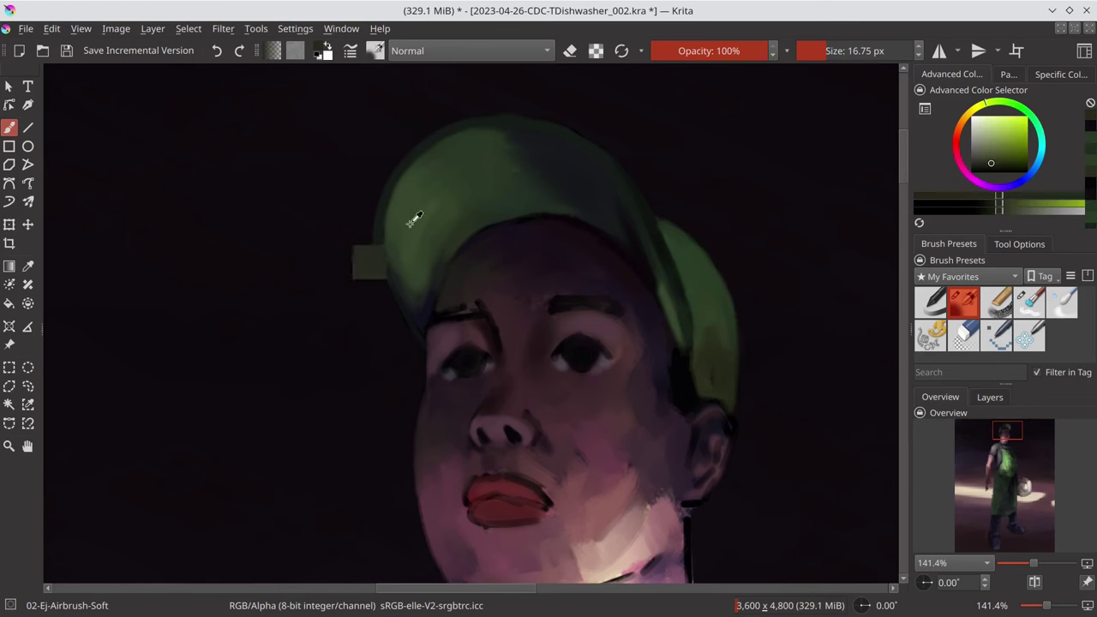
{"action": "left_click_drag", "start_coordinate": [703, 330], "coordinate": [724, 398]}
{"action": "left_click", "coordinate": [712, 421], "text": "ctrl"}
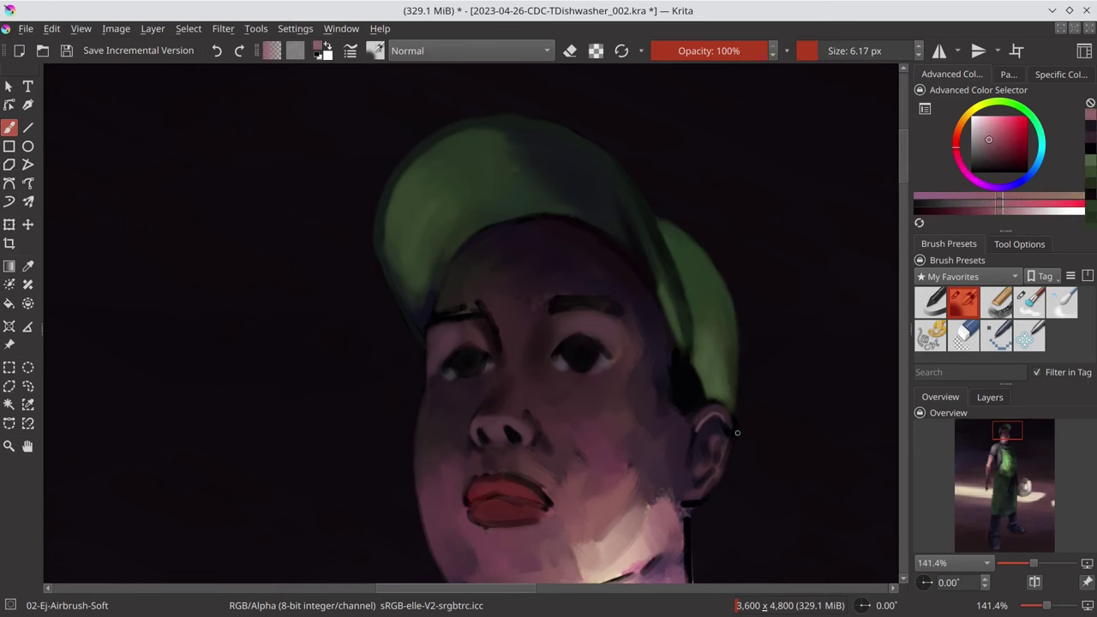
{"action": "key", "text": "ctrl+s"}
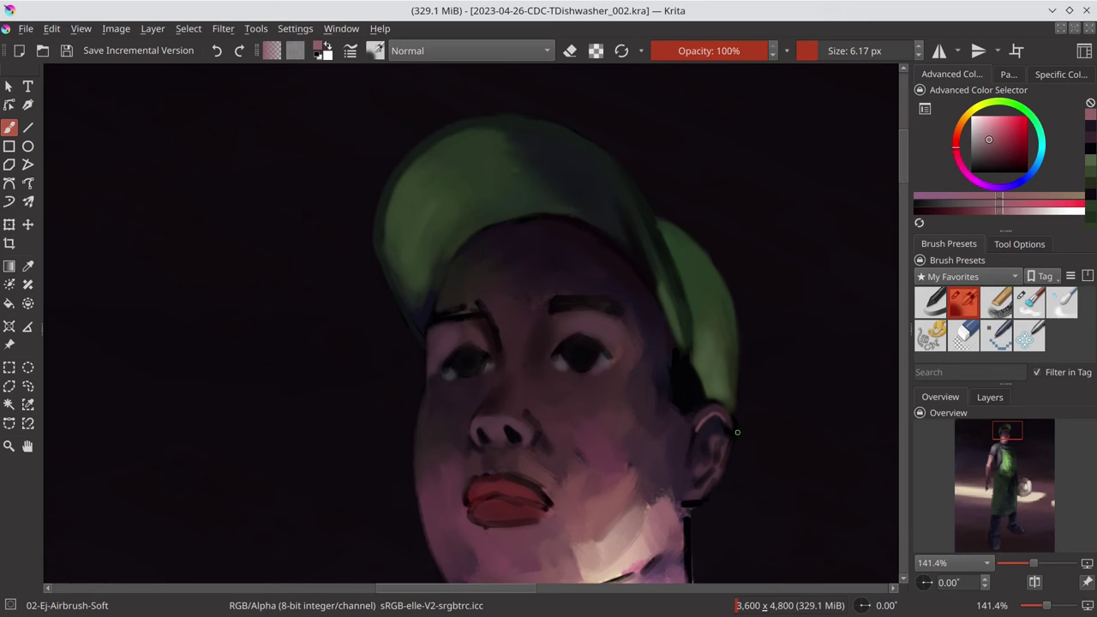
- Soften the forehead under the cap and add a light pink stroke on the jaw near the ear
{"action": "left_click", "coordinate": [437, 335], "text": "ctrl"}
{"action": "left_click_drag", "start_coordinate": [480, 294], "coordinate": [520, 259]}
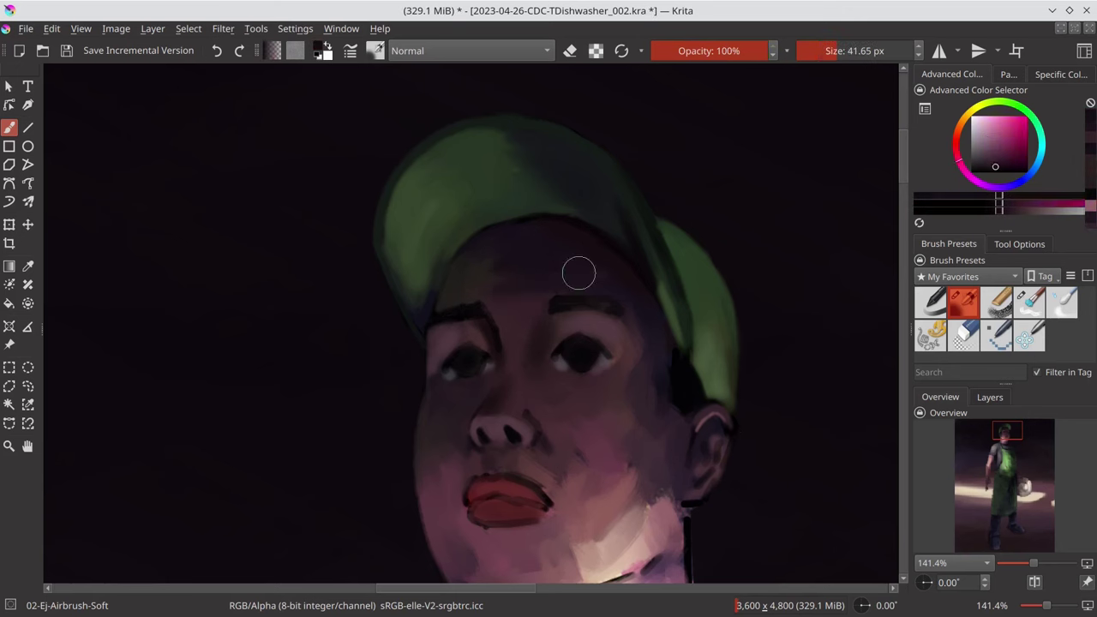
{"action": "left_click", "coordinate": [590, 308], "text": "ctrl"}
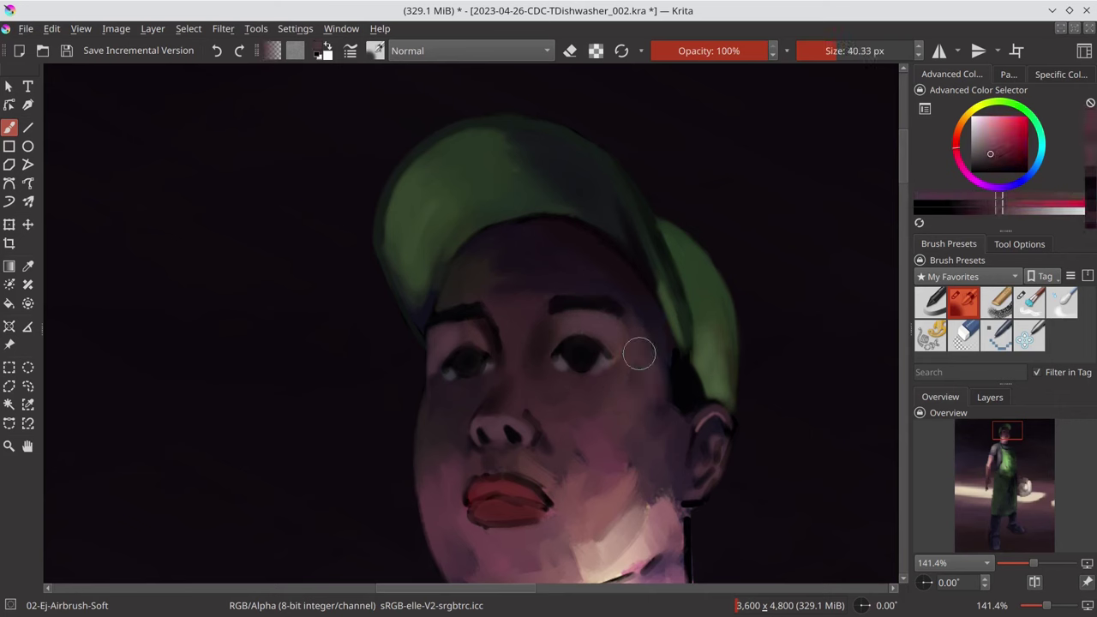
{"action": "left_click_drag", "start_coordinate": [635, 485], "coordinate": [682, 425]}
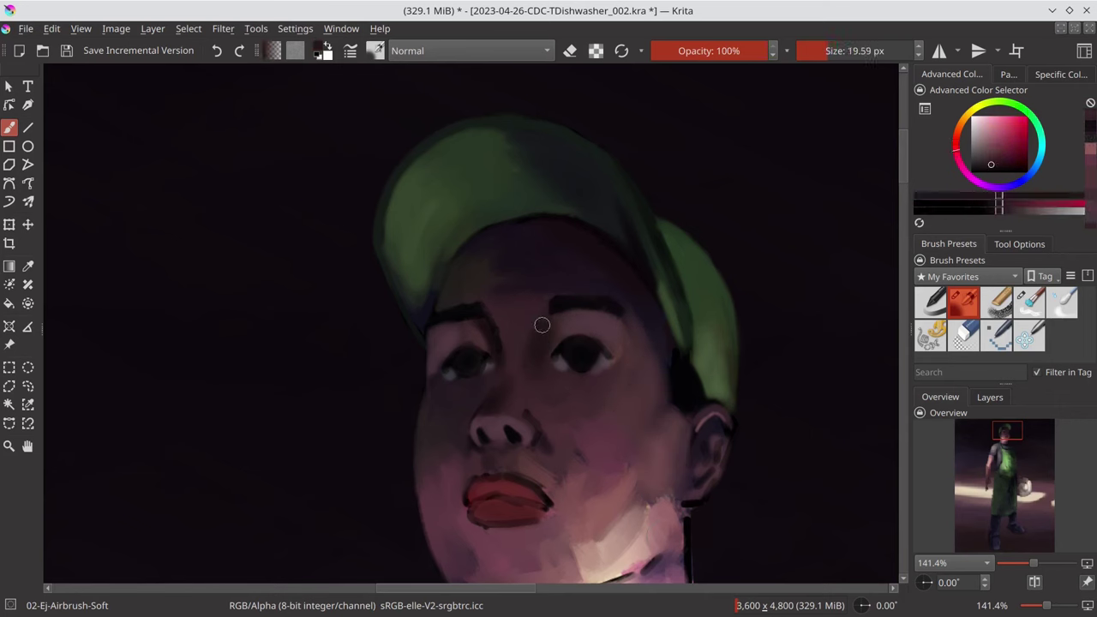
- Refine the left eye shape, touch up the skin around the eyes, and add eye highlights
{"action": "left_click", "coordinate": [515, 347], "text": "ctrl"}
{"action": "left_click_drag", "start_coordinate": [454, 355], "coordinate": [437, 355]}
{"action": "left_click", "coordinate": [466, 380], "text": "ctrl"}
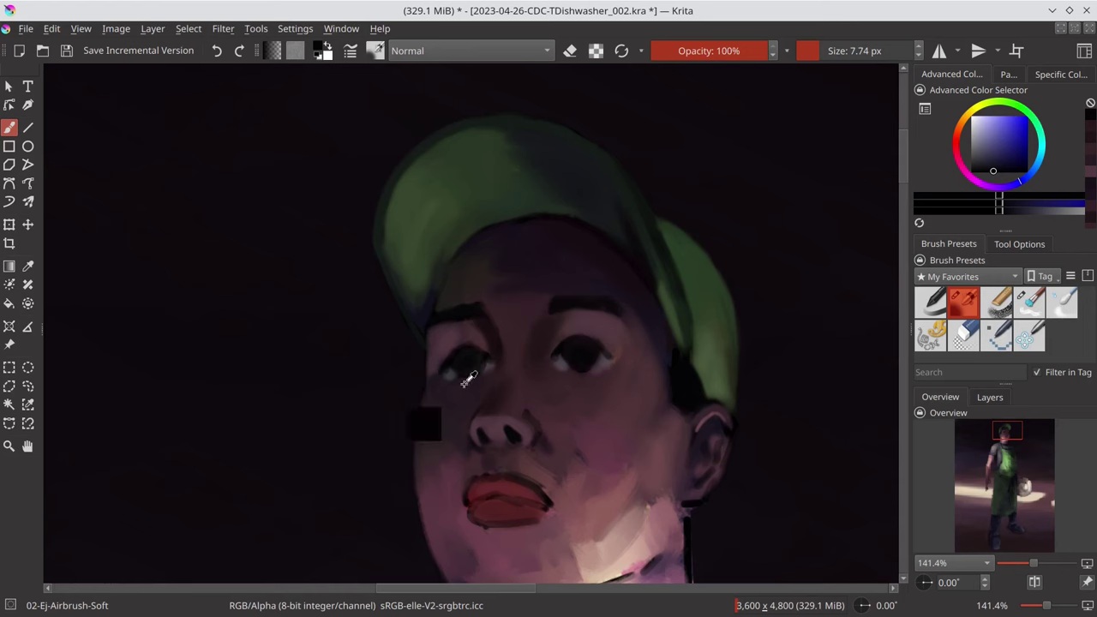
{"action": "left_click", "coordinate": [486, 364], "text": "ctrl"}
{"action": "left_click_drag", "start_coordinate": [454, 318], "coordinate": [476, 318]}
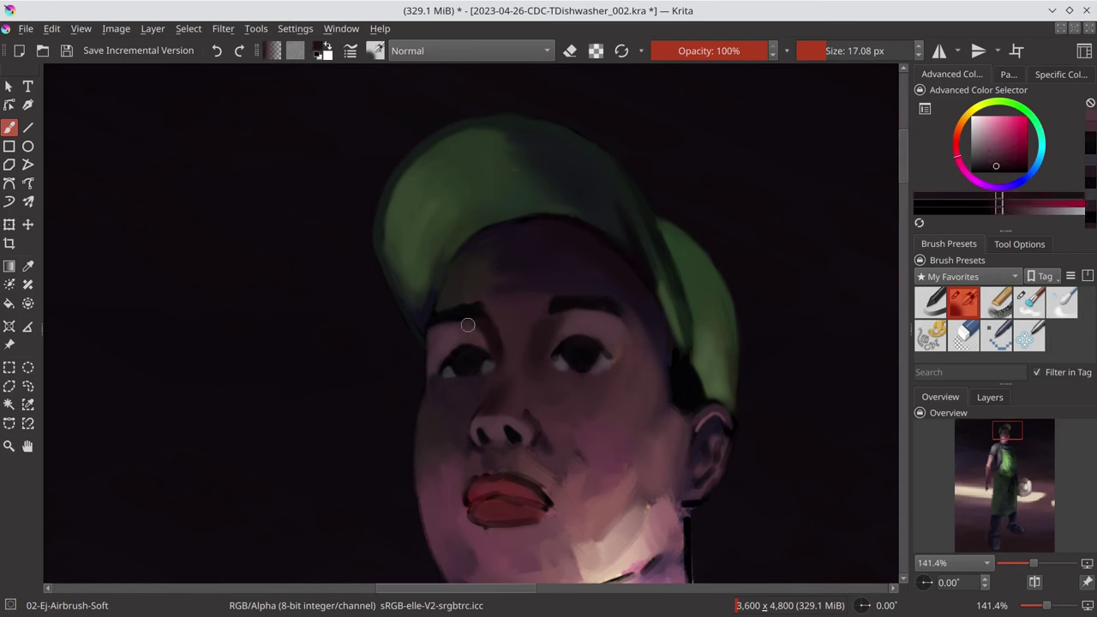
{"action": "left_click", "coordinate": [561, 372], "text": "ctrl"}
{"action": "scroll", "coordinate": [561, 371], "scroll_direction": "down", "scroll_amount": 1}
{"action": "left_click_drag", "start_coordinate": [600, 319], "coordinate": [587, 319]}
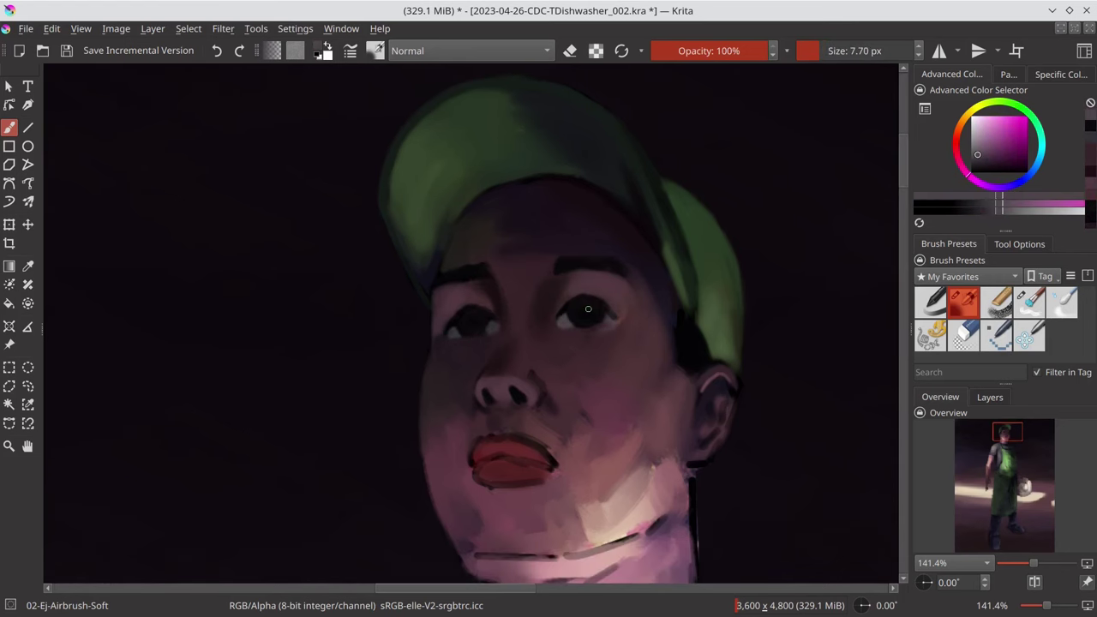
- Check the face mirrored, then paint a large peach light patch across the chin and cheek
{"action": "double_click", "coordinate": [1035, 582]}
{"action": "left_click", "coordinate": [464, 328], "text": "ctrl"}
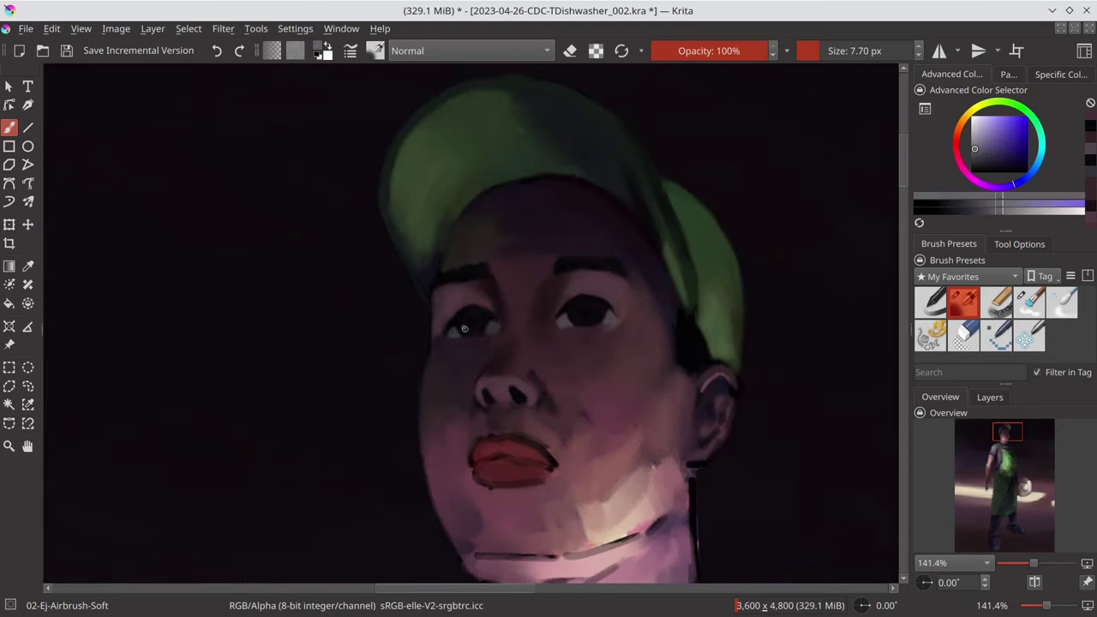
{"action": "left_click", "coordinate": [467, 413], "text": "ctrl"}
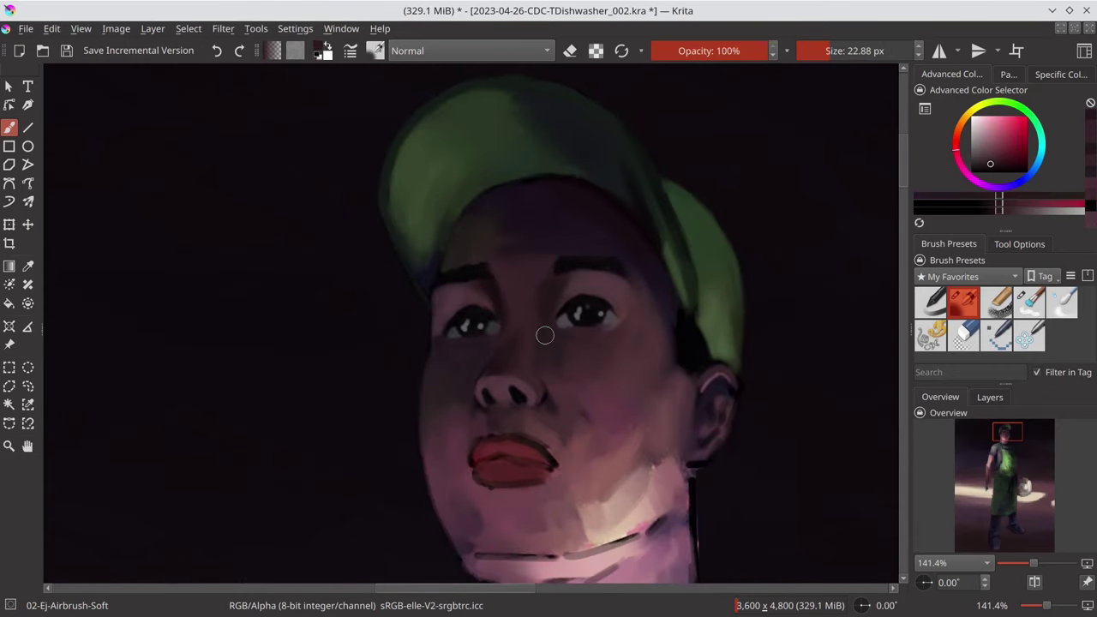
{"action": "left_click", "coordinate": [596, 518], "text": "ctrl"}
{"action": "left_click_drag", "start_coordinate": [514, 527], "coordinate": [634, 506]}
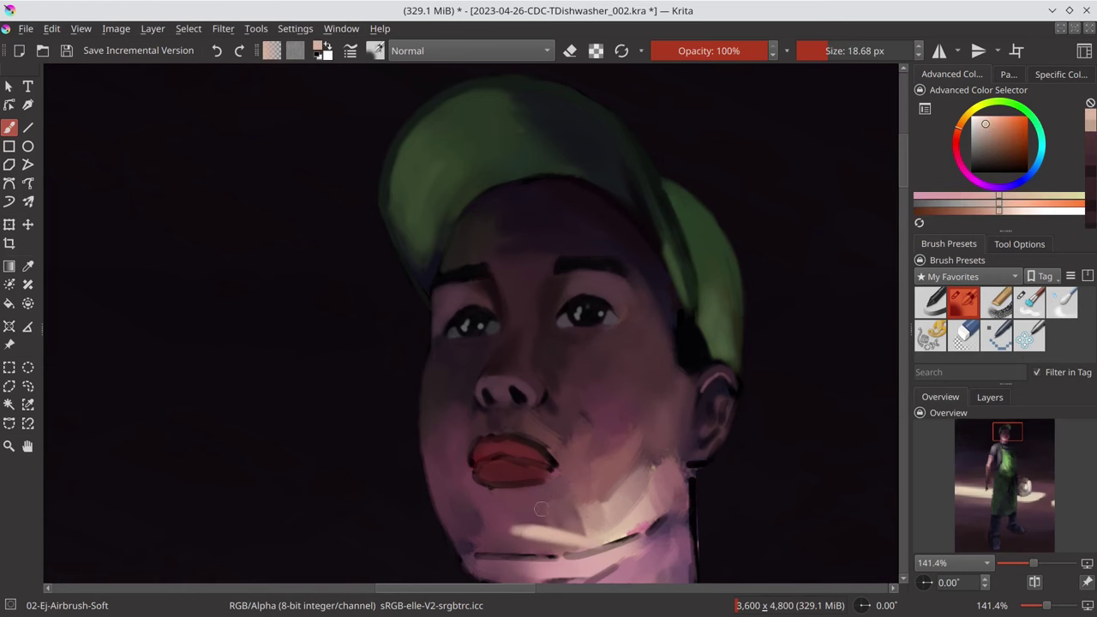
{"action": "left_click", "coordinate": [651, 457], "text": "ctrl"}
{"action": "left_click_drag", "start_coordinate": [652, 457], "coordinate": [600, 433]}
{"action": "key", "text": "bracketleft"}
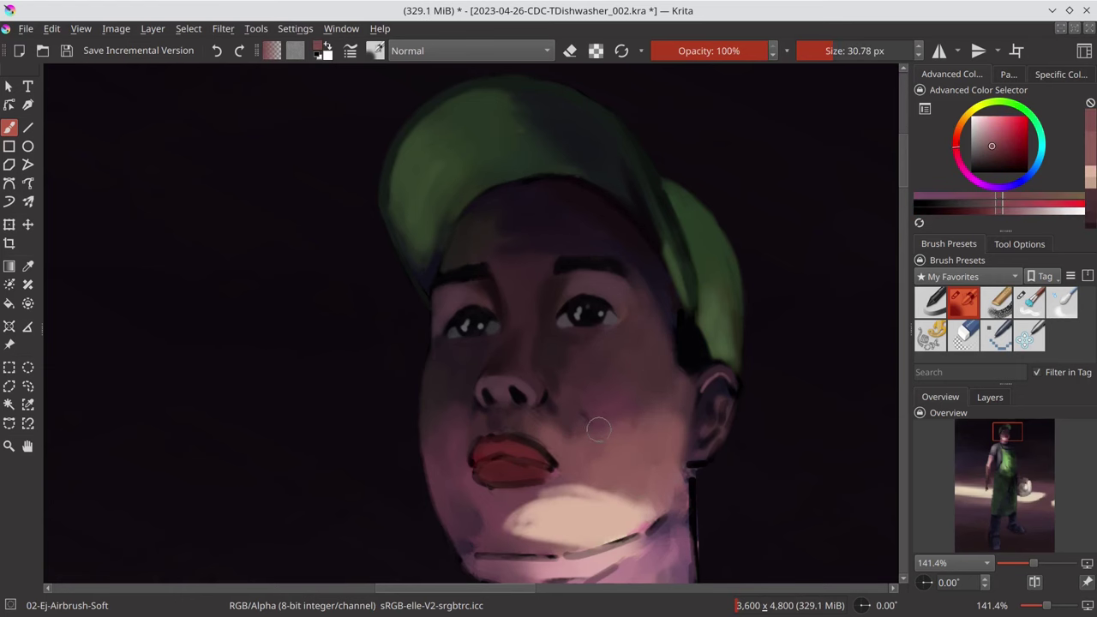
- Paint skin tone on the neck and light grey strokes on the shoulder
{"action": "mouse_move", "coordinate": [435, 410]}
{"action": "left_mouse_down"}
{"action": "mouse_move", "coordinate": [484, 460]}
{"action": "mouse_move", "coordinate": [616, 467]}
{"action": "mouse_move", "coordinate": [594, 363]}
{"action": "left_mouse_up"}
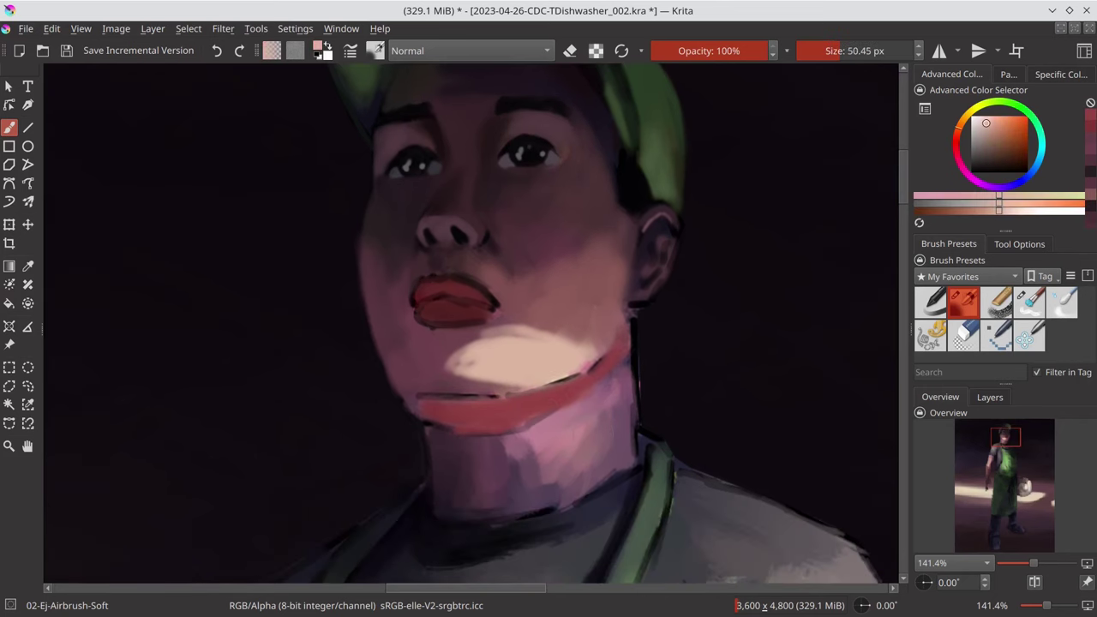
{"action": "left_click_drag", "start_coordinate": [605, 424], "coordinate": [549, 501]}
{"action": "left_click_drag", "start_coordinate": [618, 480], "coordinate": [585, 383]}
{"action": "mouse_move", "coordinate": [712, 445]}
{"action": "left_mouse_down"}
{"action": "mouse_move", "coordinate": [663, 388]}
{"action": "mouse_move", "coordinate": [754, 463]}
{"action": "left_mouse_up"}
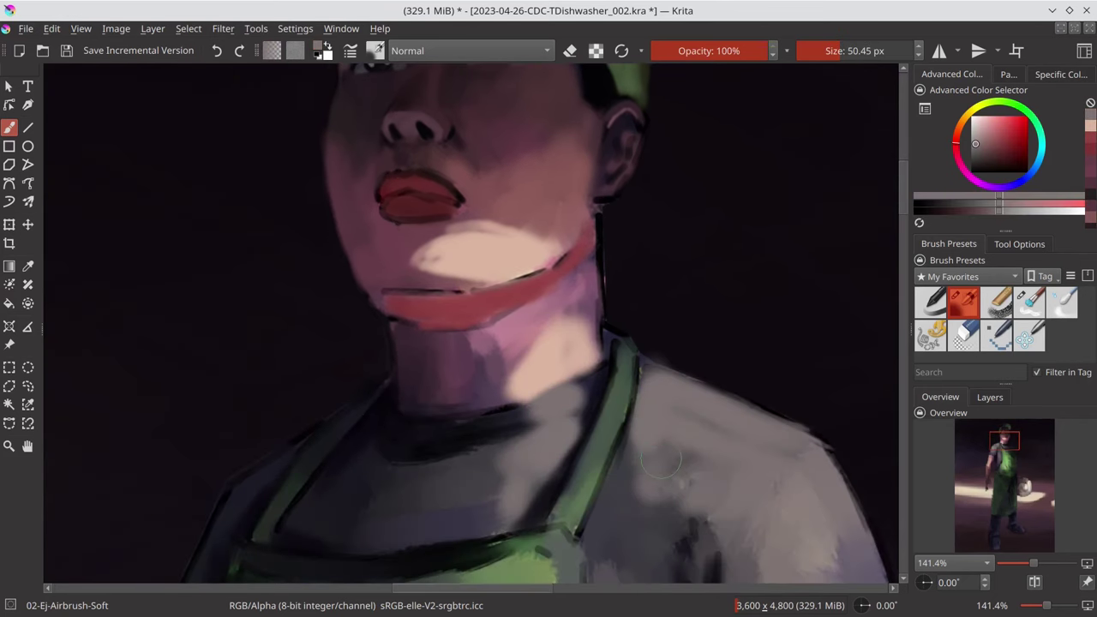
{"action": "left_click_drag", "start_coordinate": [410, 220], "coordinate": [479, 340]}
- Reshape the jaw and chin edge and shade the neck and jaw with dark purple
{"action": "left_click_drag", "start_coordinate": [459, 411], "coordinate": [571, 403]}
{"action": "left_click_drag", "start_coordinate": [484, 425], "coordinate": [437, 488]}
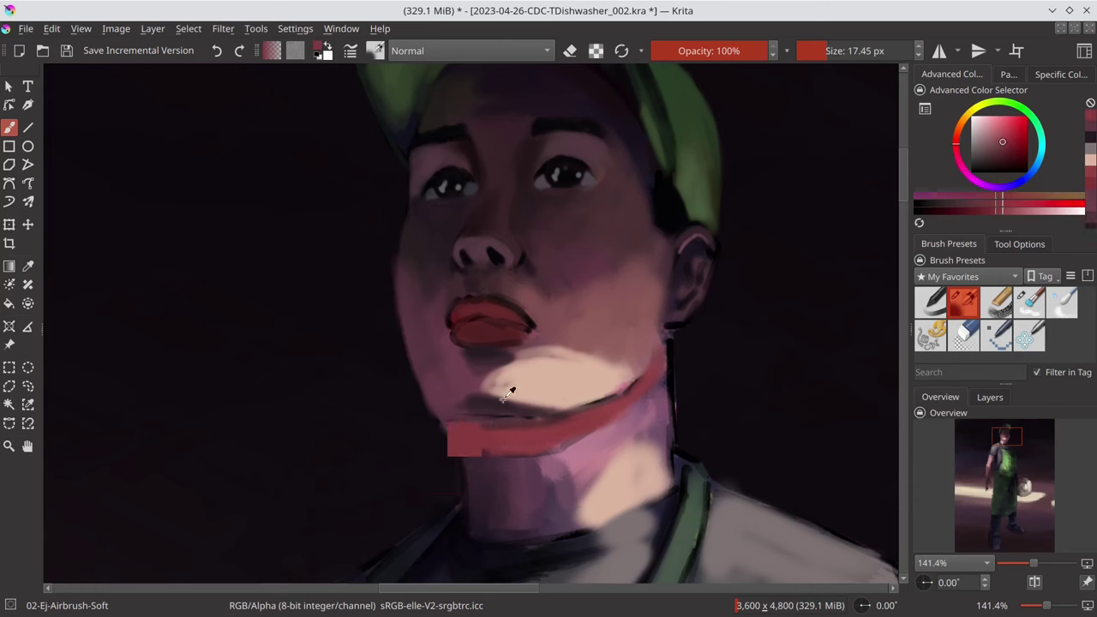
{"action": "left_click_drag", "start_coordinate": [566, 360], "coordinate": [599, 387]}
{"action": "left_click", "coordinate": [531, 480], "text": "ctrl"}
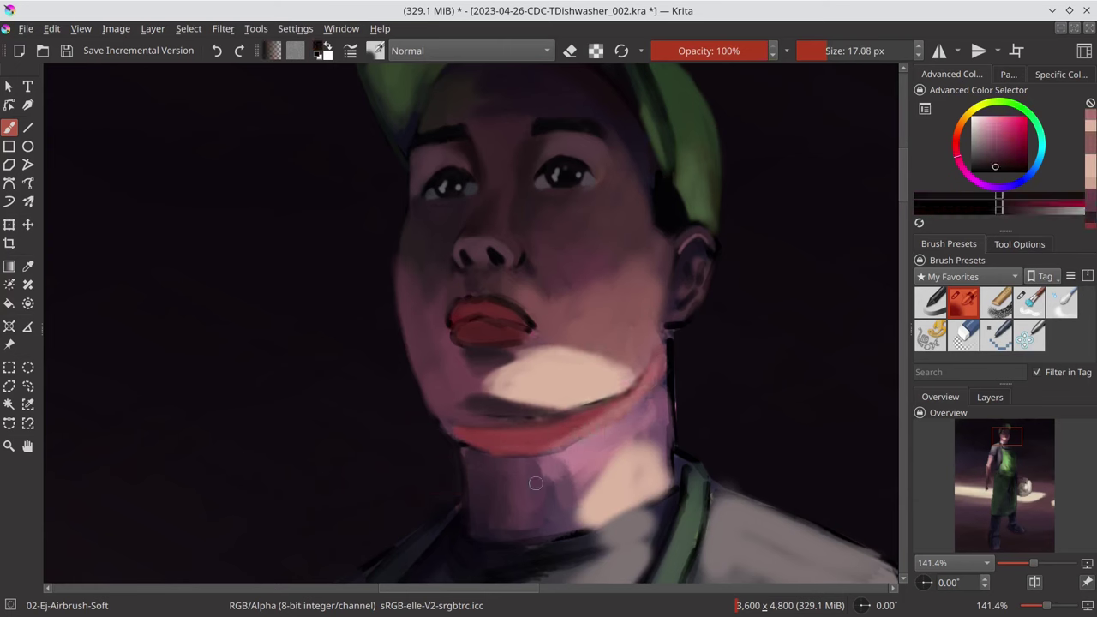
{"action": "left_click_drag", "start_coordinate": [583, 442], "coordinate": [506, 514]}
{"action": "left_click_drag", "start_coordinate": [480, 442], "coordinate": [459, 514]}
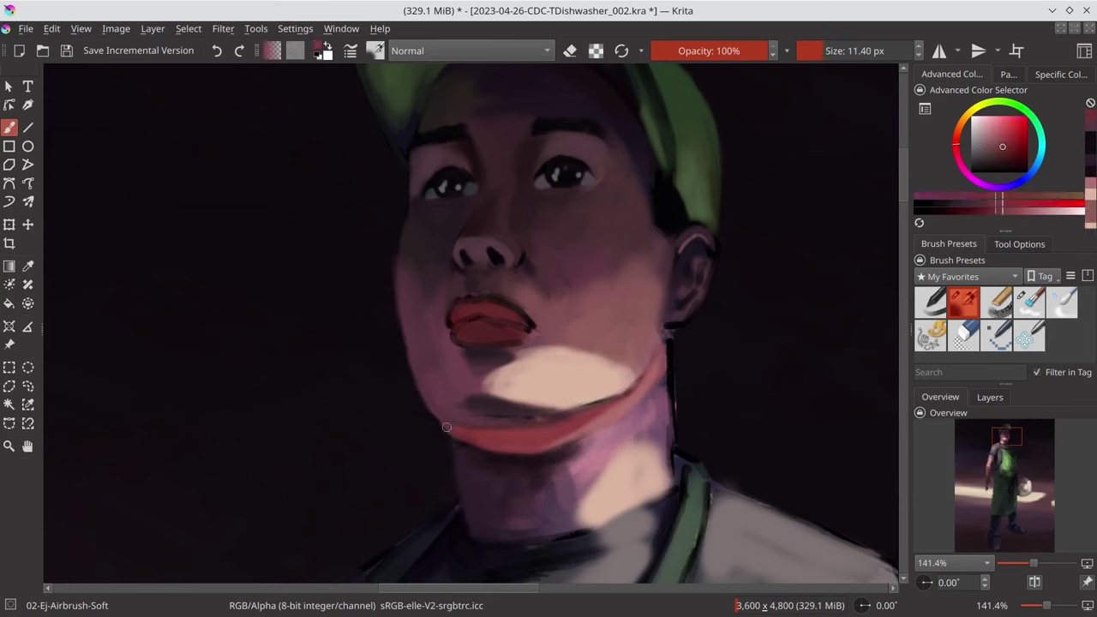
- Add a pink skin-tone stroke along the jaw, sample face tones, and save the painting
{"action": "left_click", "coordinate": [578, 461], "text": "ctrl"}
{"action": "left_click_drag", "start_coordinate": [579, 461], "coordinate": [644, 448]}
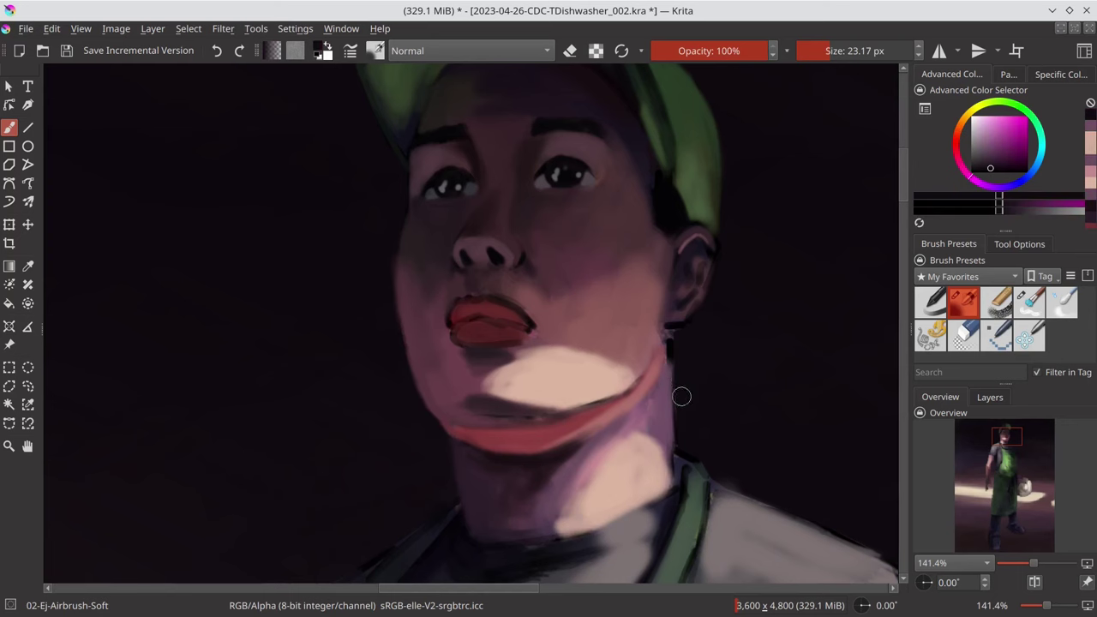
{"action": "left_click", "coordinate": [612, 385], "text": "ctrl"}
{"action": "scroll", "coordinate": [612, 385], "scroll_direction": "down", "scroll_amount": 10}
{"action": "scroll", "coordinate": [555, 375], "scroll_direction": "up", "scroll_amount": 8}
{"action": "left_click", "coordinate": [555, 375], "text": "ctrl"}
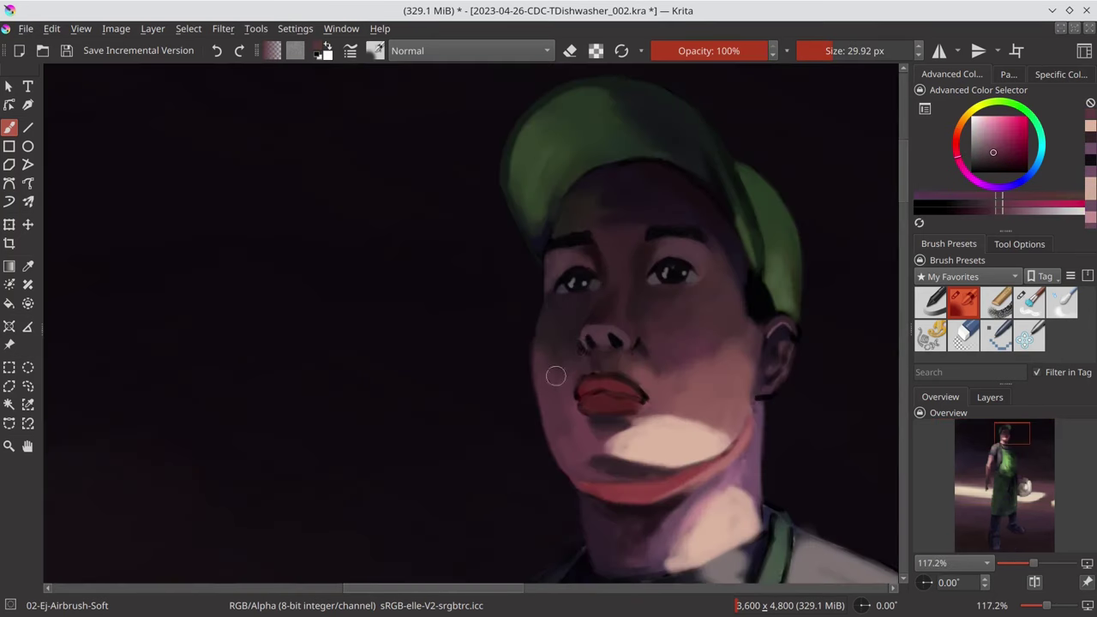
{"action": "scroll", "coordinate": [597, 444], "scroll_direction": "up", "scroll_amount": 2}
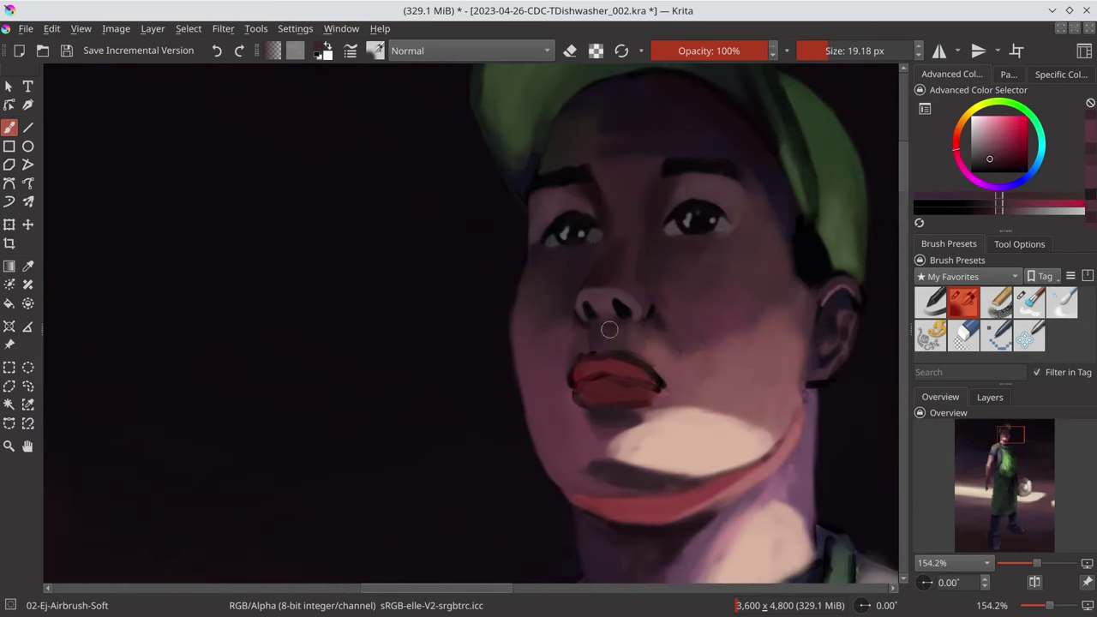
{"action": "left_click", "coordinate": [798, 208], "text": "ctrl"}
{"action": "scroll", "coordinate": [789, 361], "scroll_direction": "down", "scroll_amount": 12}
{"action": "key", "text": "ctrl+s"}
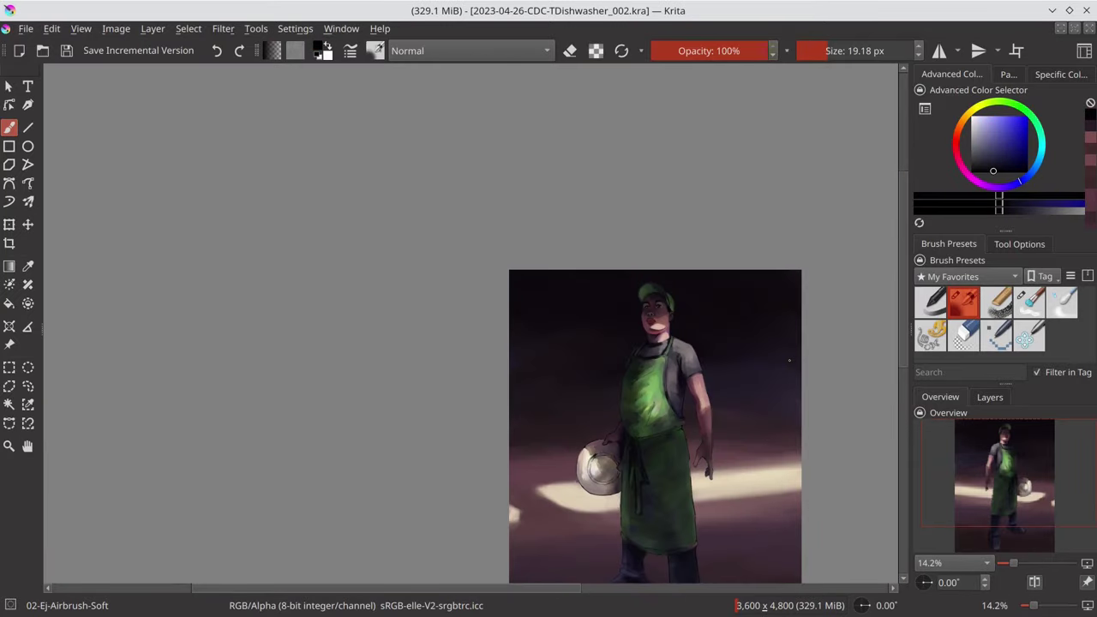
- Repaint the lips in an even dark red sampled from the existing lip colour
{"action": "left_click_drag", "start_coordinate": [790, 360], "coordinate": [701, 228]}
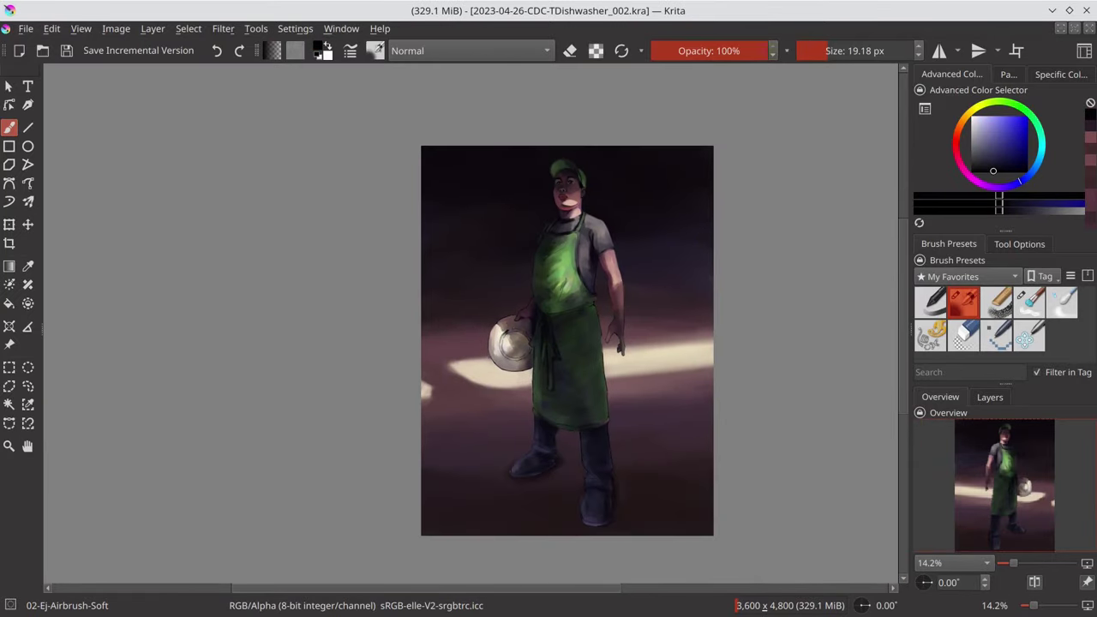
{"action": "scroll", "coordinate": [565, 199], "scroll_direction": "up", "scroll_amount": 11}
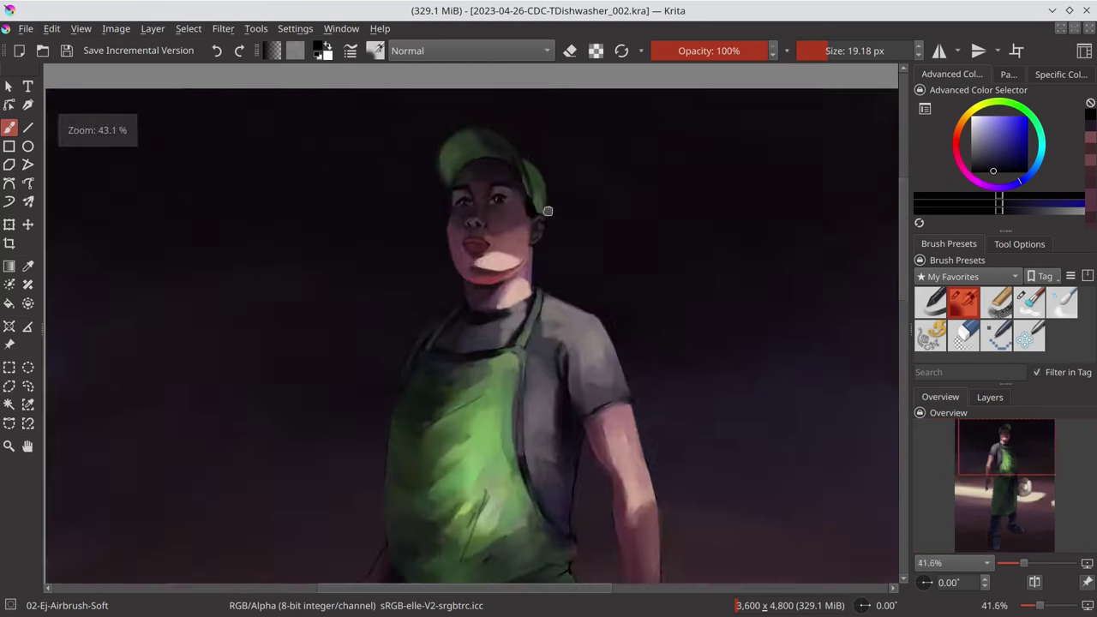
{"action": "left_click", "coordinate": [392, 340], "text": "ctrl"}
{"action": "left_click", "coordinate": [380, 323], "text": "ctrl"}
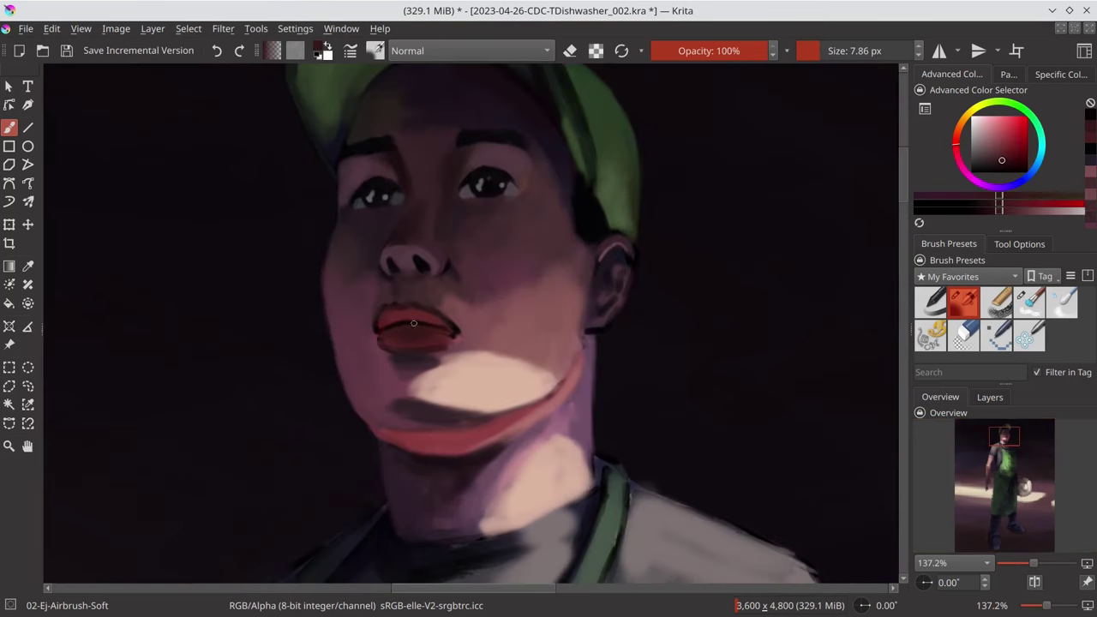
{"action": "left_click_drag", "start_coordinate": [446, 300], "coordinate": [396, 339]}
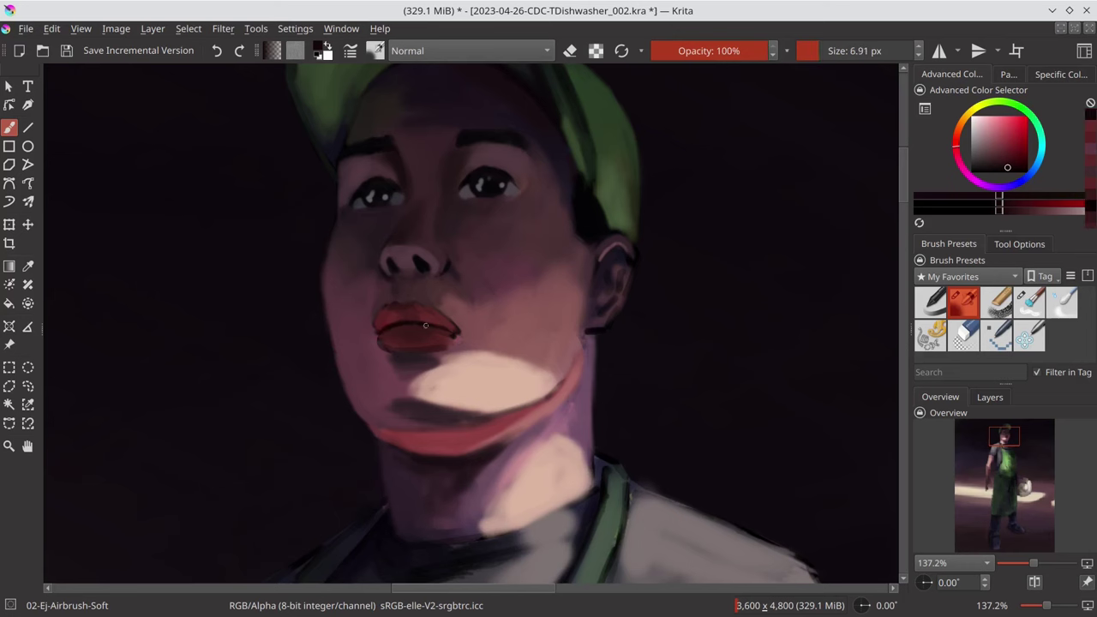
{"action": "key", "text": "bracketright"}
{"action": "left_click", "coordinate": [387, 333], "text": "ctrl"}
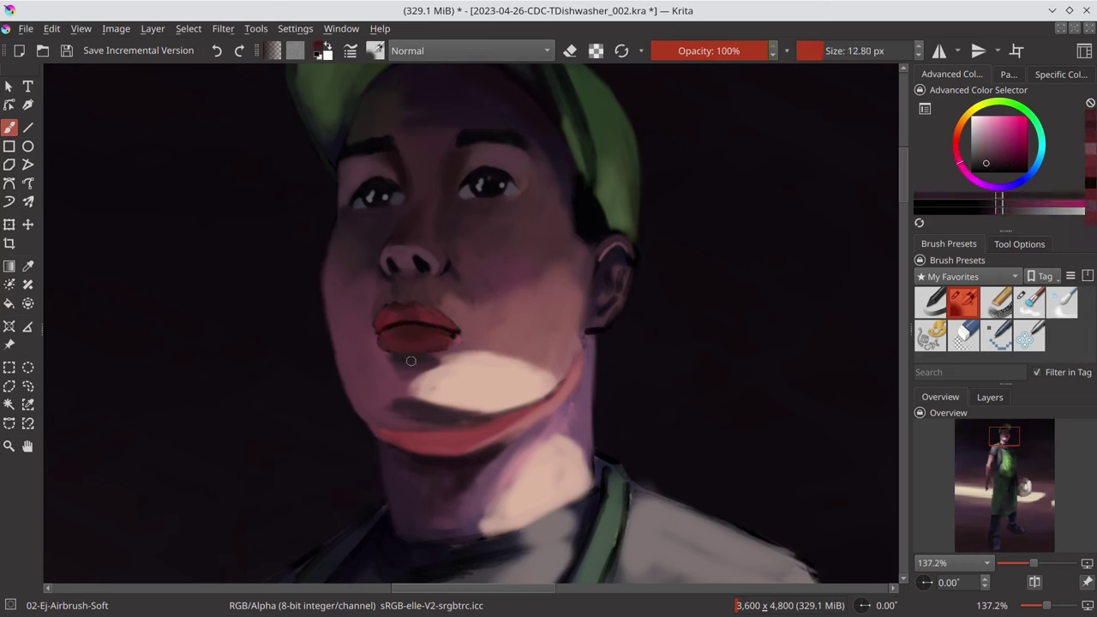
{"action": "key", "text": "bracketleft"}
- Pick a light muted pink with a smaller brush for the lip highlight
{"action": "left_click", "coordinate": [396, 324], "text": "ctrl"}
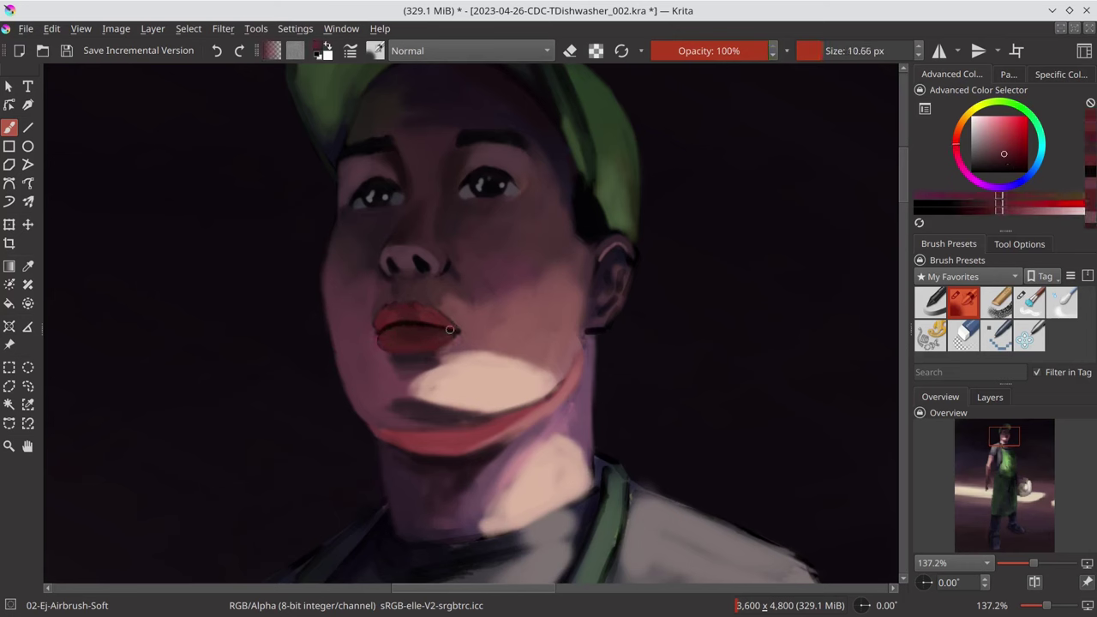
{"action": "left_click", "coordinate": [410, 246], "text": "ctrl"}
{"action": "key", "text": "bracketleft"}
{"action": "key", "text": "bracketleft"}
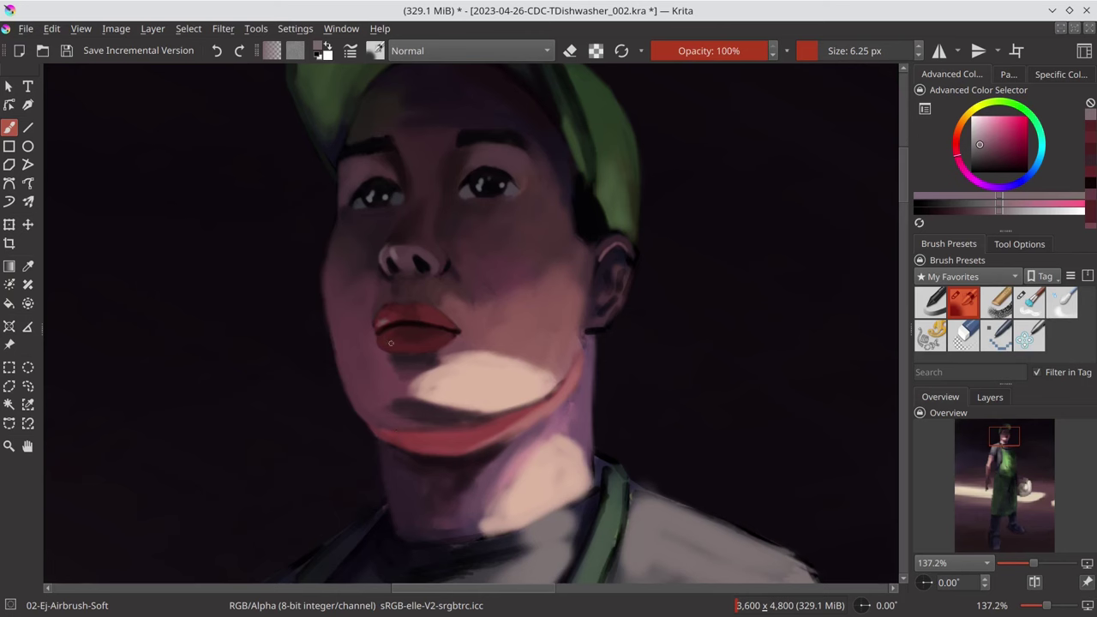
{"action": "scroll", "coordinate": [514, 233], "scroll_direction": "down", "scroll_amount": 5}
{"action": "scroll", "coordinate": [515, 233], "scroll_direction": "up", "scroll_amount": 5}
{"action": "scroll", "coordinate": [515, 233], "scroll_direction": "down", "scroll_amount": 2}
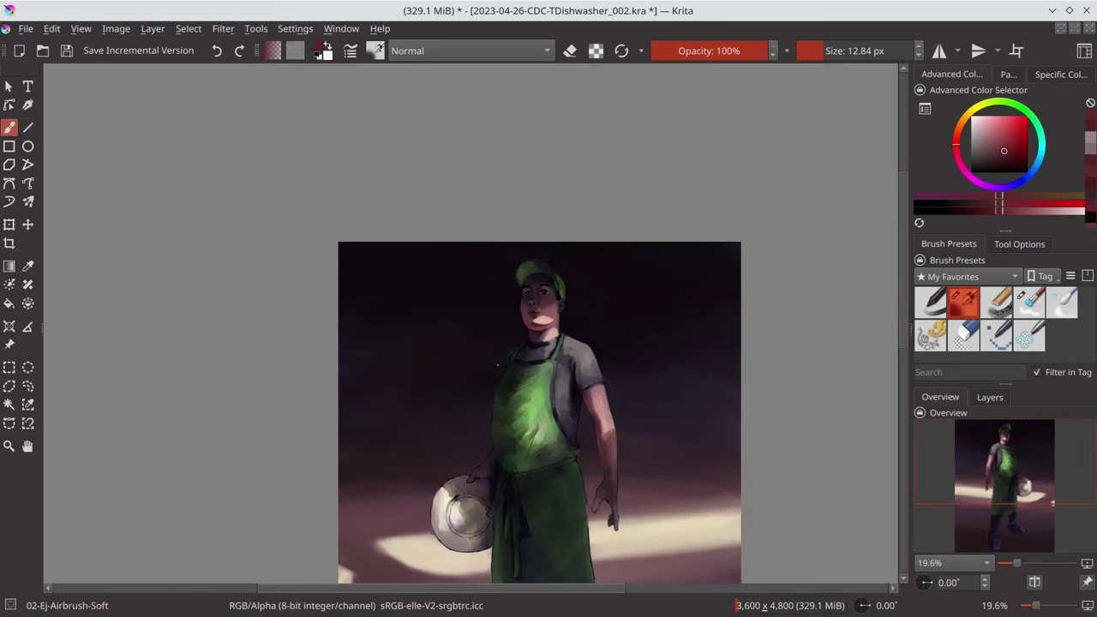
{"action": "scroll", "coordinate": [514, 233], "scroll_direction": "up", "scroll_amount": 2}
- Sample muted and lighter cheek pinks with a larger brush to smooth the cheek skin
{"action": "left_click", "coordinate": [421, 310], "text": "ctrl"}
{"action": "key", "text": "bracketright"}
{"action": "key", "text": "bracketright"}
{"action": "key", "text": "bracketright"}
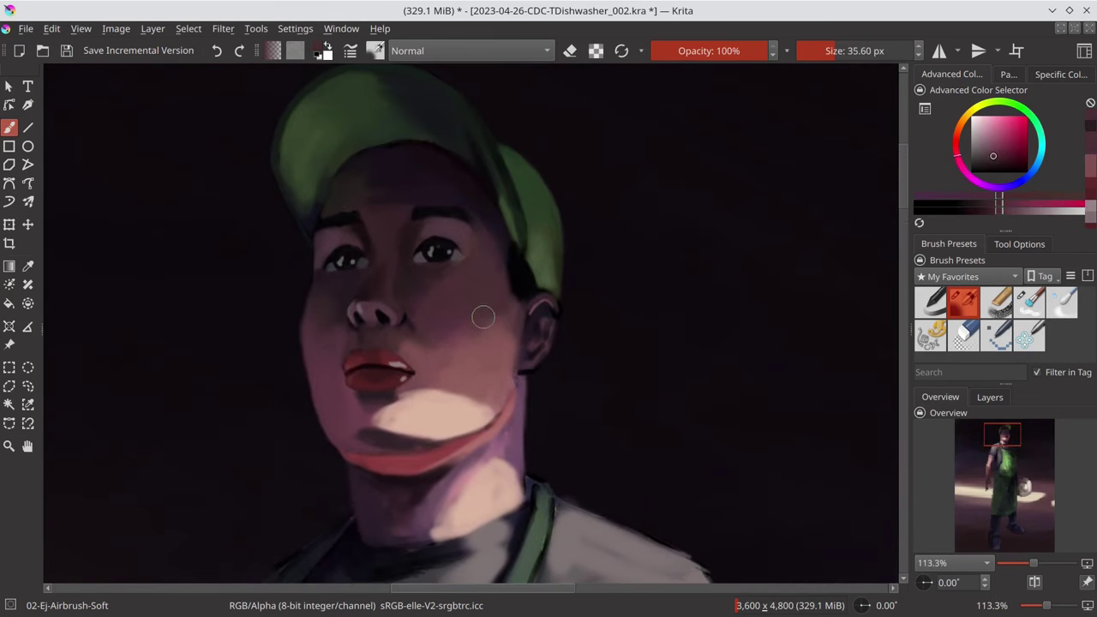
{"action": "key", "text": "bracketright"}
{"action": "key", "text": "bracketright"}
{"action": "left_click", "coordinate": [446, 388], "text": "ctrl"}
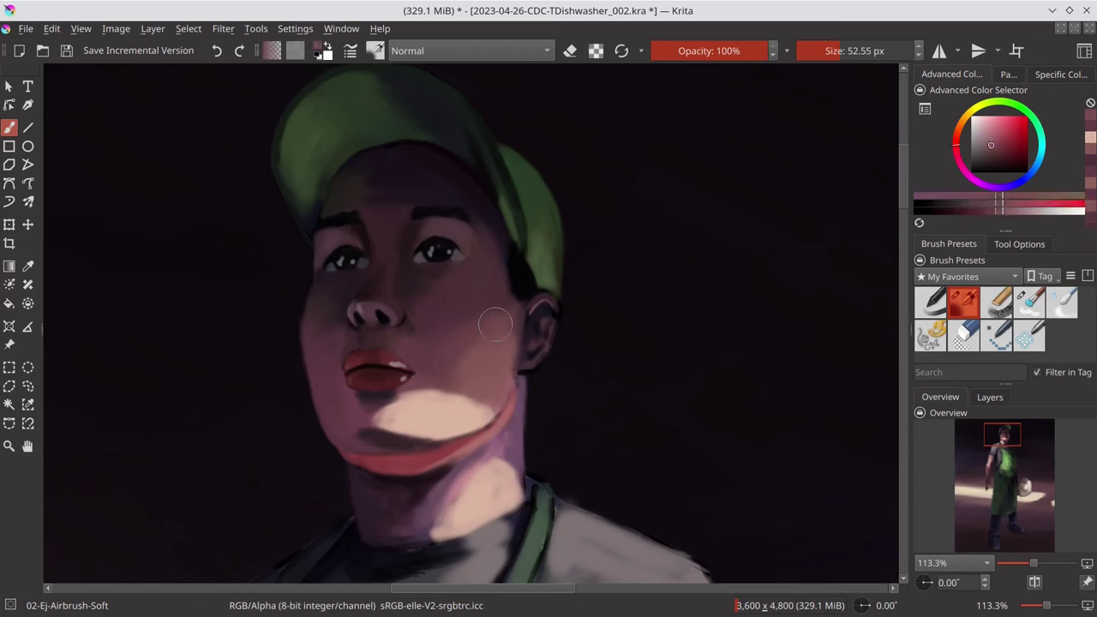
{"action": "key", "text": "bracketleft"}
{"action": "key", "text": "bracketleft"}
{"action": "scroll", "coordinate": [495, 212], "scroll_direction": "down", "scroll_amount": 5}
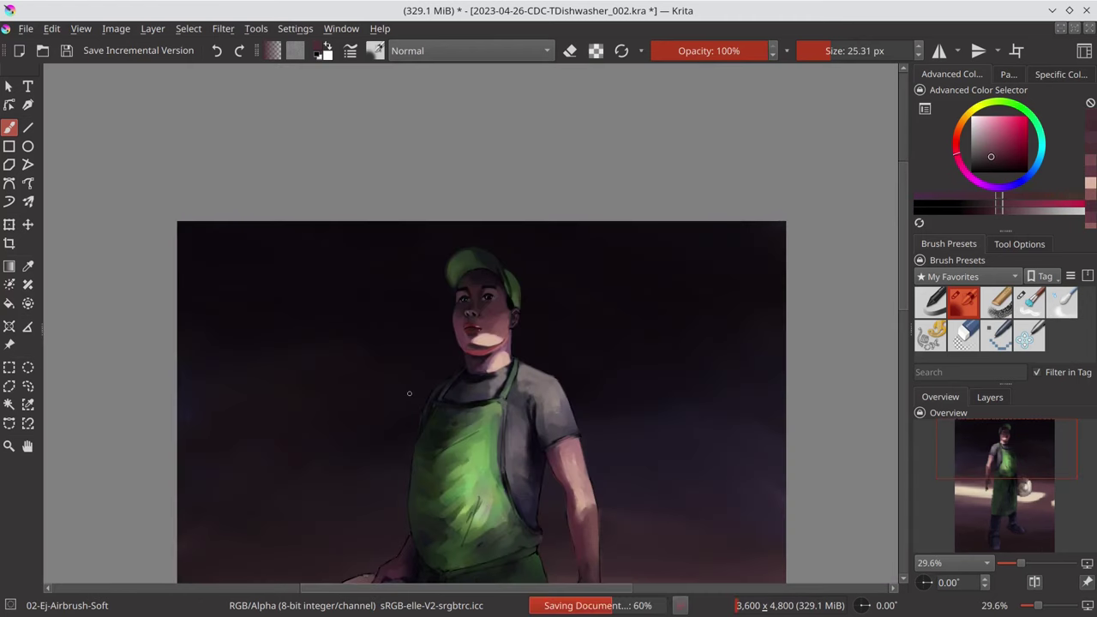
{"action": "scroll", "coordinate": [487, 298], "scroll_direction": "up", "scroll_amount": 6}
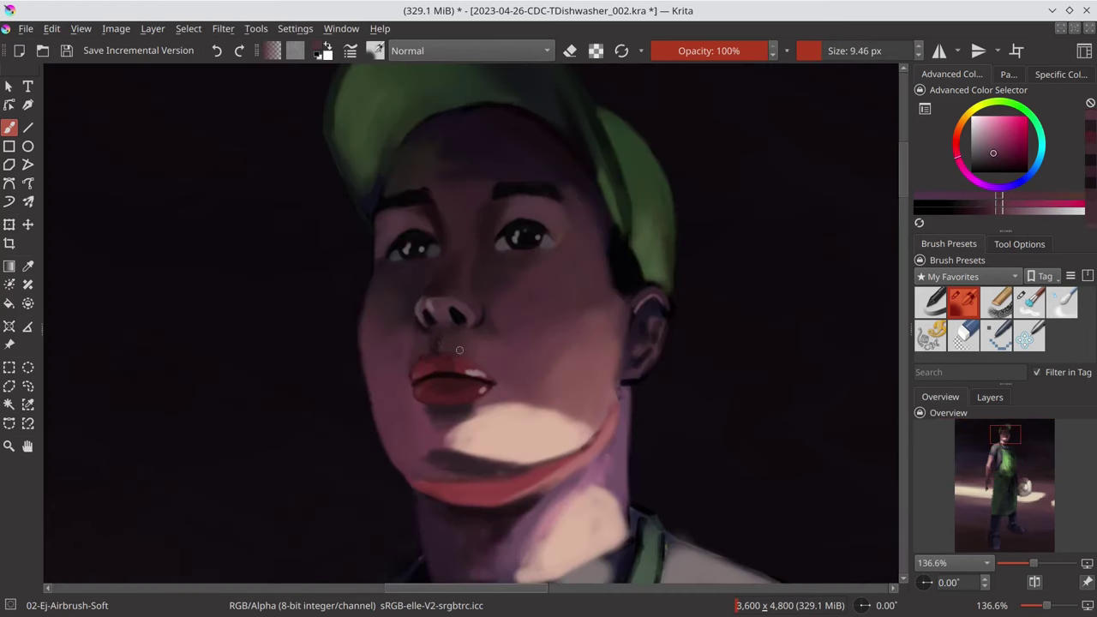
{"action": "scroll", "coordinate": [498, 354], "scroll_direction": "down", "scroll_amount": 5}
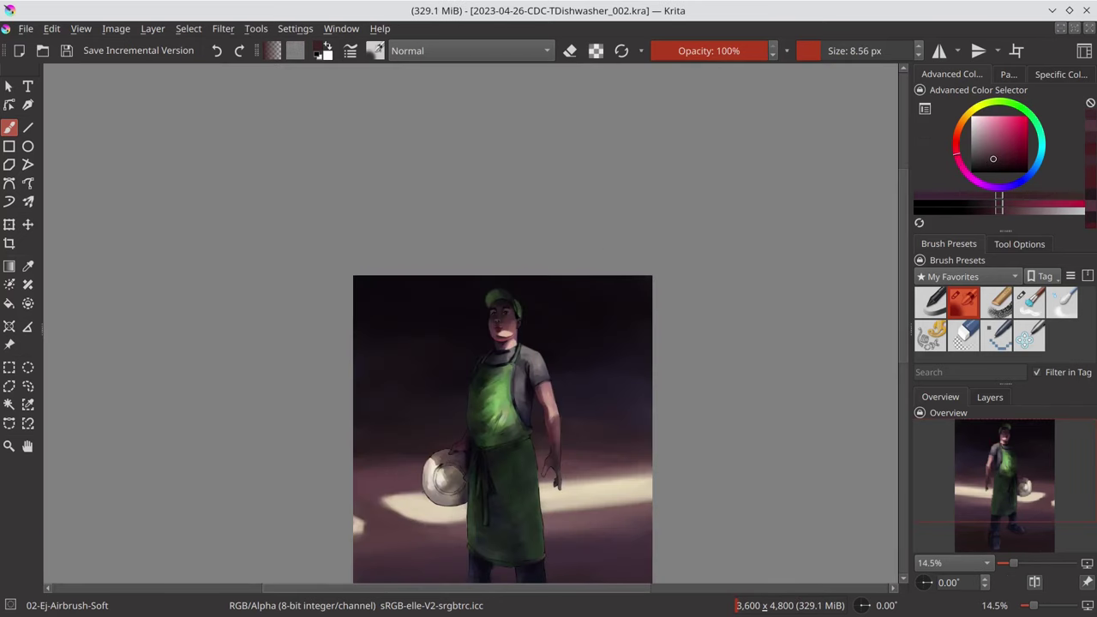
{"action": "scroll", "coordinate": [493, 360], "scroll_direction": "up", "scroll_amount": 6}
- Paint light strokes along the ear outline, then pick reddish and dark purple tones
{"action": "left_click", "coordinate": [488, 370], "text": "ctrl"}
{"action": "key", "text": "bracketright"}
{"action": "key", "text": "bracketright"}
{"action": "key", "text": "bracketright"}
{"action": "left_click", "coordinate": [488, 370], "text": "ctrl"}
{"action": "left_click_drag", "start_coordinate": [488, 369], "coordinate": [498, 305]}
{"action": "key", "text": "bracketleft"}
{"action": "key", "text": "bracketleft"}
{"action": "key", "text": "bracketleft"}
{"action": "left_click", "coordinate": [470, 364], "text": "ctrl"}
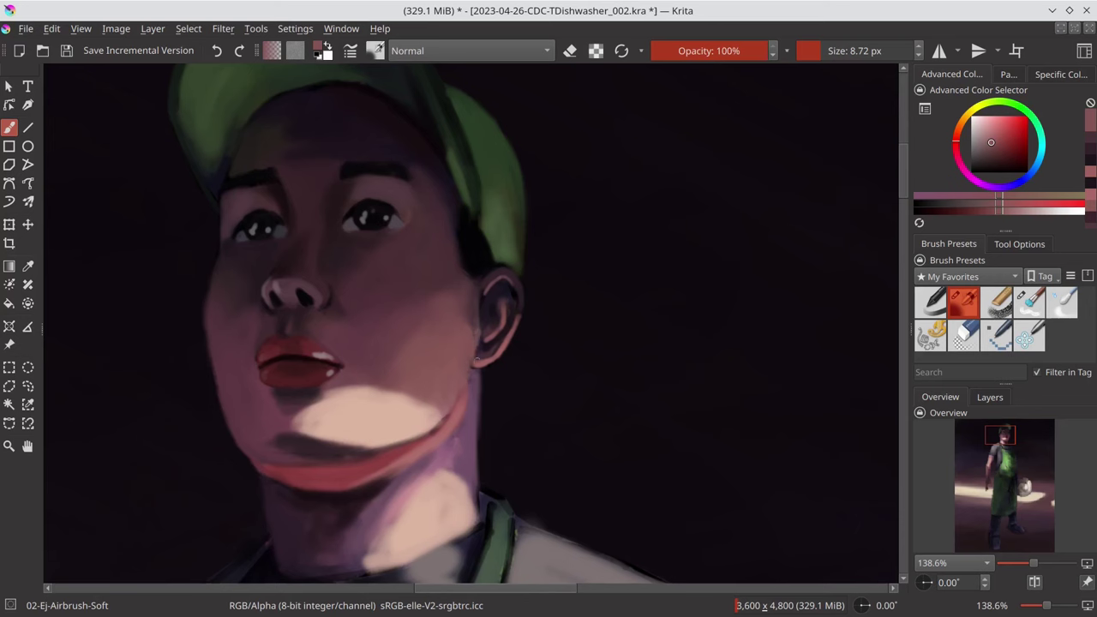
{"action": "left_click", "coordinate": [475, 325], "text": "ctrl"}
{"action": "key", "text": "bracketright"}
- Pick neck pink and darker bluish purples for shading the collar edge
{"action": "scroll", "coordinate": [476, 343], "scroll_direction": "down", "scroll_amount": 8}
{"action": "scroll", "coordinate": [468, 276], "scroll_direction": "up", "scroll_amount": 9}
{"action": "key", "text": "bracketleft"}
{"action": "key", "text": "bracketleft"}
{"action": "key", "text": "bracketleft"}
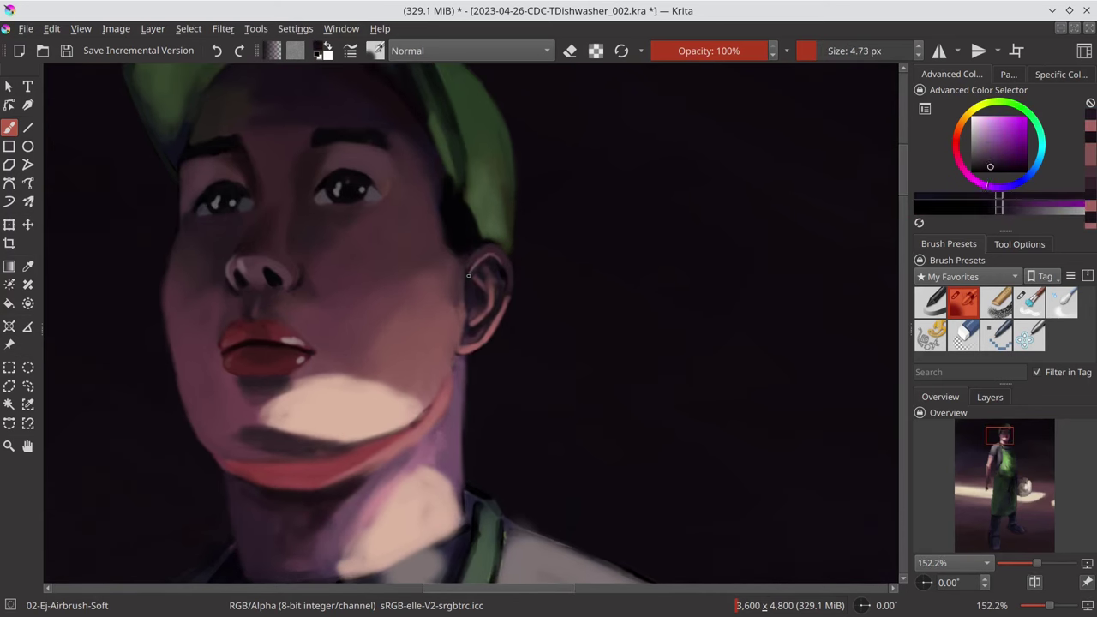
{"action": "left_click", "coordinate": [468, 275], "text": "ctrl"}
{"action": "scroll", "coordinate": [480, 266], "scroll_direction": "down", "scroll_amount": 2}
{"action": "scroll", "coordinate": [534, 245], "scroll_direction": "up", "scroll_amount": 1}
{"action": "key", "text": "bracketright"}
{"action": "key", "text": "bracketright"}
{"action": "key", "text": "bracketright"}
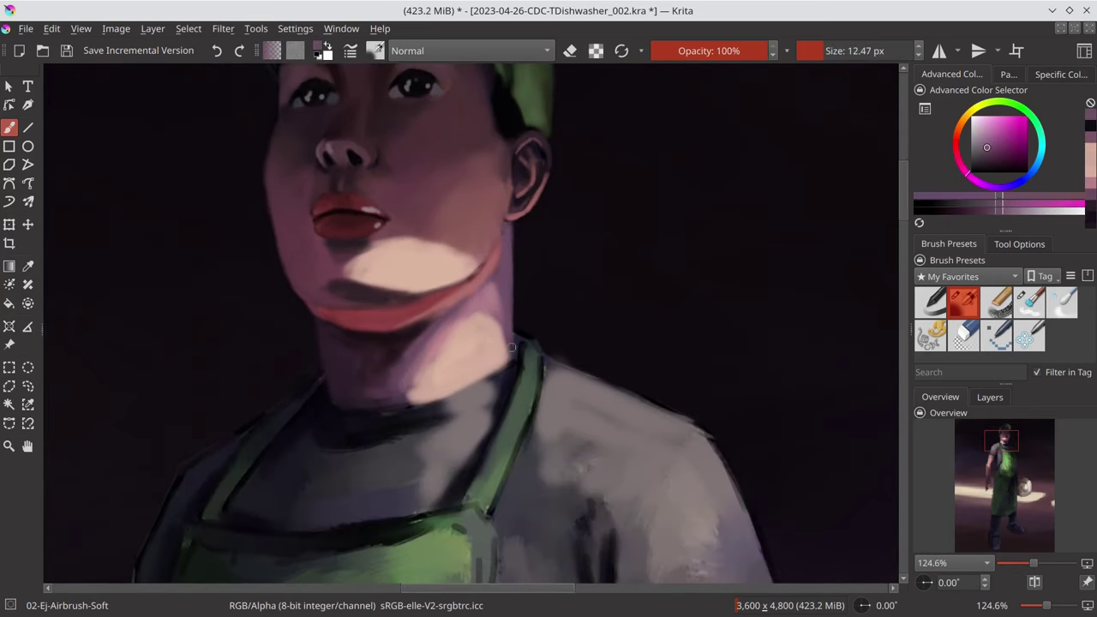
{"action": "left_click", "coordinate": [532, 309], "text": "ctrl"}
{"action": "key", "text": "bracketright"}
{"action": "key", "text": "bracketright"}
{"action": "key", "text": "bracketright"}
{"action": "scroll", "coordinate": [543, 223], "scroll_direction": "up", "scroll_amount": 1}
{"action": "scroll", "coordinate": [507, 317], "scroll_direction": "down", "scroll_amount": 2}
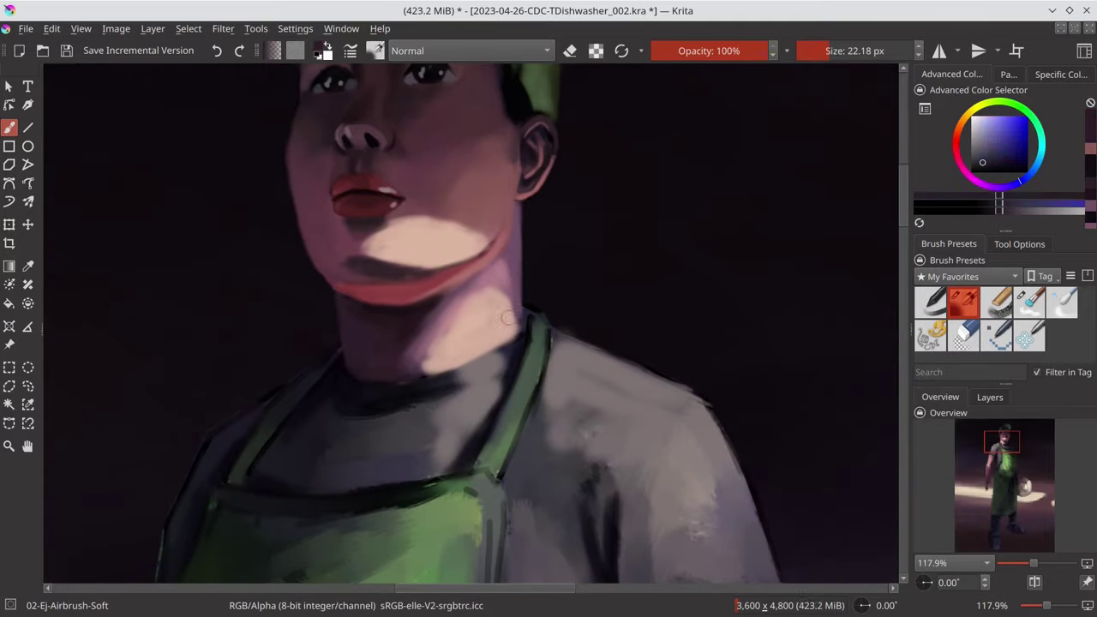
{"action": "left_click", "coordinate": [507, 317], "text": "ctrl"}
{"action": "key", "text": "bracketleft"}
{"action": "key", "text": "bracketleft"}
{"action": "key", "text": "bracketleft"}
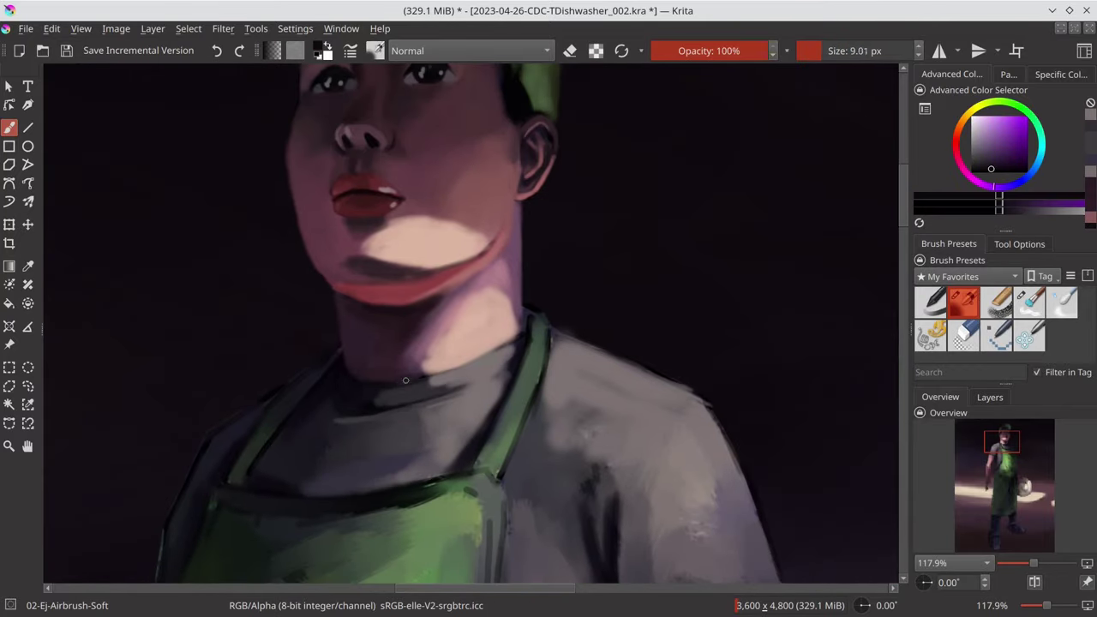
- Repaint the apron strap a brighter green and save the painting
{"action": "left_click", "coordinate": [514, 403], "text": "ctrl"}
{"action": "key", "text": "bracketright"}
{"action": "key", "text": "bracketright"}
{"action": "left_click_drag", "start_coordinate": [481, 471], "coordinate": [512, 445]}
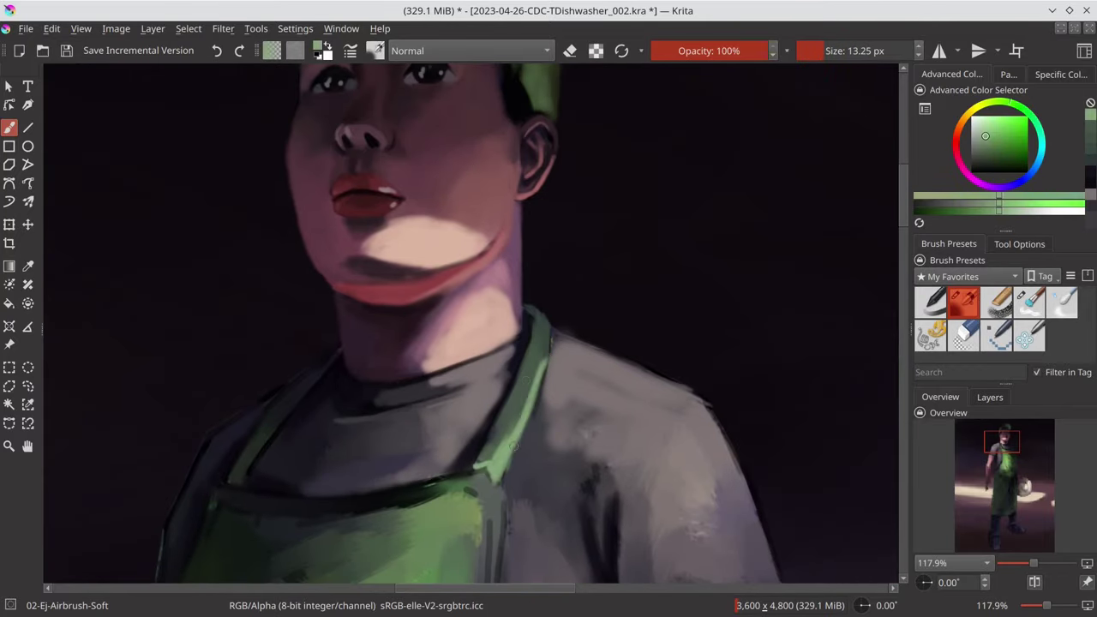
{"action": "left_click", "coordinate": [513, 445], "text": "ctrl"}
{"action": "key", "text": "bracketright"}
{"action": "key", "text": "bracketright"}
{"action": "key", "text": "bracketright"}
{"action": "left_click", "coordinate": [458, 463], "text": "ctrl"}
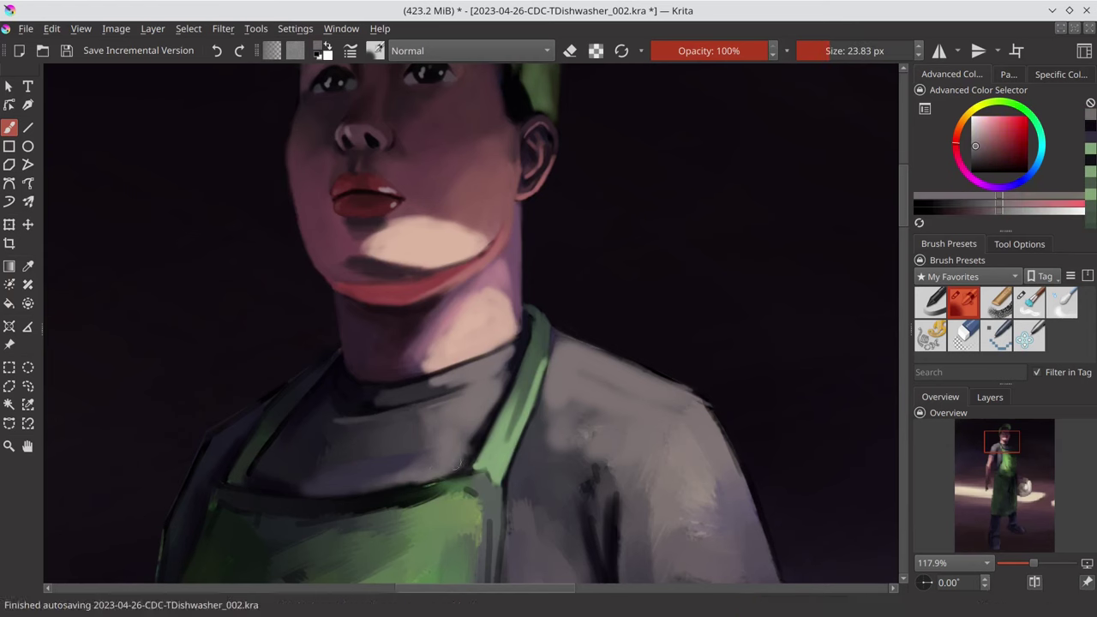
{"action": "scroll", "coordinate": [459, 463], "scroll_direction": "down", "scroll_amount": 5, "text": "ctrl"}
{"action": "scroll", "coordinate": [459, 463], "scroll_direction": "down", "scroll_amount": 2, "text": "ctrl"}
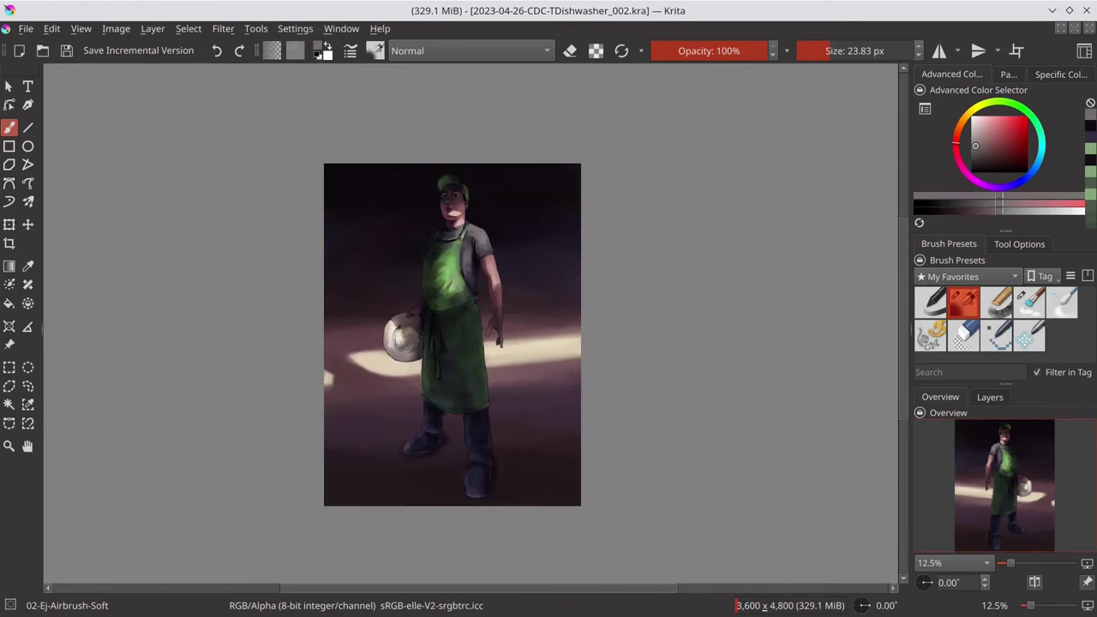
{"action": "key", "text": "ctrl+s"}
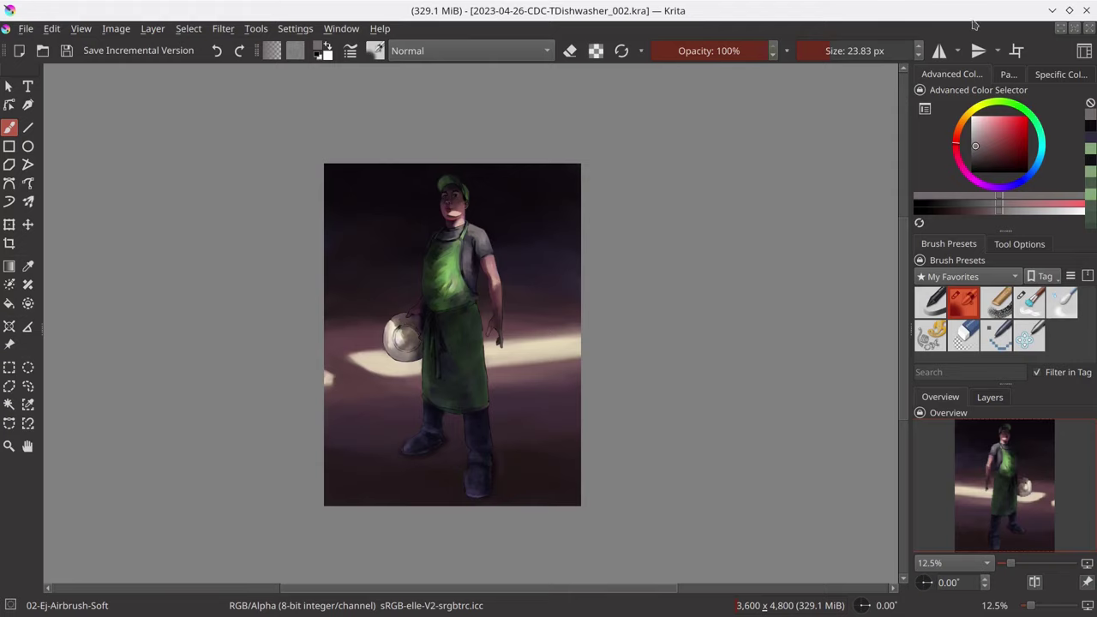
- Zoom in on the face and chest, sample purple tones, and paint lighter strokes on the shirt
{"action": "key", "text": "1"}
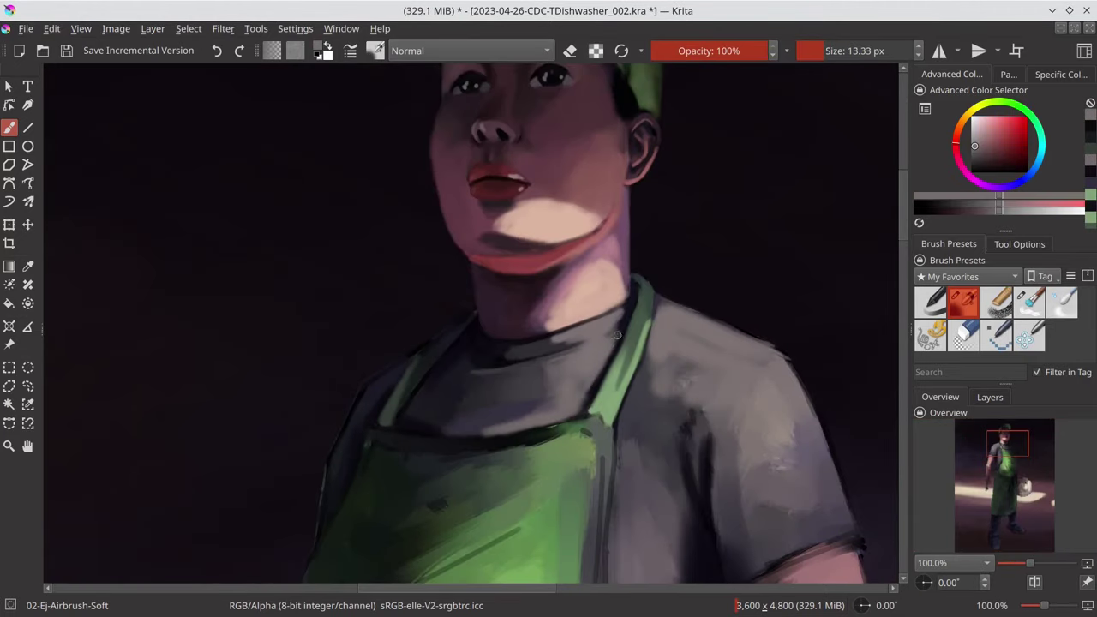
{"action": "left_click", "coordinate": [385, 354], "text": "ctrl"}
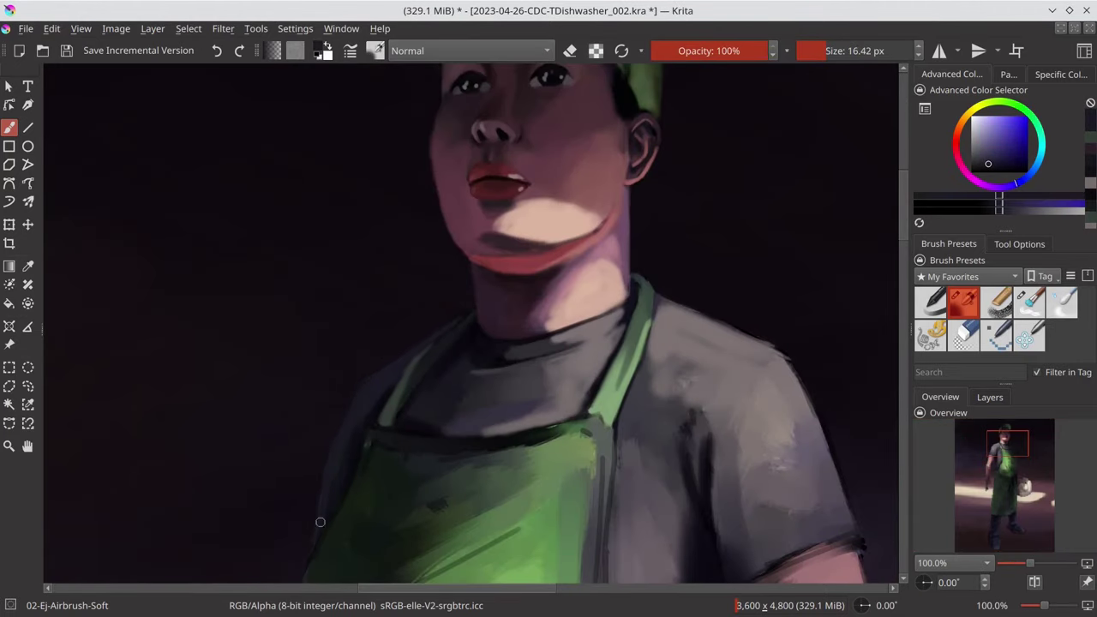
{"action": "left_click", "coordinate": [379, 392], "text": "ctrl"}
{"action": "left_click", "coordinate": [460, 311], "text": "ctrl"}
{"action": "left_click", "coordinate": [318, 534], "text": "ctrl"}
{"action": "left_click", "coordinate": [407, 426], "text": "ctrl"}
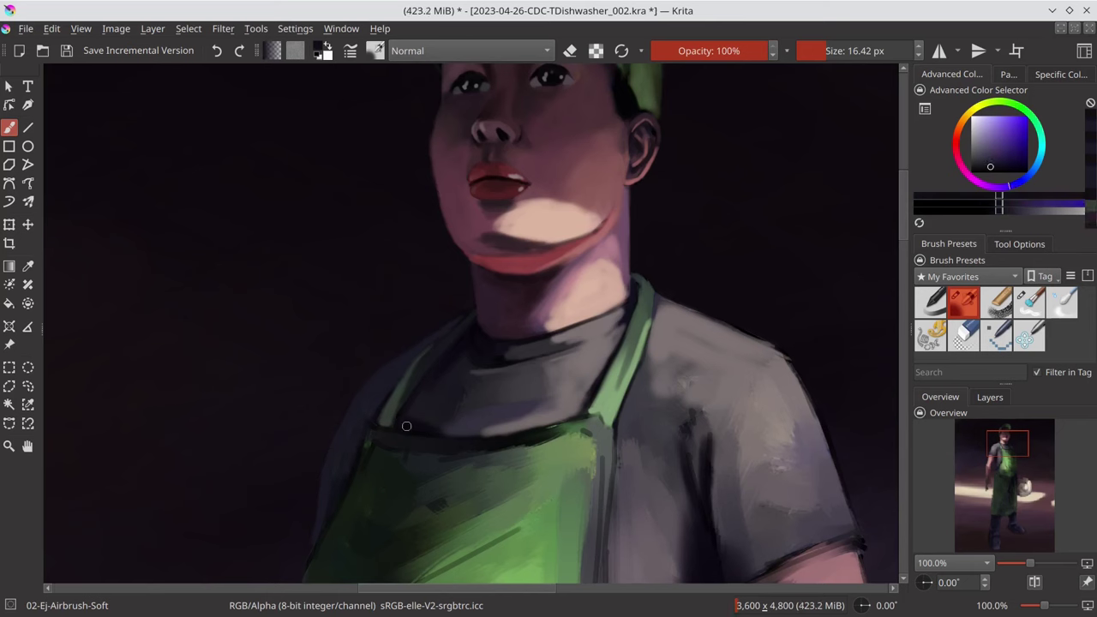
{"action": "left_click", "coordinate": [425, 420], "text": "ctrl"}
{"action": "left_click", "coordinate": [476, 352], "text": "ctrl"}
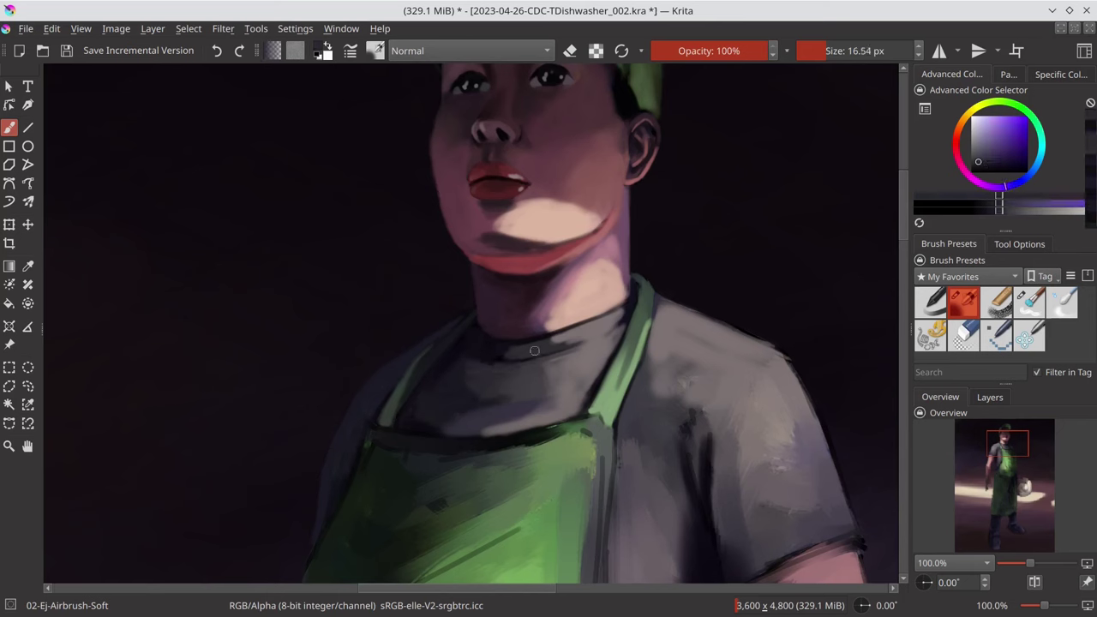
{"action": "left_click", "coordinate": [543, 354], "text": "ctrl"}
{"action": "left_click", "coordinate": [543, 354], "text": "ctrl"}
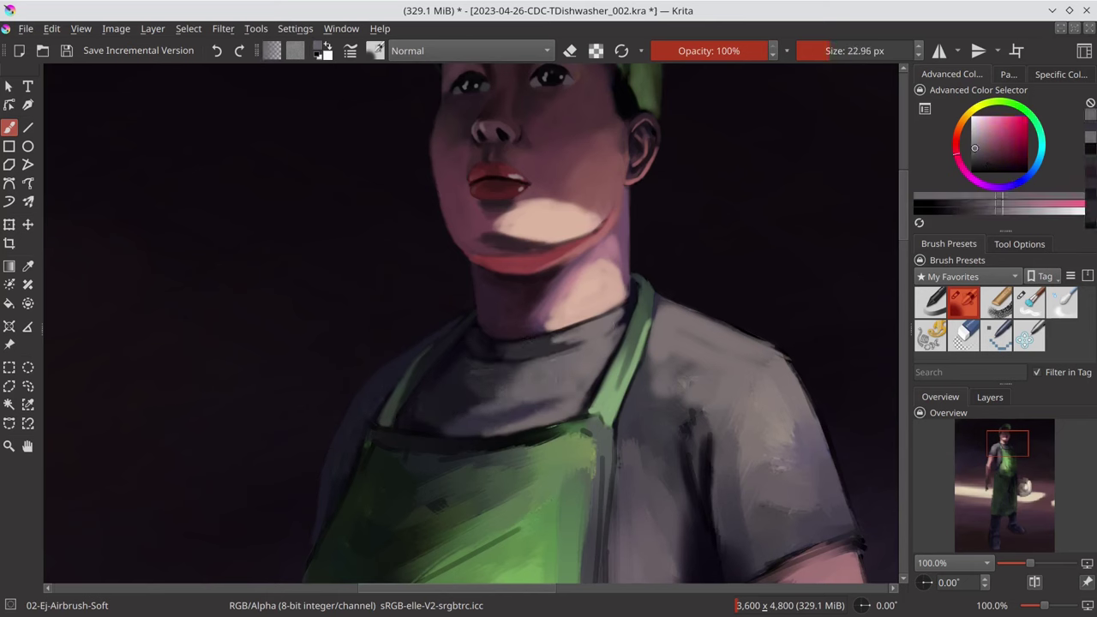
{"action": "left_click_drag", "start_coordinate": [723, 496], "coordinate": [599, 341]}
{"action": "scroll", "coordinate": [598, 341], "scroll_direction": "down", "scroll_amount": 1}
{"action": "left_click_drag", "start_coordinate": [515, 257], "coordinate": [540, 454]}
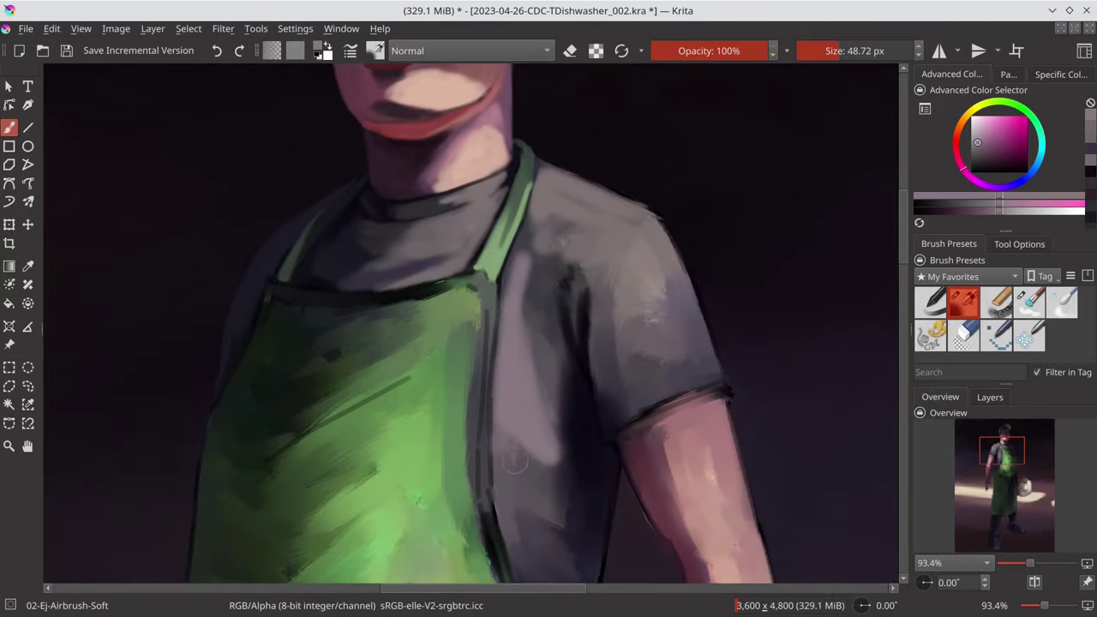
- Paint dark purple strokes along the shirt's outer edge
{"action": "left_click", "coordinate": [557, 228], "text": "ctrl"}
{"action": "left_click", "coordinate": [533, 295], "text": "ctrl"}
{"action": "left_click_drag", "start_coordinate": [566, 309], "coordinate": [570, 428]}
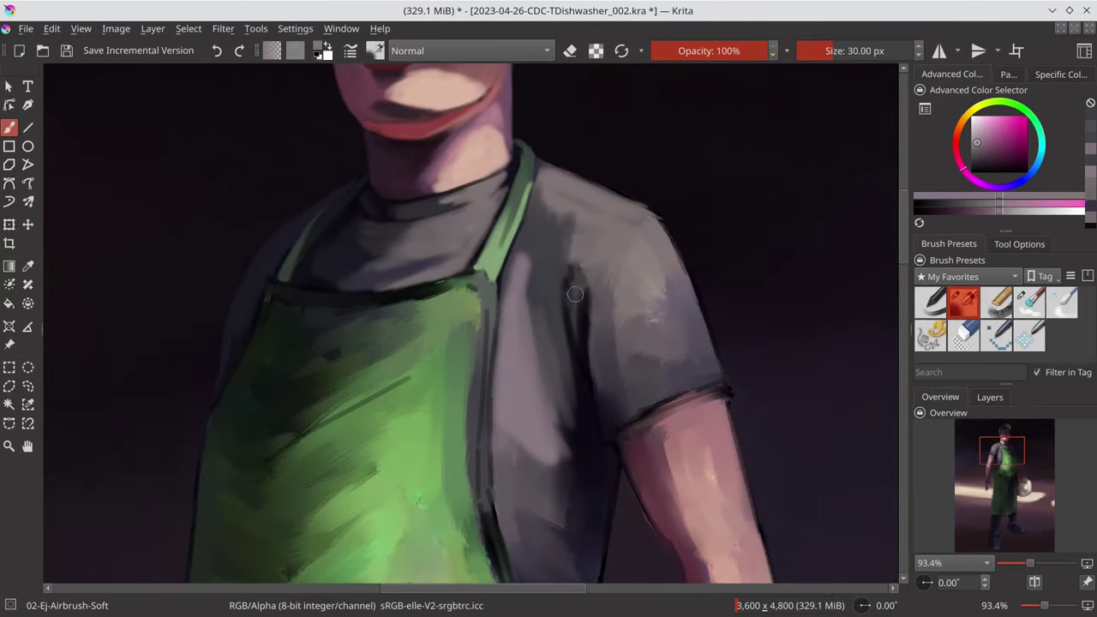
{"action": "left_click_drag", "start_coordinate": [587, 270], "coordinate": [580, 371]}
- With a larger brush, add dark pinkish shading strokes across the shirt
{"action": "left_click_drag", "start_coordinate": [559, 205], "coordinate": [566, 203]}
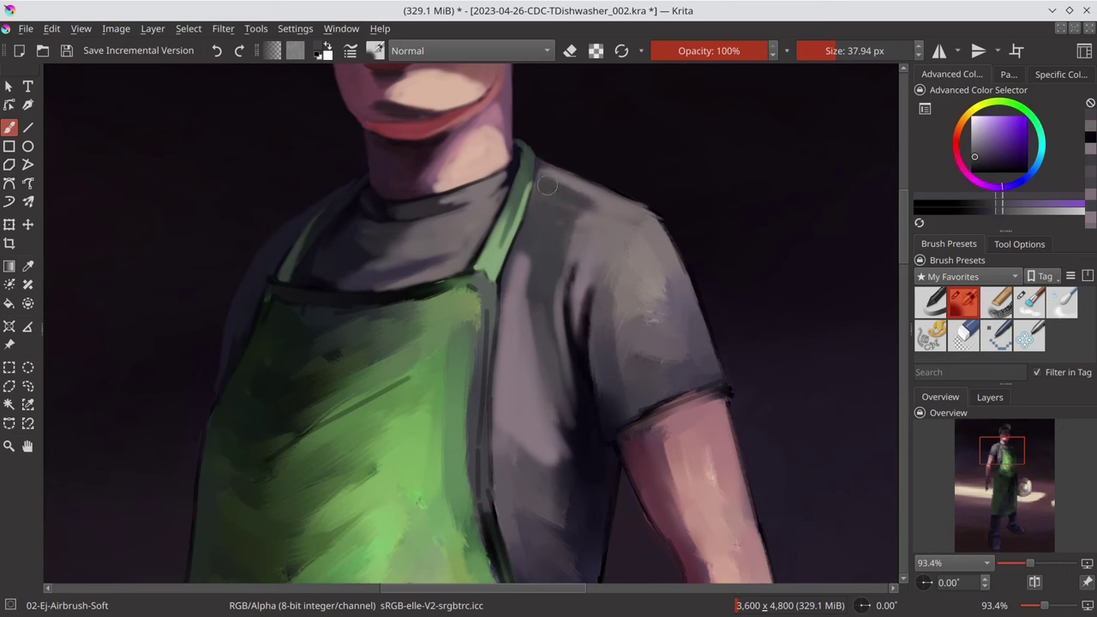
{"action": "left_click", "coordinate": [556, 193], "text": "ctrl"}
{"action": "left_click", "coordinate": [554, 155], "text": "ctrl"}
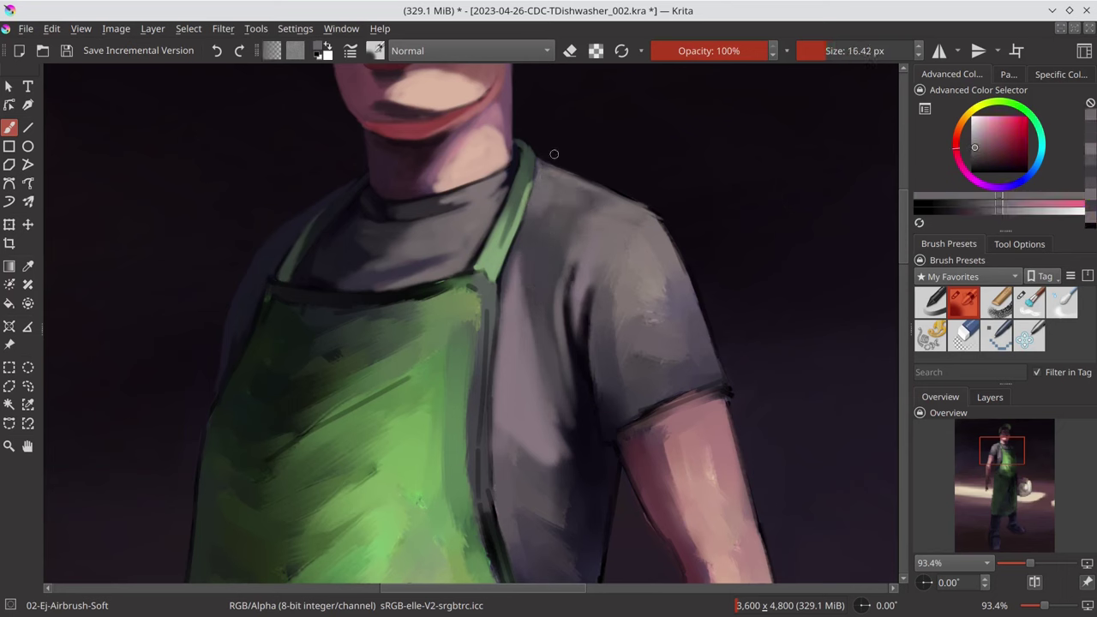
{"action": "left_click", "coordinate": [651, 249], "text": "ctrl"}
{"action": "mouse_move", "coordinate": [651, 244]}
{"action": "left_mouse_down"}
{"action": "mouse_move", "coordinate": [660, 313]}
{"action": "mouse_move", "coordinate": [686, 348]}
{"action": "left_mouse_up"}
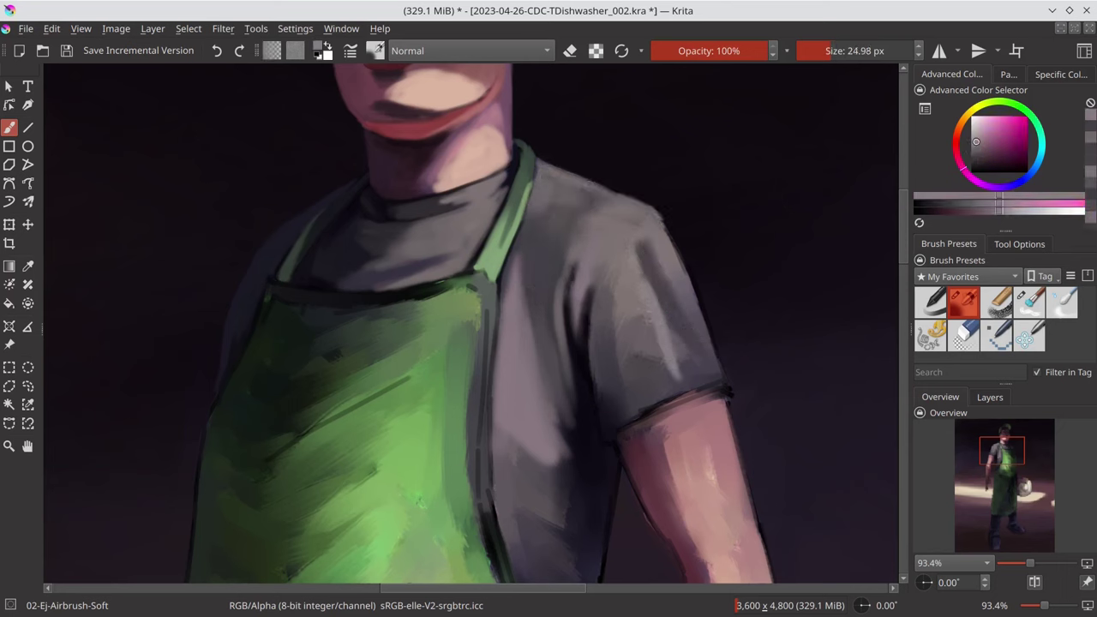
{"action": "left_click", "coordinate": [654, 277], "text": "ctrl"}
- Paint a thin light pink edge along the shoulder with a smaller soft airbrush
{"action": "key", "text": "slash"}
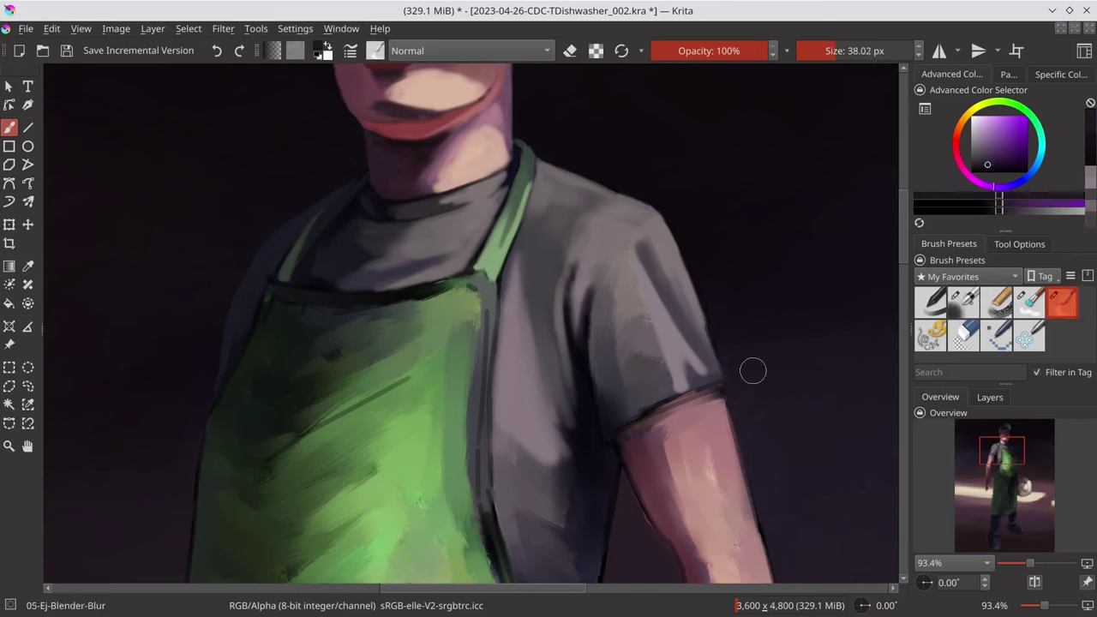
{"action": "key", "text": "slash"}
{"action": "key", "text": "bracketleft"}
{"action": "key", "text": "bracketleft"}
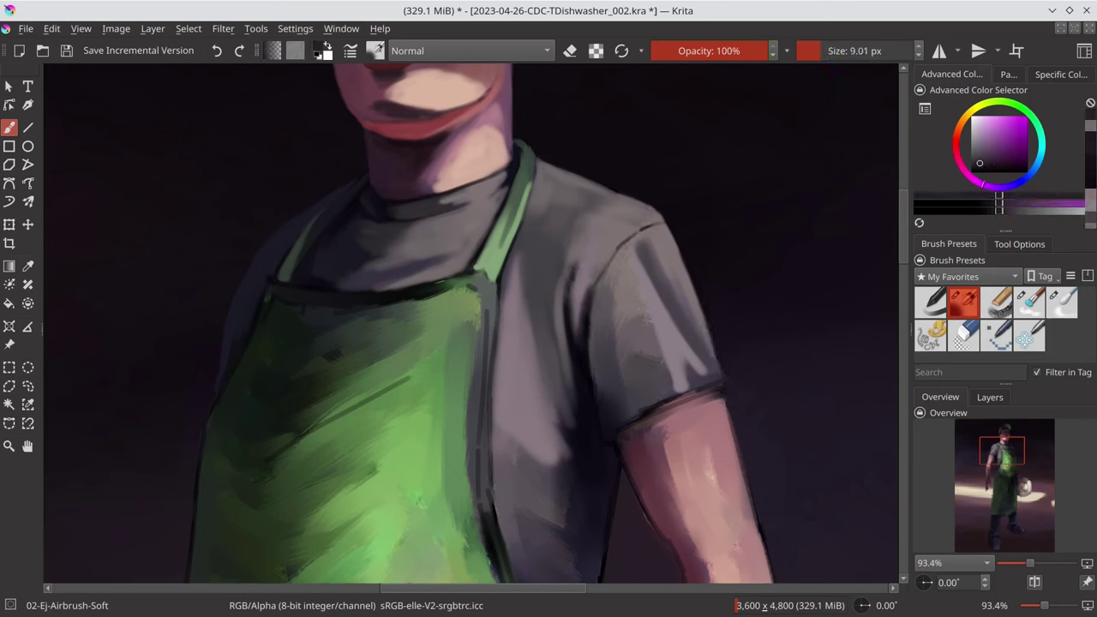
{"action": "left_click", "coordinate": [661, 225], "text": "ctrl"}
{"action": "left_click_drag", "start_coordinate": [665, 220], "coordinate": [617, 251]}
{"action": "left_click", "coordinate": [653, 407], "text": "ctrl"}
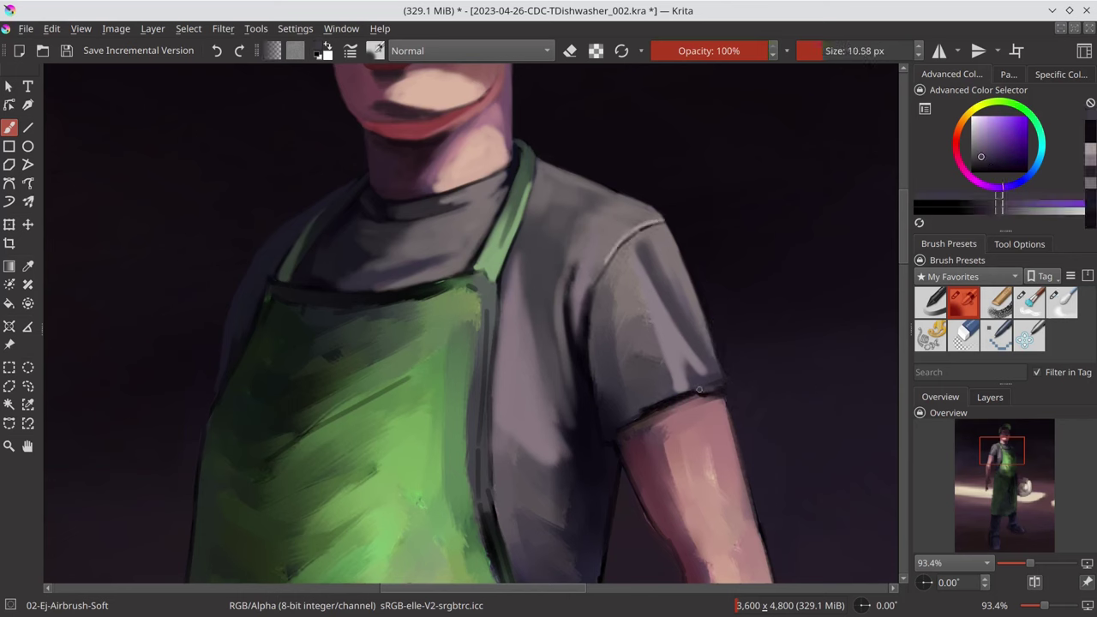
- Paint dark red-purple strokes near the sleeve with a smaller brush
{"action": "left_click", "coordinate": [721, 377], "text": "ctrl"}
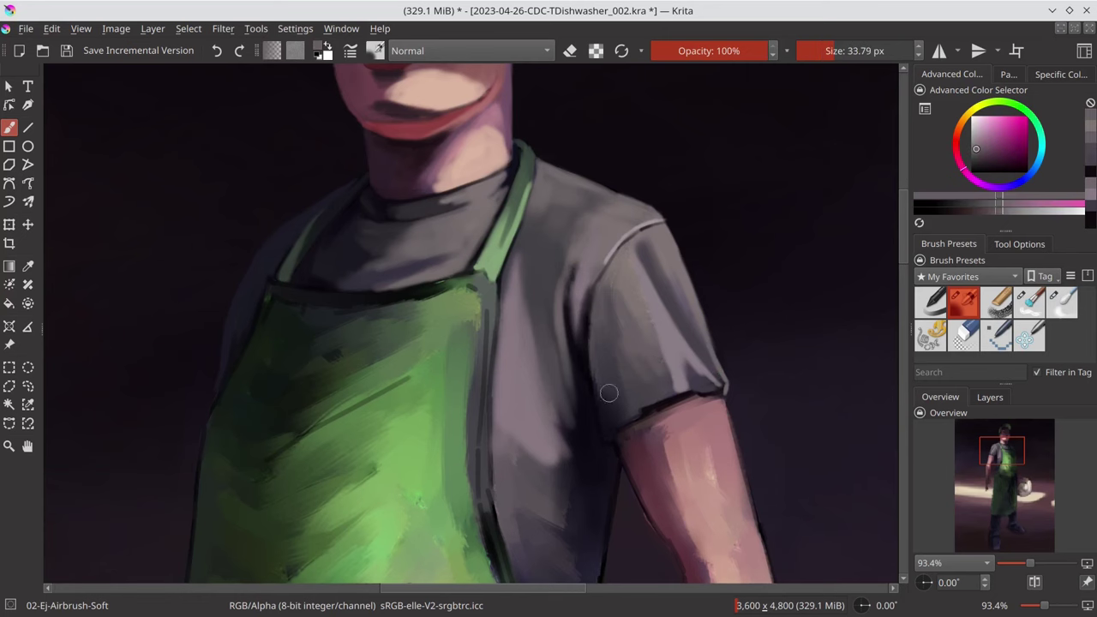
{"action": "key", "text": "bracketleft"}
{"action": "key", "text": "bracketleft"}
{"action": "left_click", "coordinate": [593, 369], "text": "ctrl"}
{"action": "left_click", "coordinate": [593, 369], "text": "ctrl"}
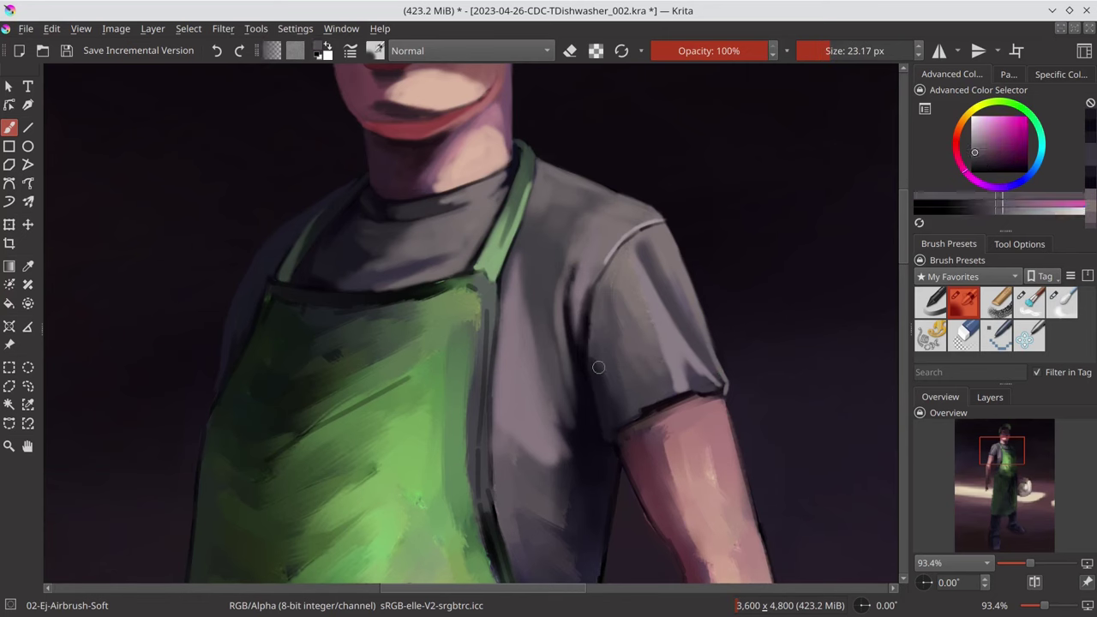
{"action": "left_click_drag", "start_coordinate": [600, 283], "coordinate": [626, 394]}
{"action": "key", "text": "bracketleft"}
{"action": "key", "text": "minus"}
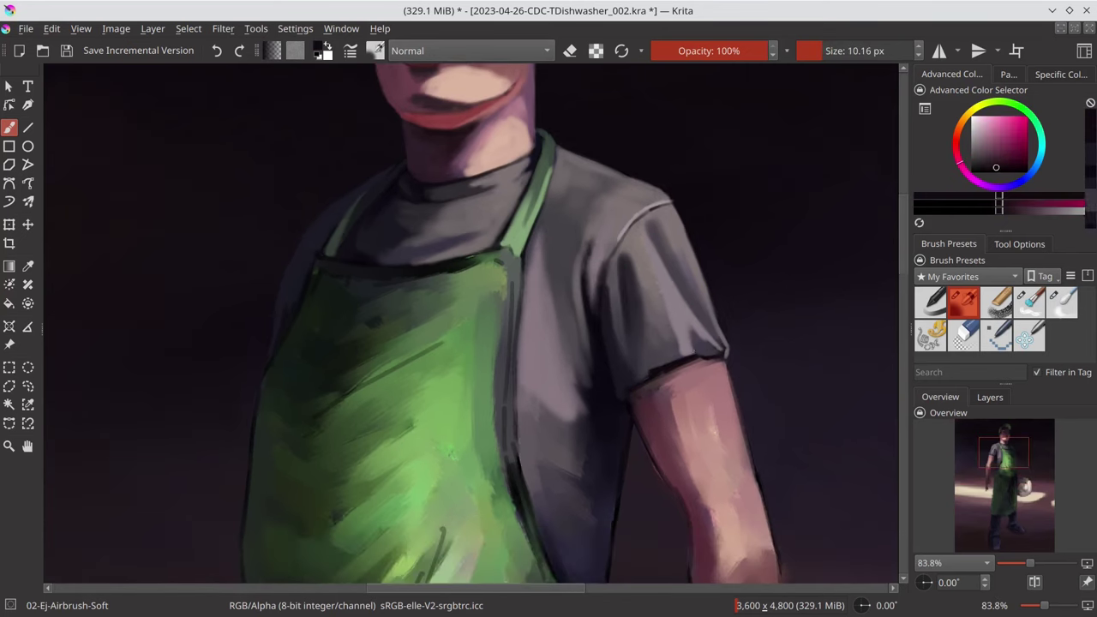
- Save the painting as 2023-04-26-CDC-TDishwasher_002.kra
{"action": "left_click", "coordinate": [637, 404], "text": "ctrl"}
{"action": "key", "text": "minus"}
{"action": "scroll", "coordinate": [637, 405], "scroll_direction": "up", "scroll_amount": 3}
{"action": "key", "text": "bracketright"}
{"action": "key", "text": "bracketright"}
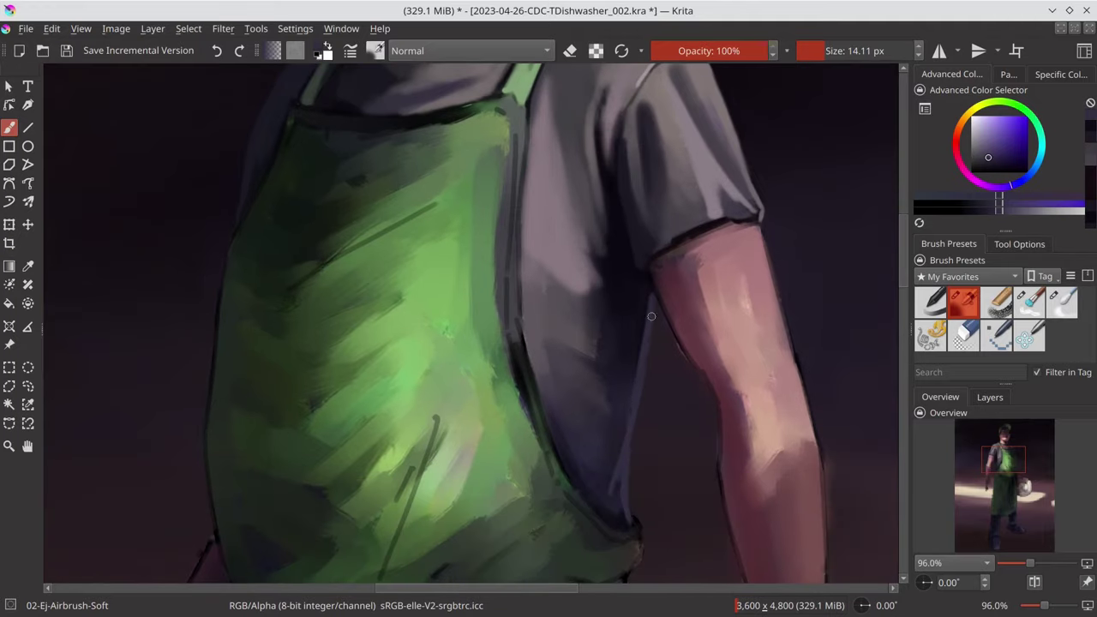
{"action": "scroll", "coordinate": [652, 316], "scroll_direction": "down", "scroll_amount": 10}
{"action": "key", "text": "ctrl+s"}
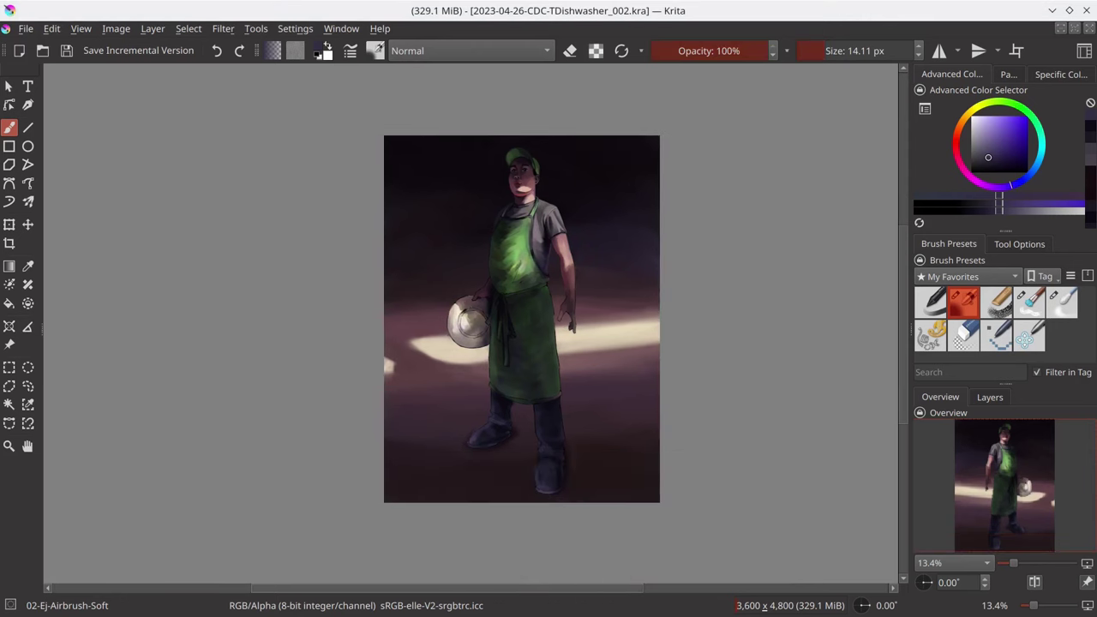
- Shade the shirt beside the apron edge with a dark purple shadow colour
{"action": "scroll", "coordinate": [544, 273], "scroll_direction": "up", "scroll_amount": 5}
{"action": "left_click", "coordinate": [651, 368], "text": "ctrl"}
{"action": "key", "text": "bracketright"}
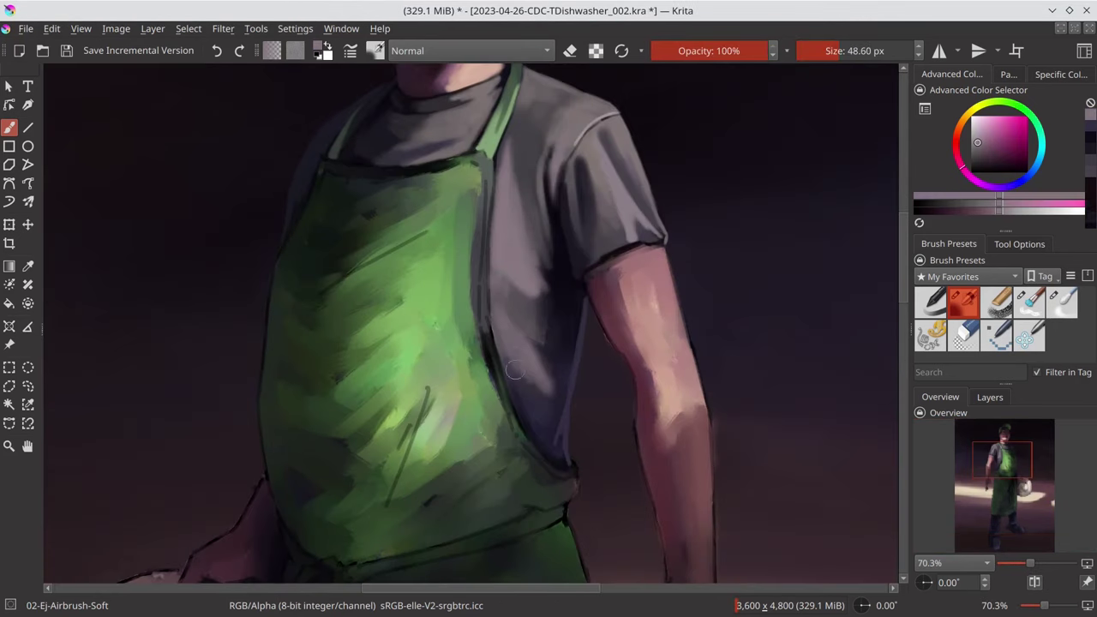
{"action": "key", "text": "bracketright"}
{"action": "mouse_move", "coordinate": [539, 396]}
{"action": "left_mouse_down"}
{"action": "mouse_move", "coordinate": [514, 298]}
{"action": "mouse_move", "coordinate": [544, 364]}
{"action": "left_mouse_up"}
{"action": "left_click", "coordinate": [515, 298], "text": "ctrl"}
{"action": "left_click_drag", "start_coordinate": [549, 313], "coordinate": [553, 353]}
{"action": "mouse_move", "coordinate": [540, 403]}
{"action": "left_mouse_down"}
{"action": "mouse_move", "coordinate": [535, 442]}
{"action": "mouse_move", "coordinate": [574, 212]}
{"action": "left_mouse_up"}
- Repaint the upper apron with a lighter green stroke and darker green tones
{"action": "left_click", "coordinate": [574, 212], "text": "ctrl"}
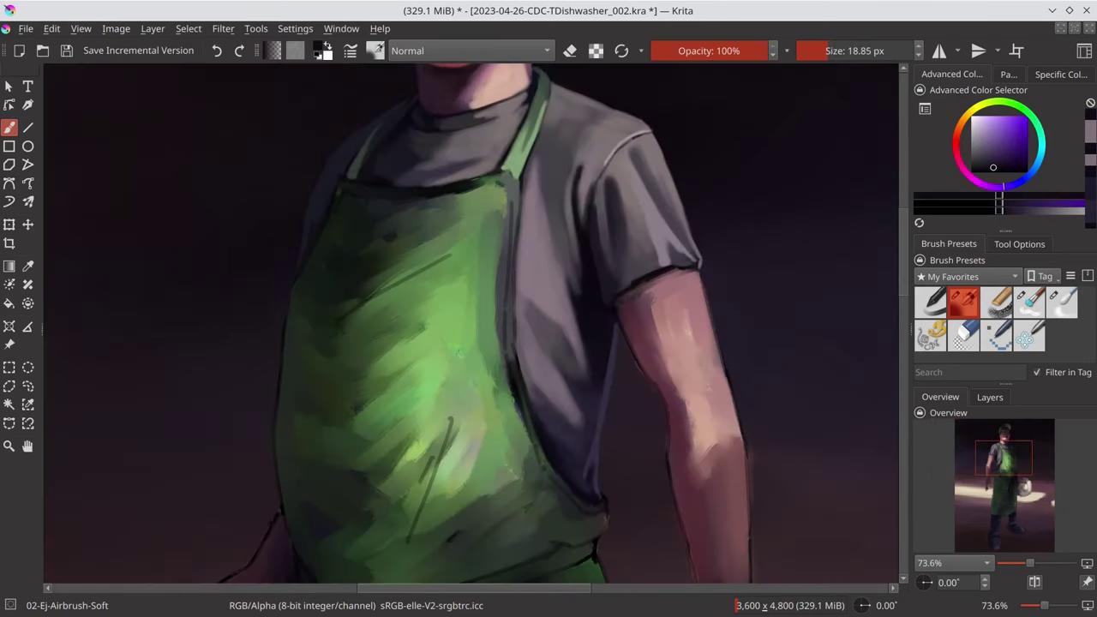
{"action": "key", "text": "bracketleft"}
{"action": "key", "text": "bracketleft"}
{"action": "left_click", "coordinate": [402, 204], "text": "ctrl"}
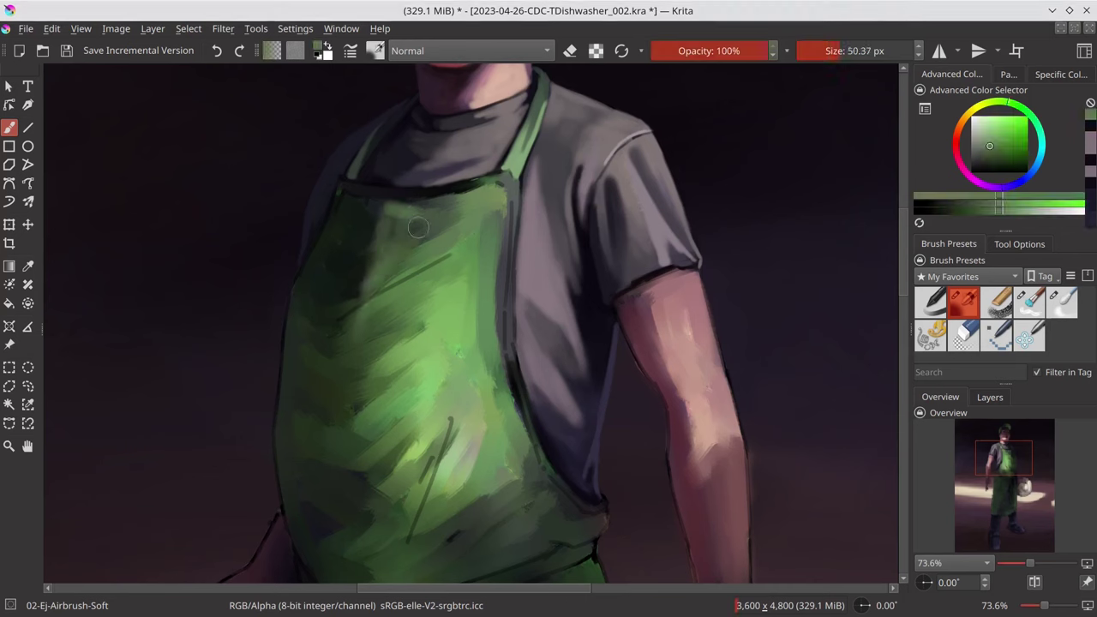
{"action": "left_click_drag", "start_coordinate": [488, 275], "coordinate": [523, 283]}
{"action": "left_click_drag", "start_coordinate": [480, 202], "coordinate": [480, 322]}
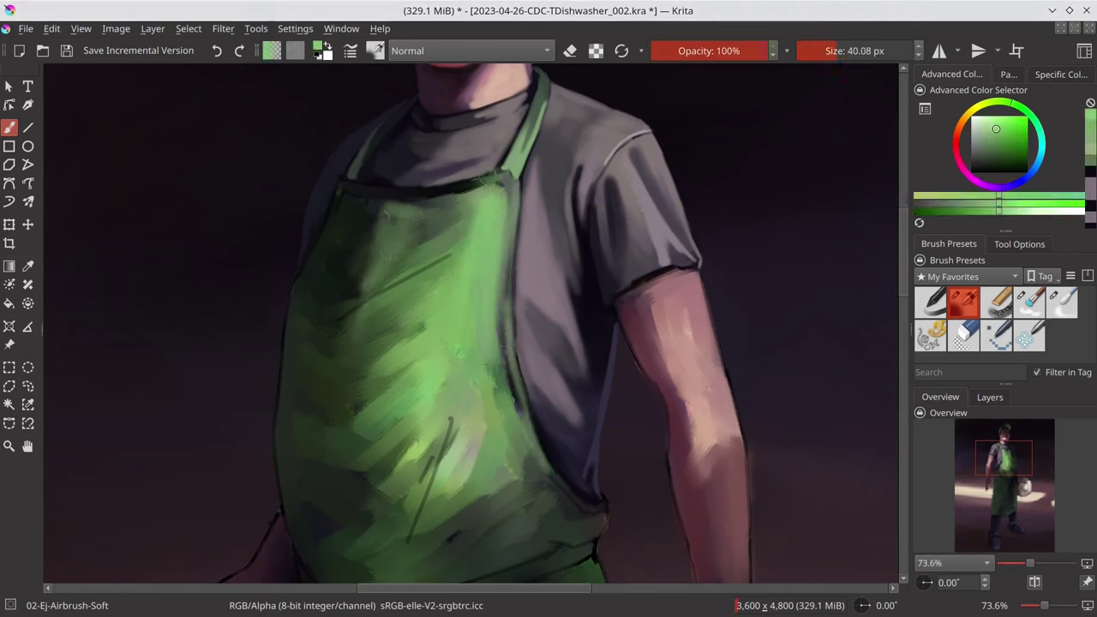
{"action": "mouse_move", "coordinate": [446, 253]}
{"action": "left_mouse_down"}
{"action": "mouse_move", "coordinate": [351, 304]}
{"action": "mouse_move", "coordinate": [398, 279]}
{"action": "left_mouse_up"}
{"action": "left_click", "coordinate": [429, 258], "text": "ctrl"}
{"action": "left_click_drag", "start_coordinate": [463, 210], "coordinate": [420, 249]}
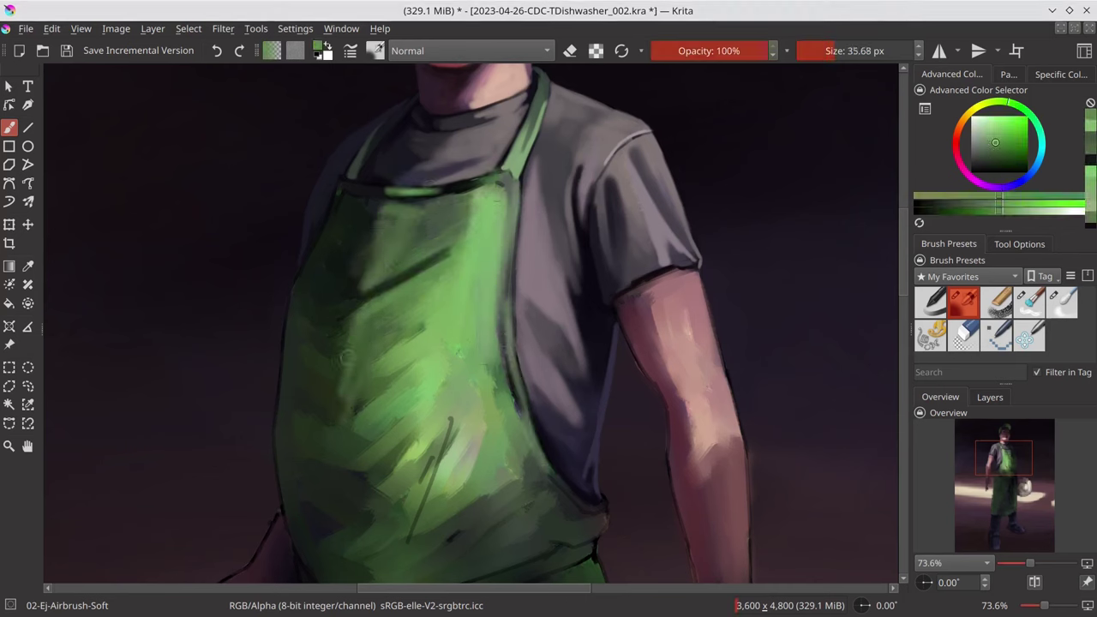
{"action": "left_click_drag", "start_coordinate": [394, 322], "coordinate": [339, 420]}
{"action": "left_click_drag", "start_coordinate": [328, 346], "coordinate": [309, 343]}
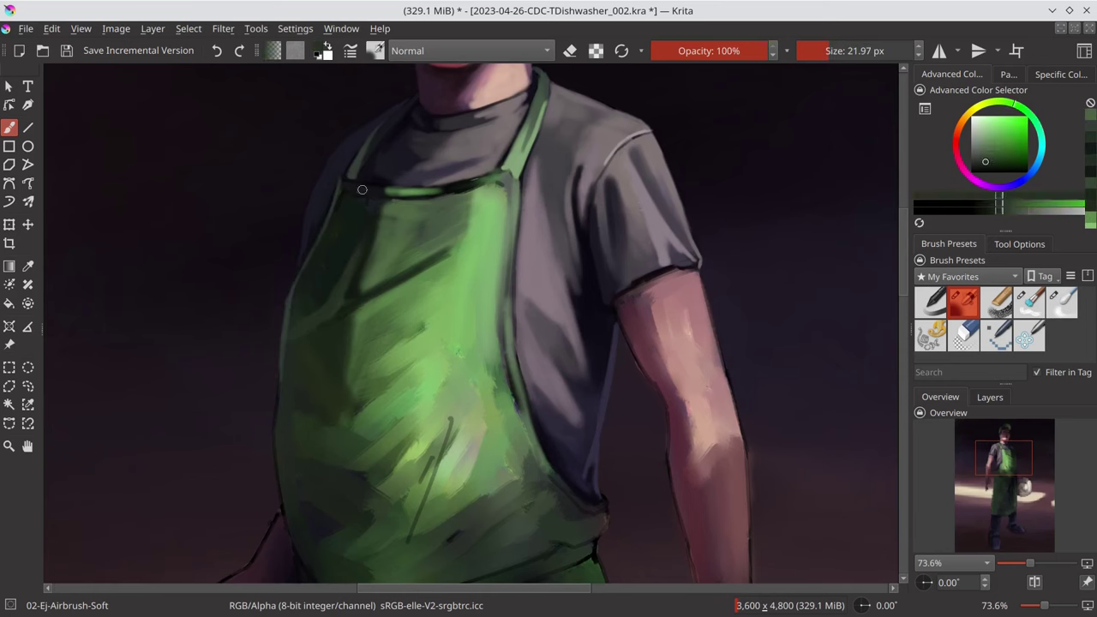
- Paint the lower apron with sampled greens and near-black shadow tones
{"action": "scroll", "coordinate": [536, 329], "scroll_direction": "down", "scroll_amount": 3}
{"action": "scroll", "coordinate": [536, 329], "scroll_direction": "down", "scroll_amount": 1}
{"action": "left_click", "coordinate": [380, 417], "text": "ctrl"}
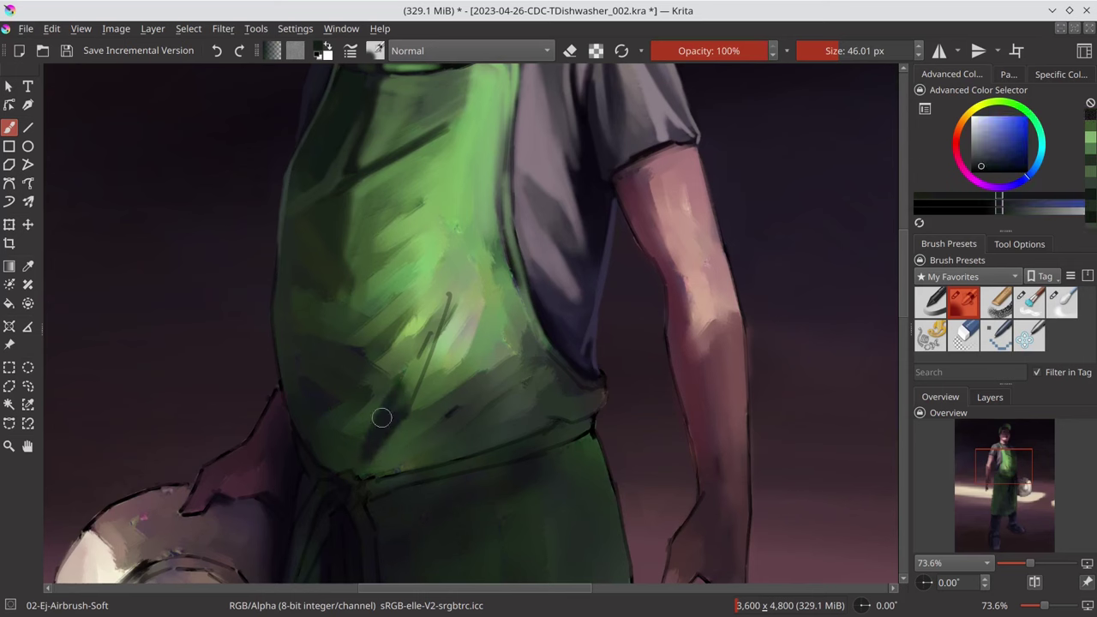
{"action": "left_click_drag", "start_coordinate": [411, 360], "coordinate": [377, 446]}
{"action": "left_click_drag", "start_coordinate": [514, 352], "coordinate": [468, 335]}
{"action": "left_click", "coordinate": [376, 460], "text": "ctrl"}
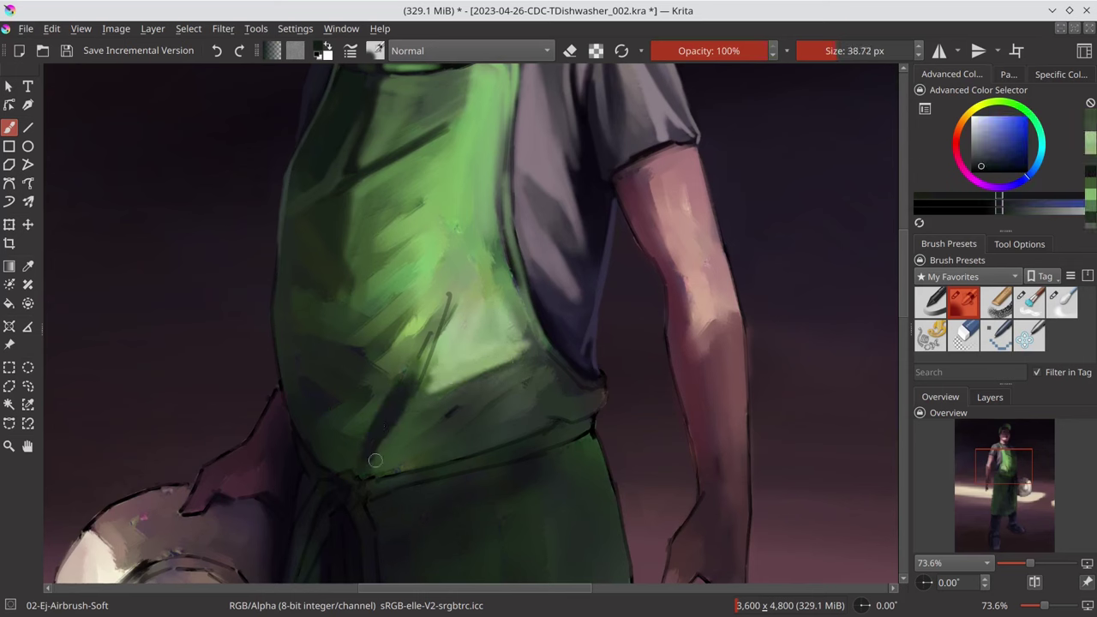
{"action": "left_click", "coordinate": [381, 480], "text": "ctrl"}
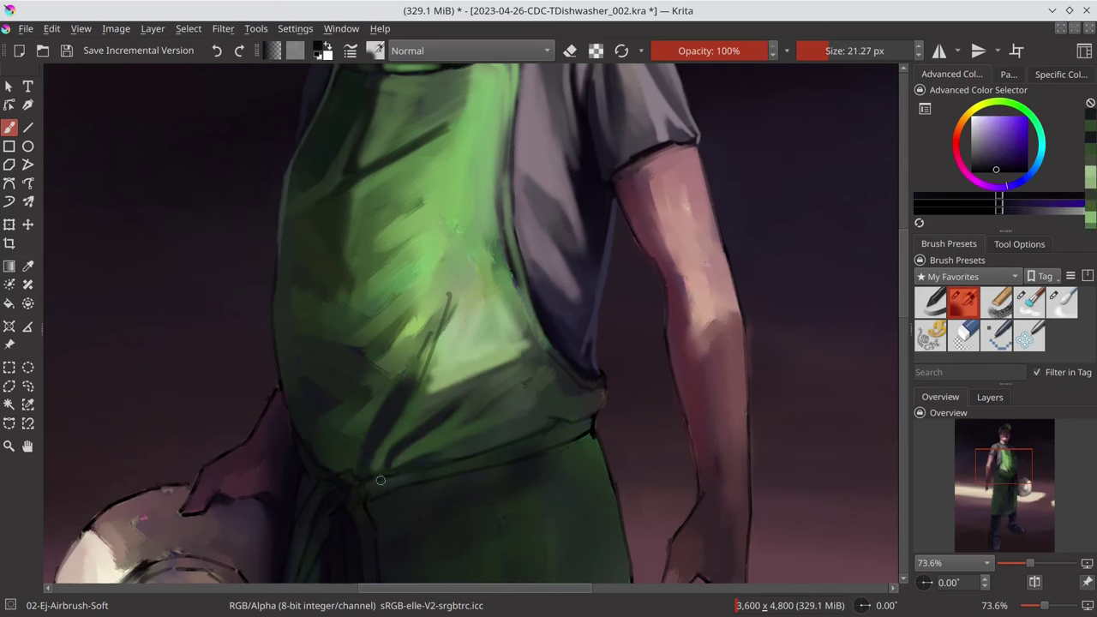
{"action": "left_click", "coordinate": [419, 360], "text": "ctrl"}
{"action": "left_click_drag", "start_coordinate": [428, 360], "coordinate": [437, 308]}
- Sample darker apron greens and save the painting
{"action": "scroll", "coordinate": [428, 343], "scroll_direction": "down", "scroll_amount": 3}
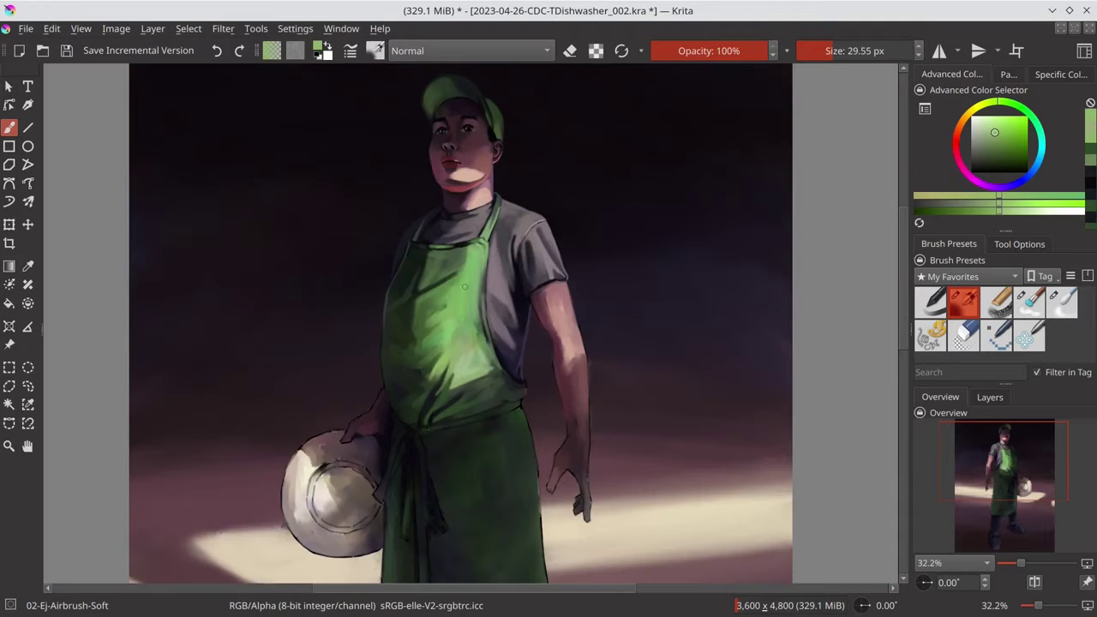
{"action": "scroll", "coordinate": [411, 248], "scroll_direction": "up", "scroll_amount": 2}
{"action": "left_click", "coordinate": [446, 292], "text": "ctrl"}
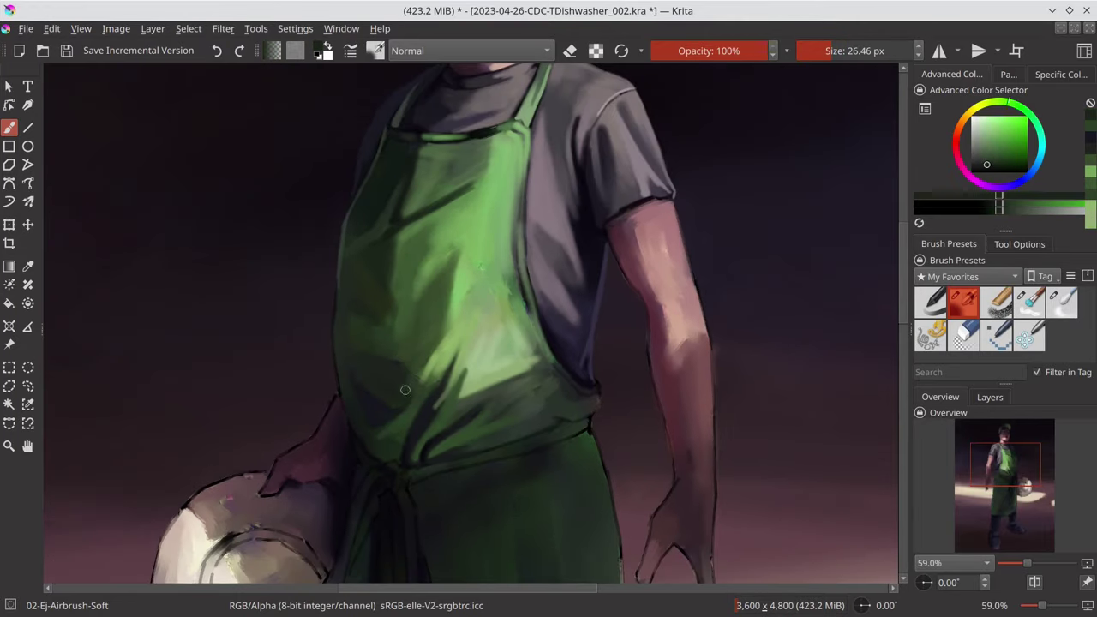
{"action": "left_click", "coordinate": [345, 361], "text": "ctrl"}
{"action": "scroll", "coordinate": [345, 361], "scroll_direction": "down", "scroll_amount": 3}
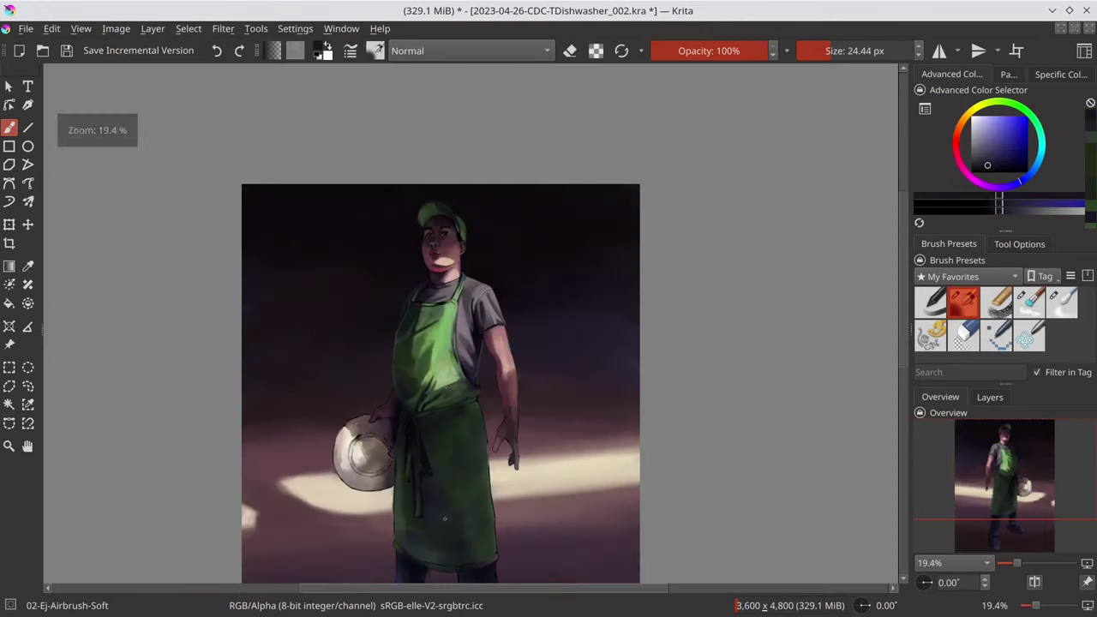
{"action": "scroll", "coordinate": [423, 295], "scroll_direction": "up", "scroll_amount": 2}
{"action": "left_click", "coordinate": [492, 295], "text": "ctrl"}
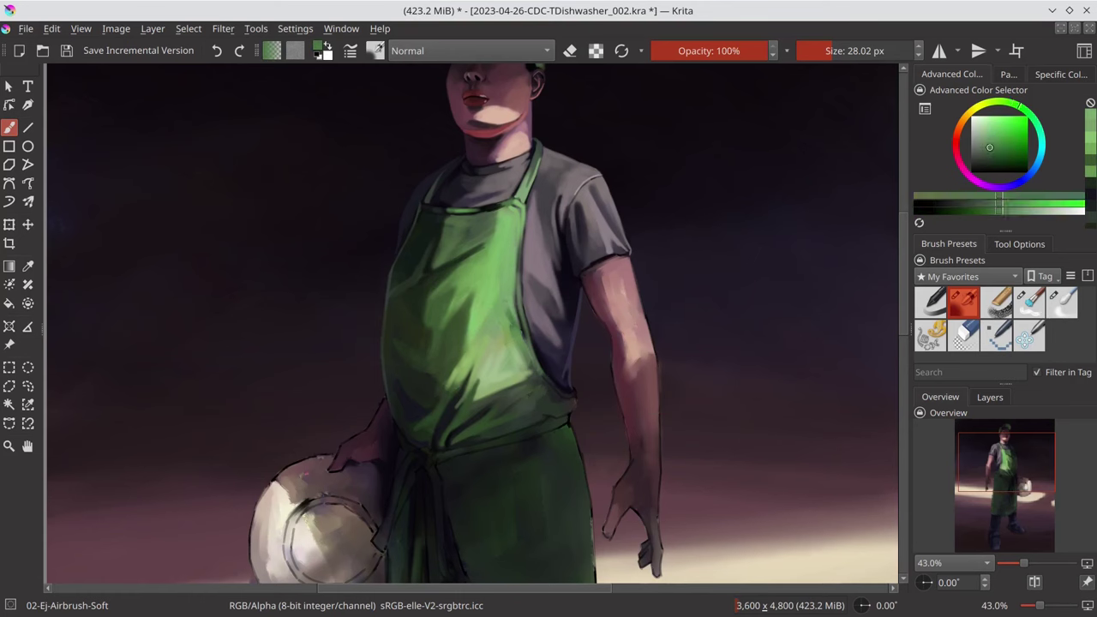
{"action": "scroll", "coordinate": [535, 351], "scroll_direction": "down", "scroll_amount": 3}
{"action": "key", "text": "ctrl+s"}
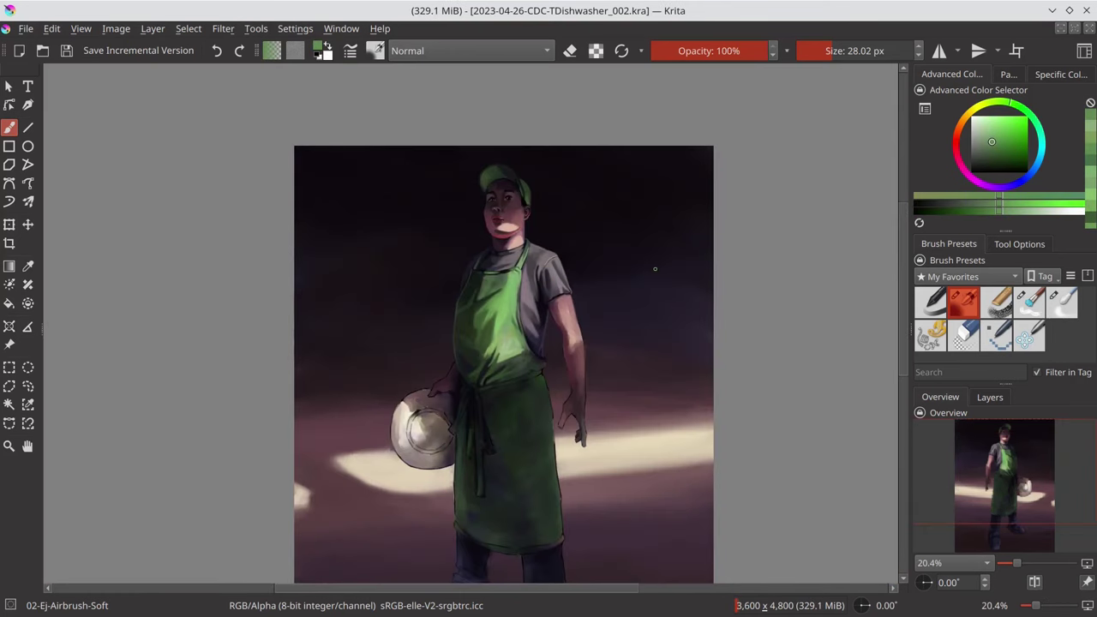
- Darken the apron's neckline edge with a sampled green
{"action": "scroll", "coordinate": [500, 256], "scroll_direction": "up", "scroll_amount": 5}
{"action": "left_click", "coordinate": [501, 288], "text": "ctrl"}
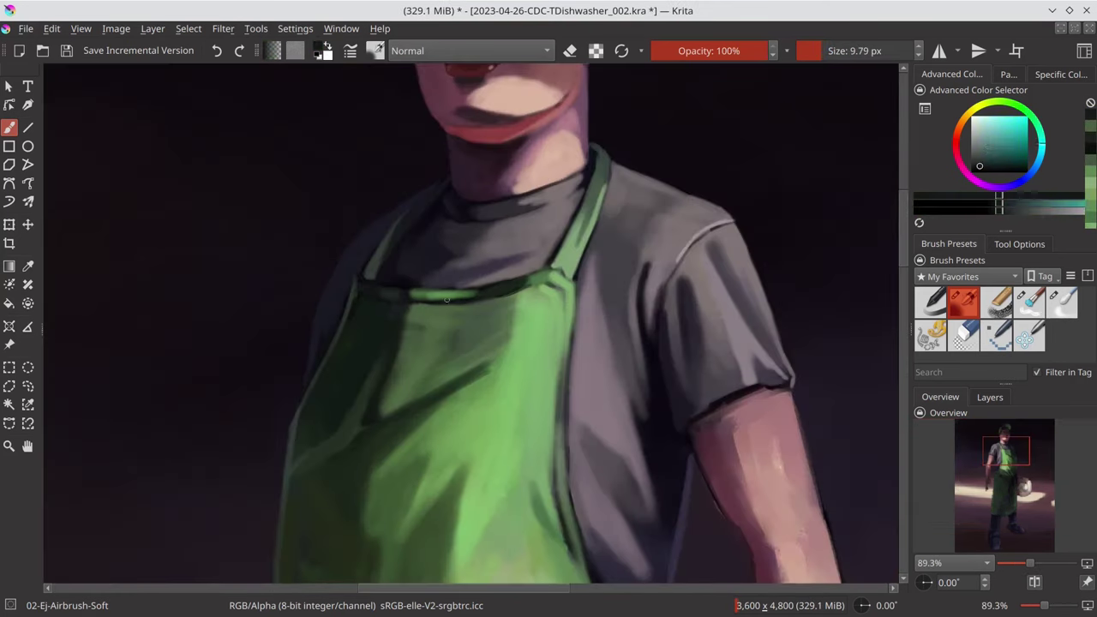
{"action": "left_click_drag", "start_coordinate": [465, 305], "coordinate": [565, 273]}
{"action": "left_click", "coordinate": [453, 252], "text": "ctrl"}
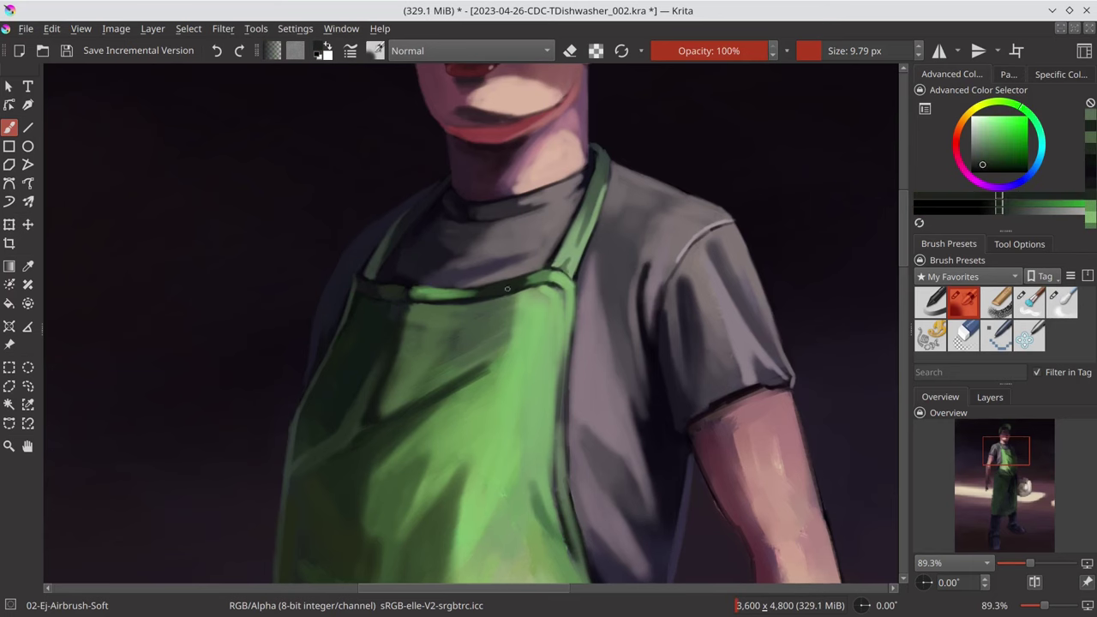
{"action": "scroll", "coordinate": [506, 289], "scroll_direction": "down", "scroll_amount": 2}
{"action": "scroll", "coordinate": [531, 300], "scroll_direction": "down", "scroll_amount": 2}
{"action": "scroll", "coordinate": [600, 326], "scroll_direction": "down", "scroll_amount": 2}
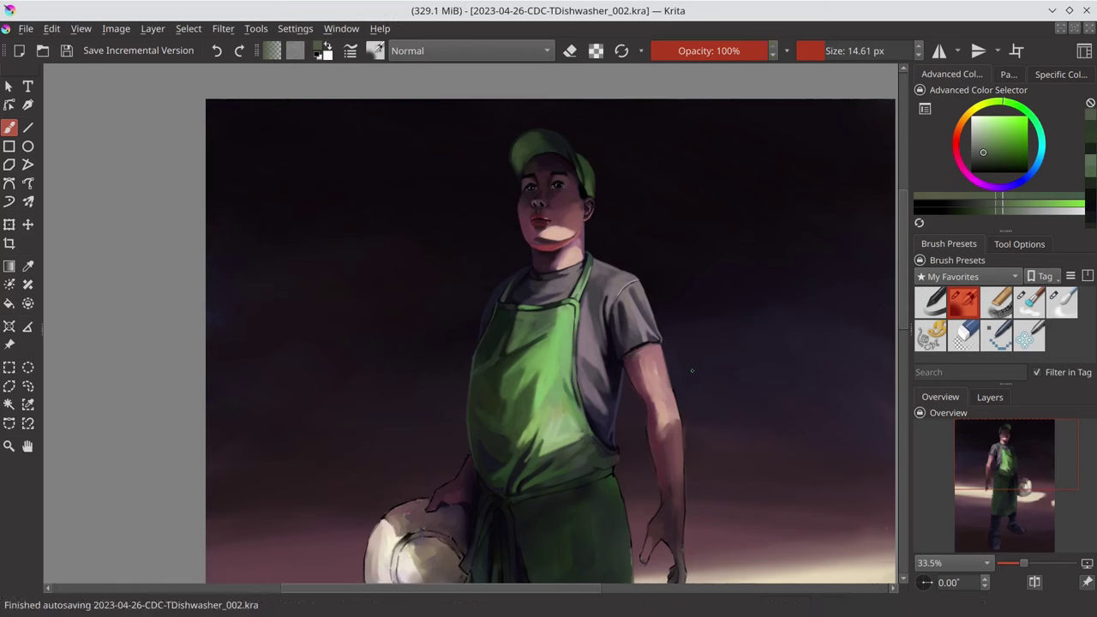
{"action": "scroll", "coordinate": [578, 390], "scroll_direction": "up", "scroll_amount": 7}
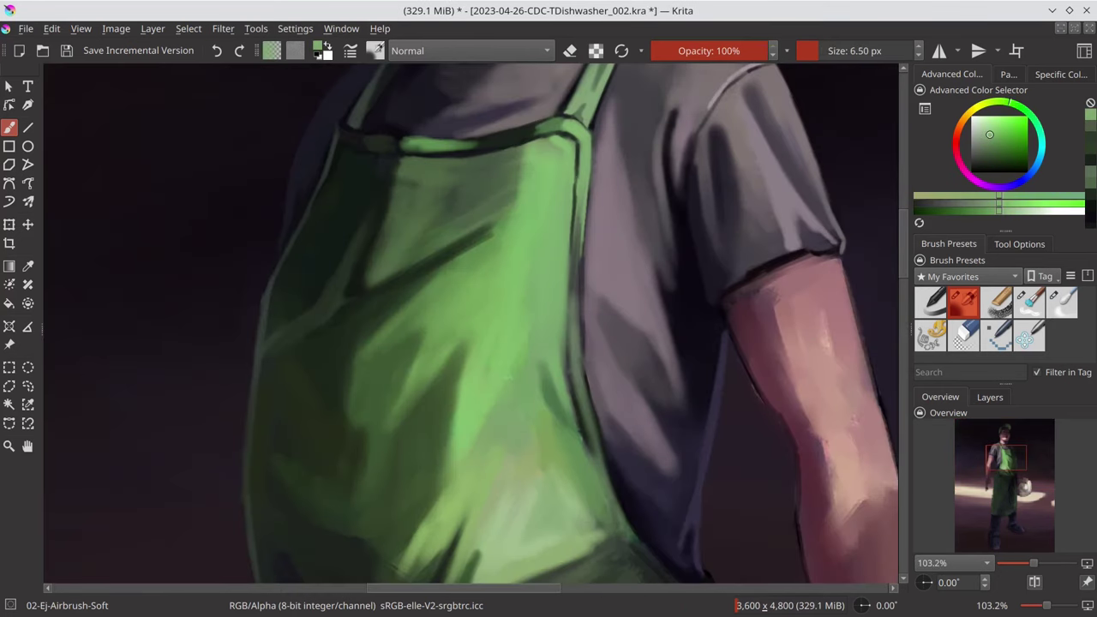
- Paint shading and fold shadows on the apron front with sampled greens
{"action": "left_click", "coordinate": [580, 403], "text": "ctrl"}
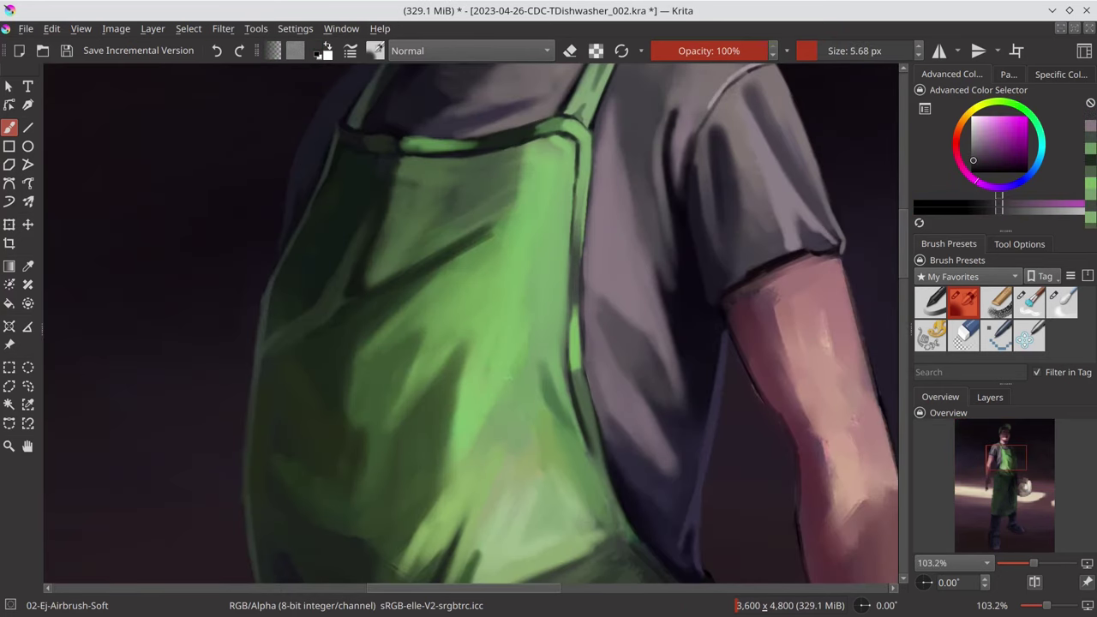
{"action": "left_click_drag", "start_coordinate": [580, 403], "coordinate": [541, 240]}
{"action": "left_click", "coordinate": [559, 283], "text": "ctrl"}
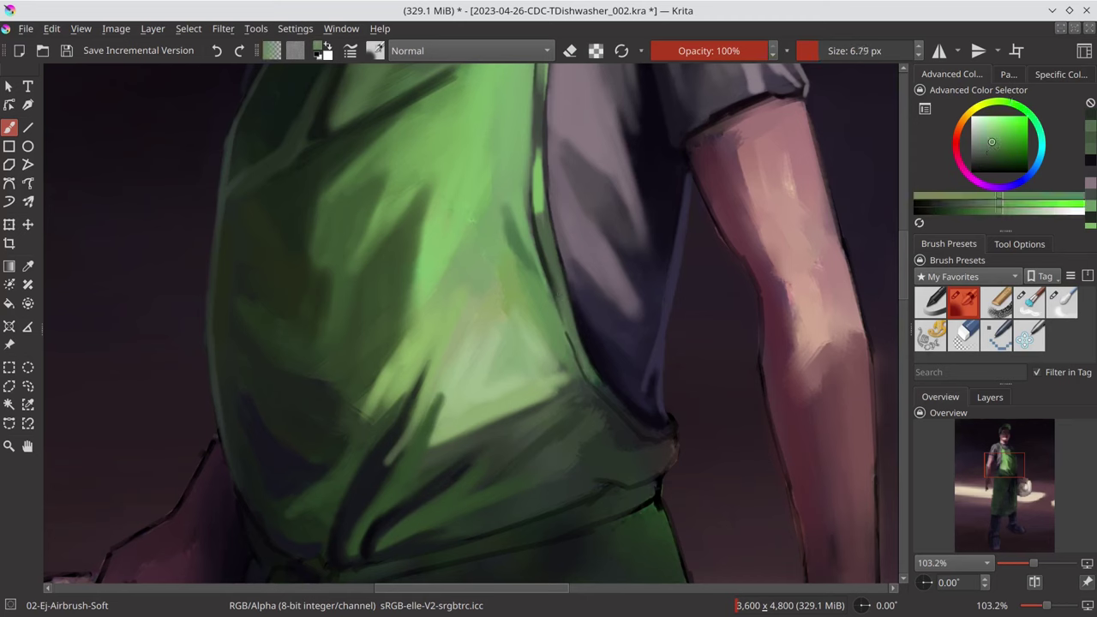
{"action": "left_click_drag", "start_coordinate": [559, 283], "coordinate": [643, 371]}
{"action": "left_click", "coordinate": [612, 456], "text": "ctrl"}
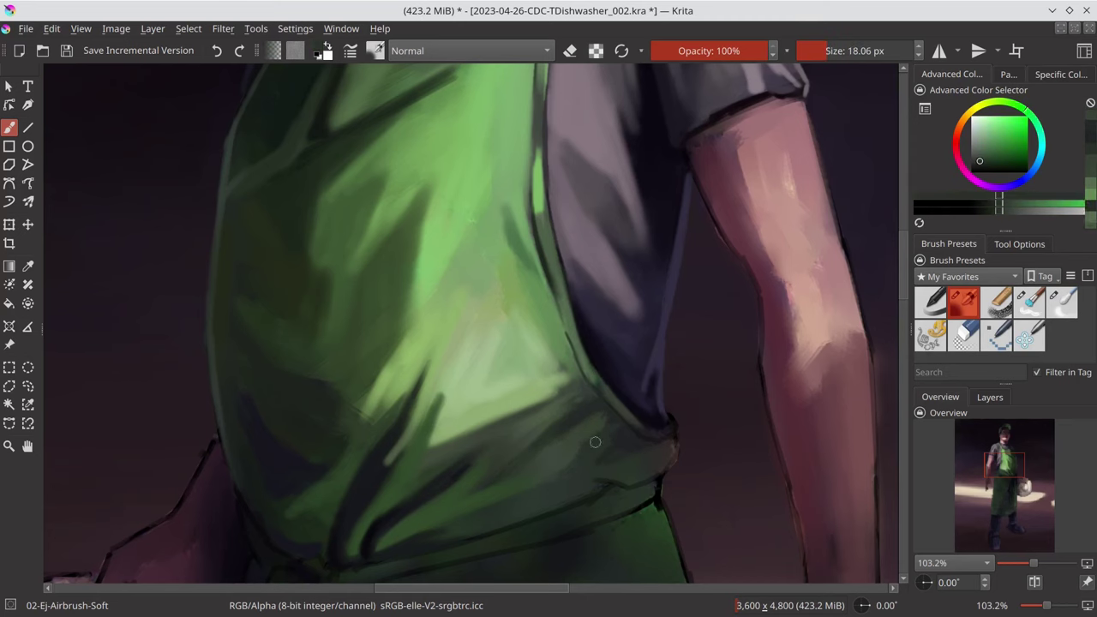
{"action": "left_click_drag", "start_coordinate": [595, 441], "coordinate": [679, 429]}
- Pick a dark purple-blue shadow colour and bring the apron tie area into view
{"action": "left_click", "coordinate": [678, 429], "text": "ctrl"}
{"action": "left_click", "coordinate": [679, 419], "text": "ctrl"}
{"action": "left_click_drag", "start_coordinate": [430, 549], "coordinate": [473, 459]}
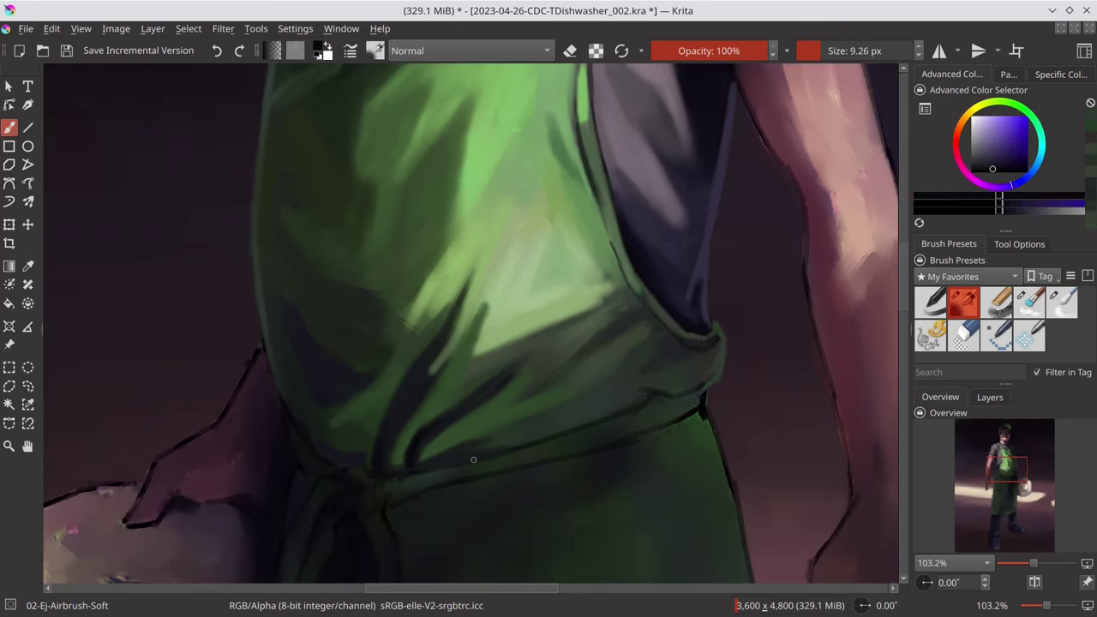
{"action": "scroll", "coordinate": [344, 465], "scroll_direction": "down", "scroll_amount": 10}
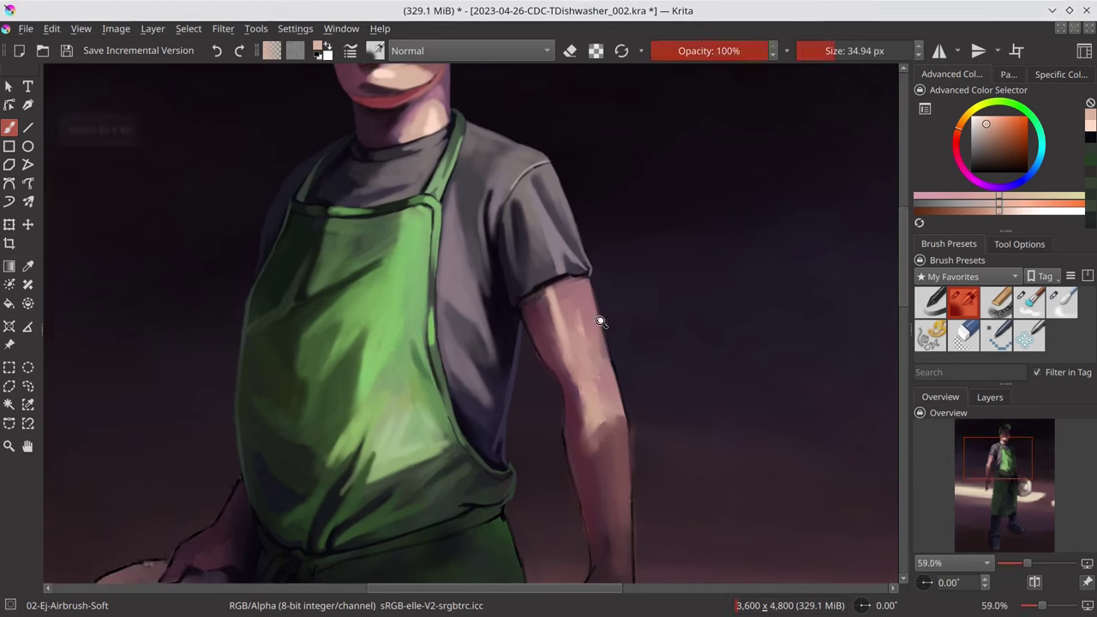
- Sample pinkish skin tones from the forearm and reshade its lit side with the soft airbrush
{"action": "left_click", "coordinate": [603, 403], "text": "ctrl"}
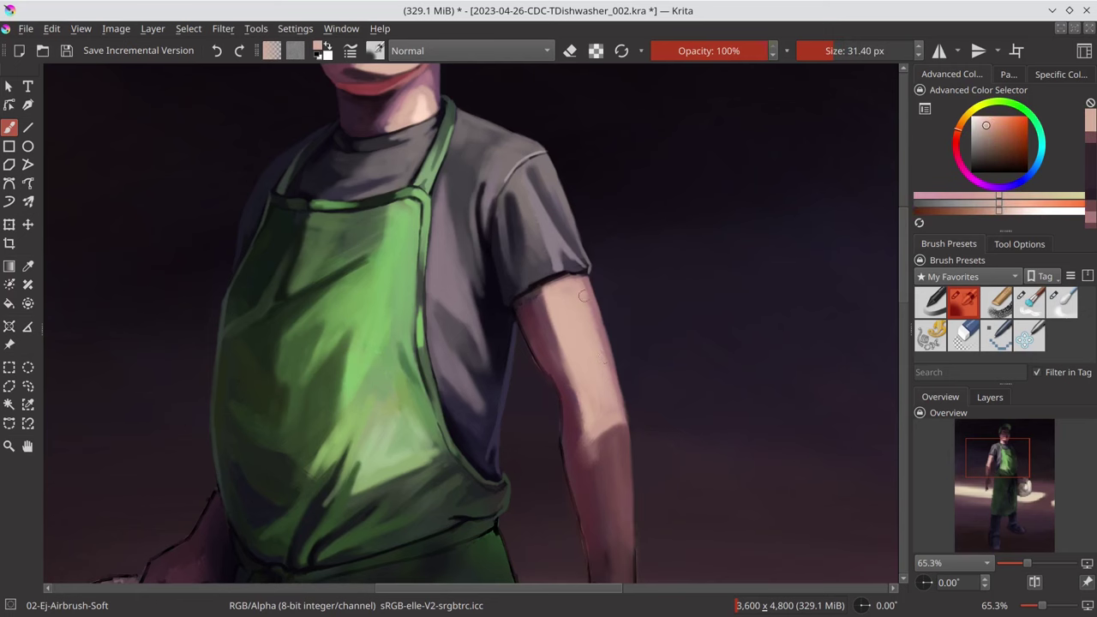
{"action": "left_click", "coordinate": [588, 452], "text": "ctrl"}
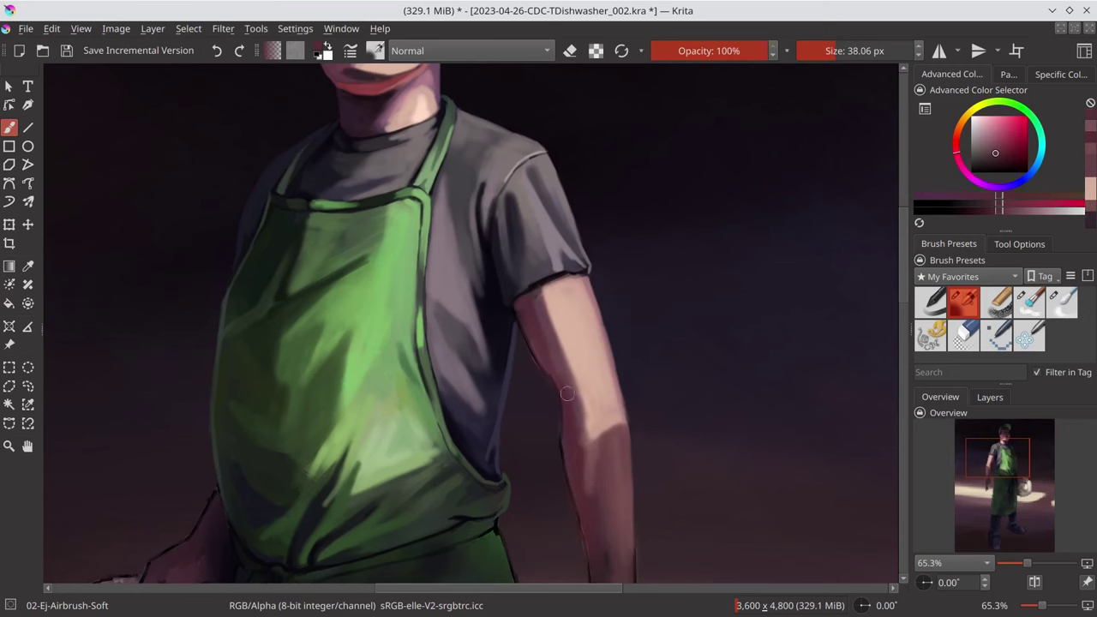
{"action": "left_click", "coordinate": [596, 456], "text": "ctrl"}
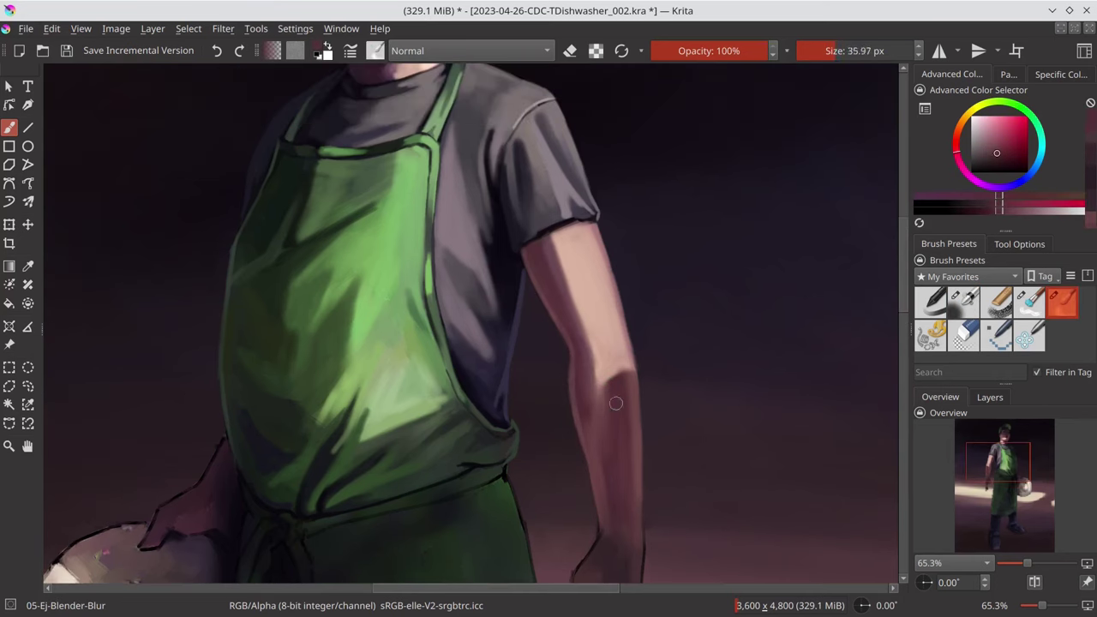
{"action": "key", "text": "slash"}
{"action": "left_click", "coordinate": [555, 472], "text": "ctrl"}
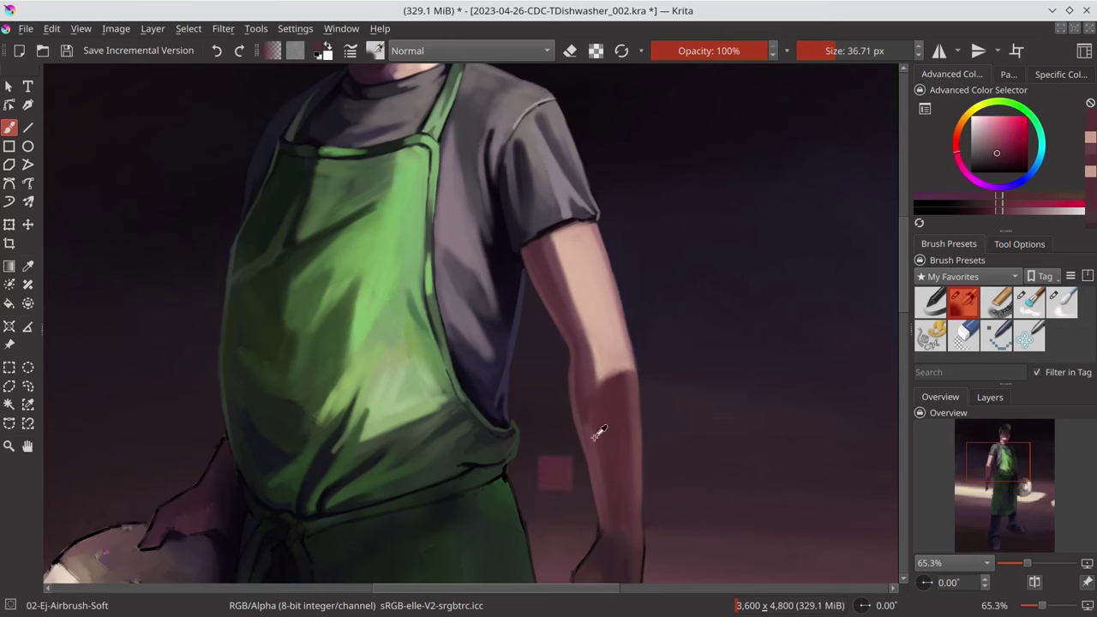
{"action": "scroll", "coordinate": [617, 412], "scroll_direction": "down", "scroll_amount": 5}
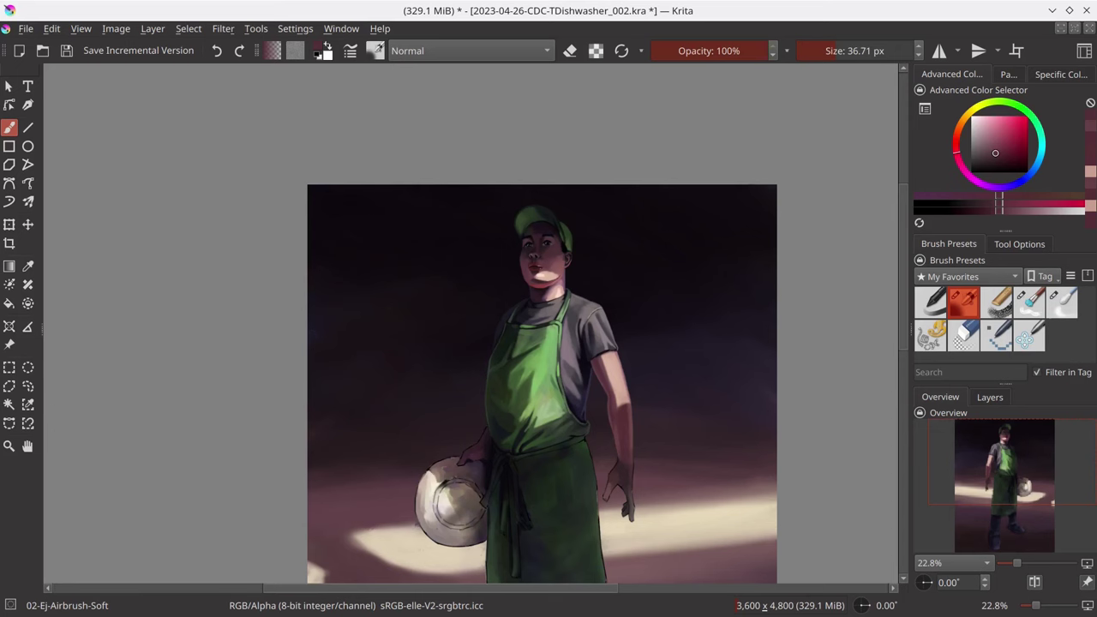
- Save the dishwasher painting and zoom out to review the full figure
{"action": "key", "text": "ctrl+s"}
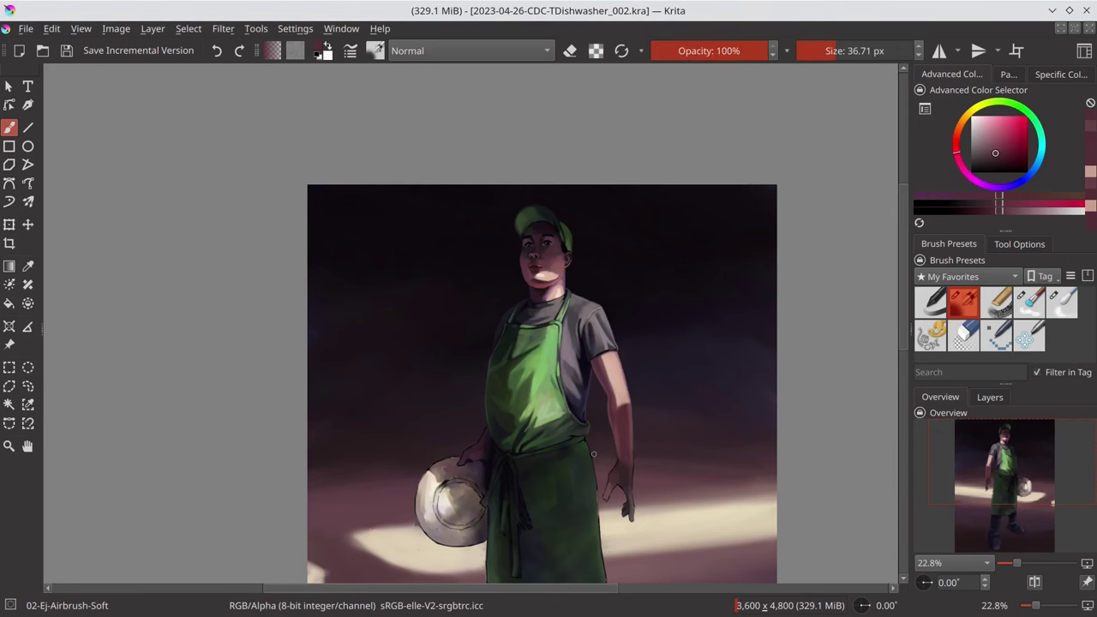
{"action": "scroll", "coordinate": [593, 454], "scroll_direction": "down", "scroll_amount": 2}
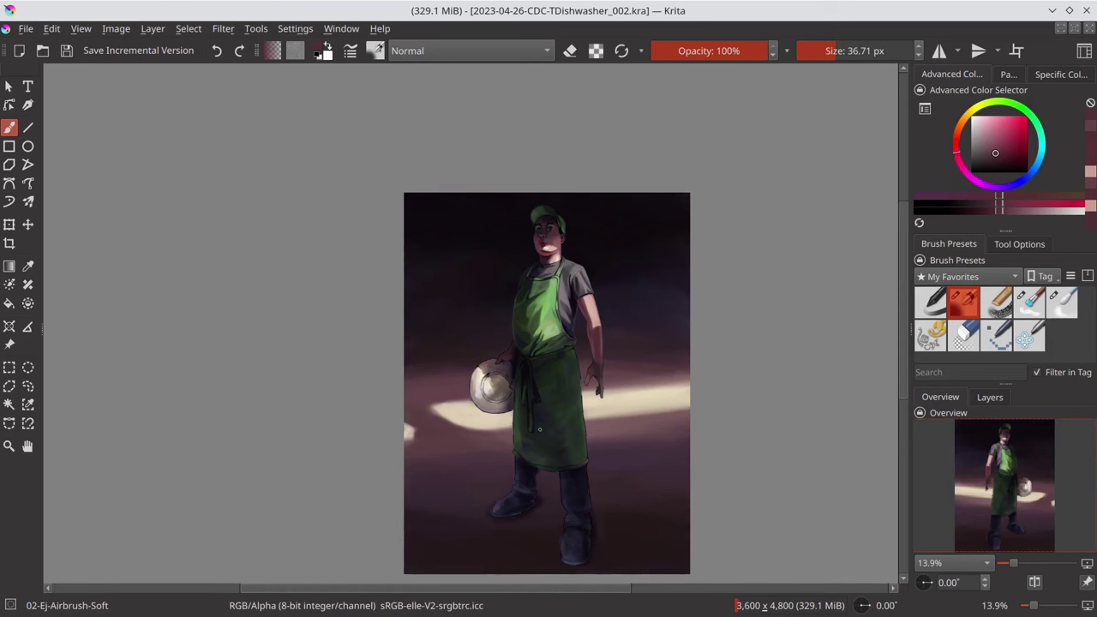
- Paint the fingers longer, then darken their edges and begin refining the hand's right edge
{"action": "scroll", "coordinate": [540, 429], "scroll_direction": "up", "scroll_amount": 5}
{"action": "scroll", "coordinate": [571, 385], "scroll_direction": "up", "scroll_amount": 2}
{"action": "left_click_drag", "start_coordinate": [561, 386], "coordinate": [544, 433]}
{"action": "left_click_drag", "start_coordinate": [576, 386], "coordinate": [560, 433]}
{"action": "left_click_drag", "start_coordinate": [610, 262], "coordinate": [564, 353]}
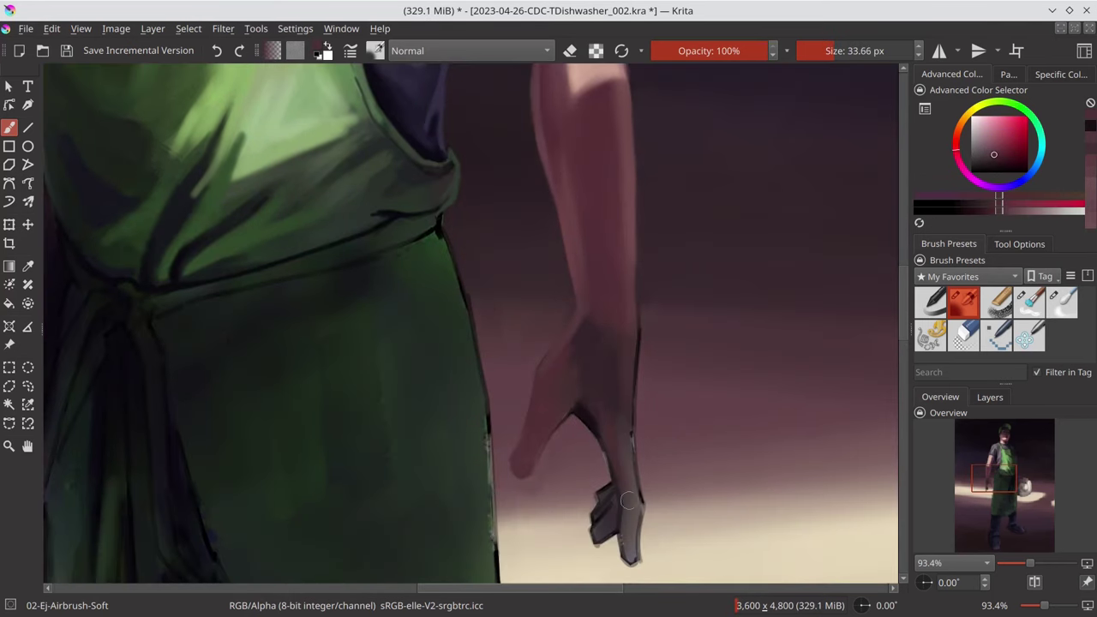
{"action": "left_click_drag", "start_coordinate": [592, 441], "coordinate": [600, 318]}
{"action": "left_click_drag", "start_coordinate": [541, 454], "coordinate": [570, 418]}
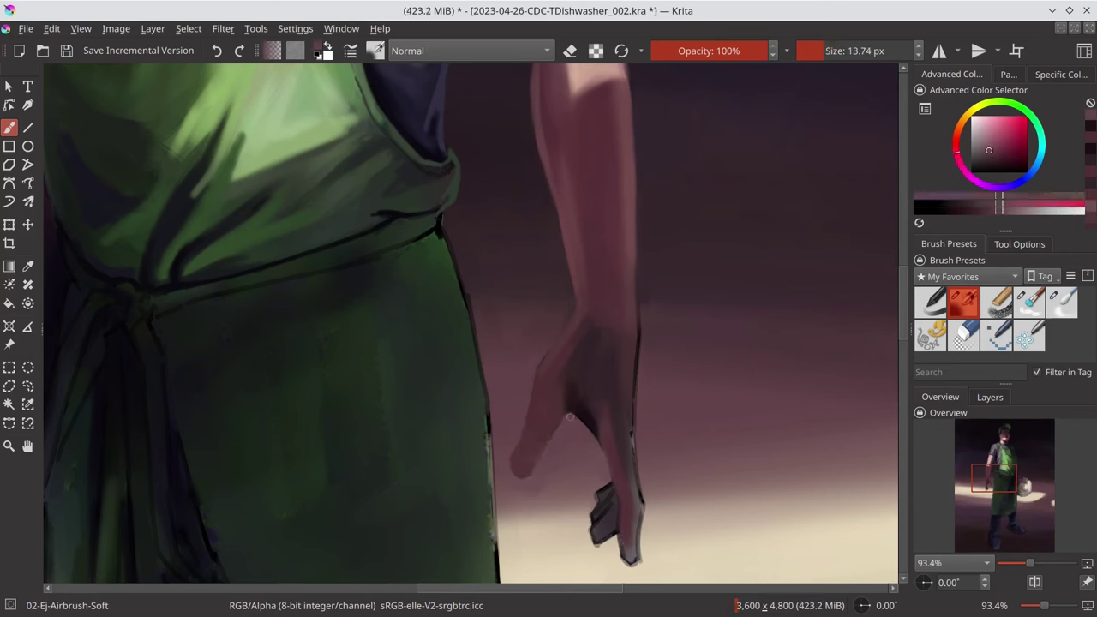
{"action": "left_click_drag", "start_coordinate": [600, 319], "coordinate": [613, 397]}
- Refine the hand's right edge with sampled hand colours, then blur the fingertip into the background
{"action": "left_click", "coordinate": [600, 319], "text": "ctrl"}
{"action": "left_click_drag", "start_coordinate": [600, 315], "coordinate": [588, 355]}
{"action": "left_click_drag", "start_coordinate": [639, 275], "coordinate": [639, 424]}
{"action": "left_click", "coordinate": [674, 289], "text": "ctrl"}
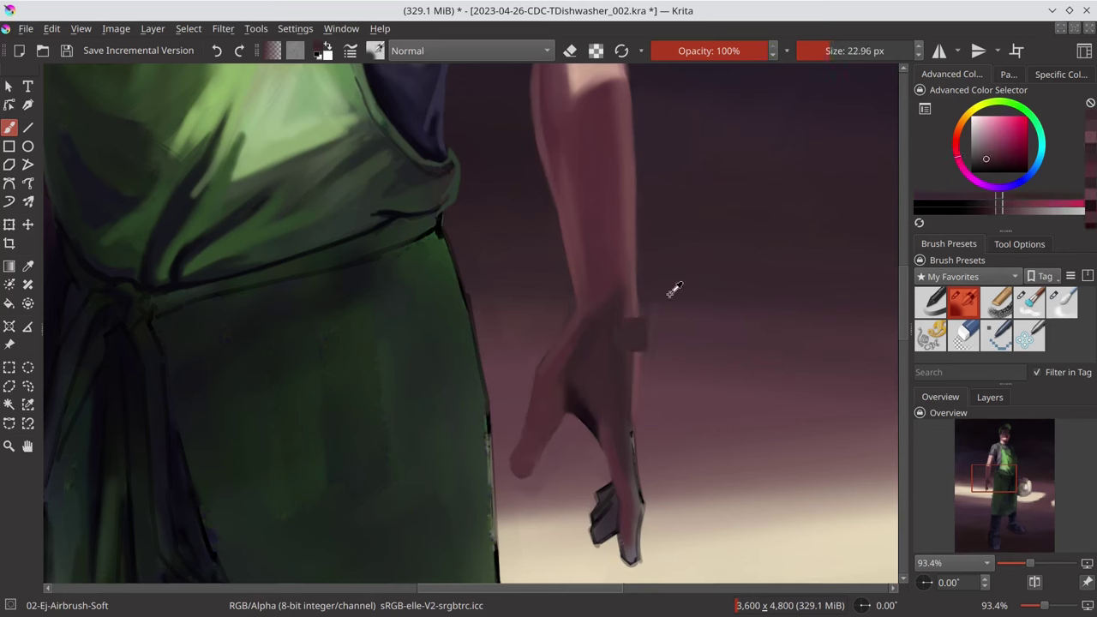
{"action": "key", "text": "slash"}
{"action": "key", "text": "bracketleft"}
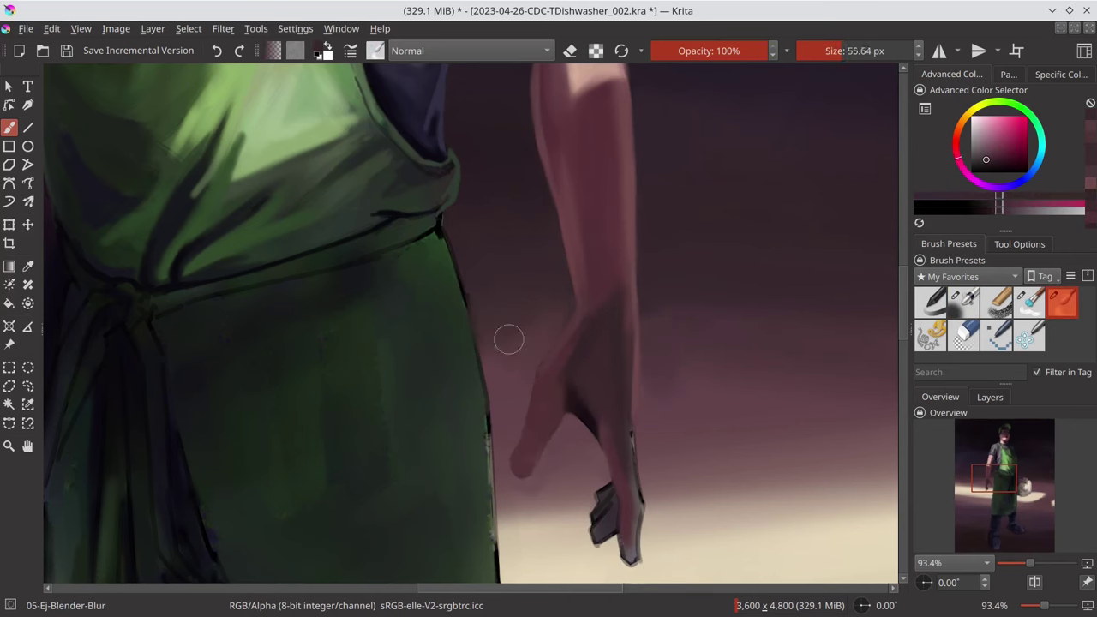
{"action": "left_click", "coordinate": [517, 477], "text": "ctrl"}
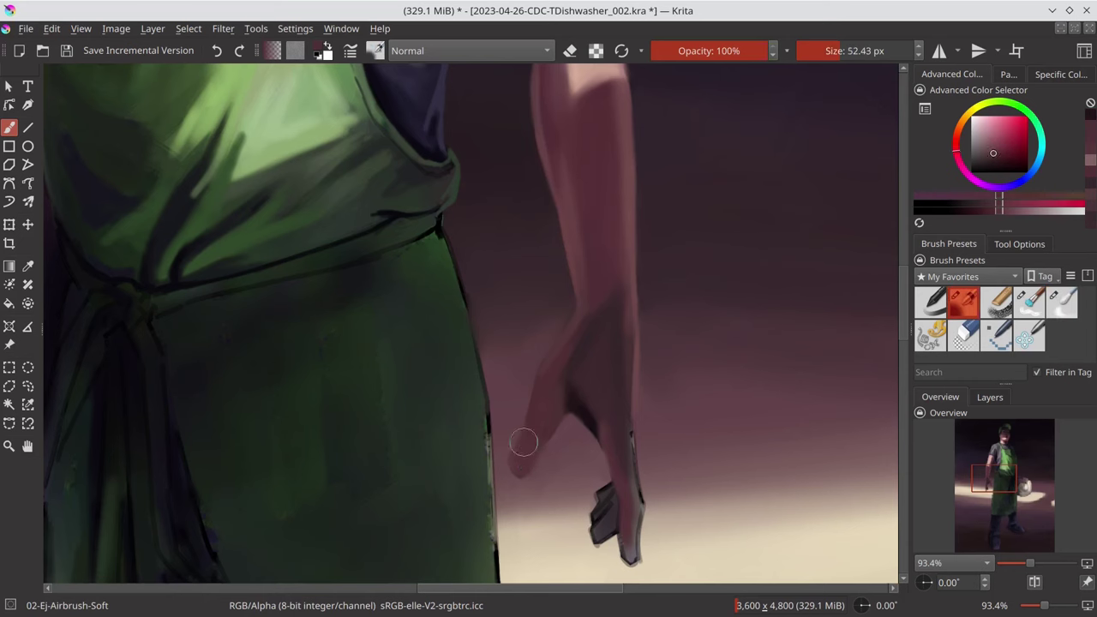
- With a smaller soft airbrush, add dark strokes along the finger edges and pick a dark grey-purple
{"action": "key", "text": "slash"}
{"action": "key", "text": "bracketleft"}
{"action": "key", "text": "bracketleft"}
{"action": "key", "text": "bracketleft"}
{"action": "left_click_drag", "start_coordinate": [517, 477], "coordinate": [503, 428]}
{"action": "left_click_drag", "start_coordinate": [616, 390], "coordinate": [624, 511]}
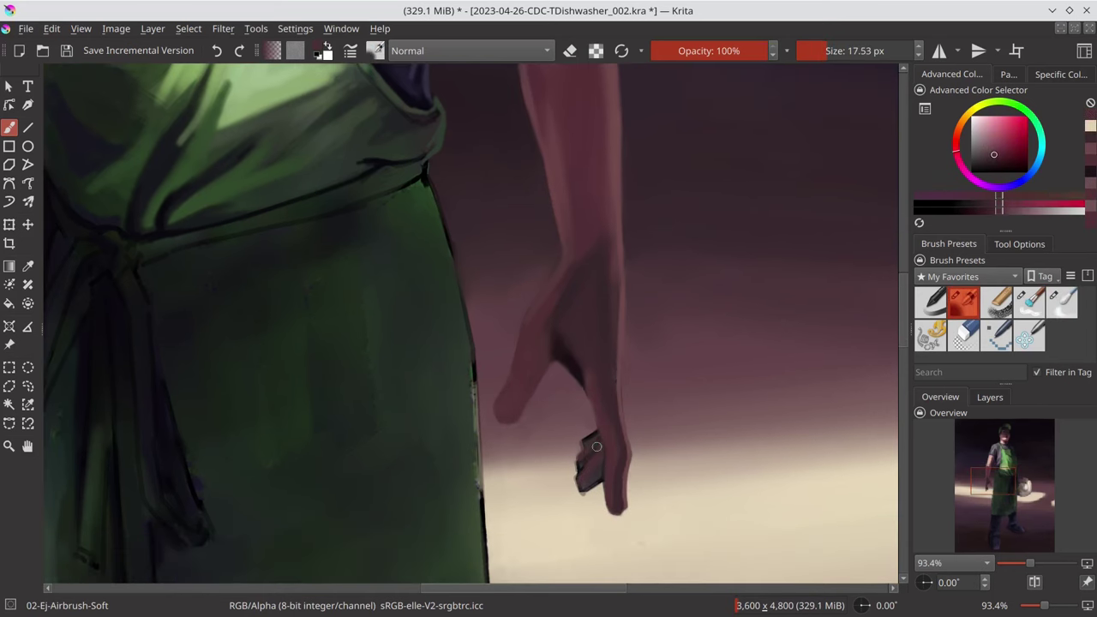
{"action": "left_click", "coordinate": [590, 463], "text": "ctrl"}
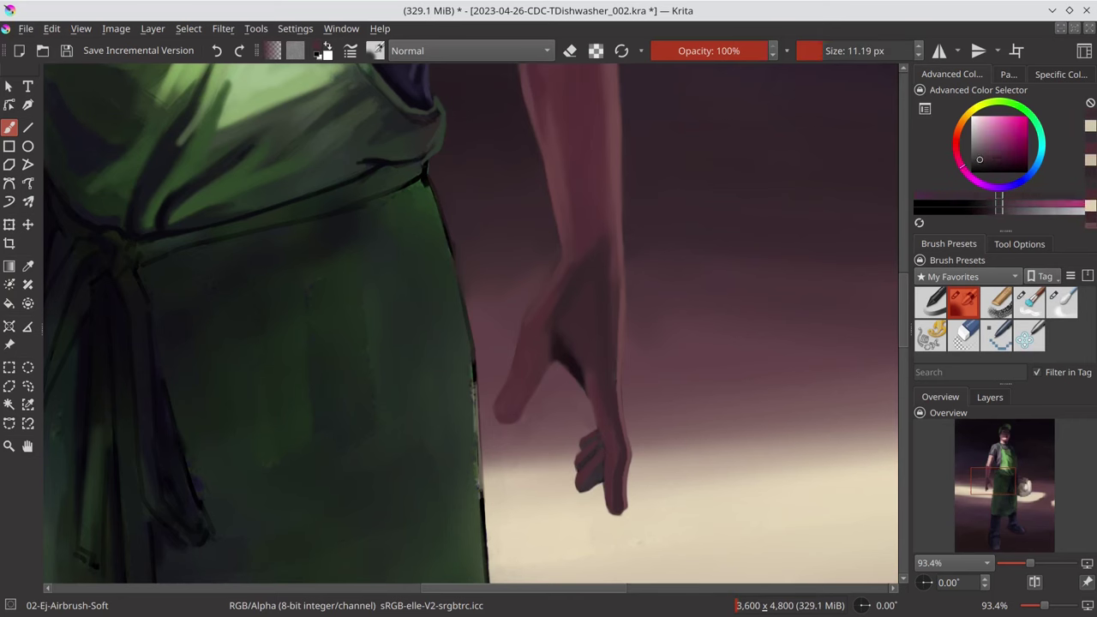
- Zoom around the hand and save the painting
{"action": "scroll", "coordinate": [612, 318], "scroll_direction": "down", "scroll_amount": 8}
{"action": "scroll", "coordinate": [612, 318], "scroll_direction": "up", "scroll_amount": 6}
{"action": "scroll", "coordinate": [635, 317], "scroll_direction": "down", "scroll_amount": 1}
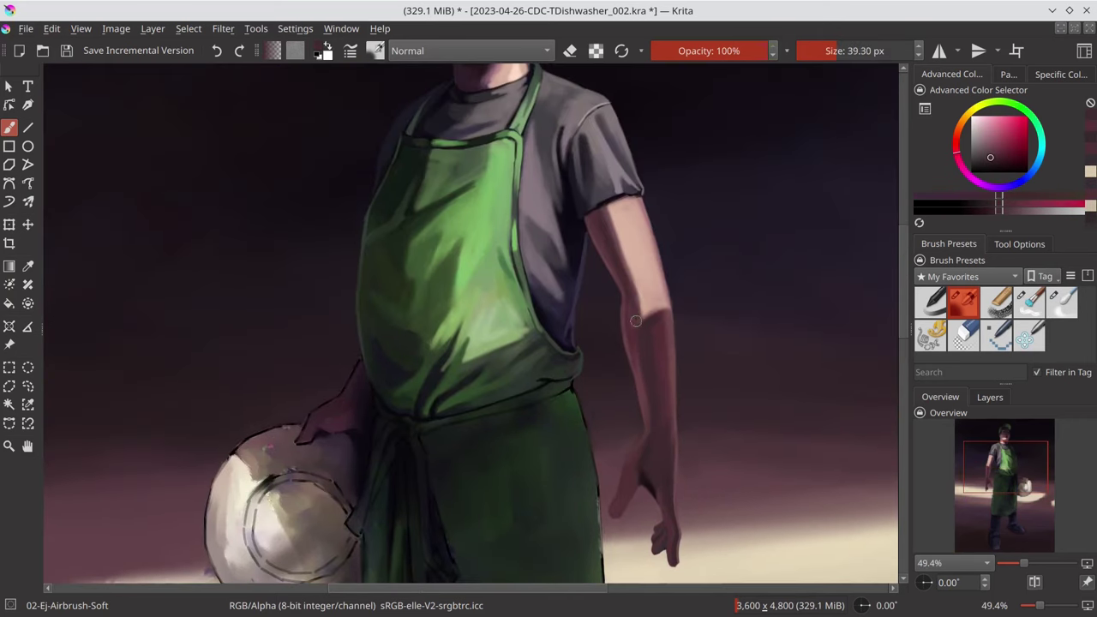
{"action": "scroll", "coordinate": [653, 321], "scroll_direction": "down", "scroll_amount": 2}
{"action": "scroll", "coordinate": [653, 322], "scroll_direction": "down", "scroll_amount": 3}
{"action": "key", "text": "ctrl+s"}
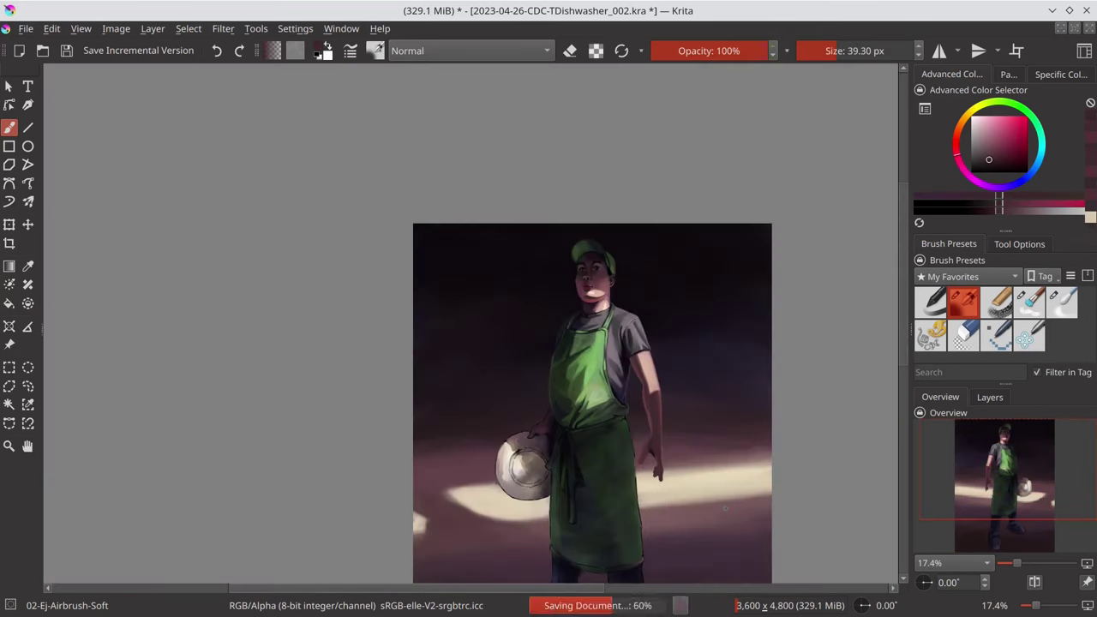
- Return to the soft airbrush, pick a lighter pink from the arm, and save
{"action": "scroll", "coordinate": [659, 388], "scroll_direction": "up", "scroll_amount": 5}
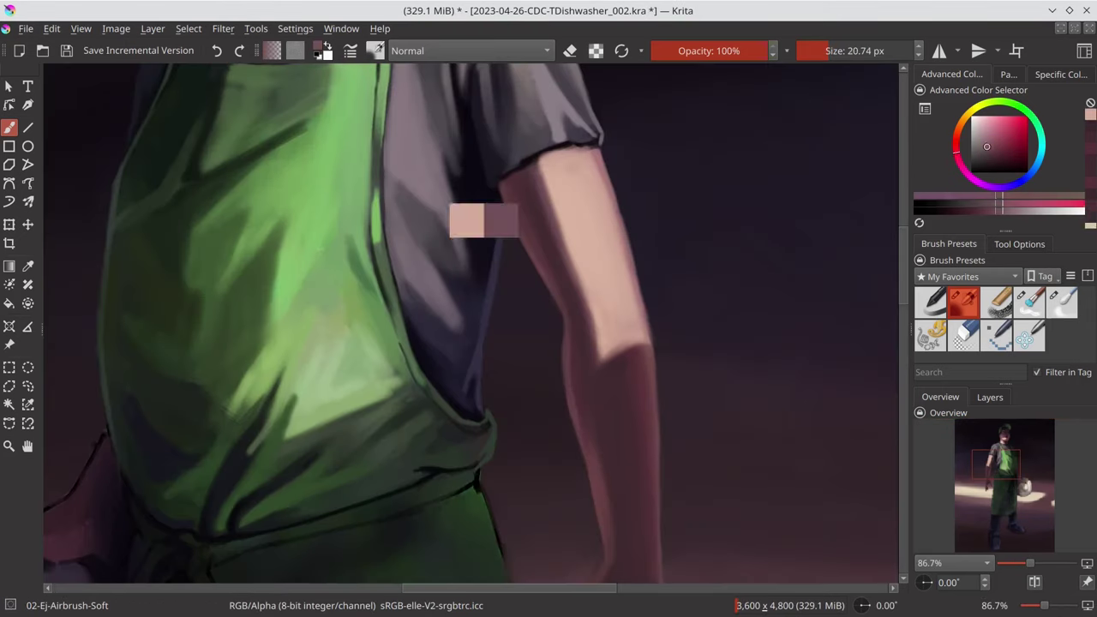
{"action": "scroll", "coordinate": [706, 314], "scroll_direction": "down", "scroll_amount": 1}
{"action": "key", "text": "slash"}
{"action": "key", "text": "slash"}
{"action": "scroll", "coordinate": [569, 237], "scroll_direction": "down", "scroll_amount": 1}
{"action": "key", "text": "bracketright"}
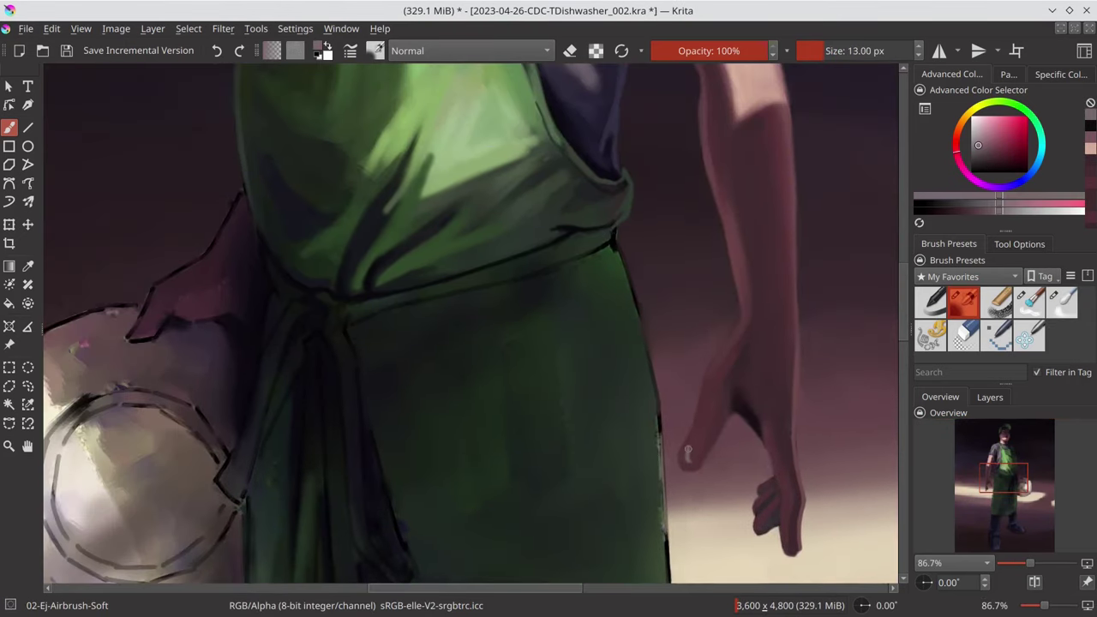
{"action": "left_click", "coordinate": [694, 462], "text": "ctrl"}
{"action": "key", "text": "ctrl+s"}
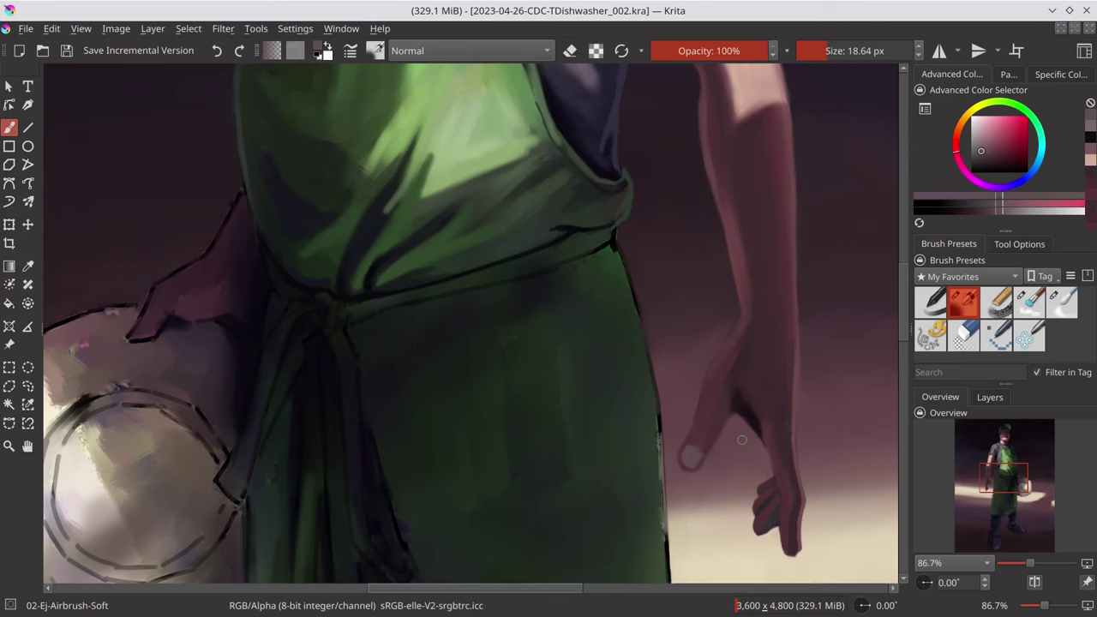
- Touch up the fingertip of the lowered hand with a smaller brush and save
{"action": "key", "text": "bracketleft"}
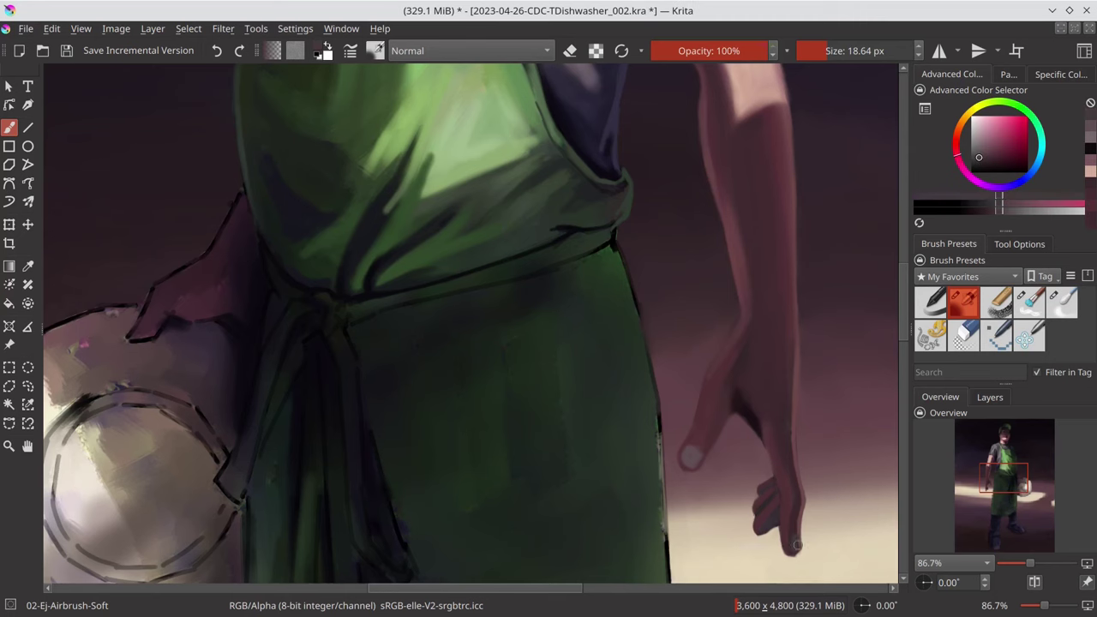
{"action": "left_click_drag", "start_coordinate": [799, 540], "coordinate": [801, 553]}
{"action": "scroll", "coordinate": [799, 547], "scroll_direction": "up", "scroll_amount": 1}
{"action": "scroll", "coordinate": [838, 461], "scroll_direction": "down", "scroll_amount": 8}
{"action": "key", "text": "ctrl+s"}
{"action": "scroll", "coordinate": [838, 461], "scroll_direction": "up", "scroll_amount": 5}
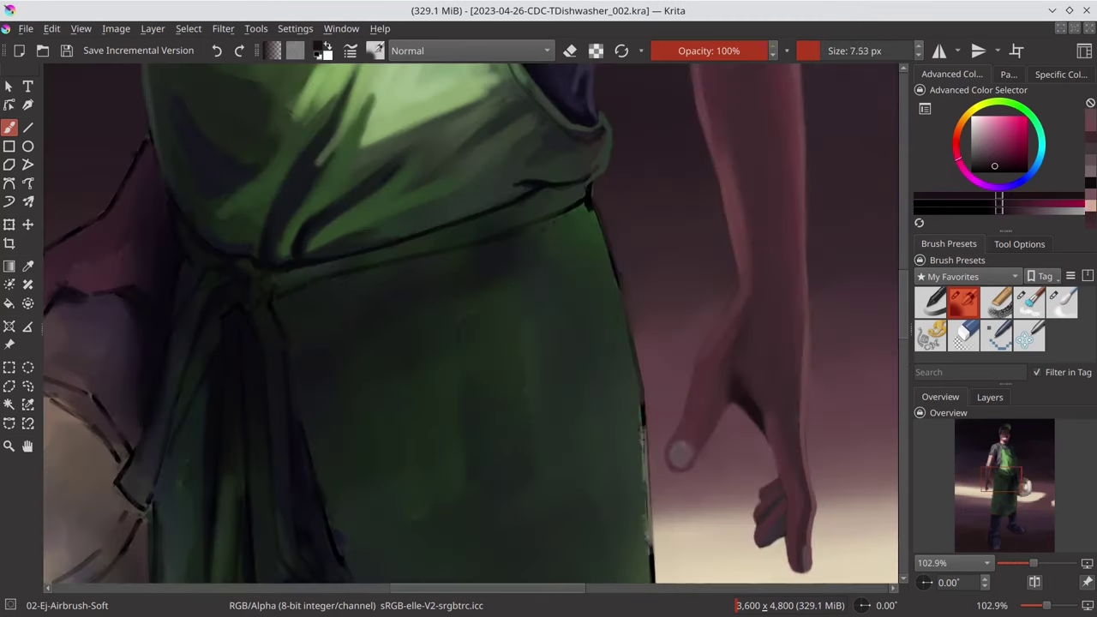
{"action": "scroll", "coordinate": [781, 325], "scroll_direction": "down", "scroll_amount": 4}
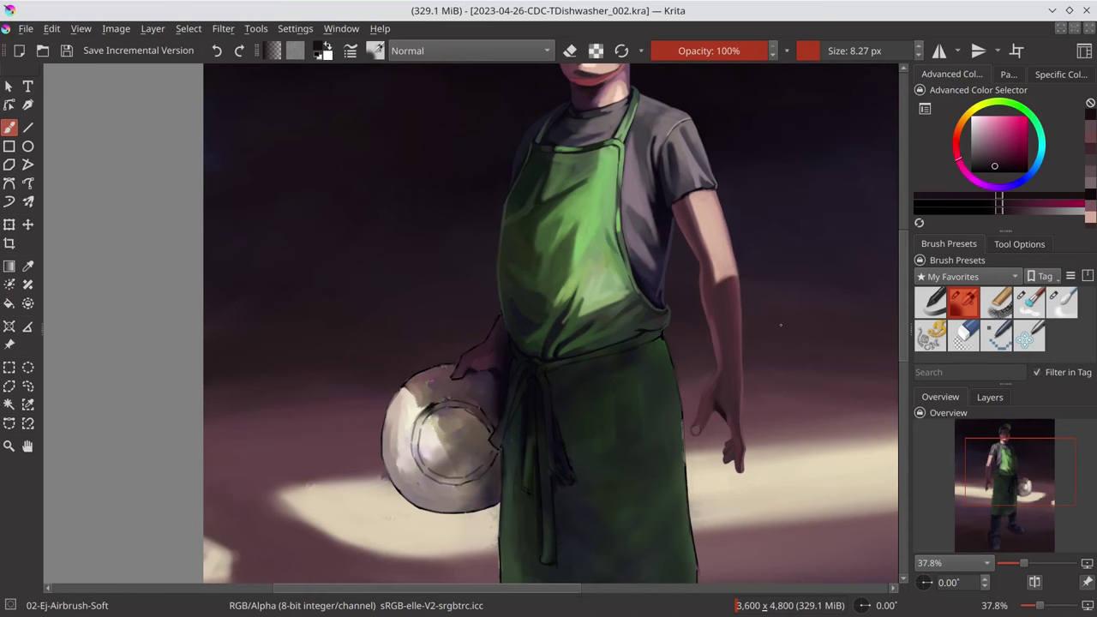
- Save again and zoom out to review the whole figure, then back in on the hand
{"action": "key", "text": "slash"}
{"action": "scroll", "coordinate": [430, 544], "scroll_direction": "down", "scroll_amount": 2}
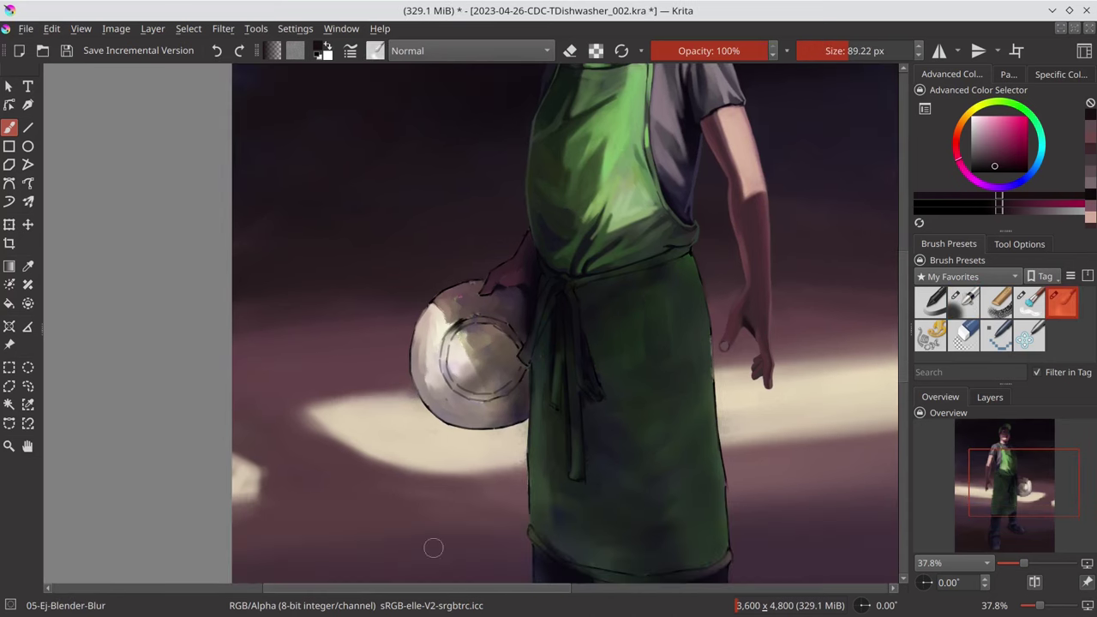
{"action": "key", "text": "ctrl+s"}
{"action": "key", "text": "slash"}
{"action": "scroll", "coordinate": [497, 306], "scroll_direction": "down", "scroll_amount": 2}
{"action": "scroll", "coordinate": [531, 443], "scroll_direction": "down", "scroll_amount": 3}
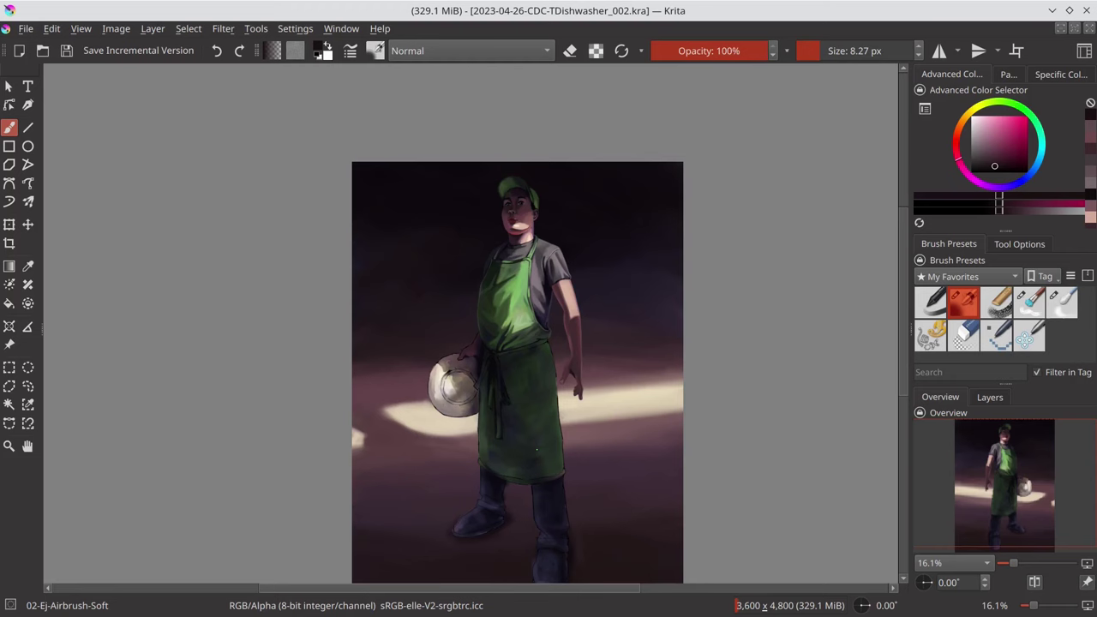
{"action": "scroll", "coordinate": [538, 448], "scroll_direction": "down", "scroll_amount": 2}
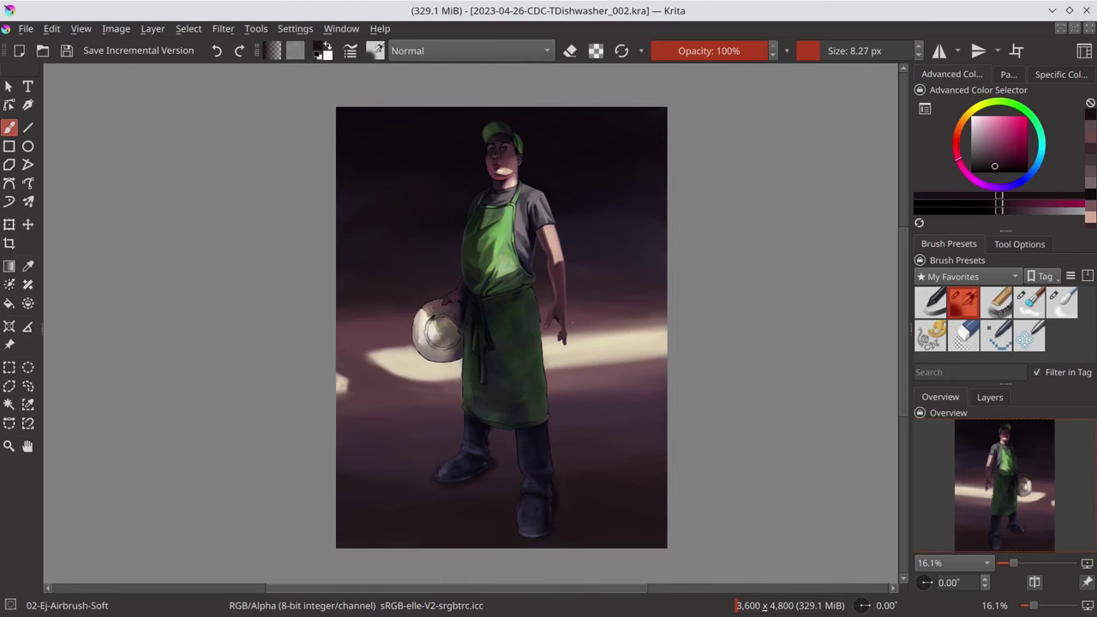
{"action": "scroll", "coordinate": [471, 286], "scroll_direction": "up", "scroll_amount": 10}
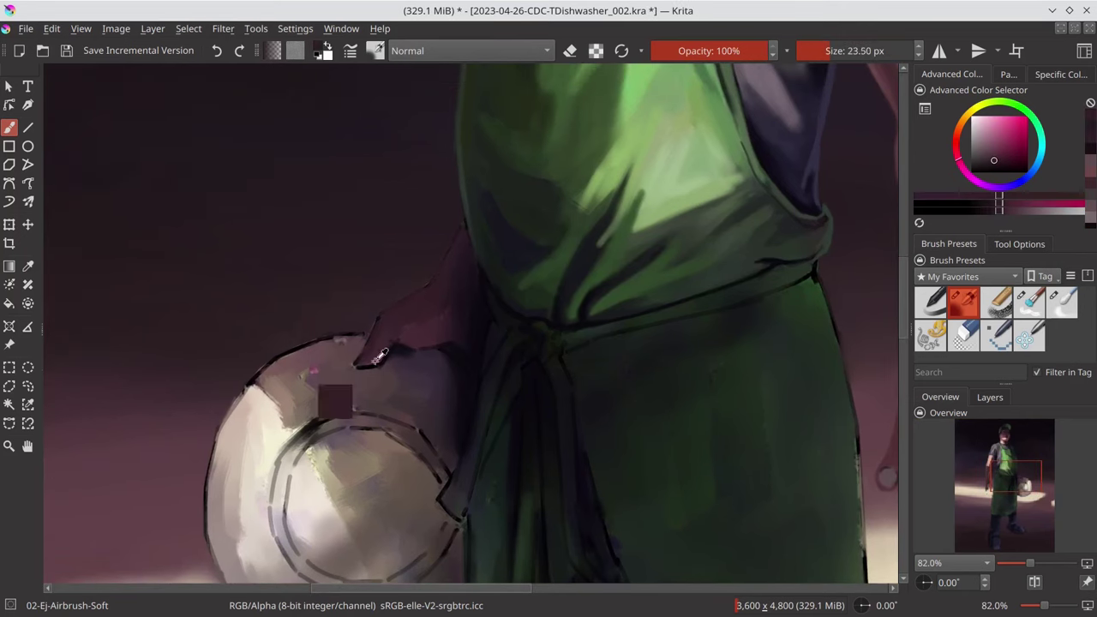
- Darken the pink strip beside the hand with a dark purple-blue and sample muted pinks
{"action": "key", "text": "ctrl+s"}
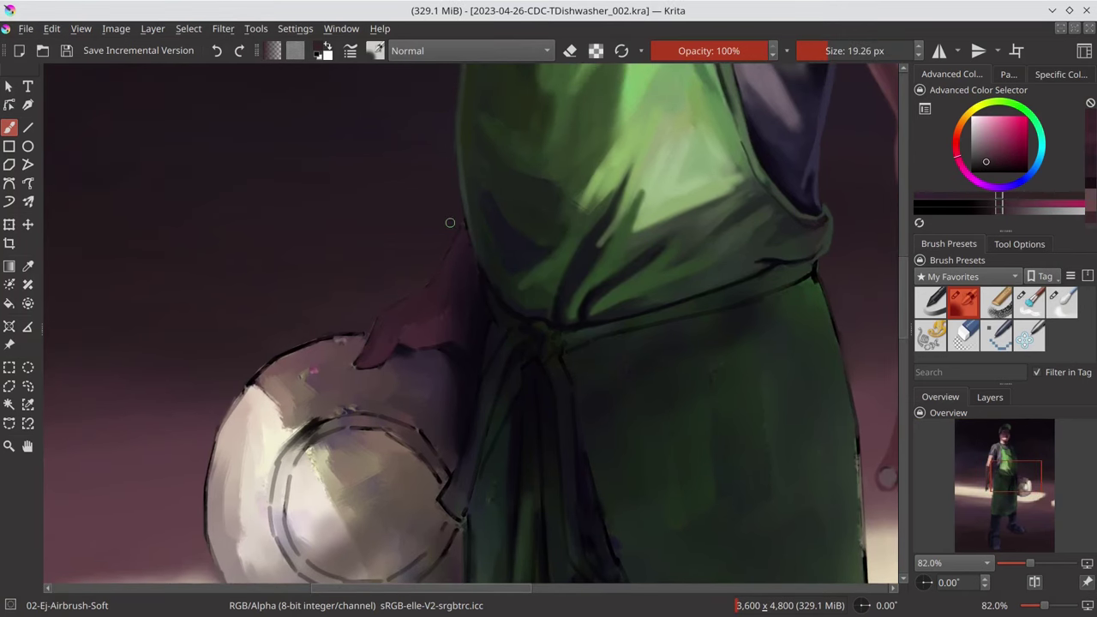
{"action": "left_click", "coordinate": [450, 223], "text": "ctrl"}
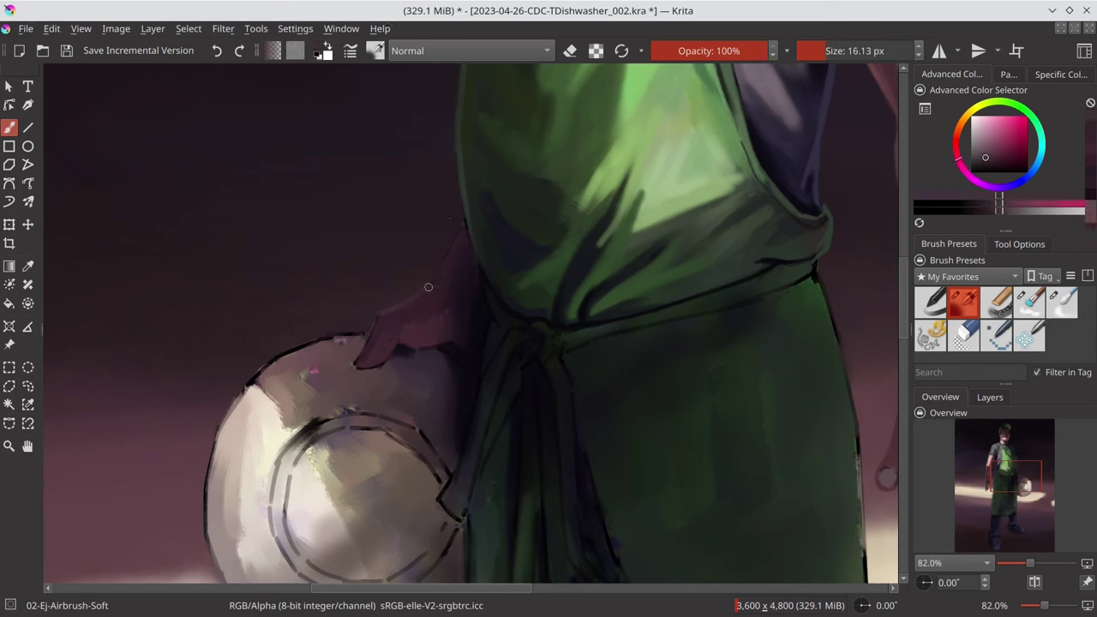
{"action": "left_click_drag", "start_coordinate": [455, 225], "coordinate": [433, 287]}
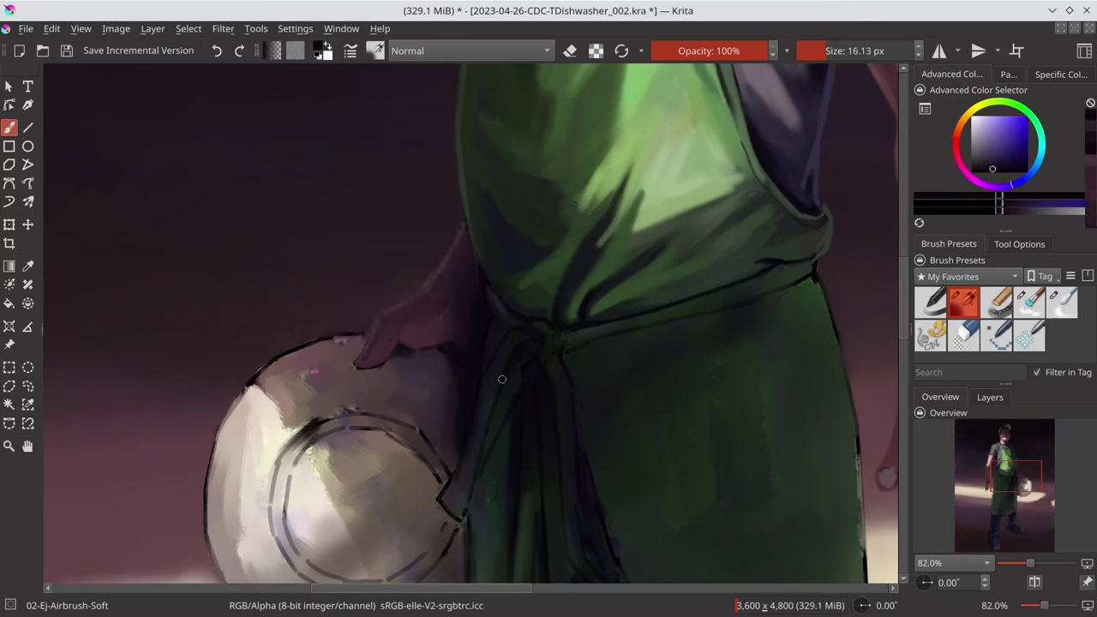
{"action": "left_click", "coordinate": [465, 360], "text": "ctrl"}
{"action": "mouse_move", "coordinate": [433, 309]}
{"action": "left_mouse_down"}
{"action": "mouse_move", "coordinate": [450, 310]}
{"action": "mouse_move", "coordinate": [401, 288]}
{"action": "left_mouse_up"}
{"action": "left_click", "coordinate": [429, 357], "text": "ctrl"}
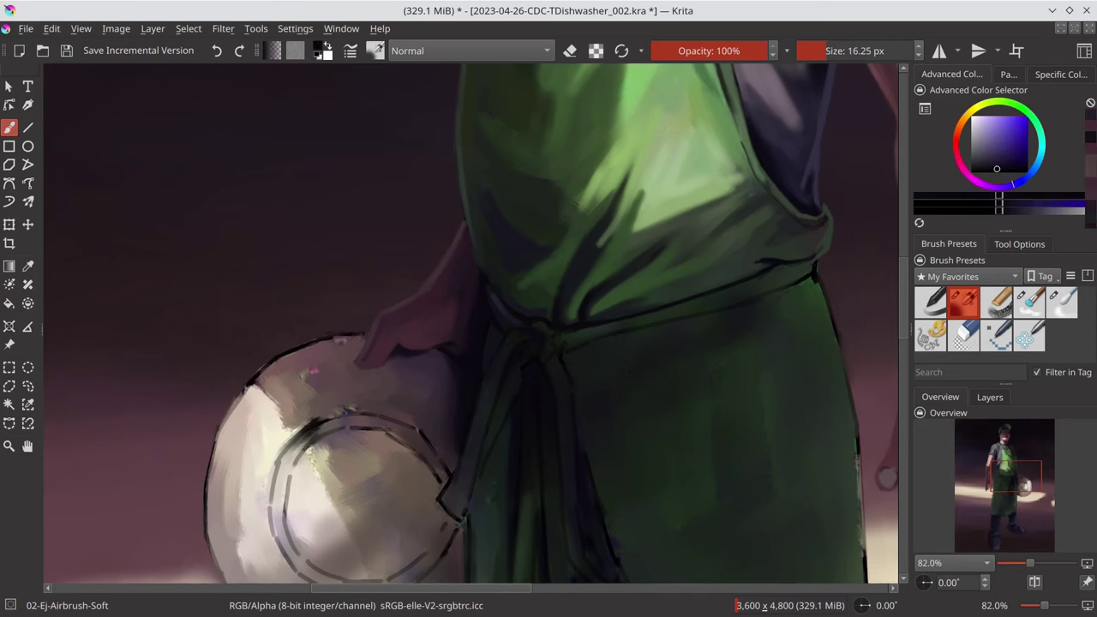
{"action": "left_click_drag", "start_coordinate": [428, 358], "coordinate": [483, 232]}
- Sample redder pink and cream tones from the plate and enlarge the brush for broad shading
{"action": "left_click", "coordinate": [343, 224], "text": "ctrl"}
{"action": "left_click_drag", "start_coordinate": [339, 220], "coordinate": [349, 221]}
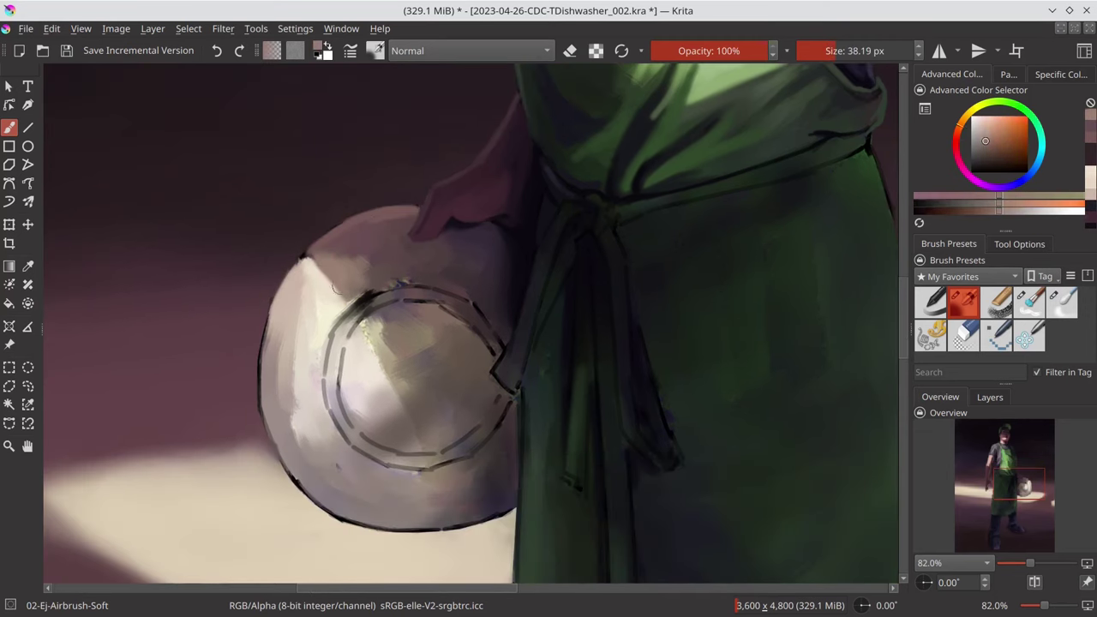
{"action": "left_click_drag", "start_coordinate": [442, 251], "coordinate": [495, 254]}
{"action": "left_click", "coordinate": [506, 536], "text": "ctrl"}
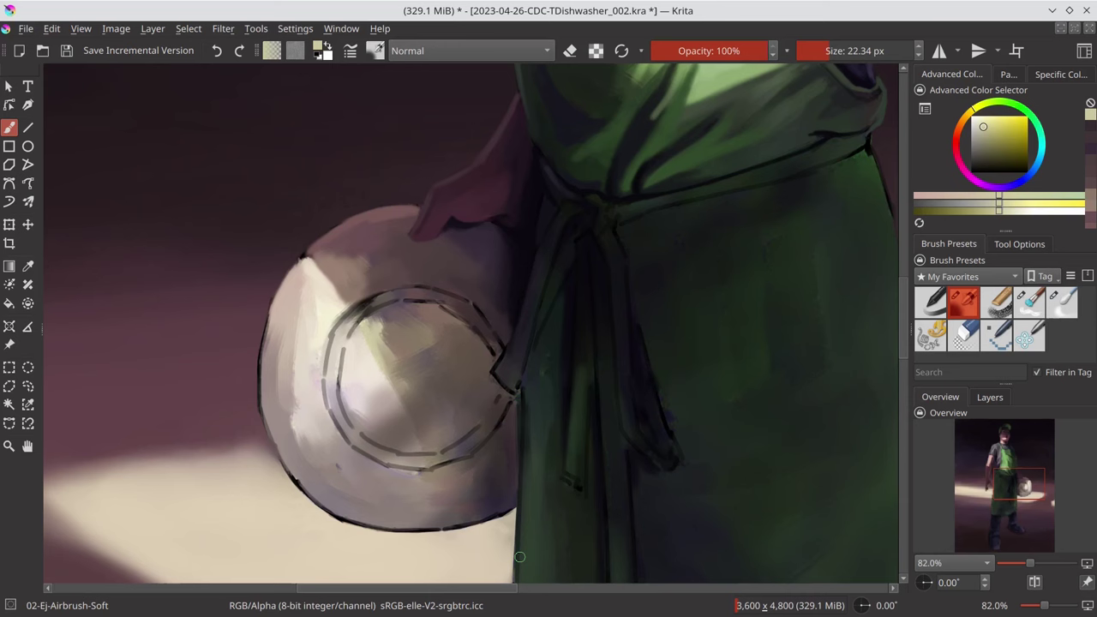
{"action": "left_click", "coordinate": [262, 284], "text": "ctrl"}
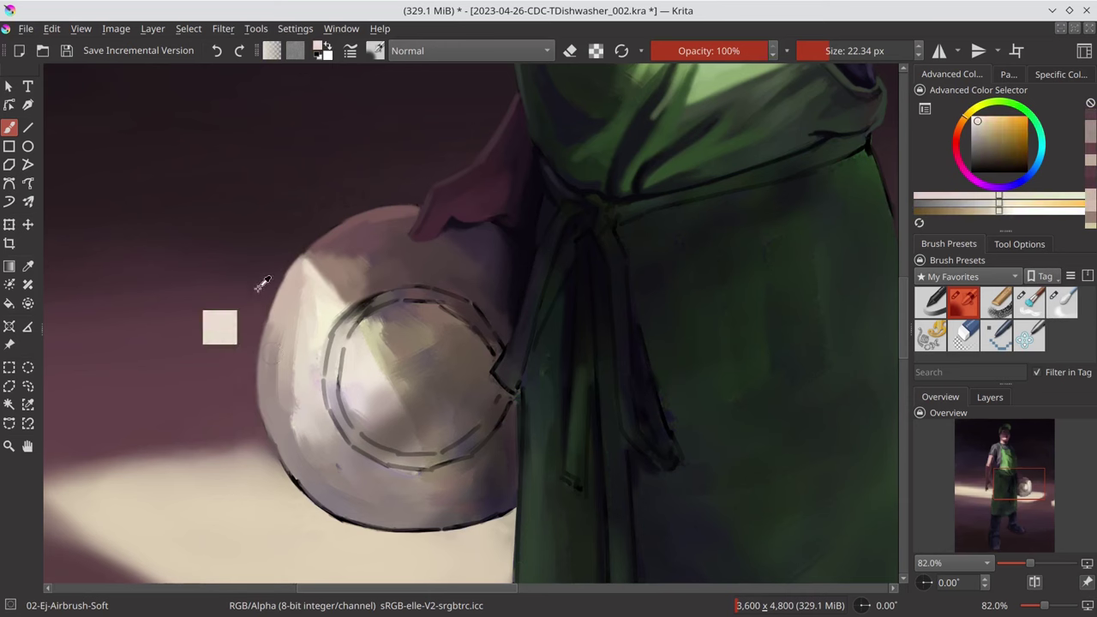
{"action": "mouse_move", "coordinate": [262, 284]}
{"action": "left_mouse_down"}
{"action": "mouse_move", "coordinate": [283, 343]}
{"action": "mouse_move", "coordinate": [274, 428]}
{"action": "mouse_move", "coordinate": [283, 326]}
{"action": "left_mouse_up"}
{"action": "left_click", "coordinate": [302, 359], "text": "ctrl"}
- Airbrush the plate's left side, centre, and lower and inner rims lighter and smoother
{"action": "left_click_drag", "start_coordinate": [380, 367], "coordinate": [428, 343]}
{"action": "left_click_drag", "start_coordinate": [385, 262], "coordinate": [411, 325]}
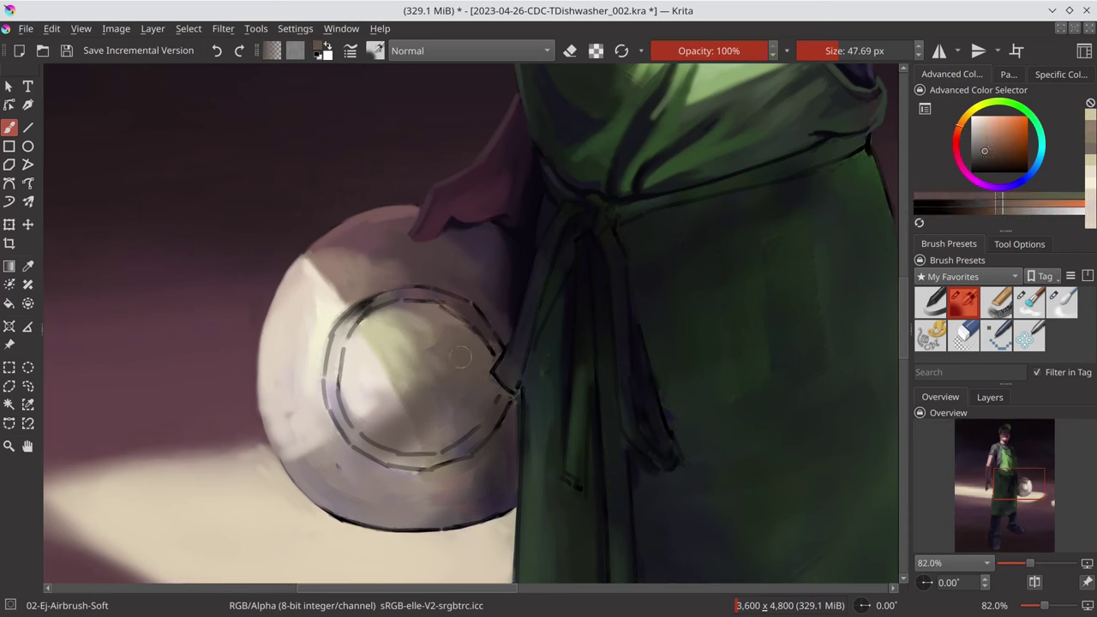
{"action": "left_click_drag", "start_coordinate": [343, 472], "coordinate": [411, 463]}
{"action": "left_click", "coordinate": [283, 428], "text": "ctrl"}
{"action": "key", "text": "bracketleft"}
{"action": "left_click_drag", "start_coordinate": [266, 421], "coordinate": [300, 455]}
{"action": "mouse_move", "coordinate": [334, 326]}
{"action": "left_mouse_down"}
{"action": "mouse_move", "coordinate": [385, 412]}
{"action": "mouse_move", "coordinate": [412, 425]}
{"action": "mouse_move", "coordinate": [412, 442]}
{"action": "left_mouse_up"}
{"action": "left_click_drag", "start_coordinate": [352, 527], "coordinate": [433, 472]}
- Lighten the lower rim, darken the lower-right rim in purple, and paint the right edge green
{"action": "key", "text": "bracketleft"}
{"action": "left_click_drag", "start_coordinate": [317, 514], "coordinate": [441, 532]}
{"action": "left_click_drag", "start_coordinate": [261, 506], "coordinate": [305, 480]}
{"action": "left_click", "coordinate": [437, 514], "text": "ctrl"}
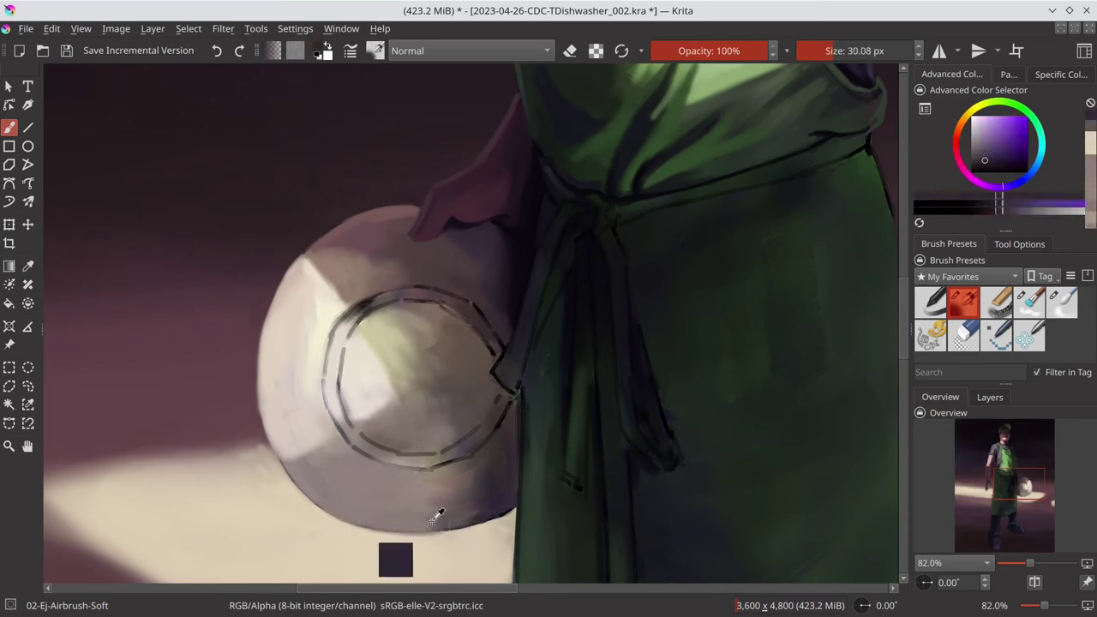
{"action": "key", "text": "bracketleft"}
{"action": "key", "text": "bracketleft"}
{"action": "key", "text": "bracketleft"}
{"action": "left_click_drag", "start_coordinate": [437, 519], "coordinate": [515, 528]}
{"action": "left_click", "coordinate": [527, 412], "text": "ctrl"}
{"action": "left_click_drag", "start_coordinate": [515, 394], "coordinate": [518, 514]}
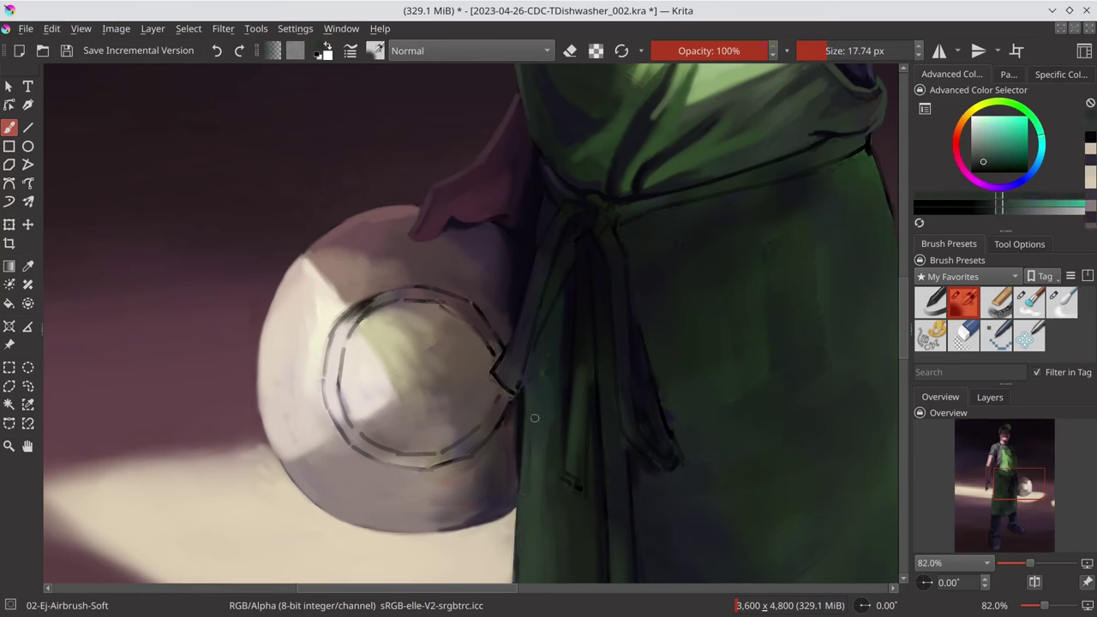
- Sample pinkish and darker greys from the plate while resizing the brush for detail
{"action": "key", "text": "bracketleft"}
{"action": "left_click", "coordinate": [355, 391], "text": "ctrl"}
{"action": "key", "text": "bracketleft"}
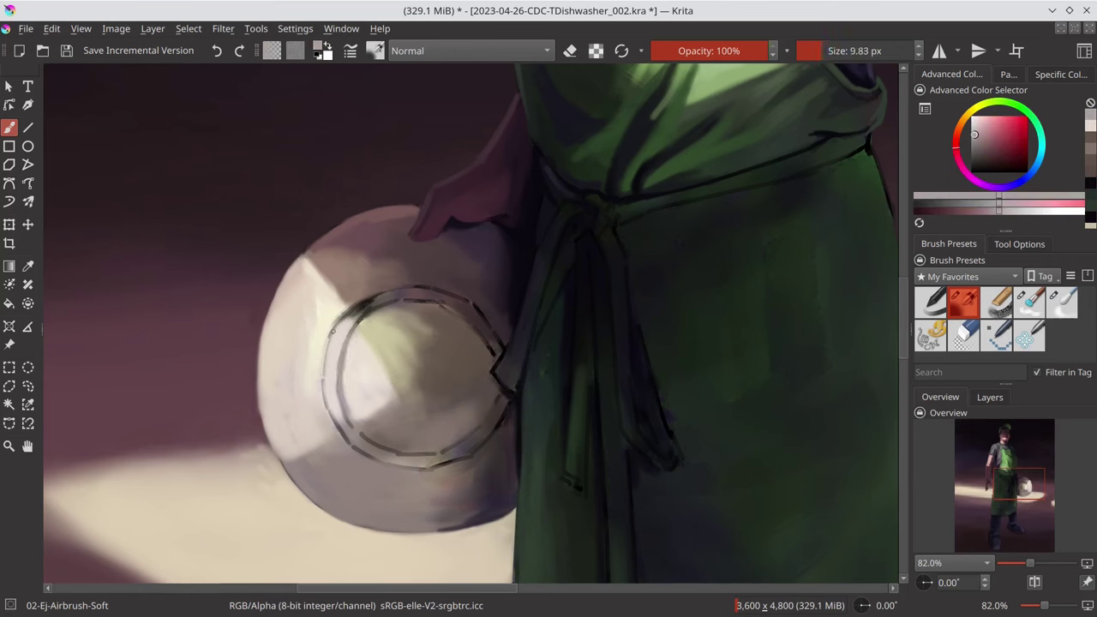
{"action": "key", "text": "bracketright"}
{"action": "left_click", "coordinate": [343, 347], "text": "ctrl"}
{"action": "key", "text": "bracketright"}
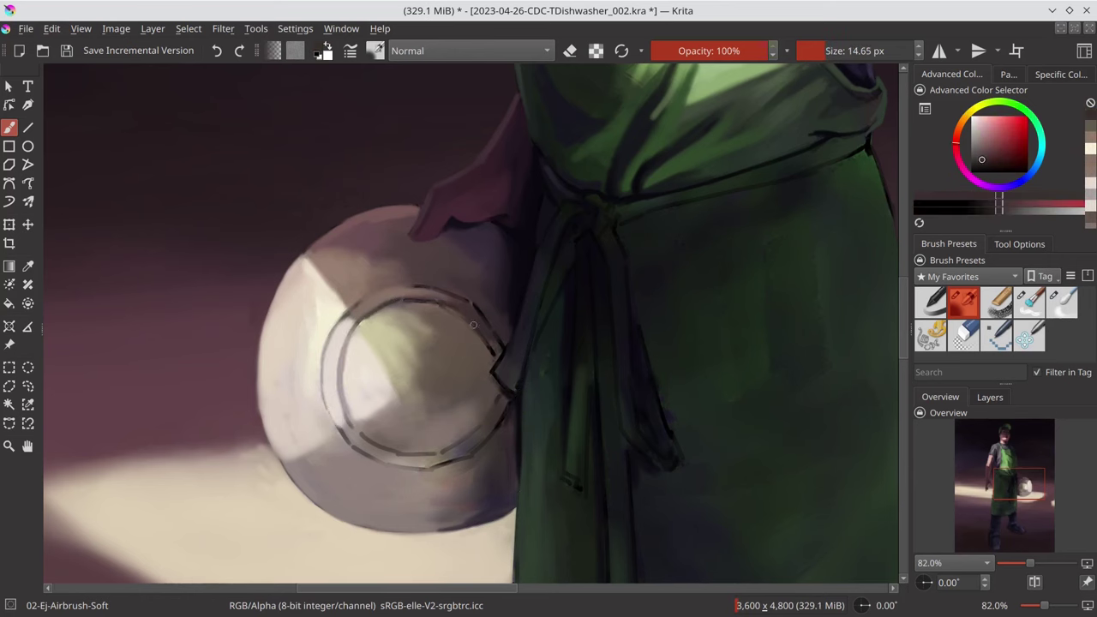
{"action": "key", "text": "bracketleft"}
{"action": "left_click", "coordinate": [446, 309], "text": "ctrl"}
{"action": "key", "text": "bracketleft"}
- Touch up the plate's inner rim line and redraw part of it in very dark purple
{"action": "left_click", "coordinate": [347, 320], "text": "ctrl"}
{"action": "key", "text": "bracketleft"}
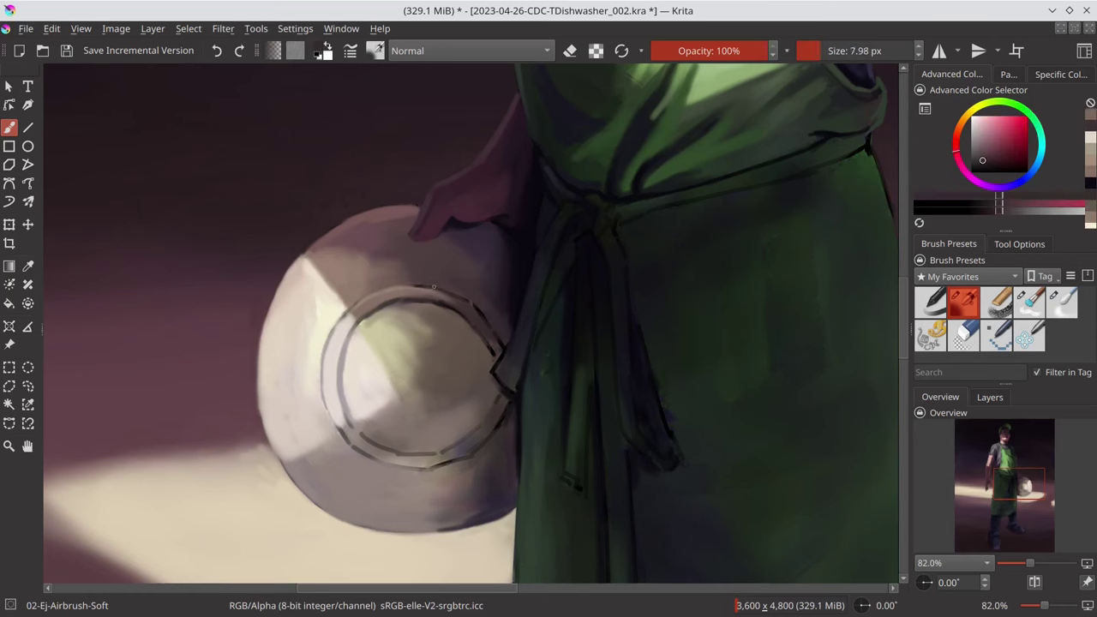
{"action": "key", "text": "bracketright"}
{"action": "key", "text": "bracketright"}
{"action": "key", "text": "bracketright"}
{"action": "left_click", "coordinate": [413, 304], "text": "ctrl"}
{"action": "key", "text": "bracketleft"}
{"action": "key", "text": "bracketleft"}
{"action": "left_click", "coordinate": [522, 279], "text": "ctrl"}
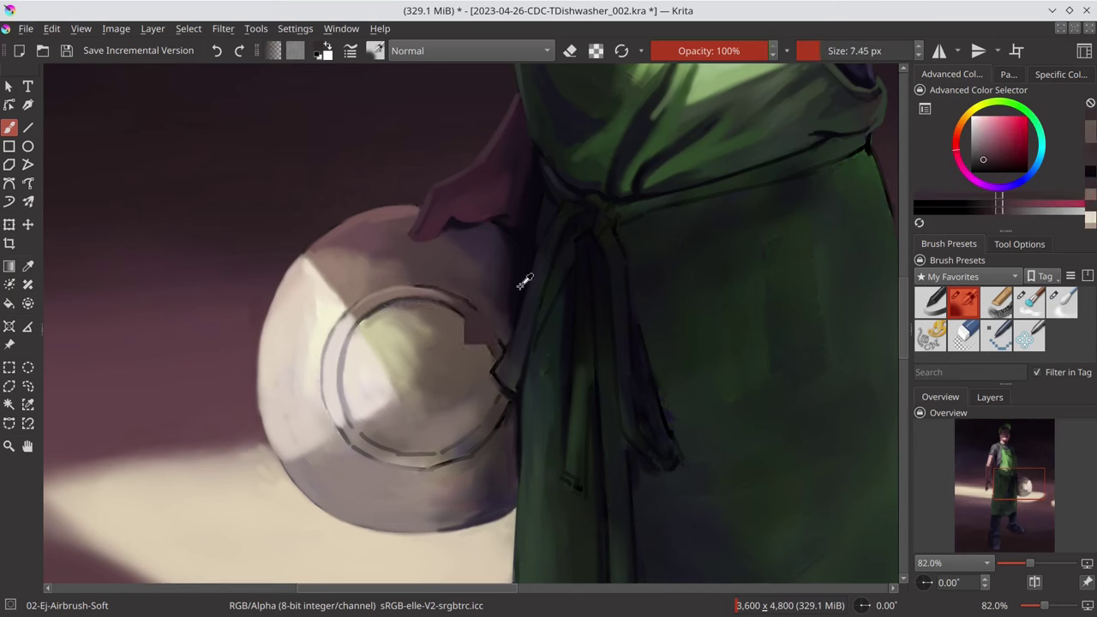
{"action": "left_click", "coordinate": [489, 322], "text": "ctrl"}
- Cover the stray dark mark on the rim in light pinkish grey and touch up the rim edge
{"action": "left_click", "coordinate": [508, 485], "text": "ctrl"}
{"action": "key", "text": "bracketright"}
{"action": "key", "text": "bracketright"}
{"action": "key", "text": "bracketright"}
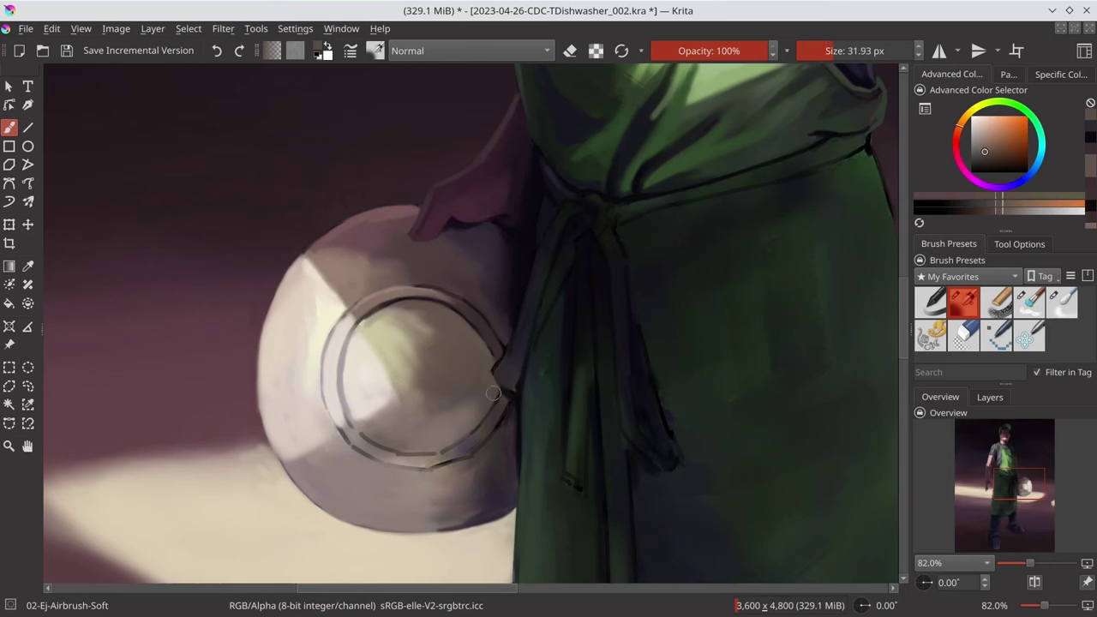
{"action": "left_click", "coordinate": [497, 386], "text": "ctrl"}
{"action": "key", "text": "bracketleft"}
{"action": "key", "text": "bracketleft"}
{"action": "key", "text": "bracketleft"}
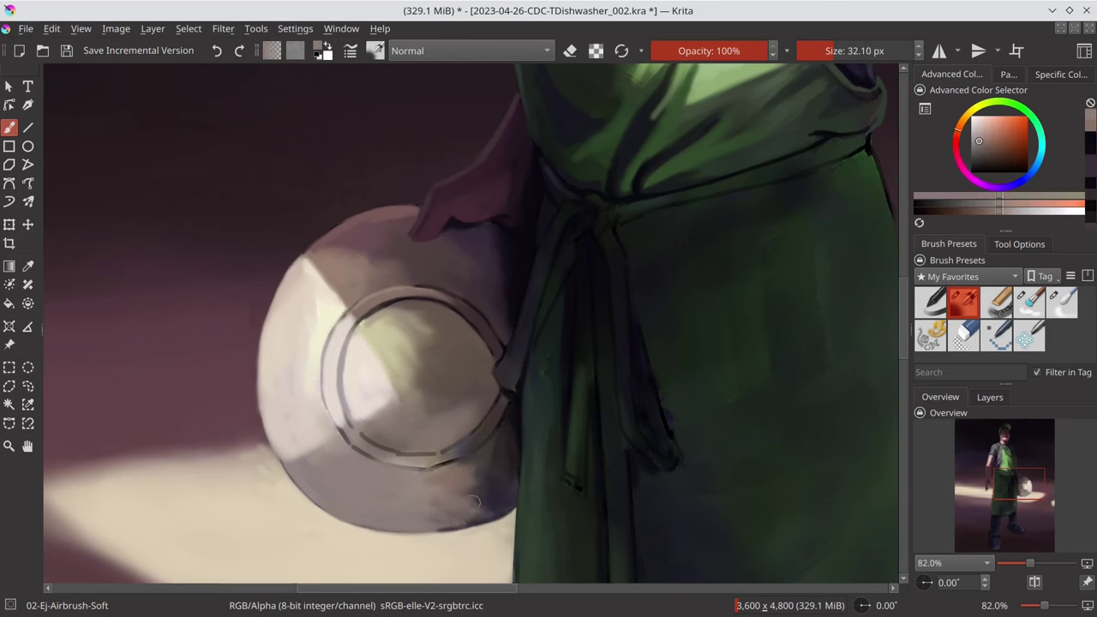
{"action": "left_click", "coordinate": [439, 299], "text": "ctrl"}
{"action": "key", "text": "bracketleft"}
{"action": "key", "text": "bracketleft"}
{"action": "key", "text": "bracketleft"}
{"action": "left_click", "coordinate": [438, 299], "text": "ctrl"}
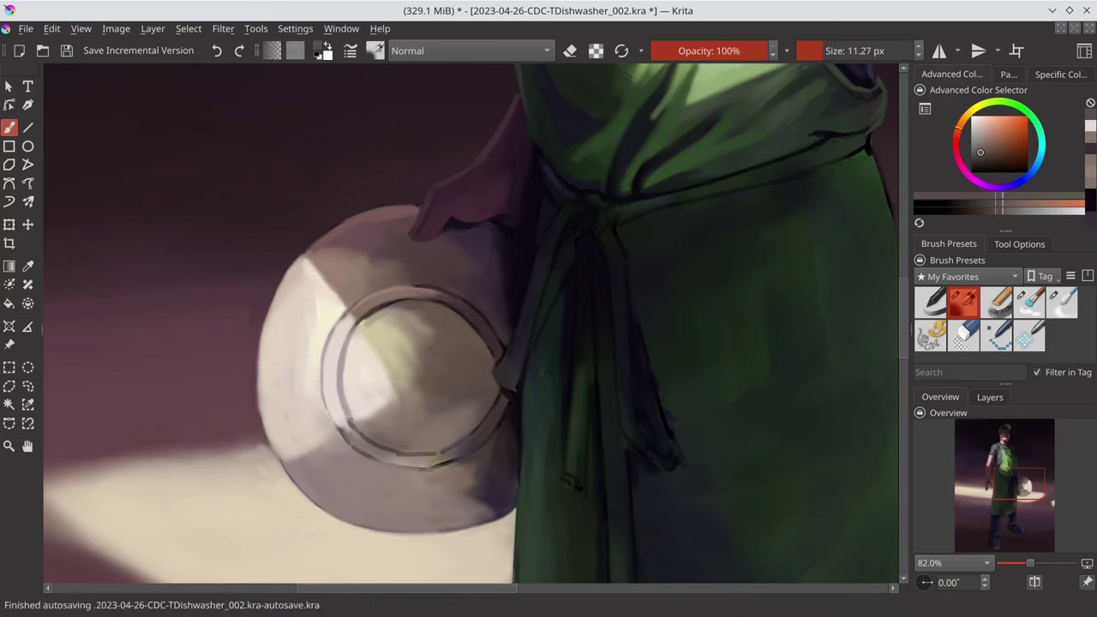
{"action": "left_click", "coordinate": [334, 422], "text": "ctrl"}
- Sample another plate colour, fit the whole painting in view, and save
{"action": "left_click", "coordinate": [457, 444], "text": "ctrl"}
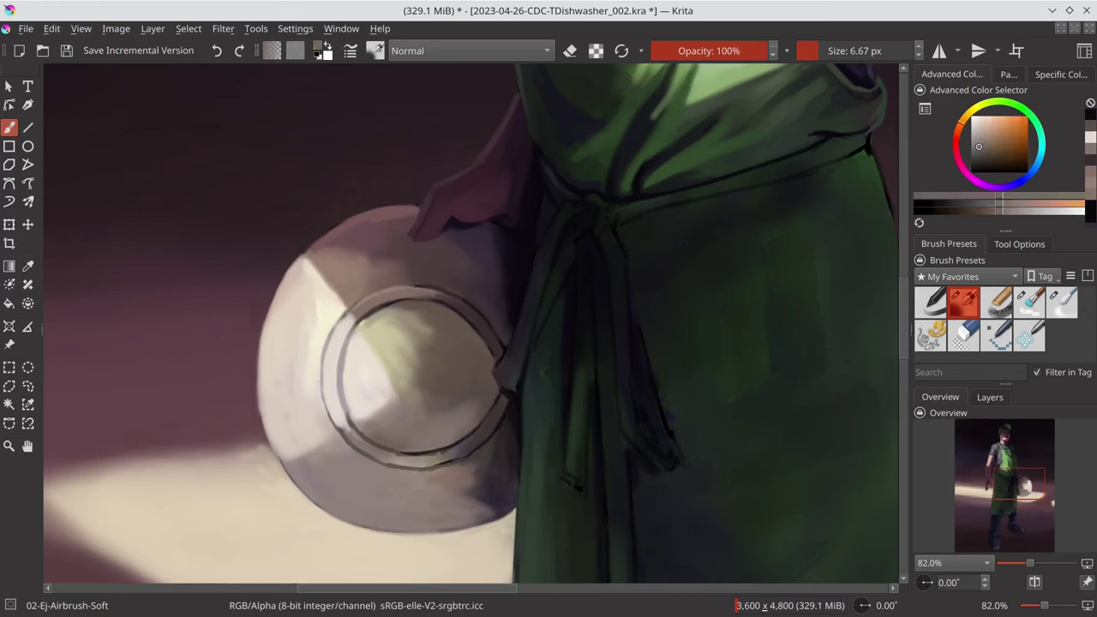
{"action": "key", "text": "bracketright"}
{"action": "key", "text": "bracketright"}
{"action": "key", "text": "bracketright"}
{"action": "key", "text": "2"}
{"action": "key", "text": "ctrl+s"}
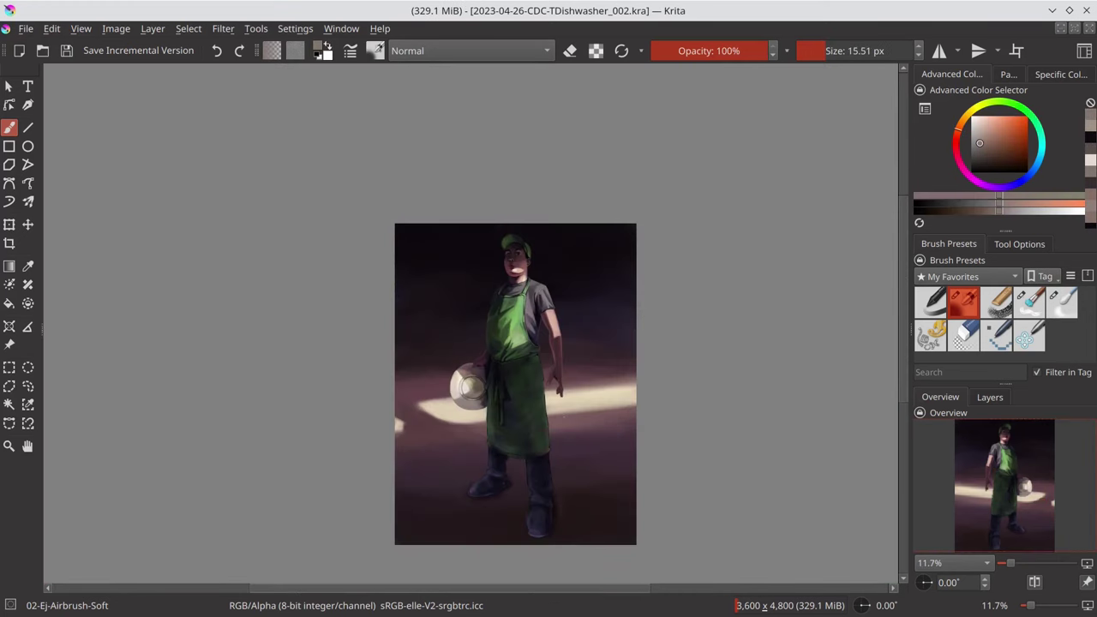
- Sample dark purple and magenta near the gripping fingers, zoom out, and save
{"action": "left_click_drag", "start_coordinate": [485, 351], "coordinate": [518, 407]}
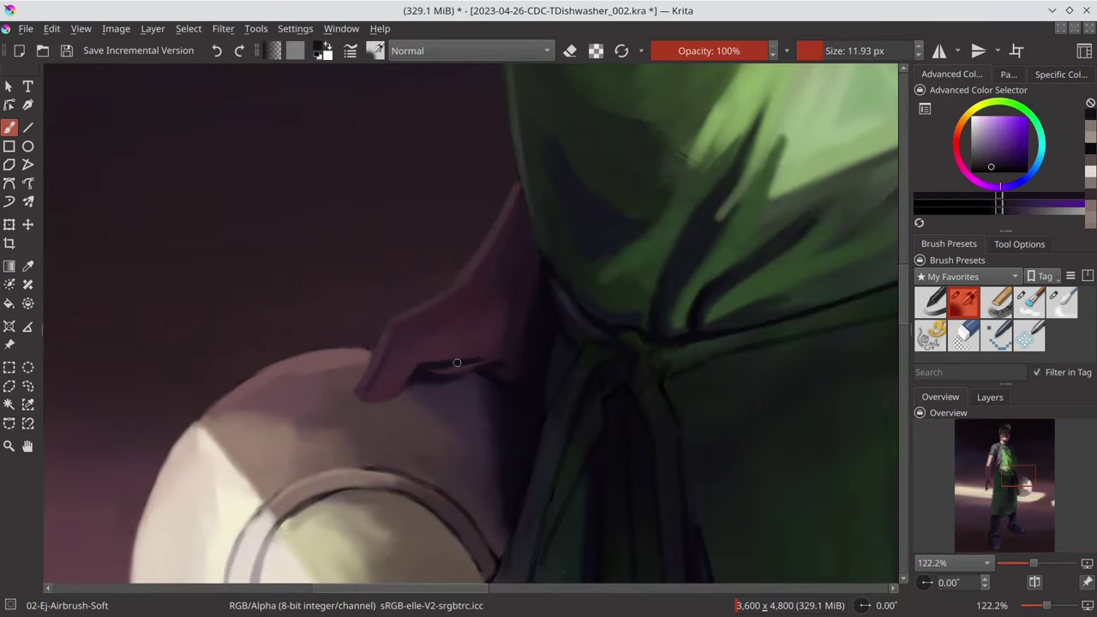
{"action": "left_click", "coordinate": [518, 407], "text": "ctrl"}
{"action": "left_click", "coordinate": [509, 369], "text": "ctrl"}
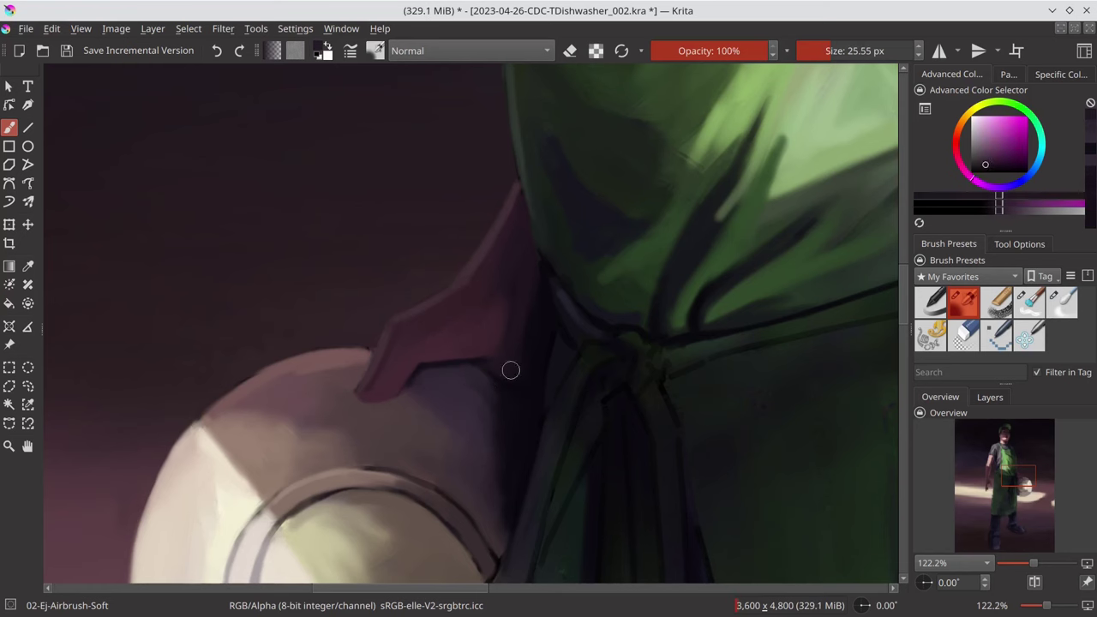
{"action": "key", "text": "bracketleft"}
{"action": "key", "text": "bracketleft"}
{"action": "key", "text": "bracketleft"}
{"action": "key", "text": "bracketleft"}
{"action": "mouse_move", "coordinate": [369, 379]}
{"action": "left_mouse_down"}
{"action": "mouse_move", "coordinate": [657, 331]}
{"action": "mouse_move", "coordinate": [657, 369]}
{"action": "left_mouse_up"}
{"action": "key", "text": "ctrl+s"}
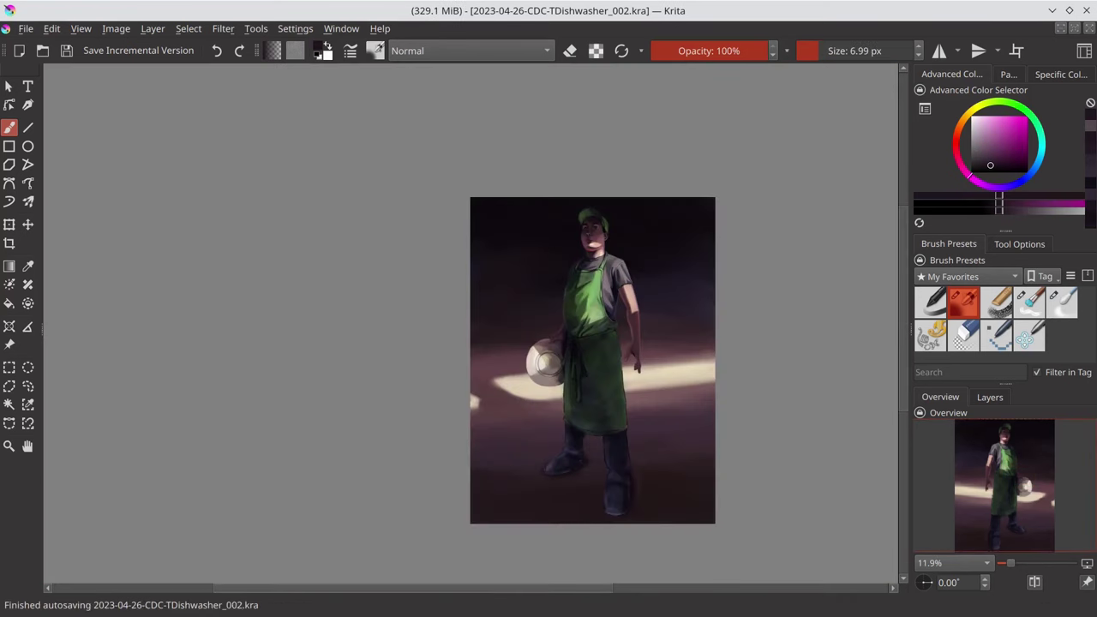
- Mirror the view with M and sample light peach and darker grey from the plate
{"action": "key", "text": "m"}
{"action": "left_click_drag", "start_coordinate": [369, 360], "coordinate": [369, 309]}
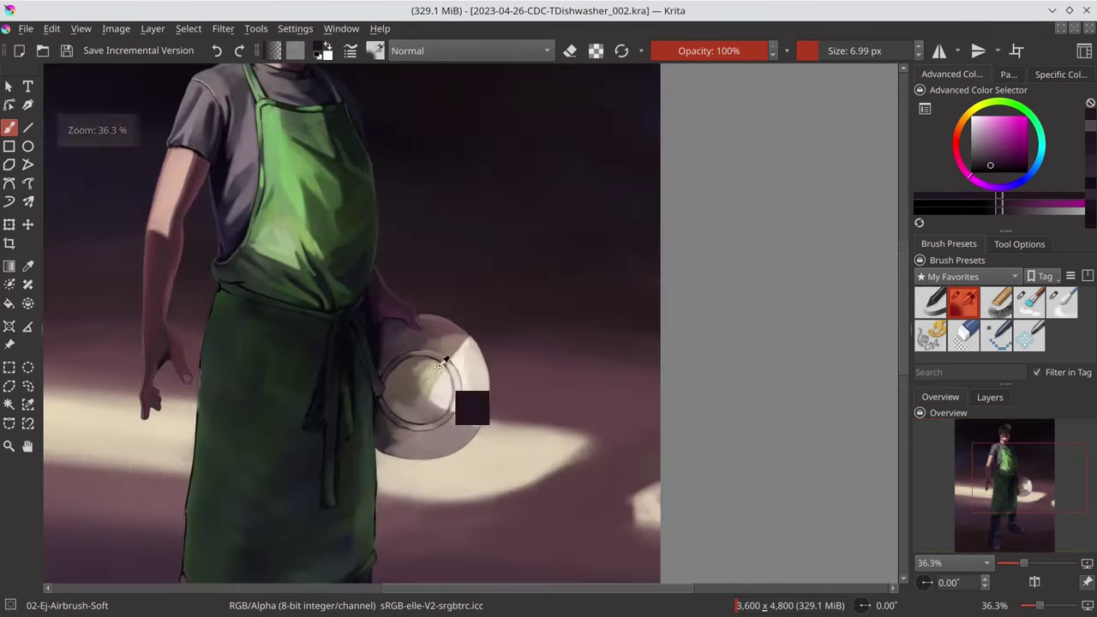
{"action": "left_click", "coordinate": [515, 454], "text": "ctrl"}
{"action": "left_click", "coordinate": [490, 417], "text": "ctrl"}
{"action": "mouse_move", "coordinate": [458, 360]}
{"action": "left_mouse_down"}
{"action": "mouse_move", "coordinate": [485, 411]}
{"action": "mouse_move", "coordinate": [486, 384]}
{"action": "mouse_move", "coordinate": [502, 404]}
{"action": "mouse_move", "coordinate": [558, 394]}
{"action": "mouse_move", "coordinate": [454, 458]}
{"action": "left_mouse_up"}
- Blend the plate's shading with a small blending brush, return to the airbrush, and save
{"action": "key", "text": "slash"}
{"action": "scroll", "coordinate": [514, 369], "scroll_direction": "down", "scroll_amount": 3}
{"action": "scroll", "coordinate": [525, 345], "scroll_direction": "up", "scroll_amount": 5}
{"action": "left_click_drag", "start_coordinate": [526, 346], "coordinate": [513, 387], "text": "shift"}
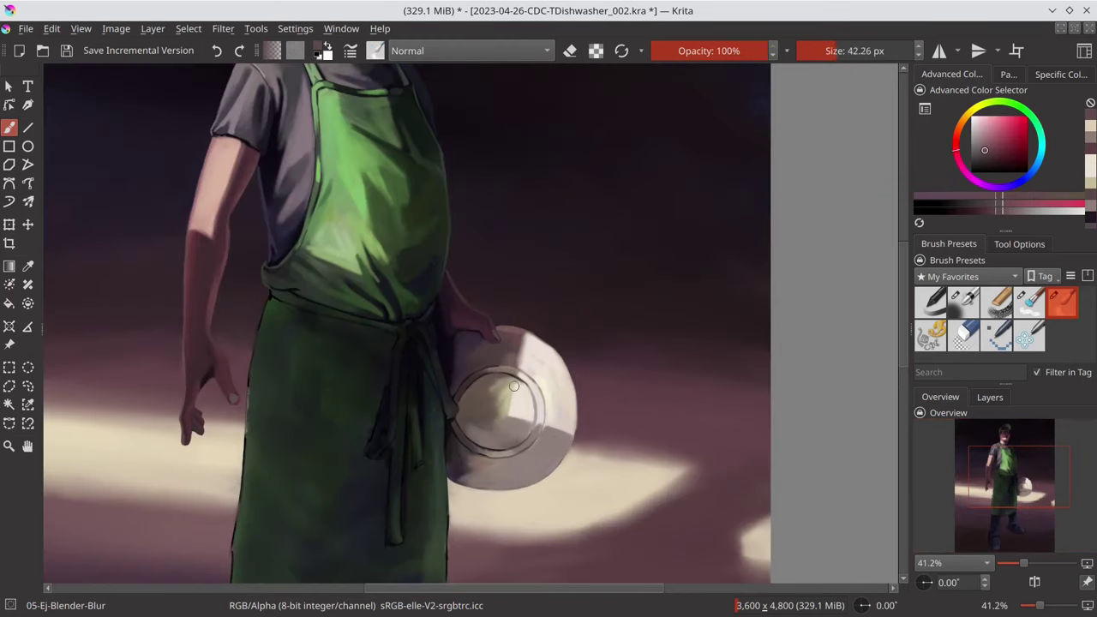
{"action": "scroll", "coordinate": [549, 426], "scroll_direction": "down", "scroll_amount": 1}
{"action": "scroll", "coordinate": [558, 380], "scroll_direction": "down", "scroll_amount": 5}
{"action": "key", "text": "slash"}
{"action": "scroll", "coordinate": [598, 368], "scroll_direction": "up", "scroll_amount": 5}
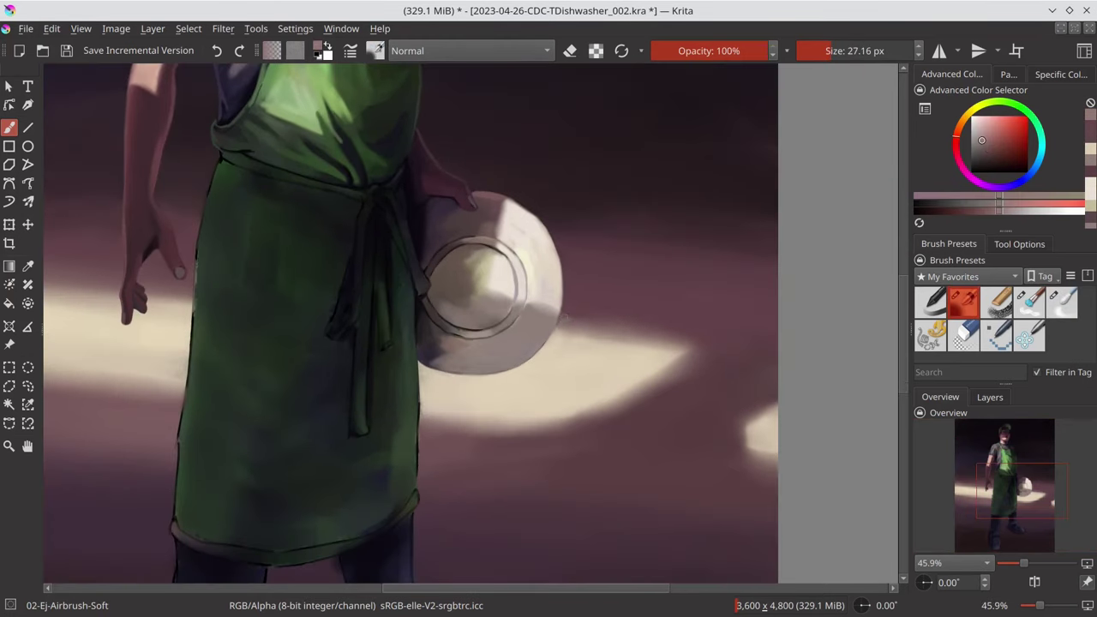
{"action": "scroll", "coordinate": [600, 343], "scroll_direction": "down", "scroll_amount": 5}
{"action": "key", "text": "ctrl+s"}
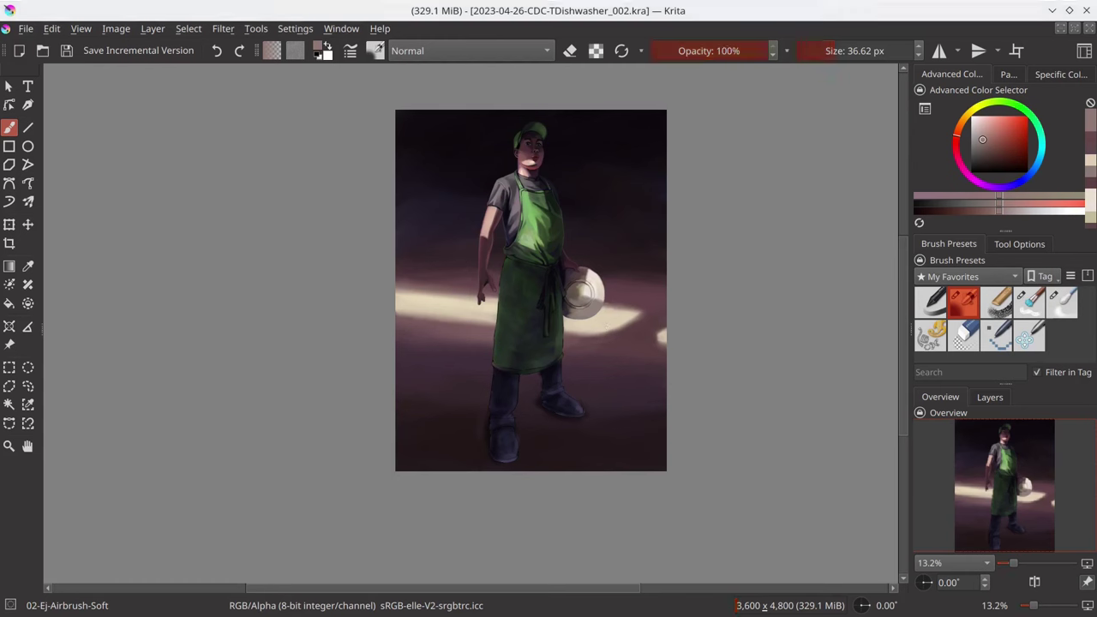
- Sample an apron green and paint a short shading stroke on the apron
{"action": "scroll", "coordinate": [582, 193], "scroll_direction": "up", "scroll_amount": 3}
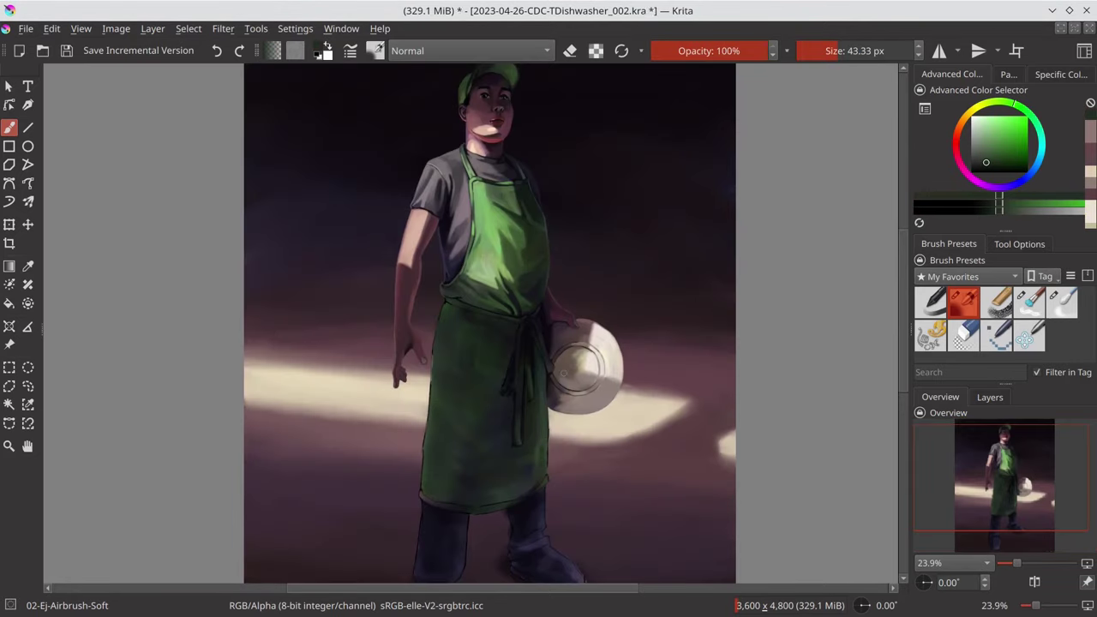
{"action": "left_click", "coordinate": [537, 221], "text": "ctrl"}
{"action": "left_click_drag", "start_coordinate": [546, 420], "coordinate": [546, 472]}
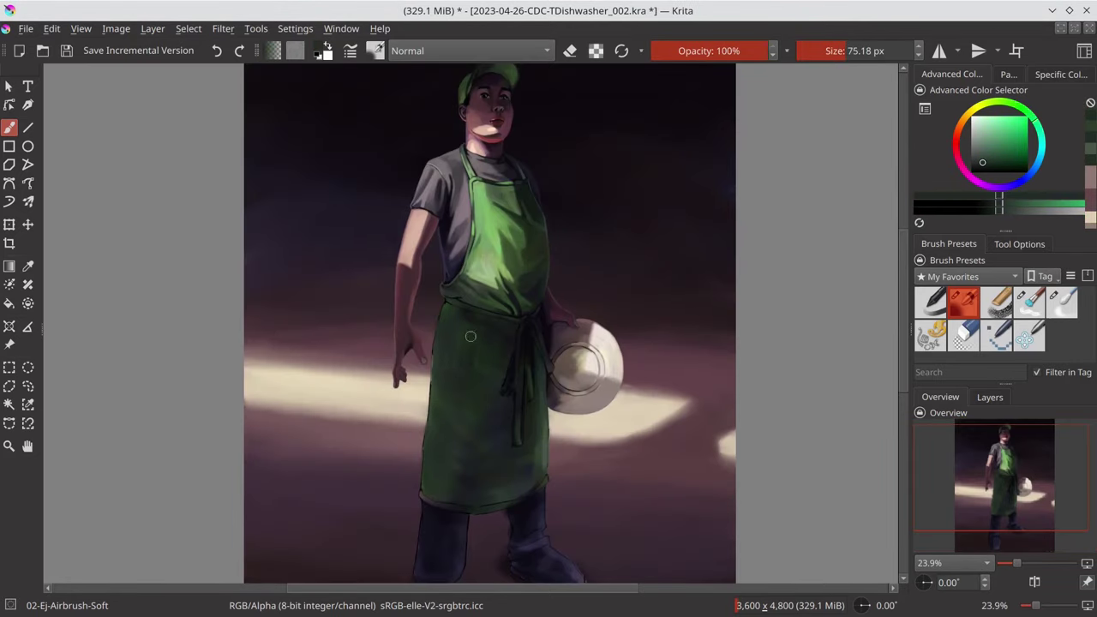
{"action": "scroll", "coordinate": [446, 486], "scroll_direction": "down", "scroll_amount": 1}
{"action": "key", "text": "bracketleft"}
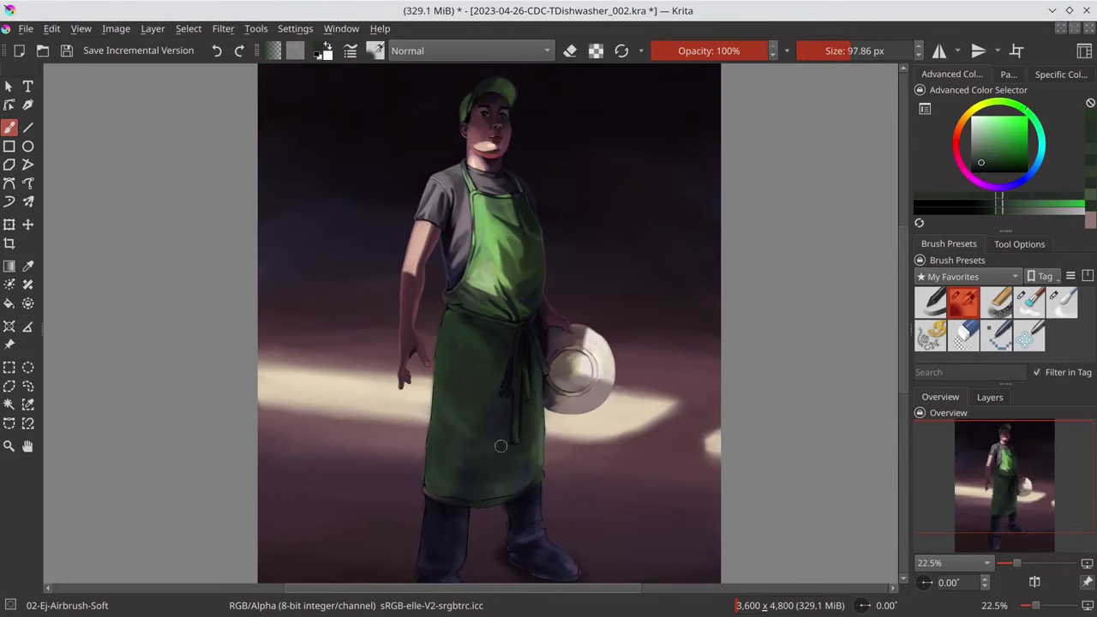
- Sample a dark blue and another apron green while resizing the soft airbrush
{"action": "left_click", "coordinate": [515, 431], "text": "ctrl"}
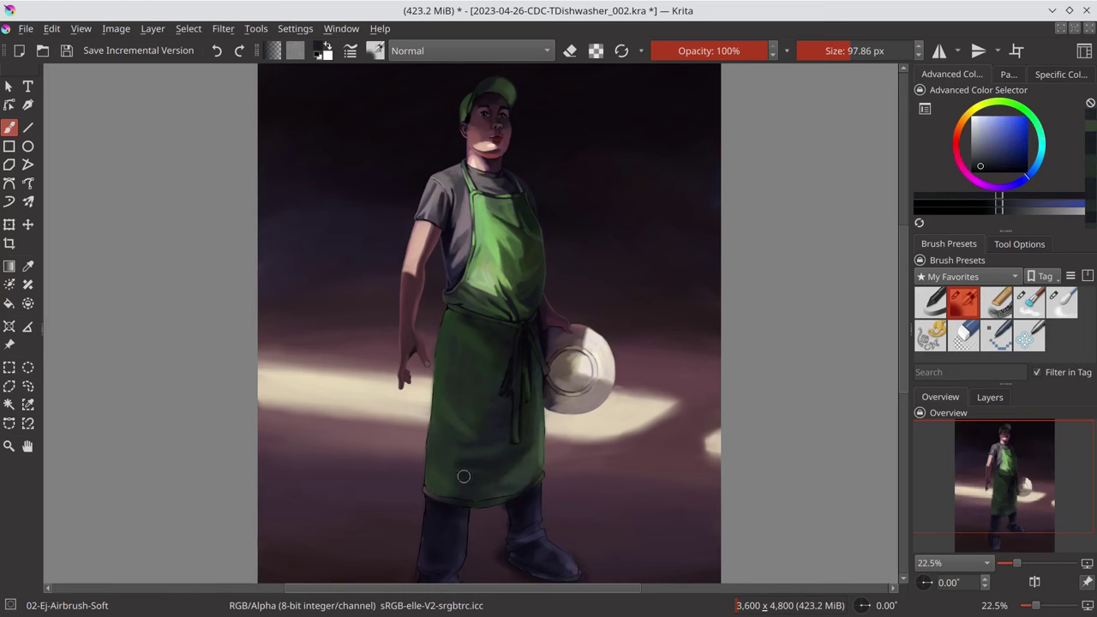
{"action": "key", "text": "bracketright"}
{"action": "key", "text": "bracketright"}
{"action": "key", "text": "bracketright"}
{"action": "key", "text": "bracketleft"}
{"action": "key", "text": "bracketleft"}
{"action": "key", "text": "bracketleft"}
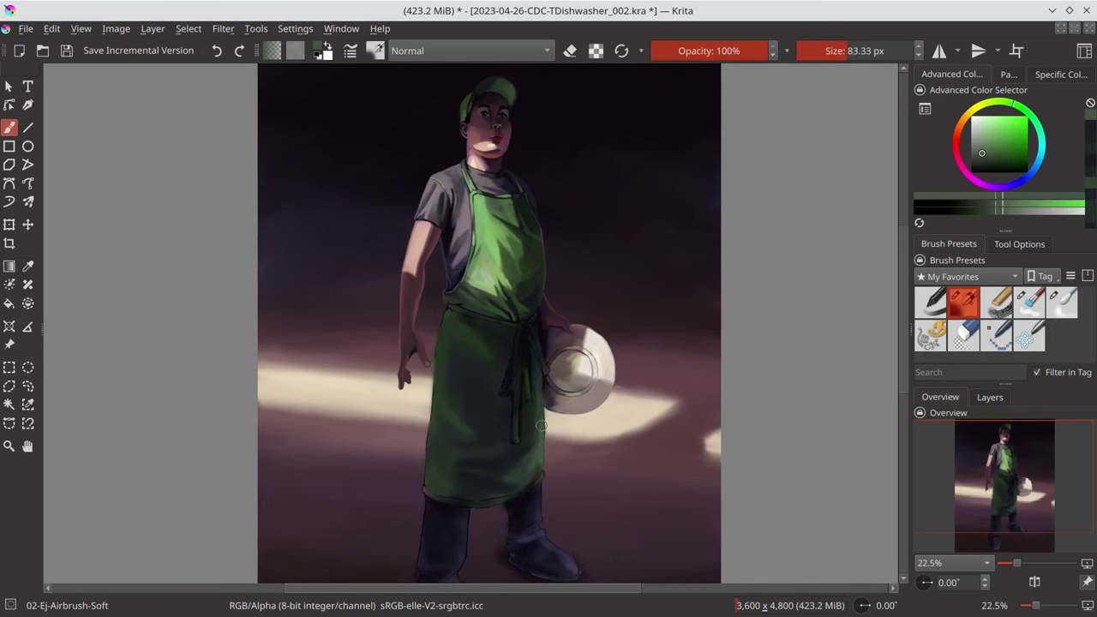
{"action": "left_click", "coordinate": [524, 480], "text": "ctrl"}
{"action": "scroll", "coordinate": [489, 390], "scroll_direction": "down", "scroll_amount": 3}
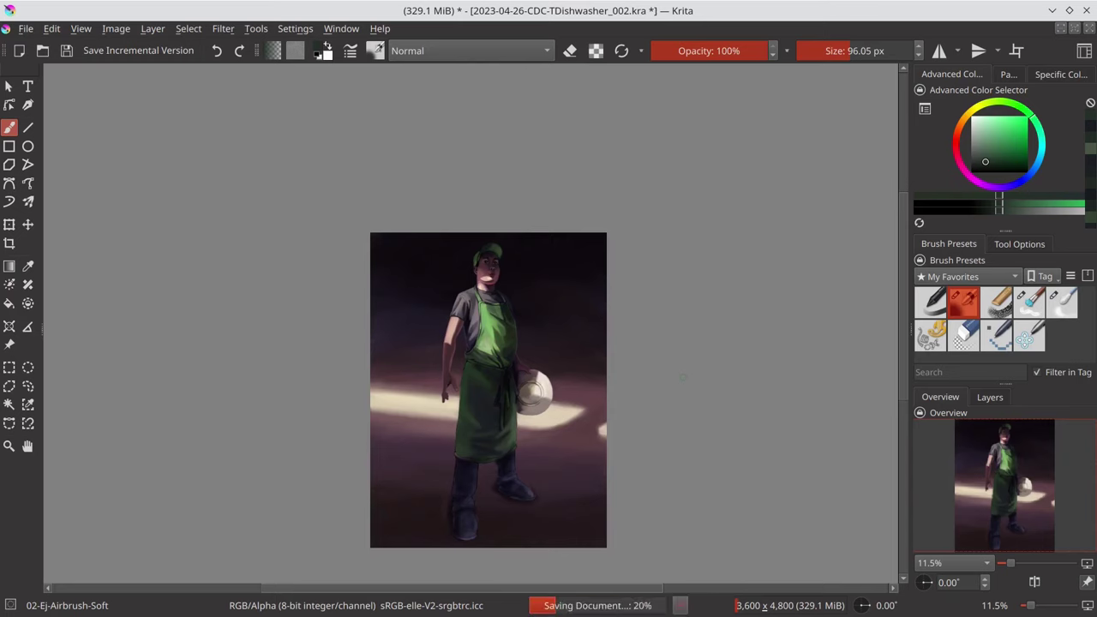
{"action": "key", "text": "bracketleft"}
{"action": "key", "text": "bracketleft"}
{"action": "key", "text": "bracketleft"}
{"action": "scroll", "coordinate": [531, 343], "scroll_direction": "up", "scroll_amount": 5}
- Sample a brown from the painting and a dark purple from the apron shadow
{"action": "left_click", "coordinate": [532, 294], "text": "ctrl"}
{"action": "scroll", "coordinate": [549, 335], "scroll_direction": "down", "scroll_amount": 2}
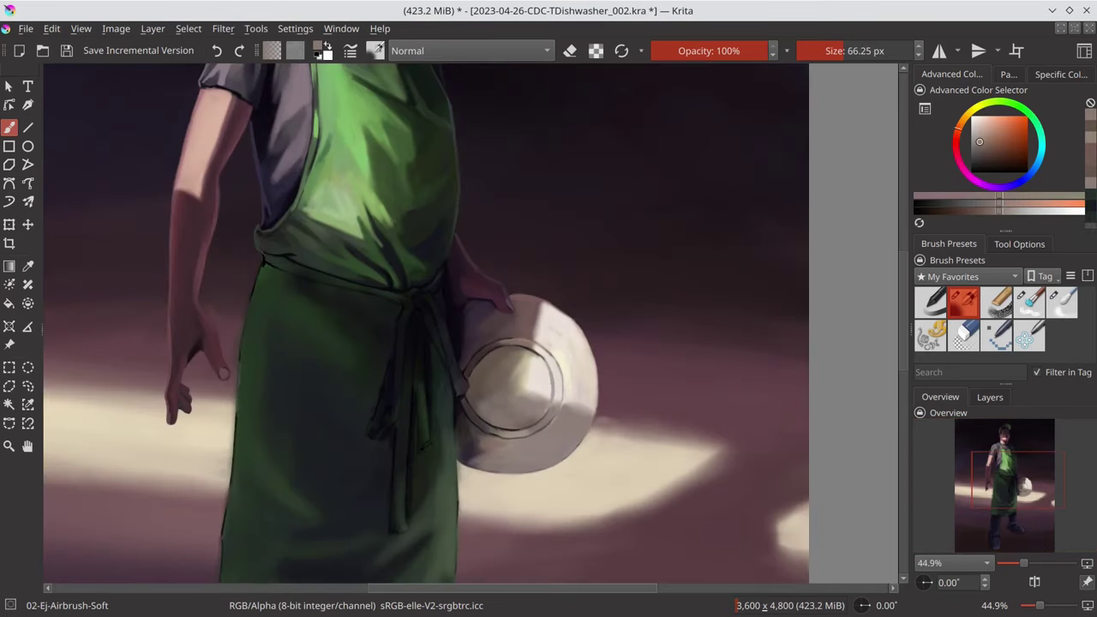
{"action": "scroll", "coordinate": [540, 428], "scroll_direction": "down", "scroll_amount": 2}
{"action": "scroll", "coordinate": [530, 531], "scroll_direction": "down", "scroll_amount": 3}
{"action": "scroll", "coordinate": [506, 377], "scroll_direction": "up", "scroll_amount": 4}
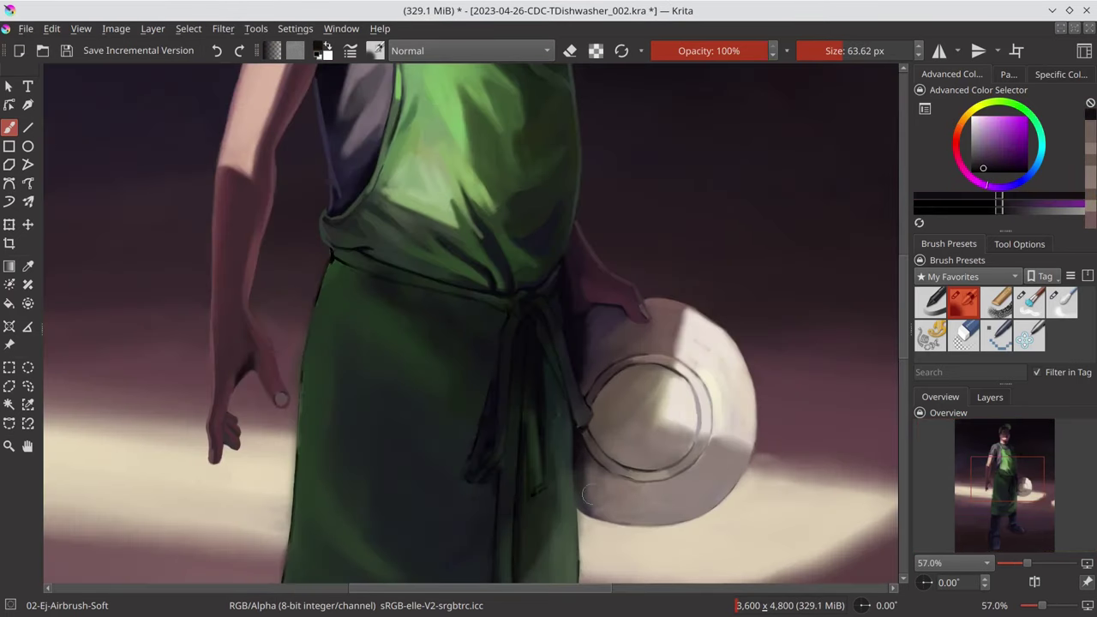
{"action": "scroll", "coordinate": [360, 309], "scroll_direction": "up", "scroll_amount": 1}
{"action": "left_click", "coordinate": [343, 301], "text": "ctrl"}
- Pick apron greens and a darker green near the strap with a smaller brush
{"action": "key", "text": "bracketleft"}
{"action": "key", "text": "bracketleft"}
{"action": "key", "text": "bracketleft"}
{"action": "key", "text": "bracketright"}
{"action": "key", "text": "bracketright"}
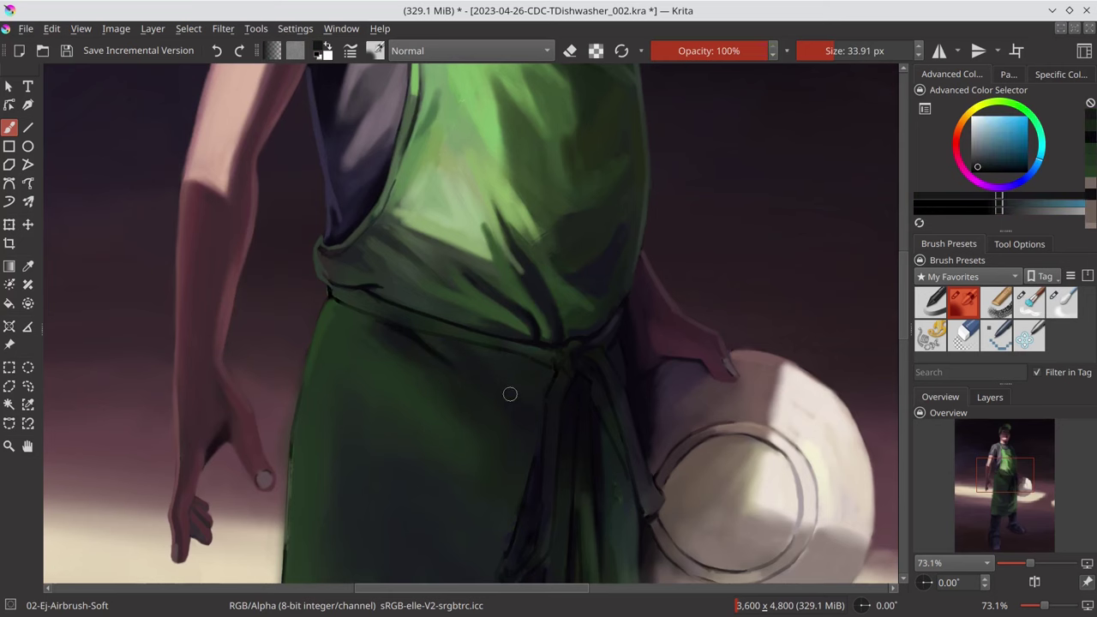
{"action": "left_click", "coordinate": [375, 317], "text": "ctrl"}
{"action": "key", "text": "bracketleft"}
{"action": "key", "text": "bracketleft"}
{"action": "key", "text": "bracketleft"}
{"action": "left_click", "coordinate": [331, 292], "text": "ctrl"}
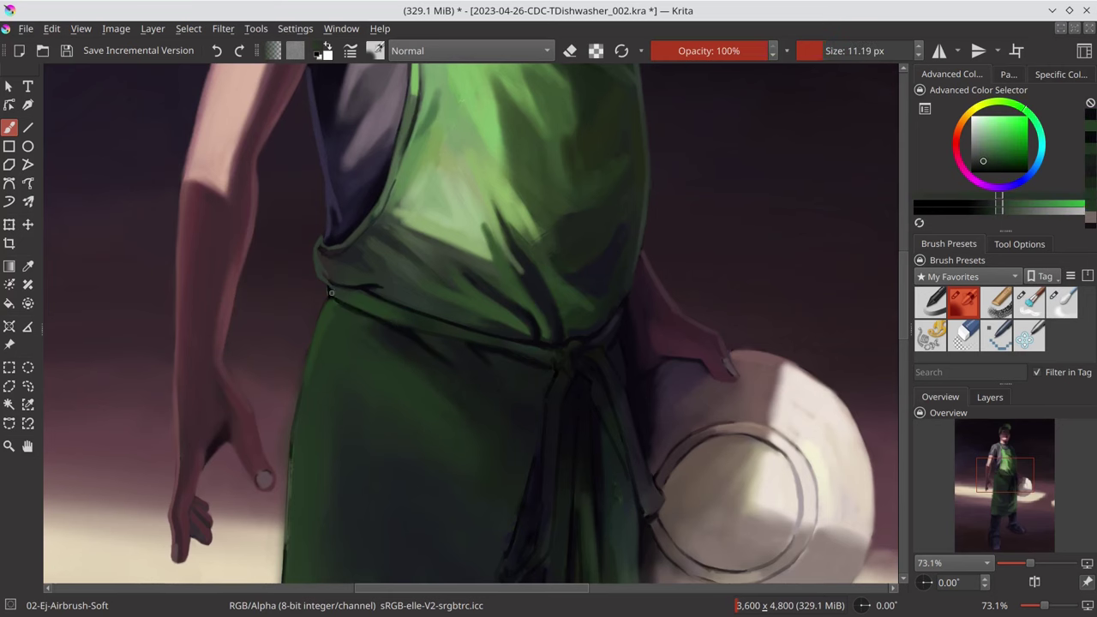
{"action": "scroll", "coordinate": [309, 364], "scroll_direction": "down", "scroll_amount": 3}
- Save the painting and blend with a larger 05-Ej-Blender-Blur brush
{"action": "key", "text": "slash"}
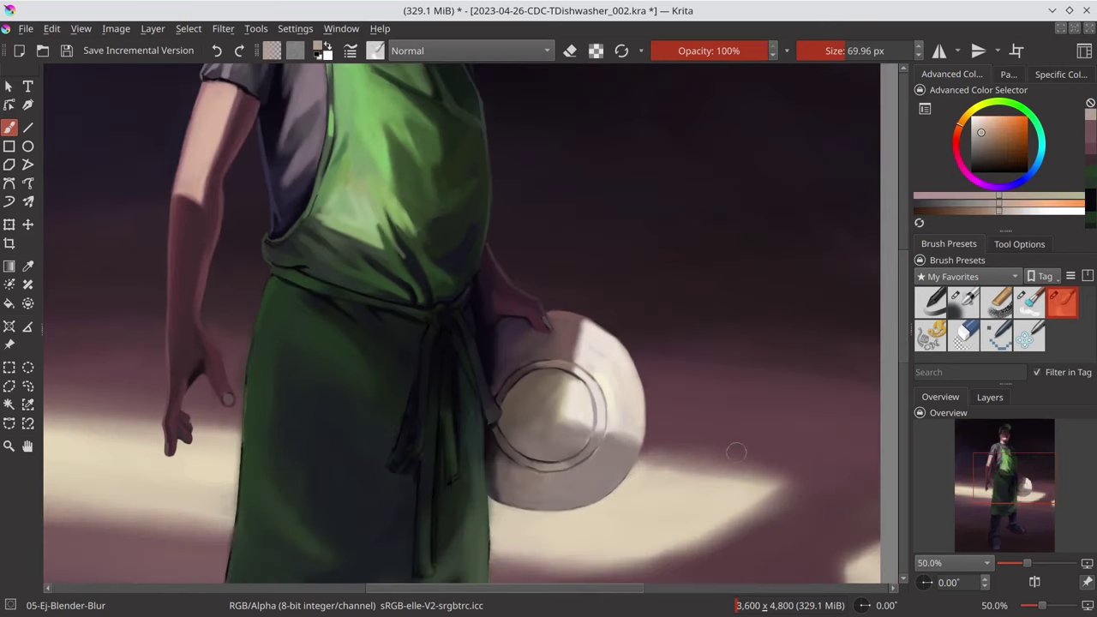
{"action": "scroll", "coordinate": [723, 387], "scroll_direction": "down", "scroll_amount": 1}
{"action": "key", "text": "ctrl+s"}
{"action": "scroll", "coordinate": [815, 391], "scroll_direction": "down", "scroll_amount": 2}
{"action": "key", "text": "bracketright"}
{"action": "scroll", "coordinate": [595, 416], "scroll_direction": "up", "scroll_amount": 10}
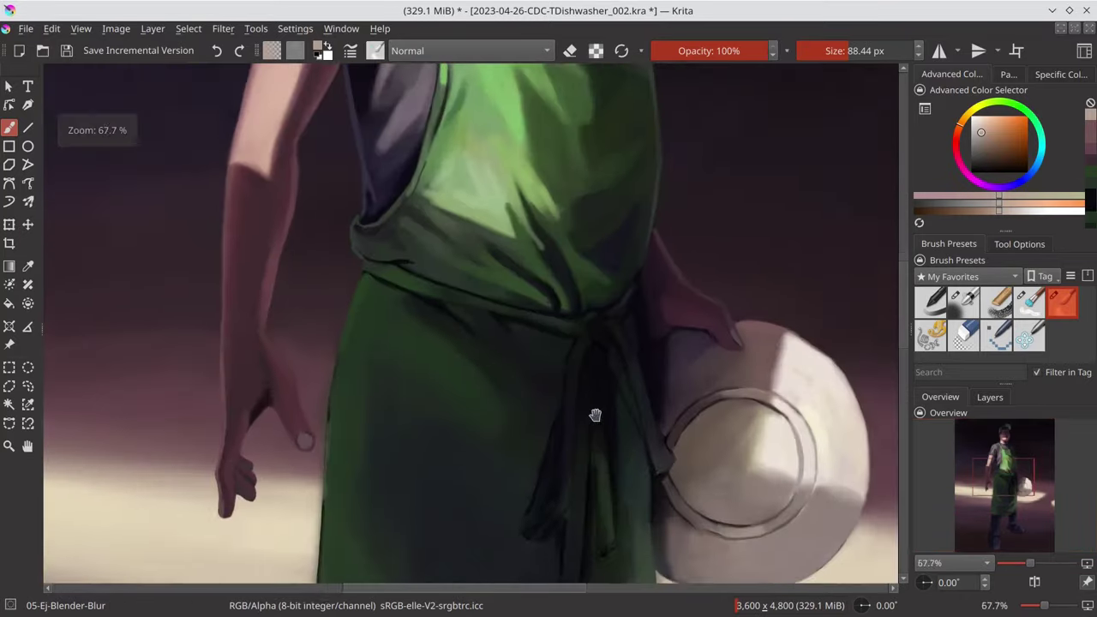
{"action": "scroll", "coordinate": [420, 273], "scroll_direction": "up", "scroll_amount": 1}
- Return to the soft airbrush and sample dark green, teal and blue-grey shadow tones
{"action": "key", "text": "slash"}
{"action": "left_click", "coordinate": [420, 273], "text": "ctrl"}
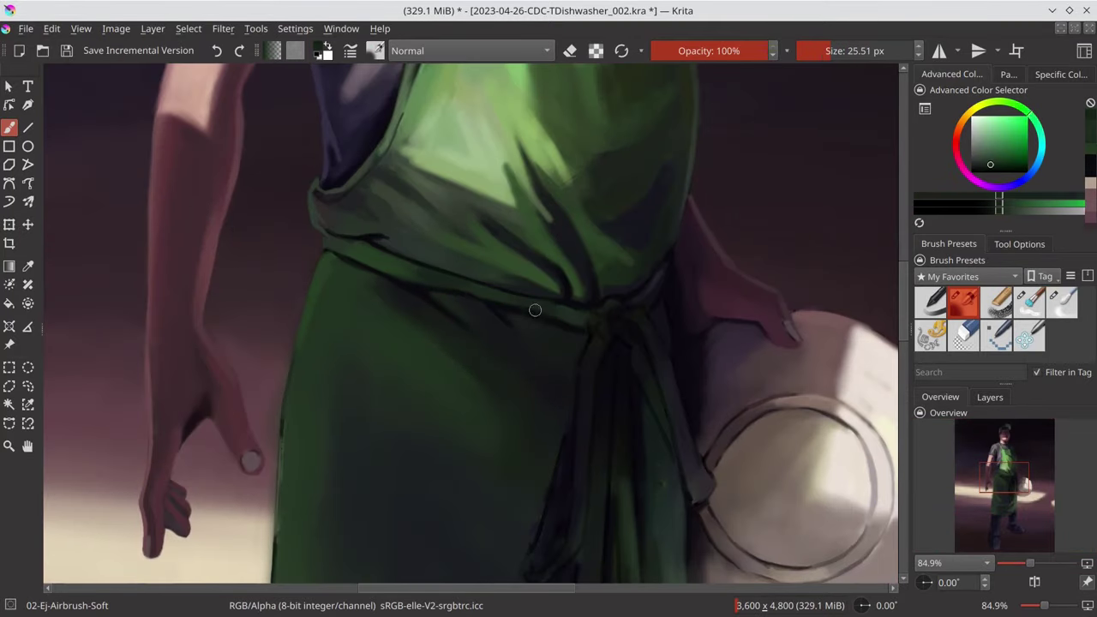
{"action": "left_click", "coordinate": [591, 311], "text": "ctrl"}
{"action": "scroll", "coordinate": [563, 490], "scroll_direction": "down", "scroll_amount": 1}
{"action": "key", "text": "bracketleft"}
{"action": "left_click", "coordinate": [526, 526], "text": "ctrl"}
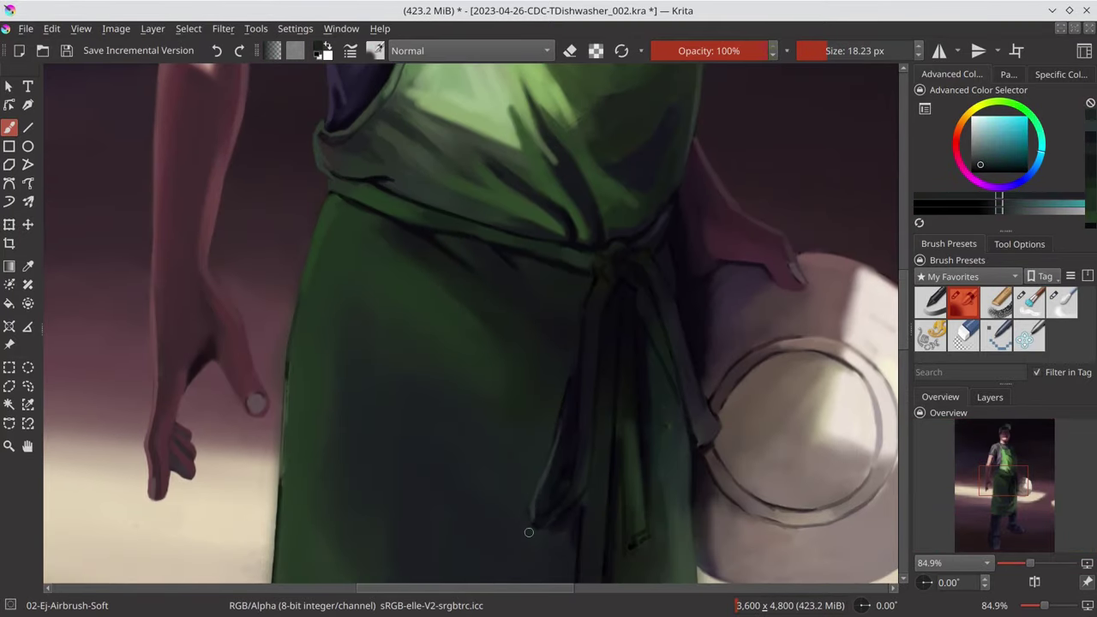
{"action": "key", "text": "bracketleft"}
{"action": "key", "text": "bracketright"}
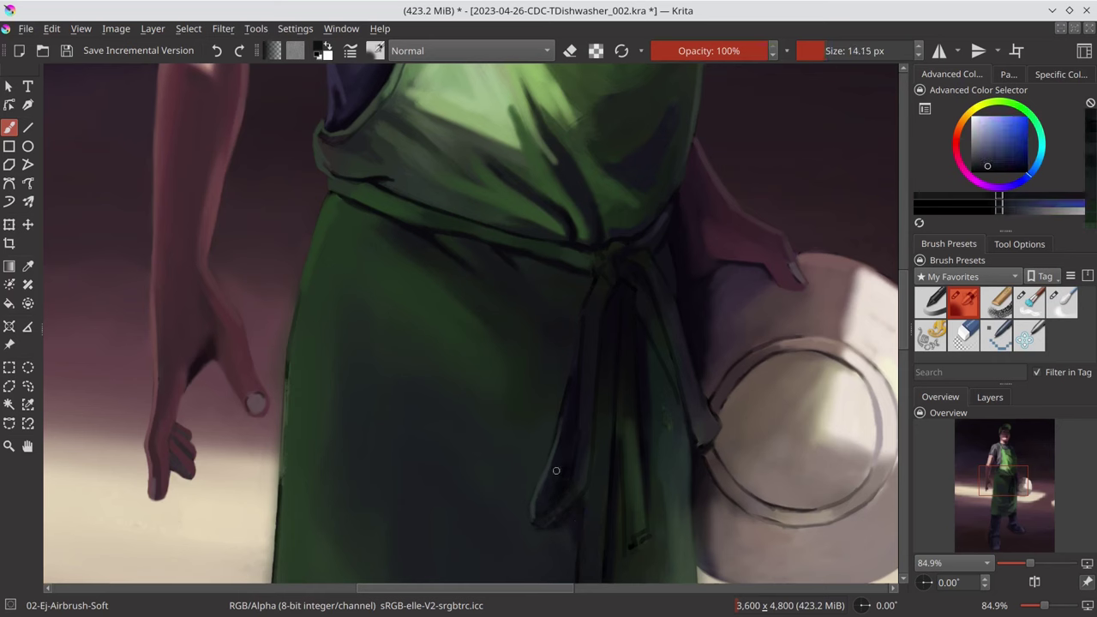
- Sample several dark apron greens and a dark purple for the belt shadow
{"action": "left_click", "coordinate": [579, 484], "text": "ctrl"}
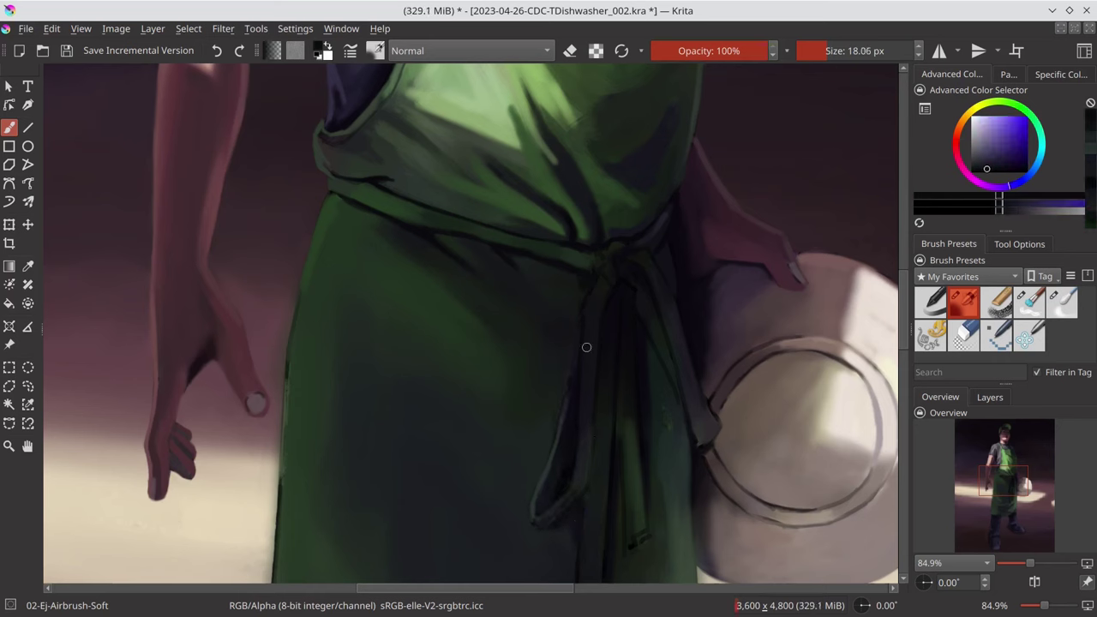
{"action": "left_click", "coordinate": [597, 279], "text": "ctrl"}
{"action": "left_click", "coordinate": [571, 518], "text": "ctrl"}
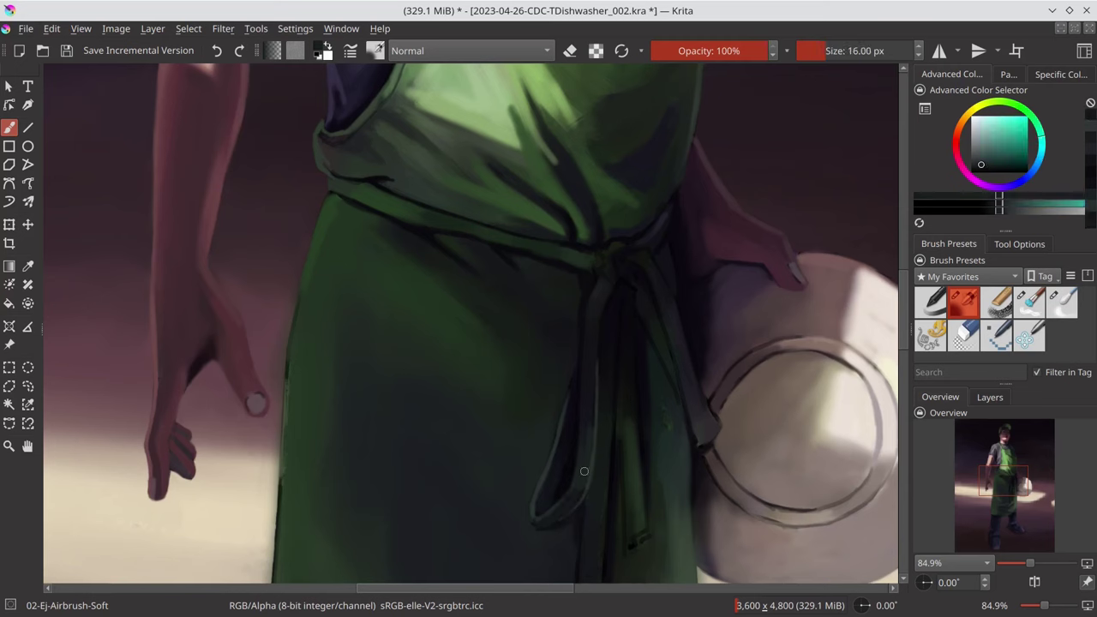
{"action": "left_click", "coordinate": [608, 306], "text": "ctrl"}
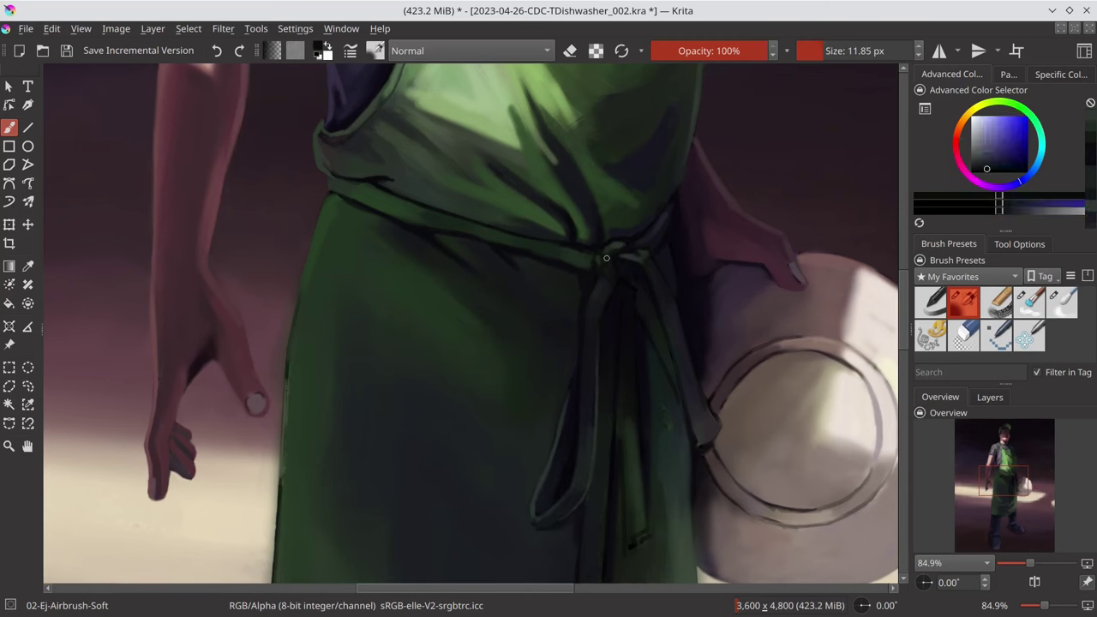
{"action": "left_click", "coordinate": [601, 243], "text": "ctrl"}
{"action": "left_click_drag", "start_coordinate": [601, 244], "coordinate": [526, 72]}
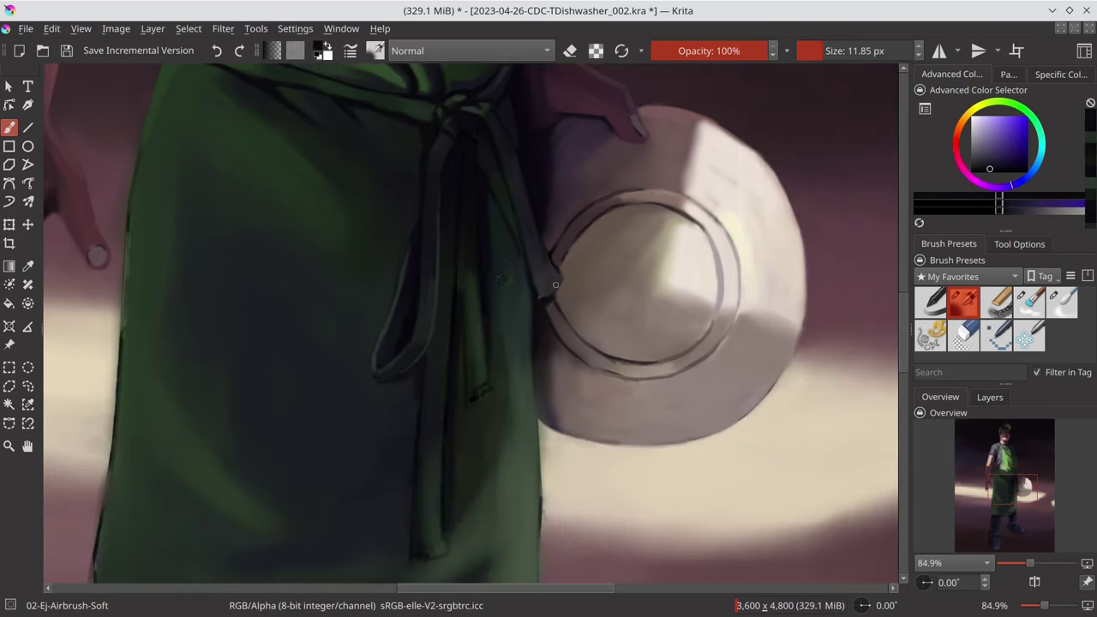
- Paint lighter green highlights along the apron fold lines
{"action": "left_click", "coordinate": [490, 226], "text": "ctrl"}
{"action": "left_click", "coordinate": [477, 360], "text": "ctrl"}
{"action": "mouse_move", "coordinate": [478, 360]}
{"action": "left_mouse_down"}
{"action": "mouse_move", "coordinate": [477, 442]}
{"action": "mouse_move", "coordinate": [454, 442]}
{"action": "left_mouse_up"}
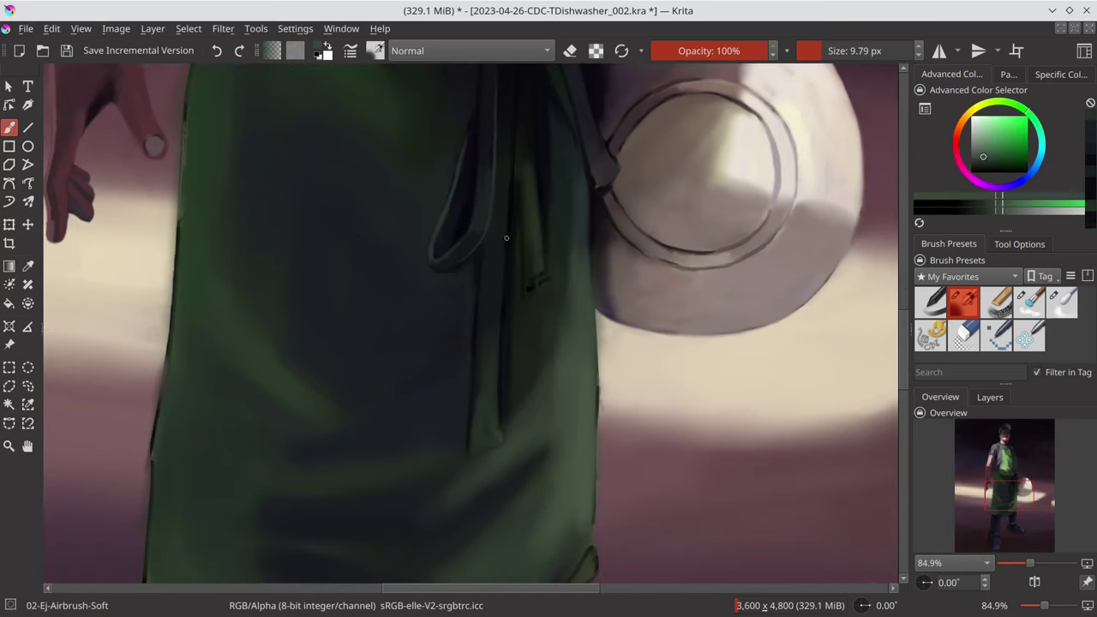
{"action": "left_click_drag", "start_coordinate": [504, 412], "coordinate": [504, 240]}
{"action": "left_click_drag", "start_coordinate": [506, 258], "coordinate": [506, 356]}
- Add small dark blue-purple marks and strokes along the apron fold
{"action": "left_click", "coordinate": [984, 154]}
{"action": "left_click", "coordinate": [518, 194], "text": "ctrl"}
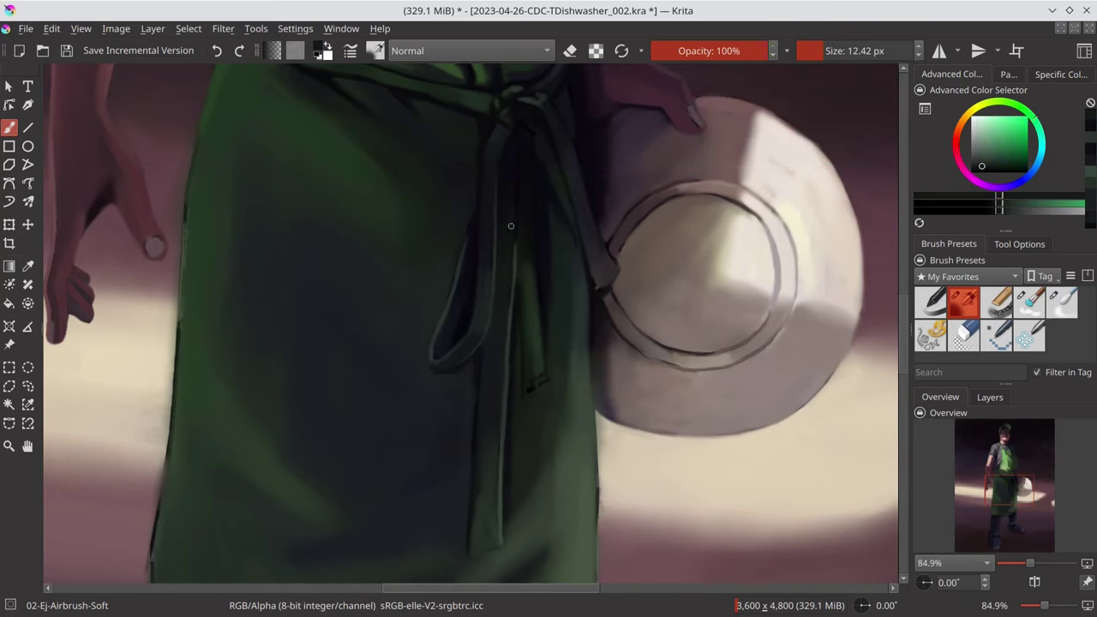
{"action": "left_click", "coordinate": [515, 137], "text": "ctrl"}
{"action": "left_click", "coordinate": [520, 279], "text": "ctrl"}
{"action": "left_click_drag", "start_coordinate": [519, 343], "coordinate": [520, 388]}
{"action": "scroll", "coordinate": [529, 393], "scroll_direction": "down", "scroll_amount": 8}
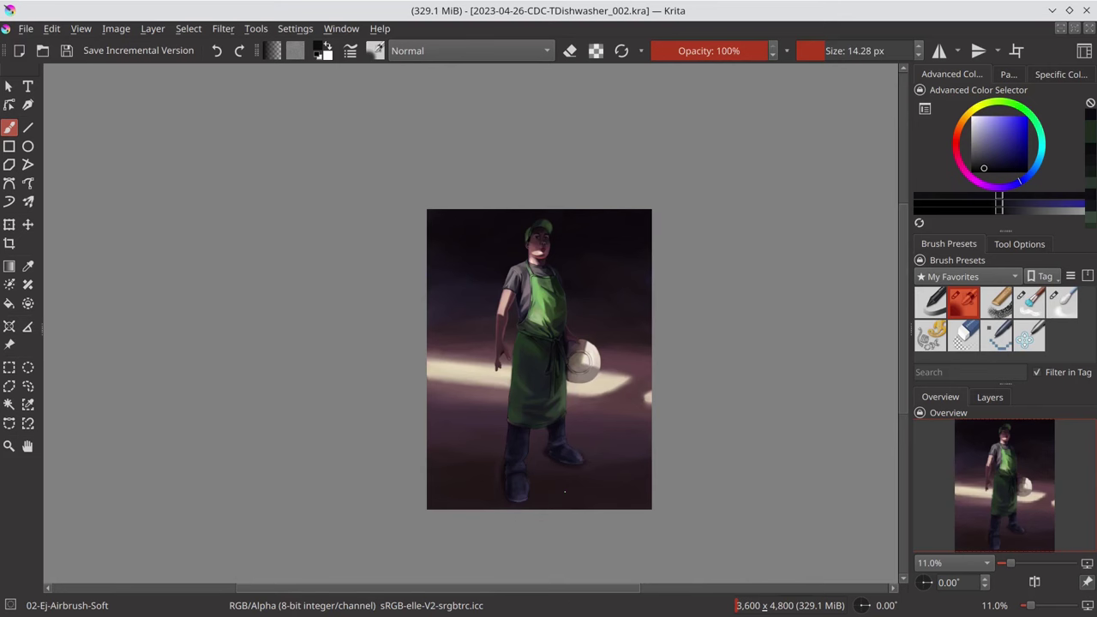
{"action": "scroll", "coordinate": [561, 382], "scroll_direction": "up", "scroll_amount": 6}
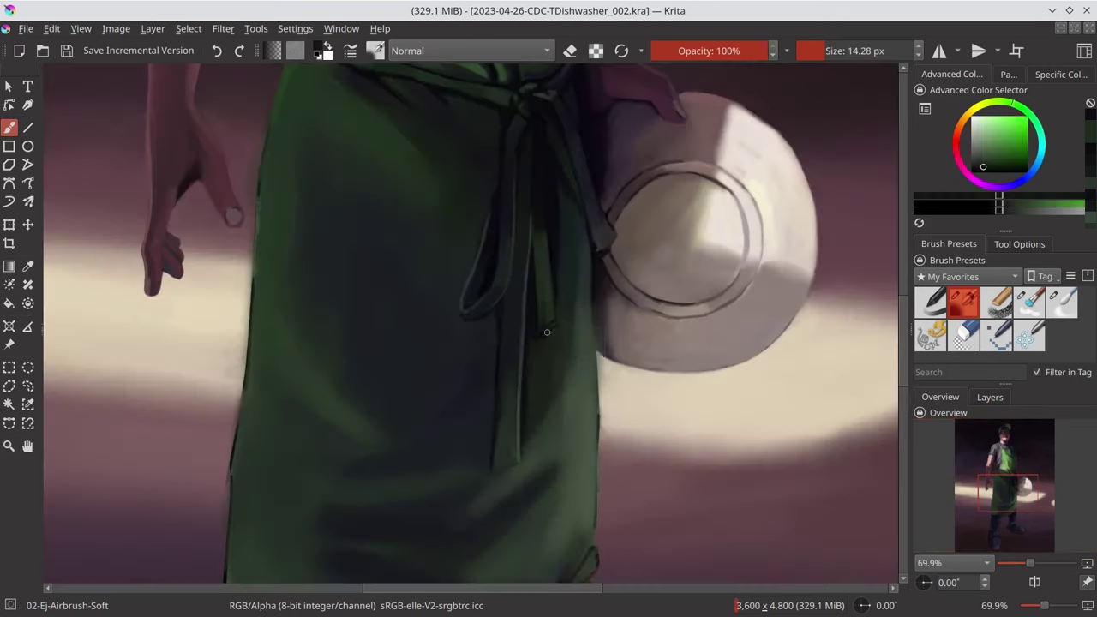
- Paint a darker green stroke on the apron and sample tones near the hem
{"action": "left_click", "coordinate": [532, 394], "text": "ctrl"}
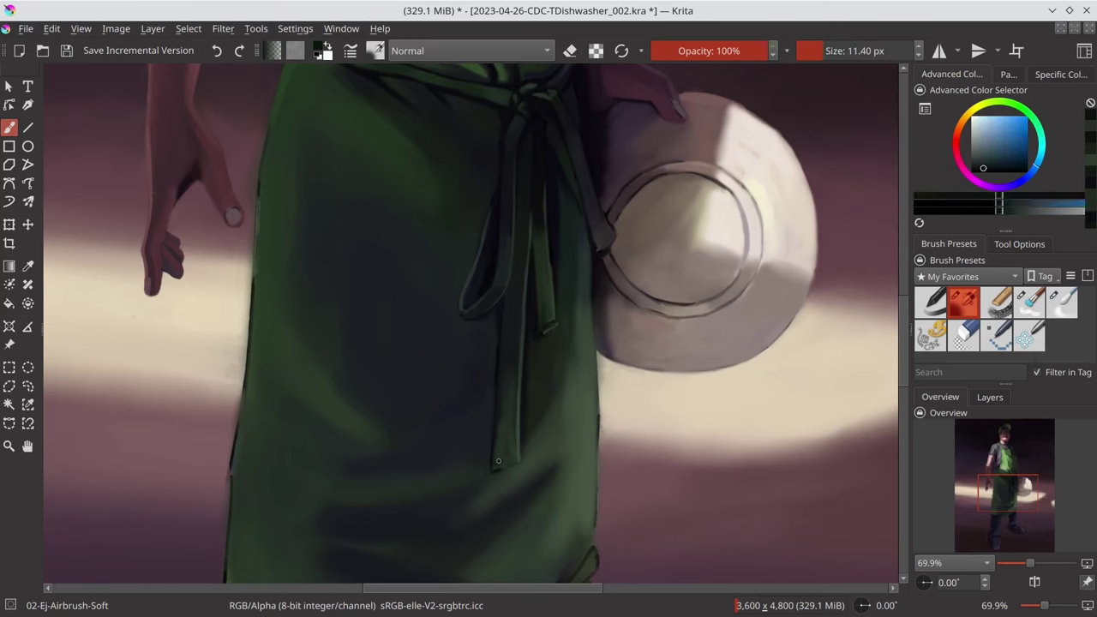
{"action": "mouse_move", "coordinate": [496, 473]}
{"action": "left_mouse_down"}
{"action": "mouse_move", "coordinate": [515, 468]}
{"action": "mouse_move", "coordinate": [555, 360]}
{"action": "left_mouse_up"}
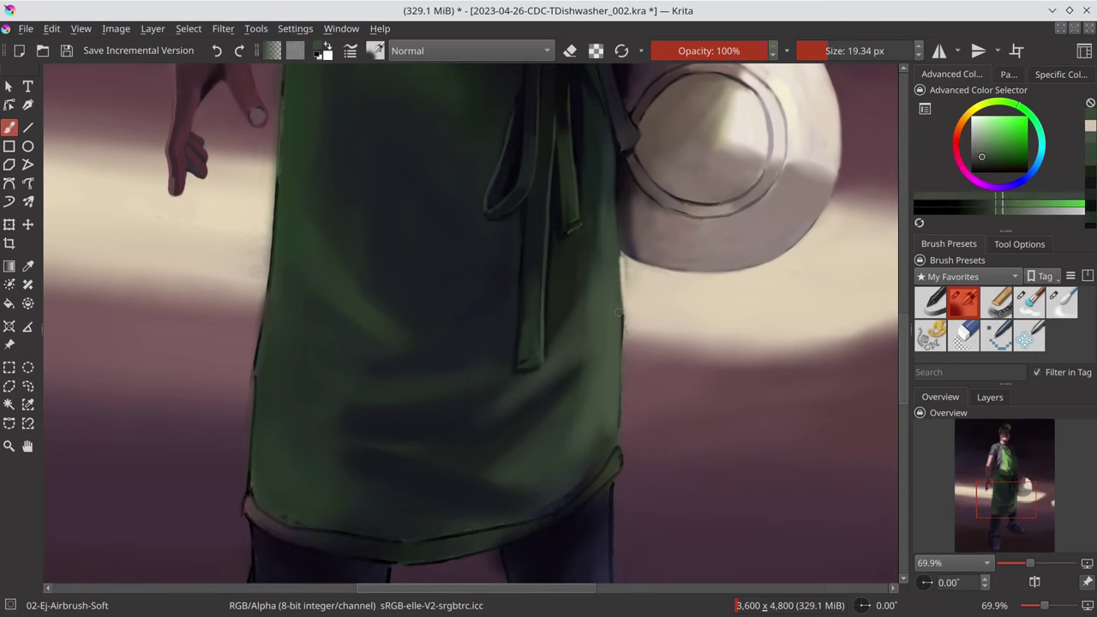
{"action": "left_click", "coordinate": [655, 242], "text": "ctrl"}
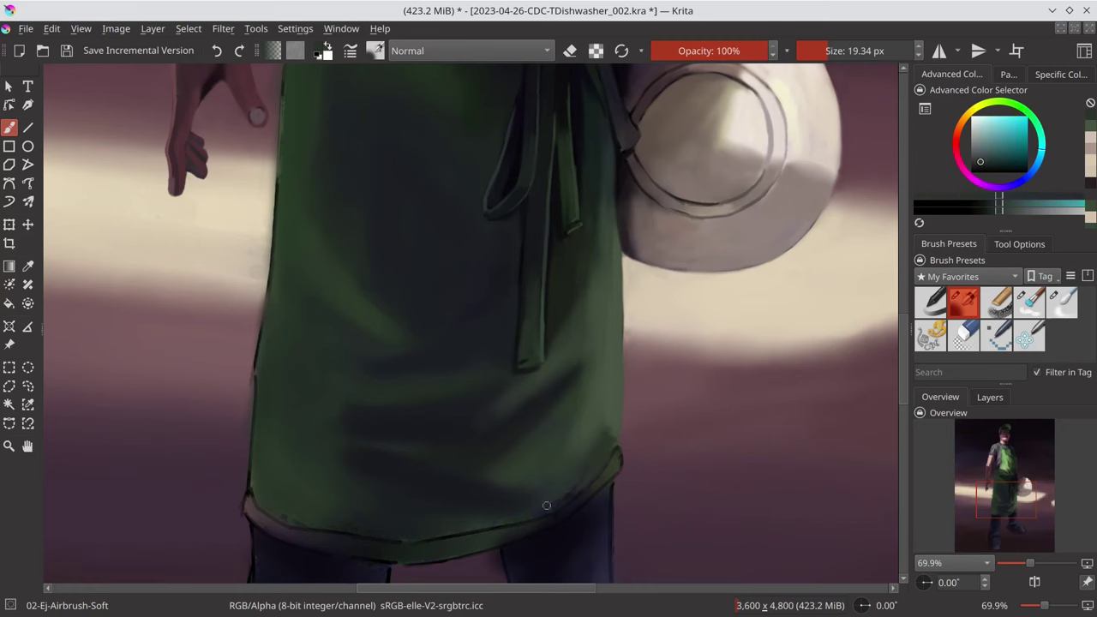
{"action": "left_click", "coordinate": [396, 535], "text": "ctrl"}
{"action": "left_click", "coordinate": [253, 437], "text": "ctrl"}
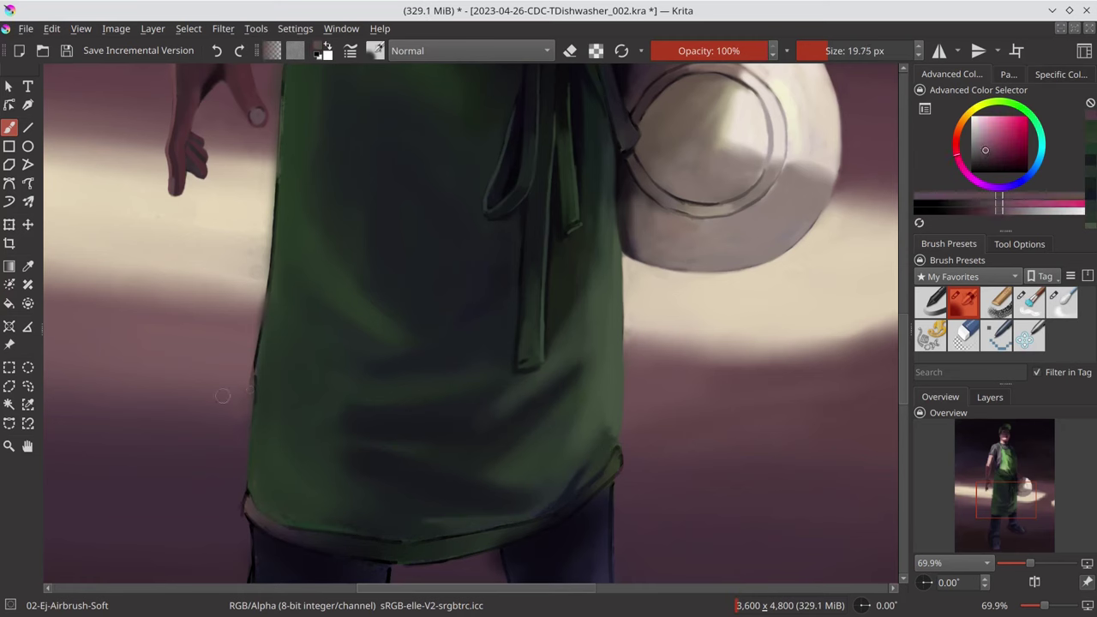
{"action": "left_click", "coordinate": [300, 402], "text": "ctrl"}
{"action": "left_click_drag", "start_coordinate": [260, 328], "coordinate": [290, 495]}
- Sample light peach floor tones and dark magenta shades near the plate
{"action": "left_click", "coordinate": [271, 375], "text": "ctrl"}
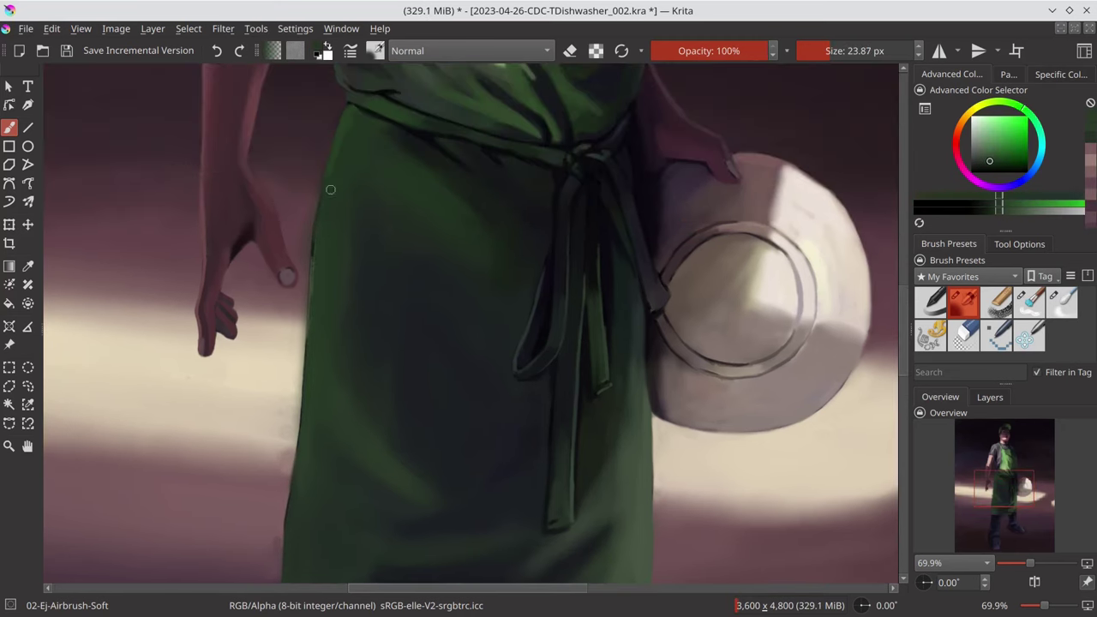
{"action": "left_click", "coordinate": [279, 408], "text": "ctrl"}
{"action": "left_click", "coordinate": [279, 408], "text": "ctrl"}
{"action": "scroll", "coordinate": [519, 209], "scroll_direction": "down", "scroll_amount": 5}
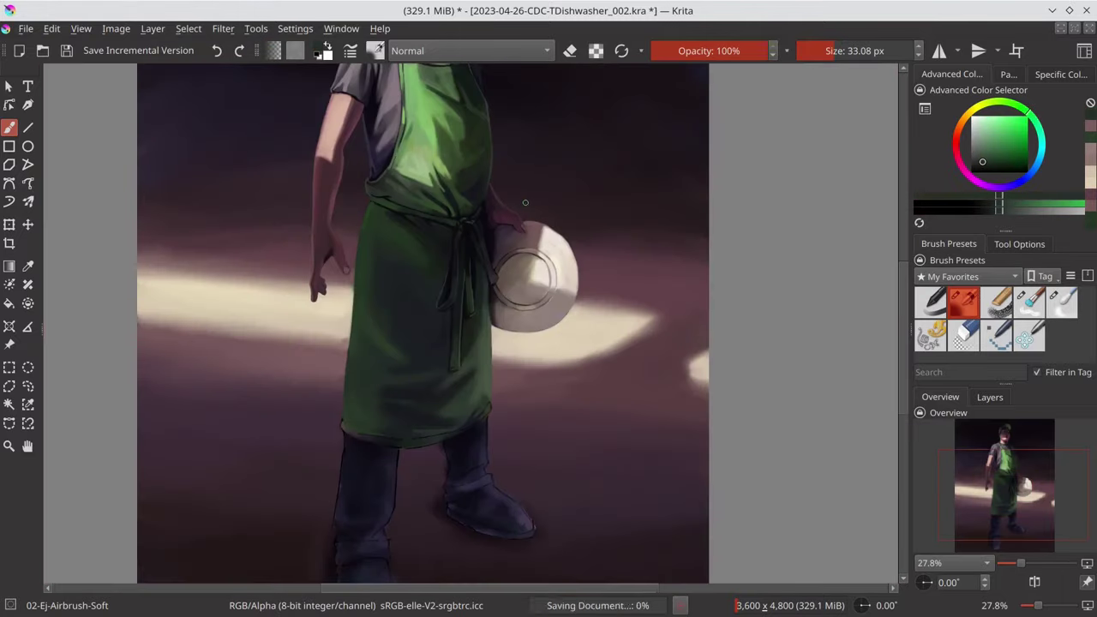
{"action": "scroll", "coordinate": [446, 209], "scroll_direction": "up", "scroll_amount": 5}
{"action": "left_click", "coordinate": [494, 328], "text": "ctrl"}
{"action": "left_click", "coordinate": [493, 329], "text": "ctrl"}
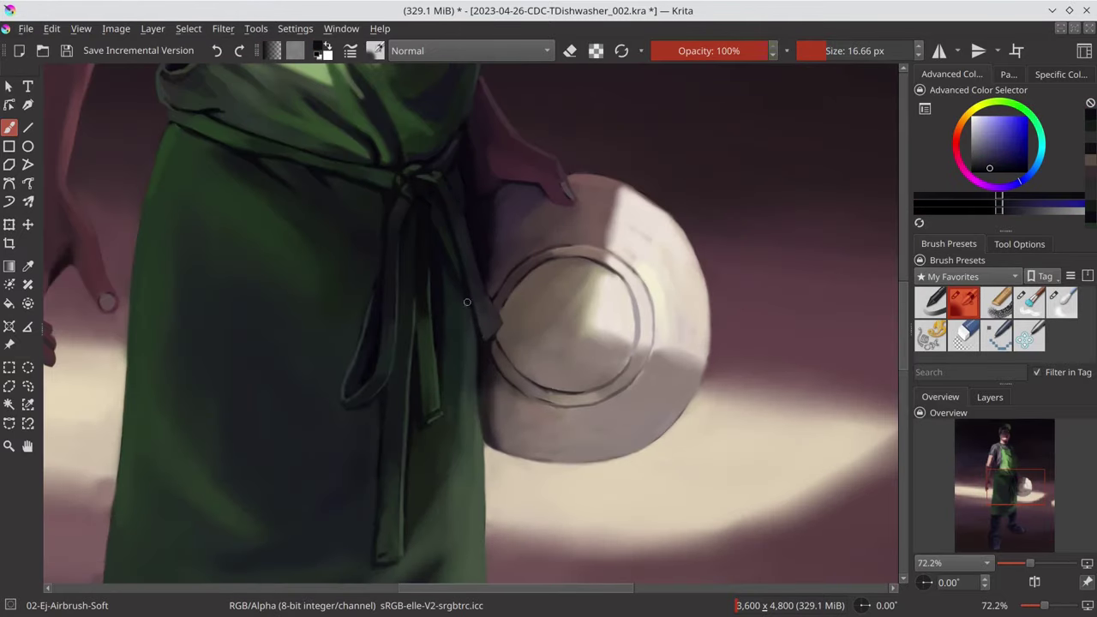
- Briefly toggle to the blender-blur brush and back to the soft airbrush
{"action": "scroll", "coordinate": [525, 408], "scroll_direction": "down", "scroll_amount": 3}
{"action": "key", "text": "slash"}
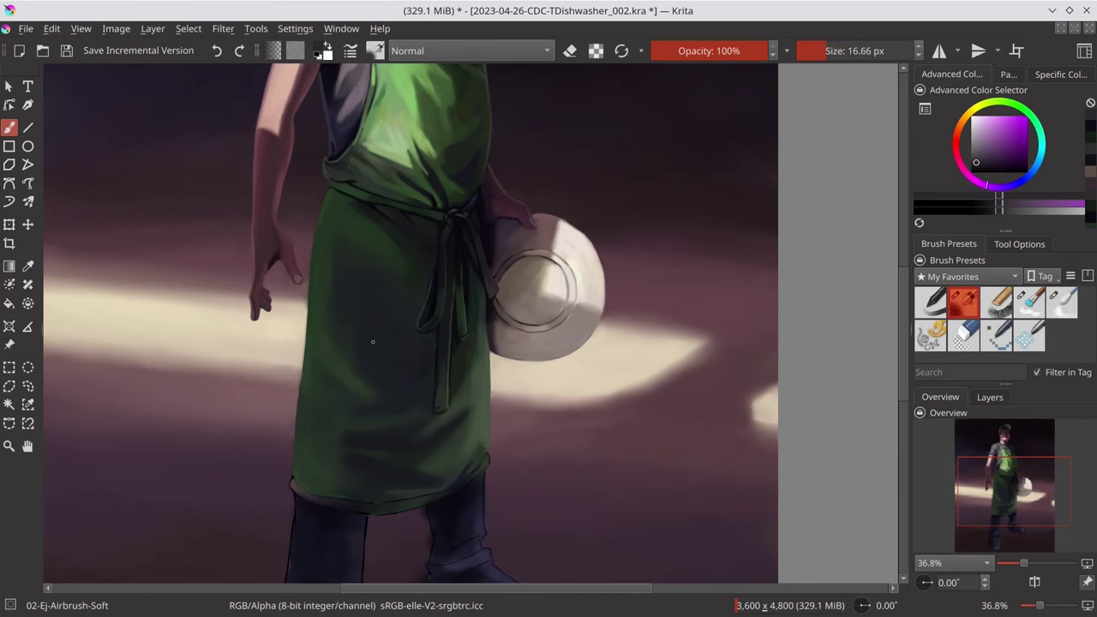
{"action": "key", "text": "slash"}
{"action": "scroll", "coordinate": [288, 371], "scroll_direction": "up", "scroll_amount": 3}
- Zoom onto the feet and sample a pinkish-purple for the soft airbrush
{"action": "key", "text": "slash"}
{"action": "scroll", "coordinate": [292, 421], "scroll_direction": "down", "scroll_amount": 3}
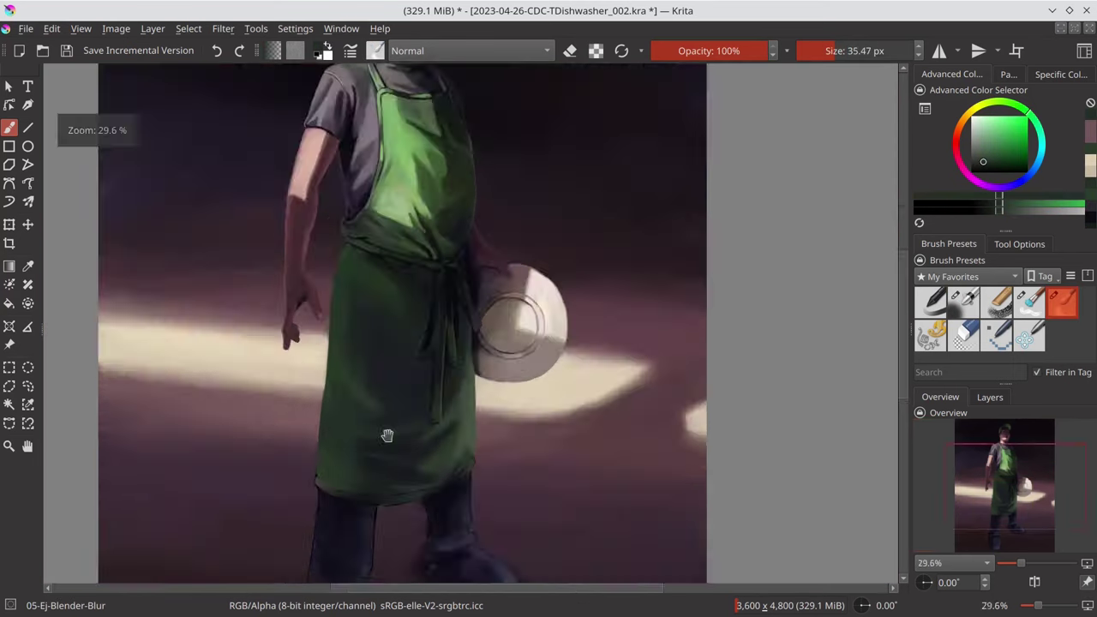
{"action": "scroll", "coordinate": [455, 531], "scroll_direction": "down", "scroll_amount": 4}
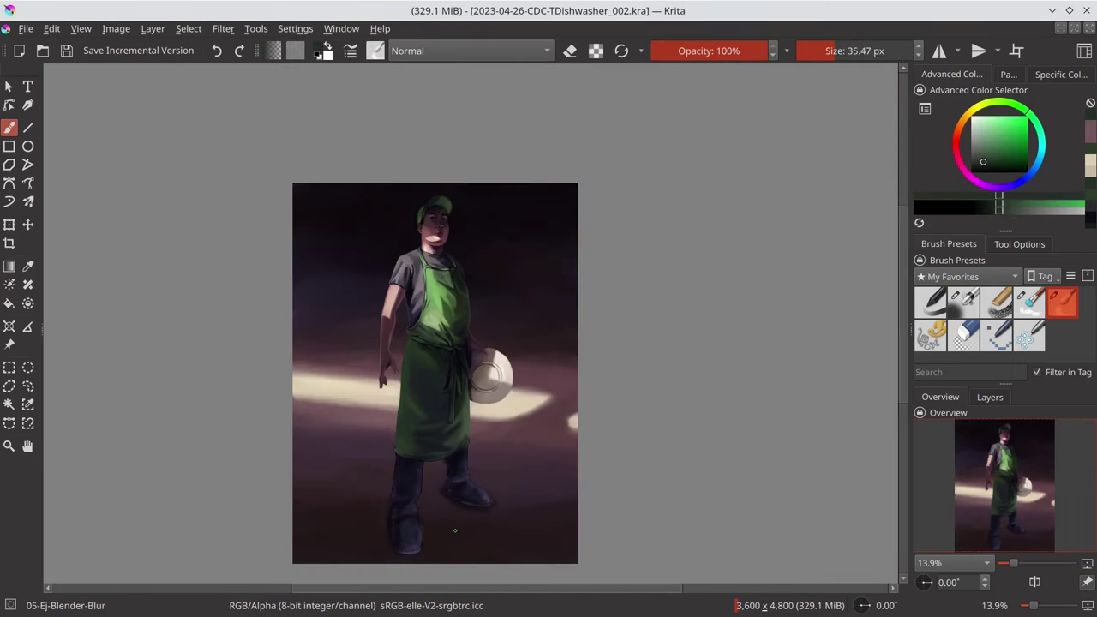
{"action": "scroll", "coordinate": [455, 531], "scroll_direction": "up", "scroll_amount": 5}
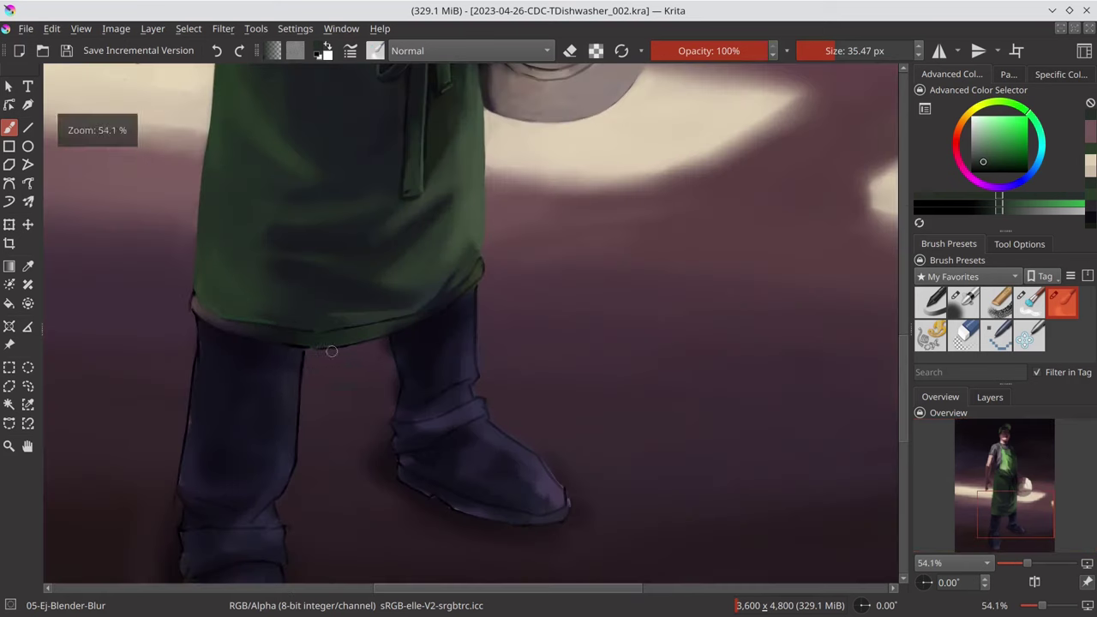
{"action": "left_click", "coordinate": [282, 331], "text": "ctrl"}
{"action": "key", "text": "slash"}
- Sample the apron green and a darker green while resizing the airbrush
{"action": "left_click", "coordinate": [463, 262], "text": "ctrl"}
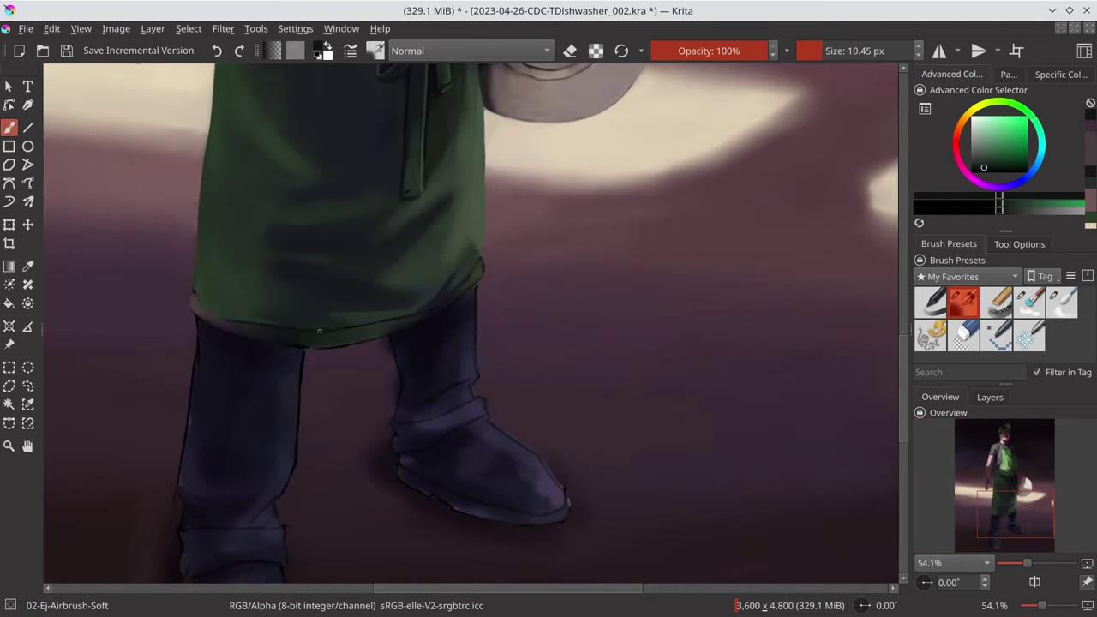
{"action": "key", "text": "bracketright"}
{"action": "key", "text": "bracketright"}
{"action": "key", "text": "bracketright"}
{"action": "key", "text": "bracketright"}
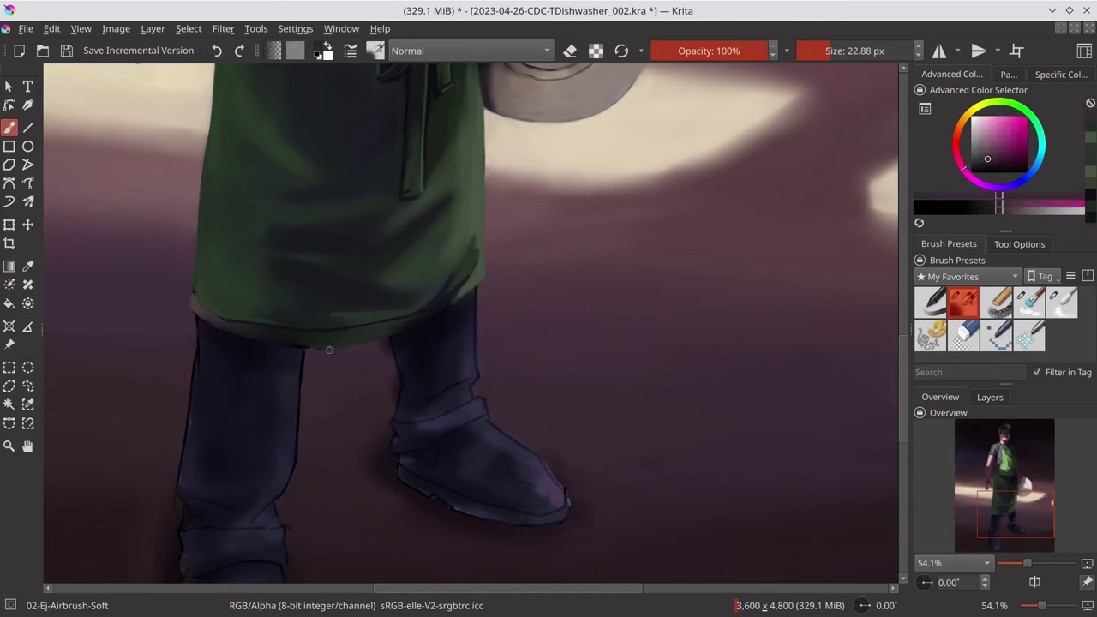
{"action": "left_click", "coordinate": [372, 339], "text": "ctrl"}
{"action": "key", "text": "bracketleft"}
{"action": "key", "text": "bracketleft"}
{"action": "key", "text": "bracketleft"}
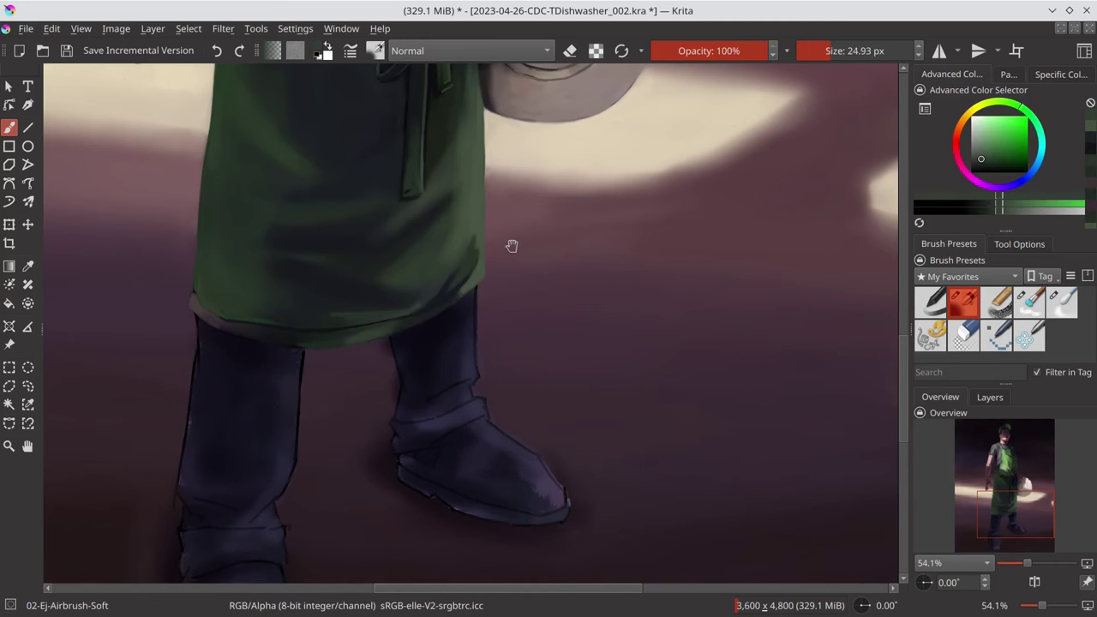
{"action": "scroll", "coordinate": [512, 246], "scroll_direction": "up", "scroll_amount": 1}
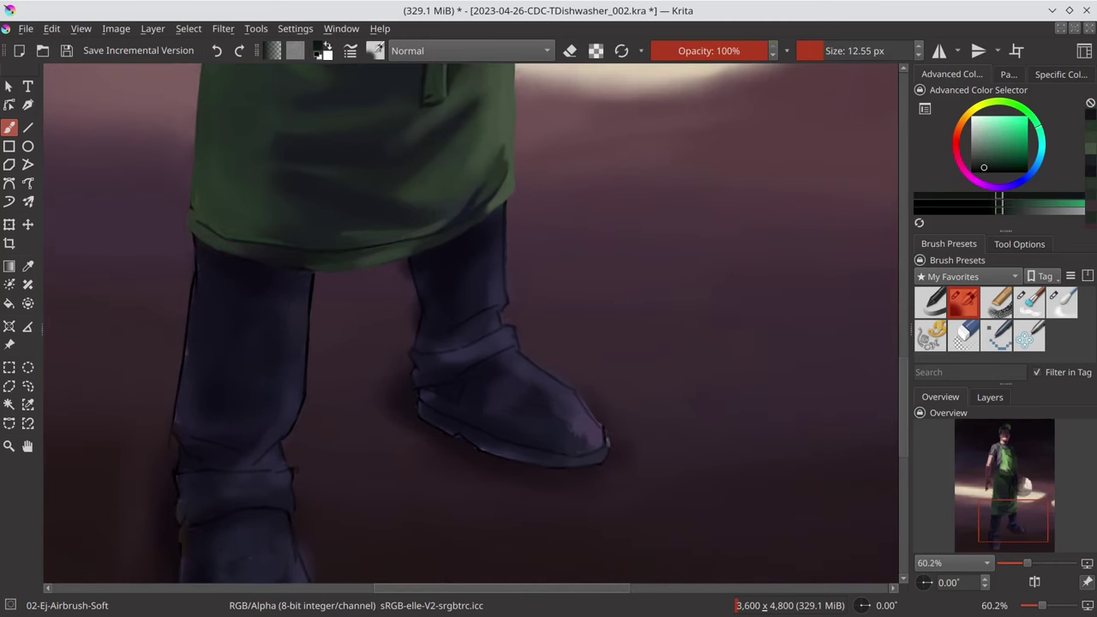
- Paint a dark floor shadow left of the boot toe using sampled floor tones
{"action": "left_click", "coordinate": [405, 262], "text": "ctrl"}
{"action": "key", "text": "bracketright"}
{"action": "key", "text": "bracketright"}
{"action": "key", "text": "bracketright"}
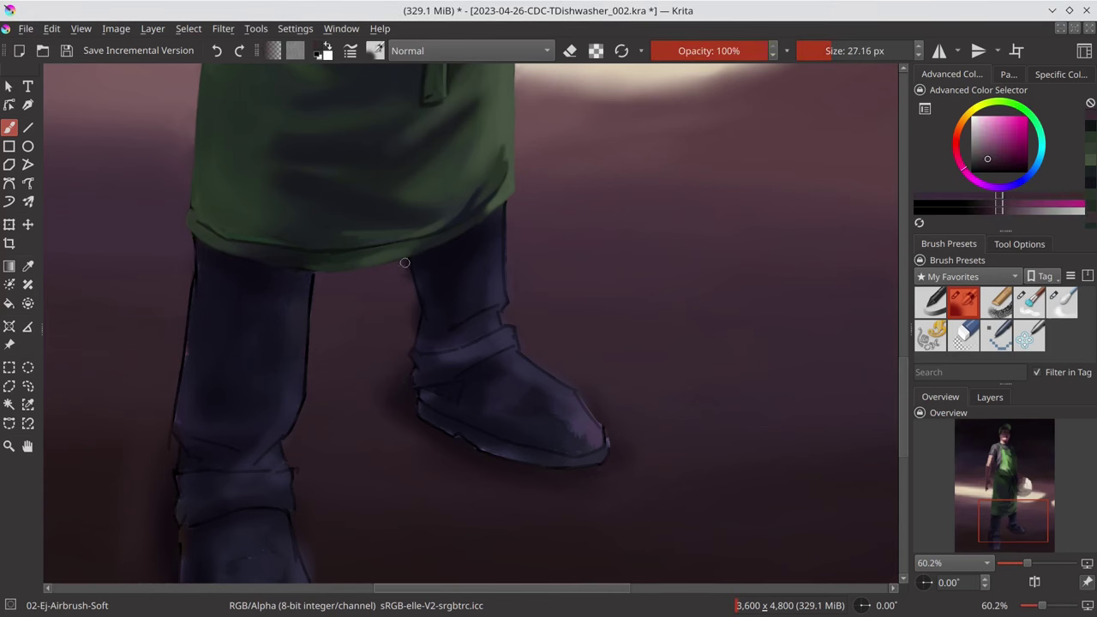
{"action": "key", "text": "bracketleft"}
{"action": "key", "text": "bracketleft"}
{"action": "left_click", "coordinate": [414, 298], "text": "ctrl"}
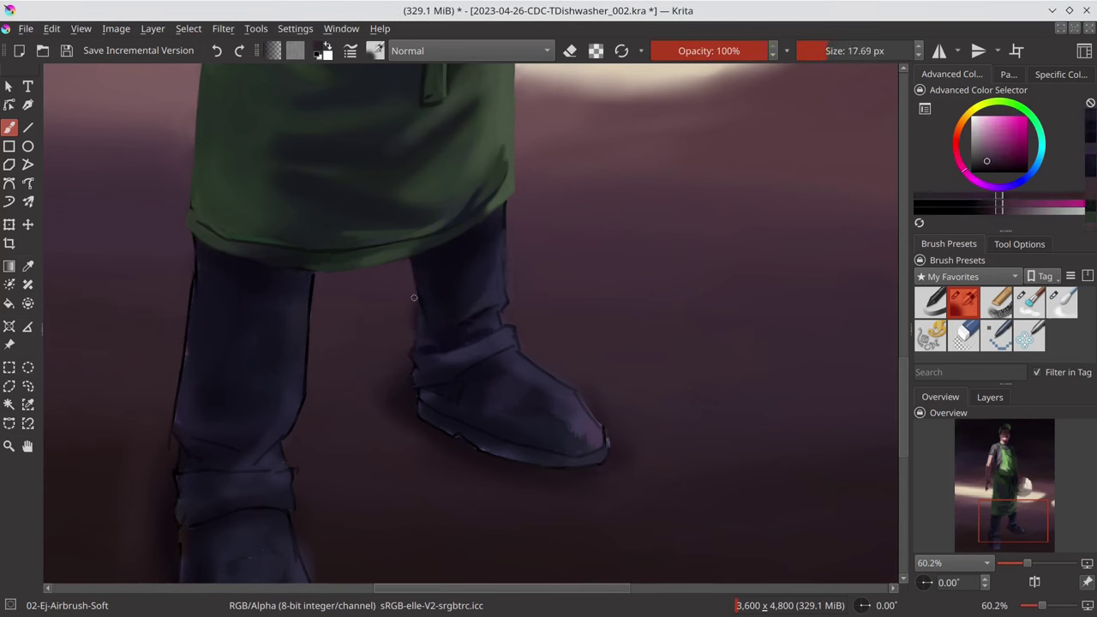
{"action": "left_click", "coordinate": [404, 385], "text": "ctrl"}
{"action": "key", "text": "bracketright"}
{"action": "key", "text": "bracketright"}
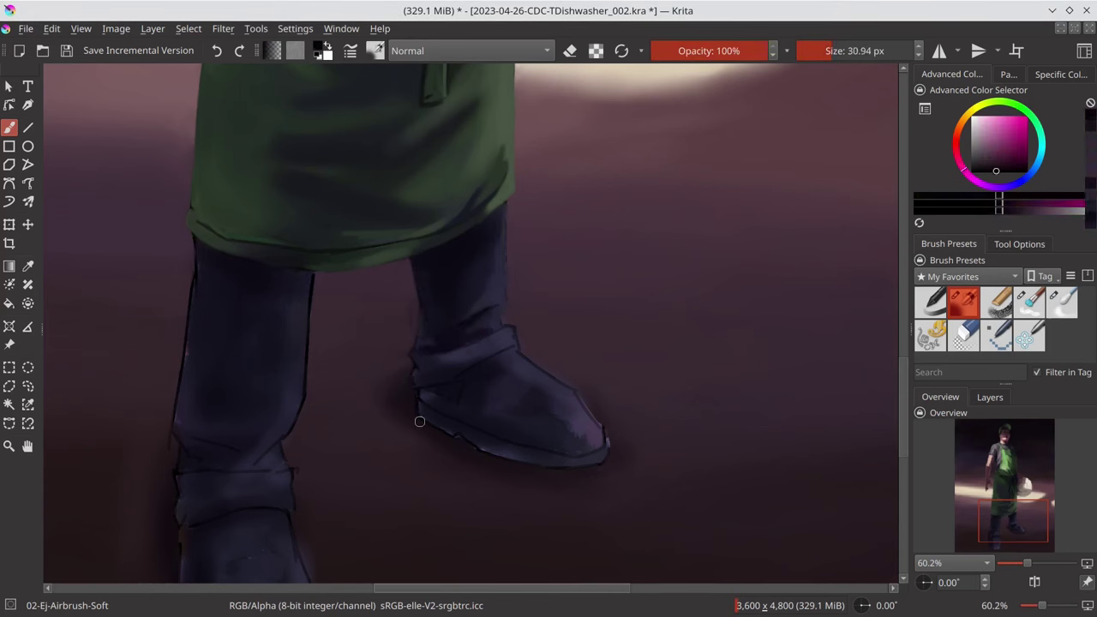
{"action": "left_click_drag", "start_coordinate": [434, 425], "coordinate": [403, 399]}
- Shade the boots with sampled dark blue-purple, lighter purple and magenta tones
{"action": "left_click", "coordinate": [560, 364], "text": "ctrl"}
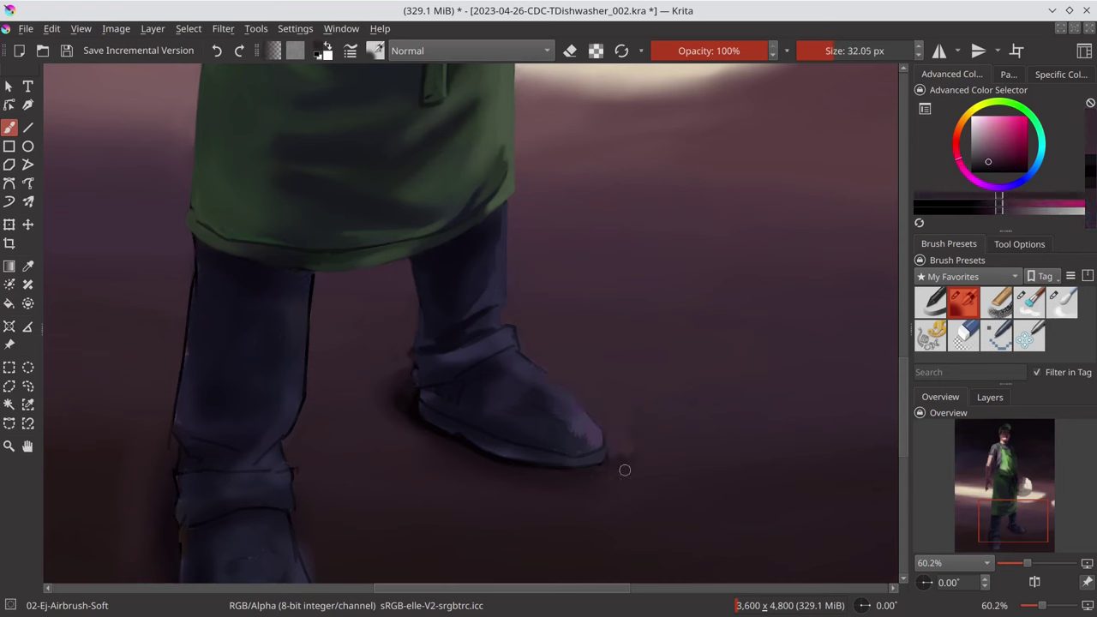
{"action": "left_click", "coordinate": [480, 343], "text": "ctrl"}
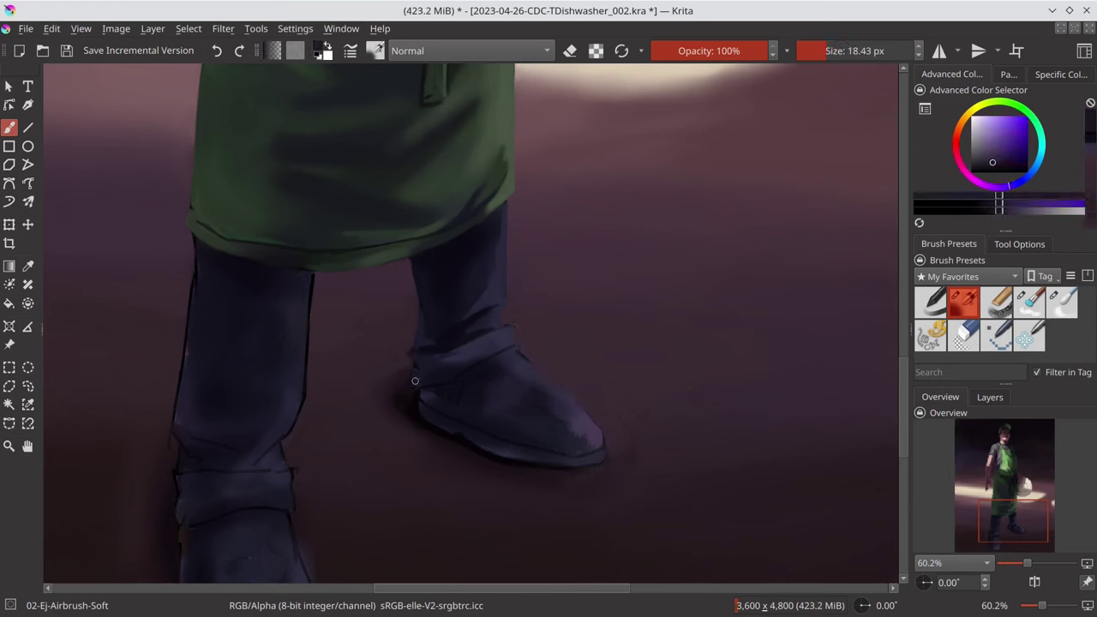
{"action": "key", "text": "bracketleft"}
{"action": "key", "text": "bracketleft"}
{"action": "left_click", "coordinate": [419, 402], "text": "ctrl"}
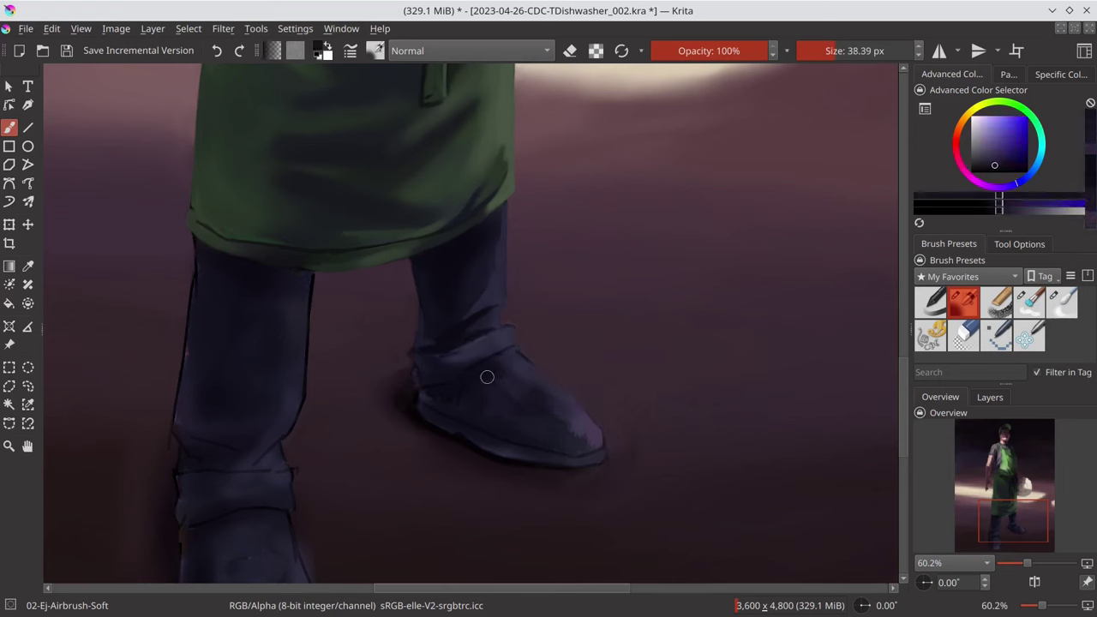
{"action": "left_click", "coordinate": [524, 359], "text": "ctrl"}
{"action": "key", "text": "bracketleft"}
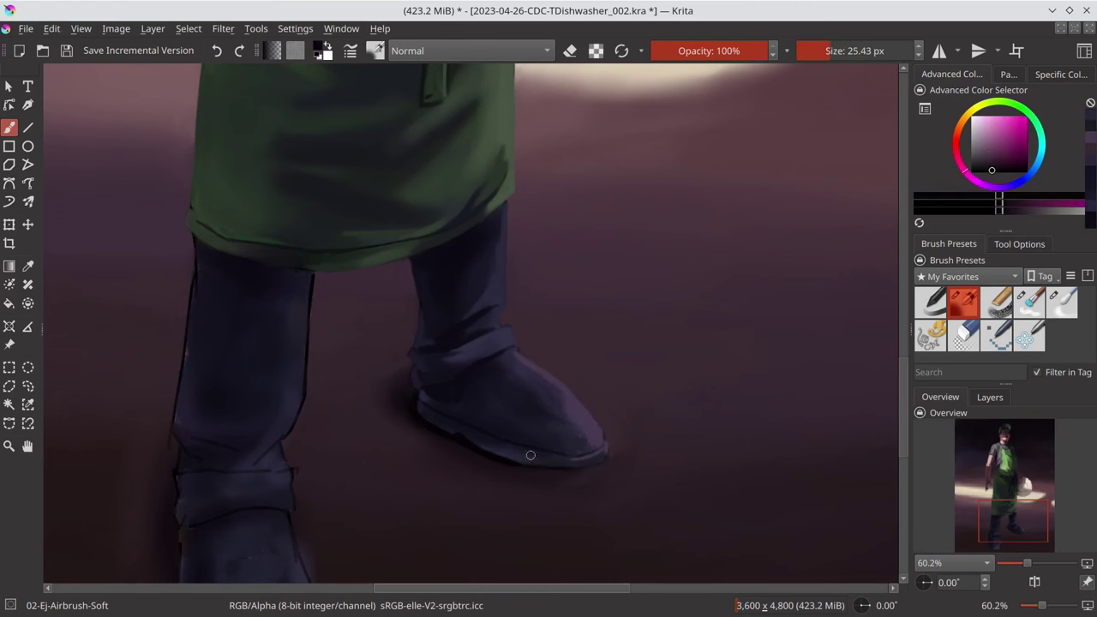
{"action": "left_click", "coordinate": [457, 373], "text": "ctrl"}
- Soften the boot shading with the blender-blur brush, then return to the airbrush
{"action": "scroll", "coordinate": [457, 373], "scroll_direction": "down", "scroll_amount": 5}
{"action": "scroll", "coordinate": [468, 343], "scroll_direction": "up", "scroll_amount": 3}
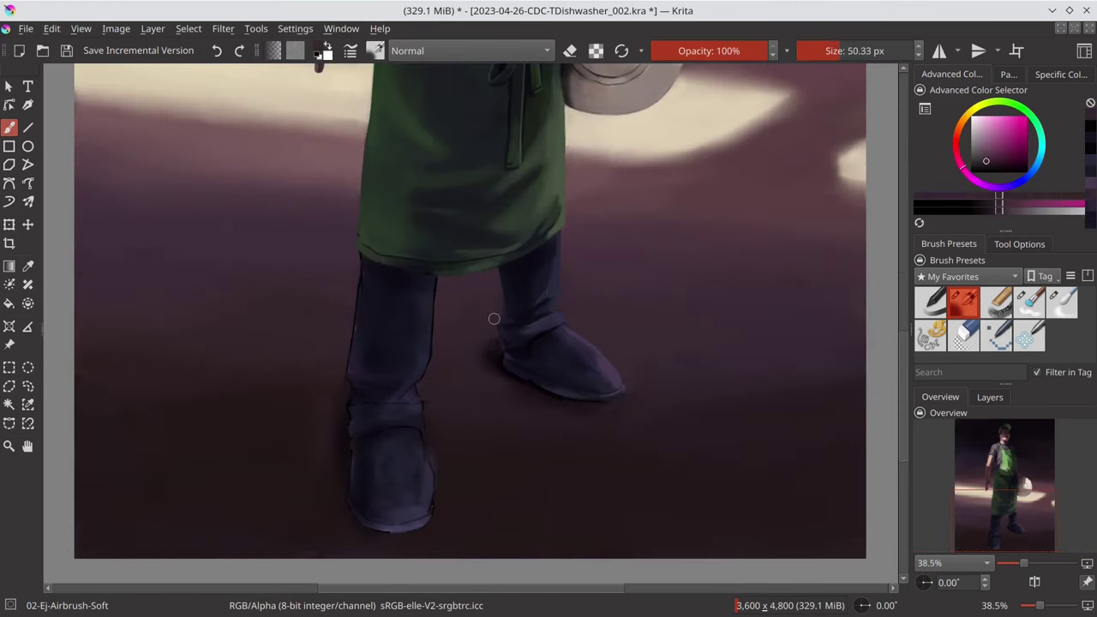
{"action": "key", "text": "slash"}
{"action": "scroll", "coordinate": [505, 422], "scroll_direction": "down", "scroll_amount": 4}
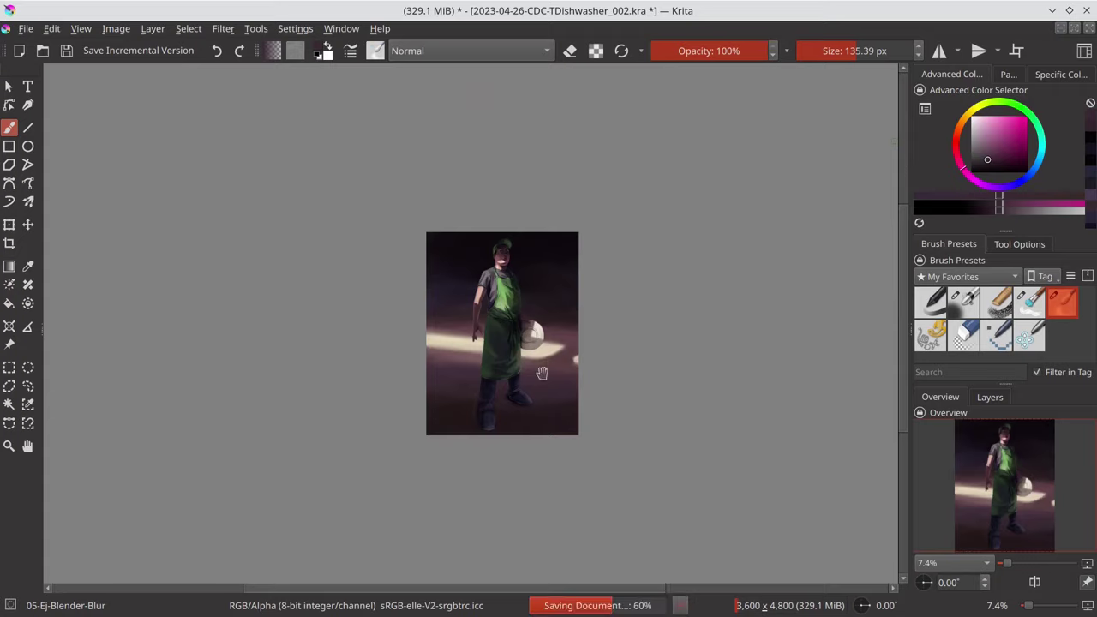
{"action": "scroll", "coordinate": [480, 386], "scroll_direction": "up", "scroll_amount": 5}
{"action": "key", "text": "slash"}
- Centre the legs and paint over the light patch on the lower left leg
{"action": "left_click", "coordinate": [447, 342], "text": "ctrl"}
{"action": "left_click_drag", "start_coordinate": [300, 426], "coordinate": [445, 357]}
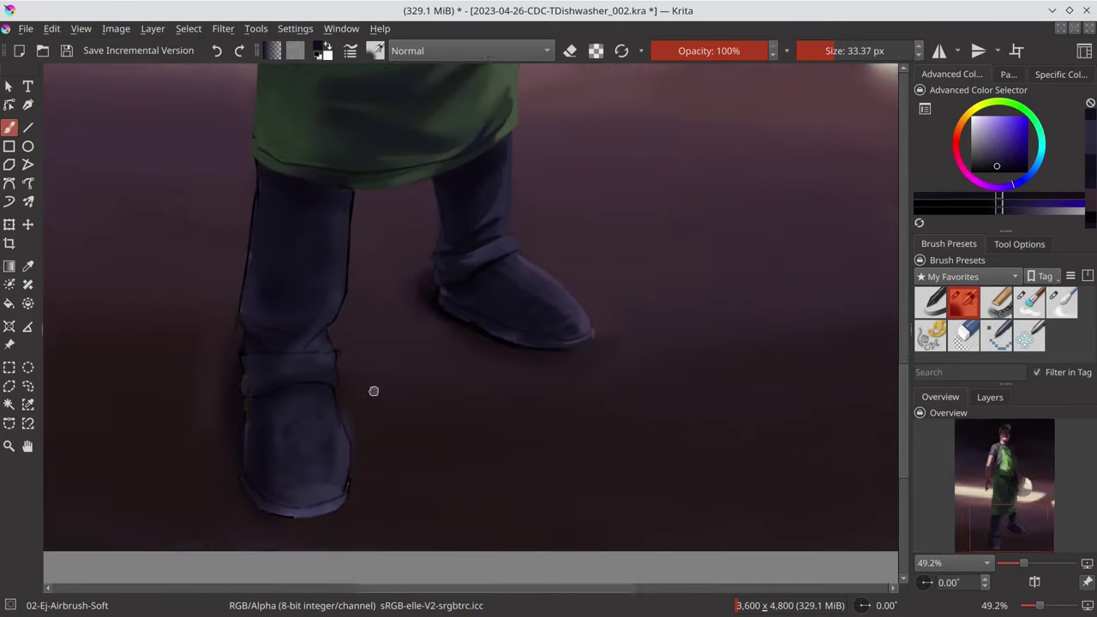
{"action": "left_click_drag", "start_coordinate": [277, 367], "coordinate": [312, 411]}
{"action": "left_click", "coordinate": [317, 309], "text": "ctrl"}
{"action": "left_click_drag", "start_coordinate": [351, 355], "coordinate": [324, 195]}
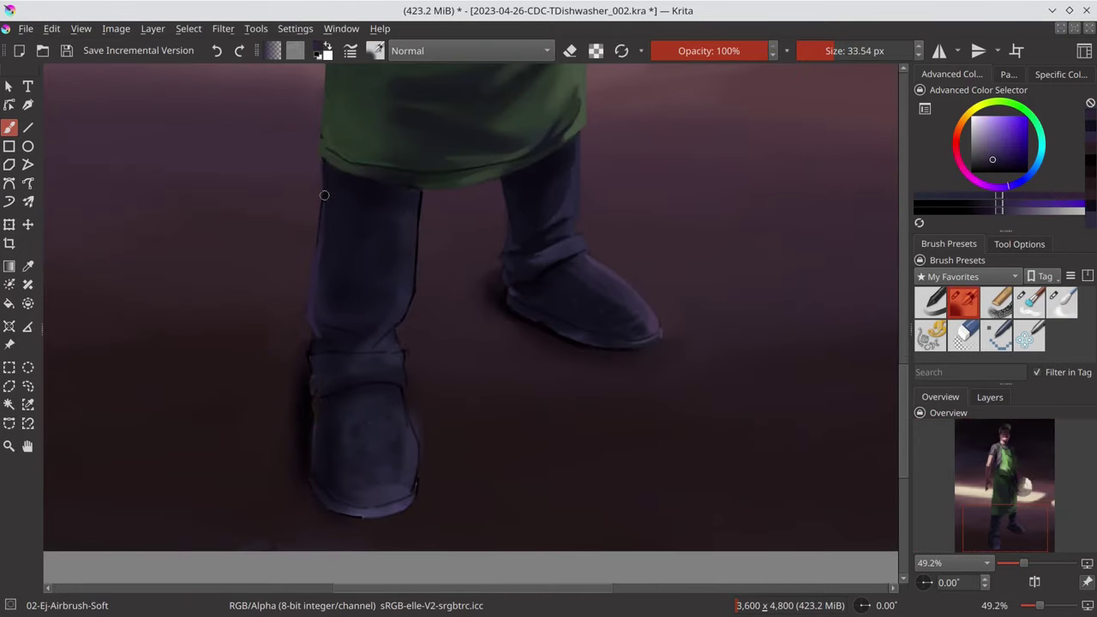
- Repaint the light streak along the left leg's edge with sampled leg colours
{"action": "left_click", "coordinate": [468, 219], "text": "ctrl"}
{"action": "left_click_drag", "start_coordinate": [410, 196], "coordinate": [404, 329]}
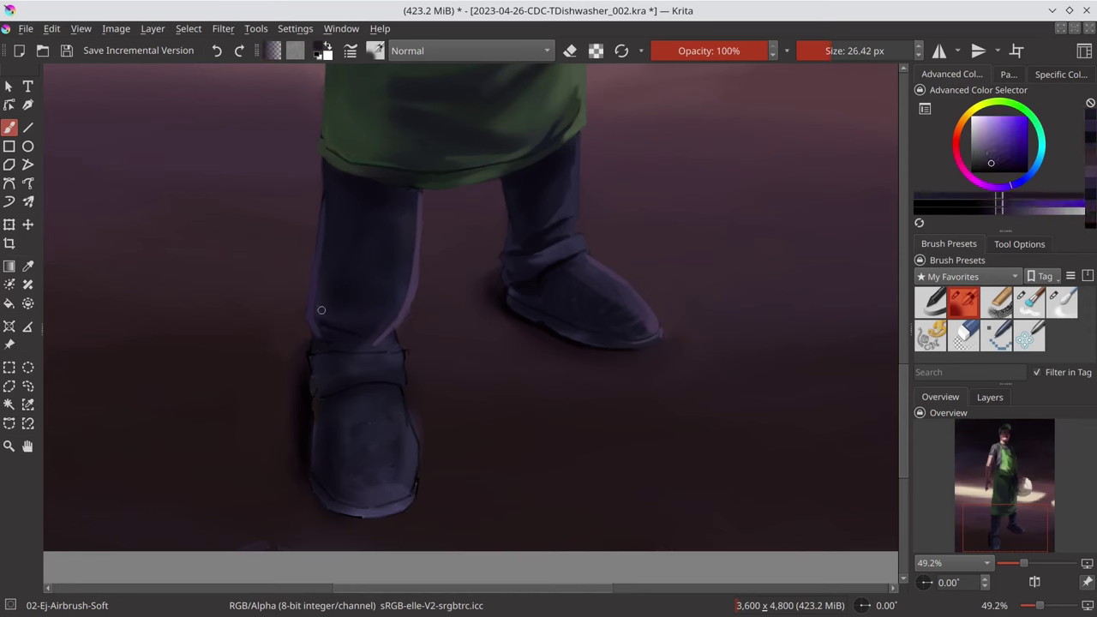
{"action": "key", "text": "bracketright"}
{"action": "key", "text": "bracketright"}
{"action": "key", "text": "bracketright"}
{"action": "left_click", "coordinate": [404, 270], "text": "ctrl"}
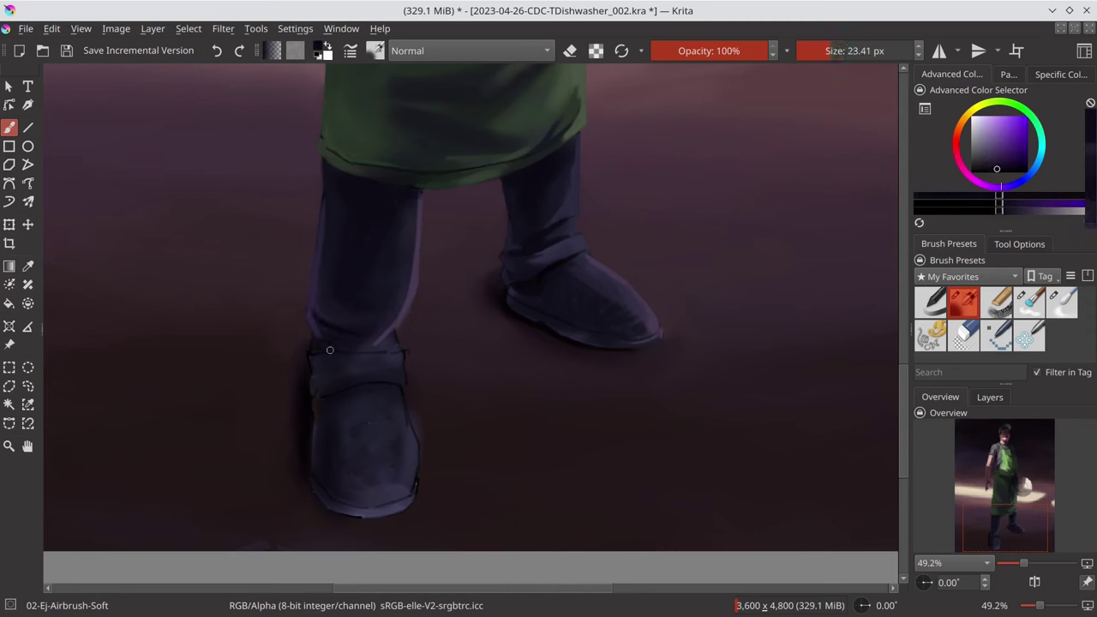
{"action": "key", "text": "bracketright"}
{"action": "left_click", "coordinate": [322, 346], "text": "ctrl"}
{"action": "key", "text": "bracketleft"}
{"action": "key", "text": "bracketleft"}
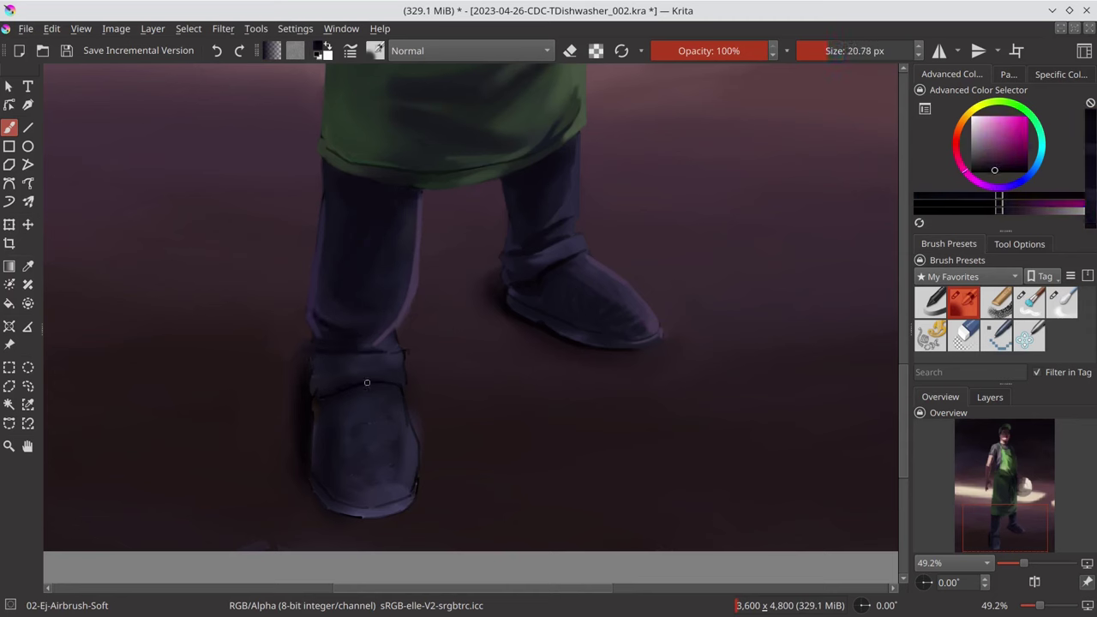
- Sample bluer boot tones and a floor pink, then switch to the blender and save
{"action": "left_click", "coordinate": [406, 375], "text": "ctrl"}
{"action": "left_click", "coordinate": [417, 468], "text": "ctrl"}
{"action": "left_click", "coordinate": [318, 421], "text": "ctrl"}
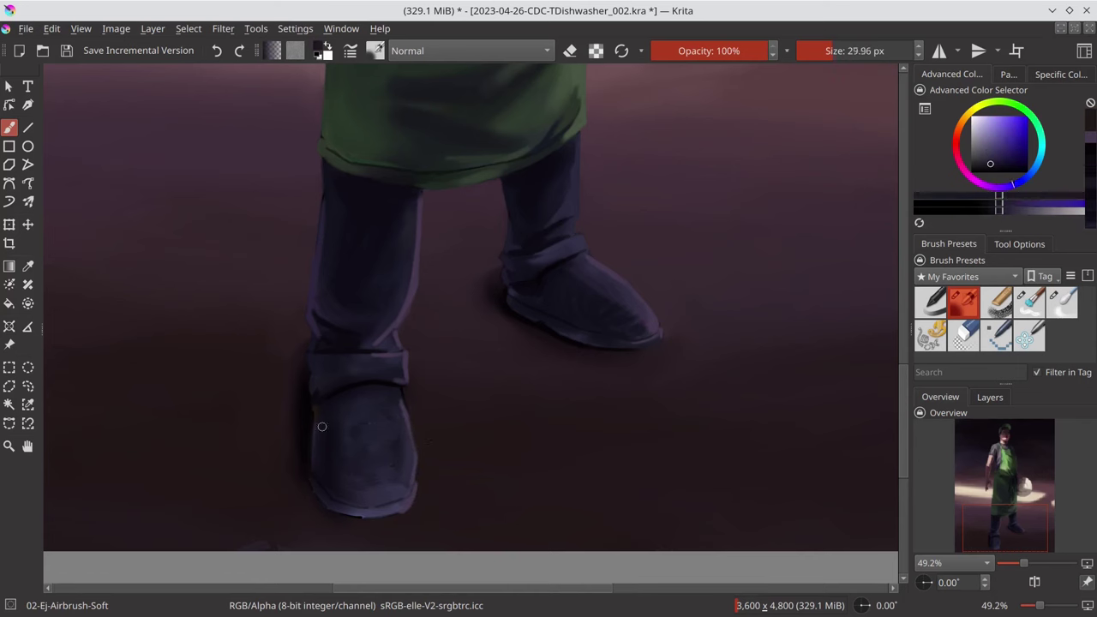
{"action": "key", "text": "bracketright"}
{"action": "key", "text": "bracketright"}
{"action": "key", "text": "bracketright"}
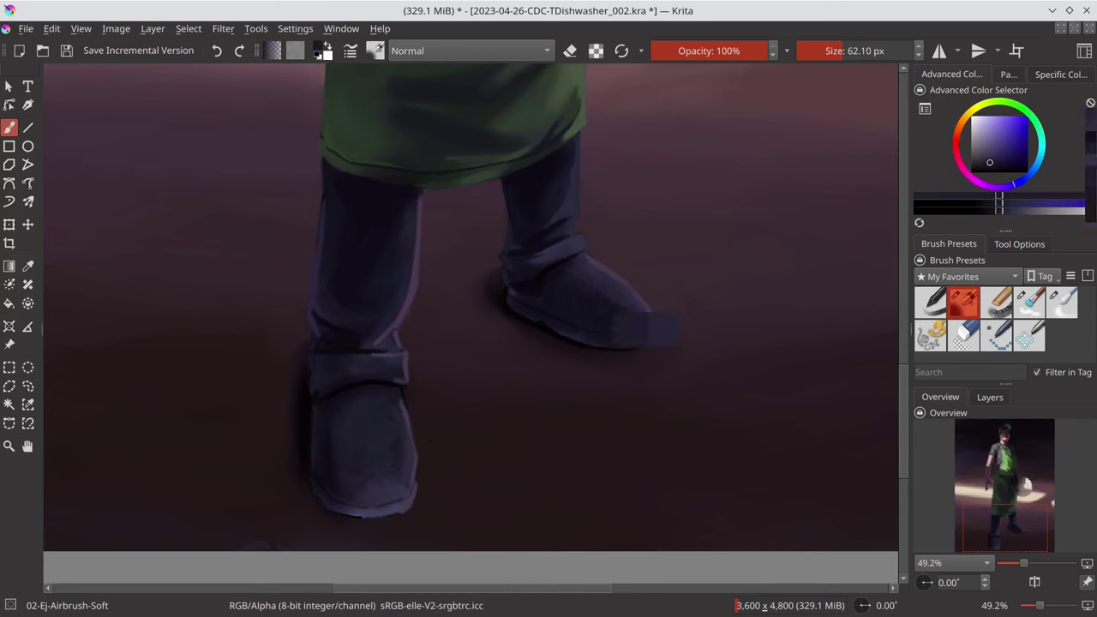
{"action": "left_click", "coordinate": [364, 506], "text": "ctrl"}
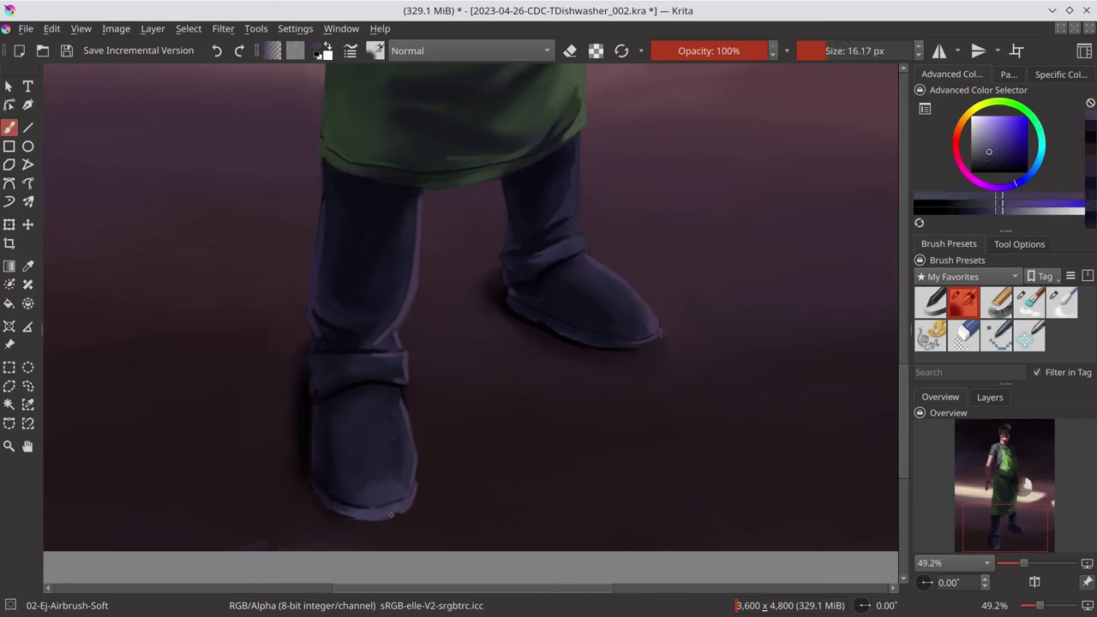
{"action": "scroll", "coordinate": [578, 425], "scroll_direction": "down", "scroll_amount": 5}
{"action": "key", "text": "slash"}
{"action": "key", "text": "ctrl+s"}
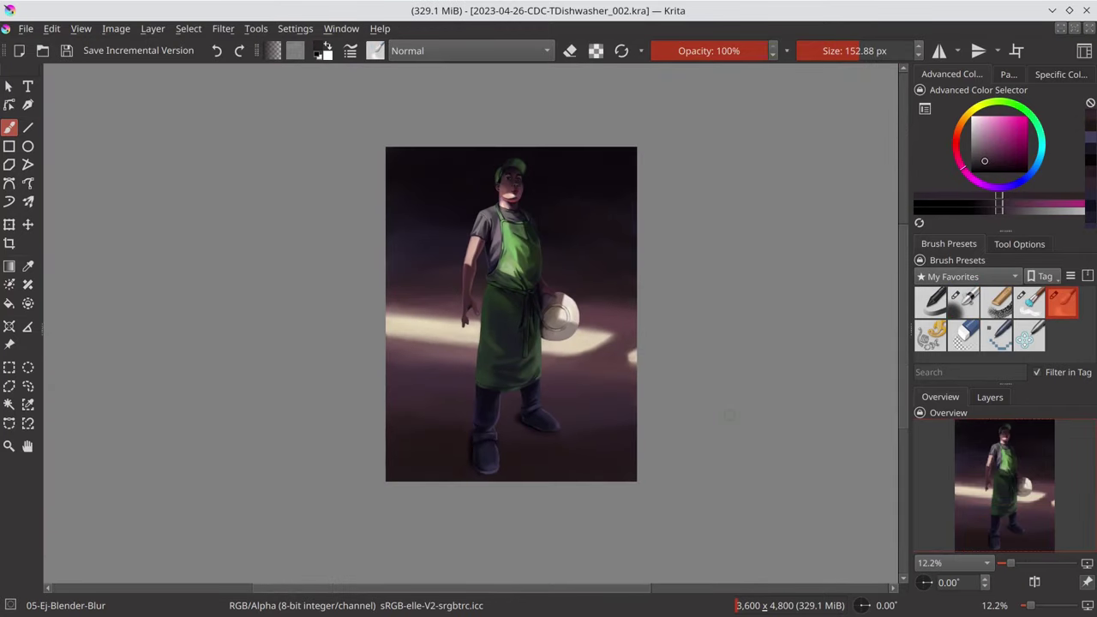
- Add a curves Color Adjustment filter layer bent upward to brighten, then pick an orange colour
{"action": "left_click", "coordinate": [990, 397]}
{"action": "left_click", "coordinate": [937, 583]}
{"action": "left_click", "coordinate": [960, 433]}
{"action": "left_click", "coordinate": [580, 341]}
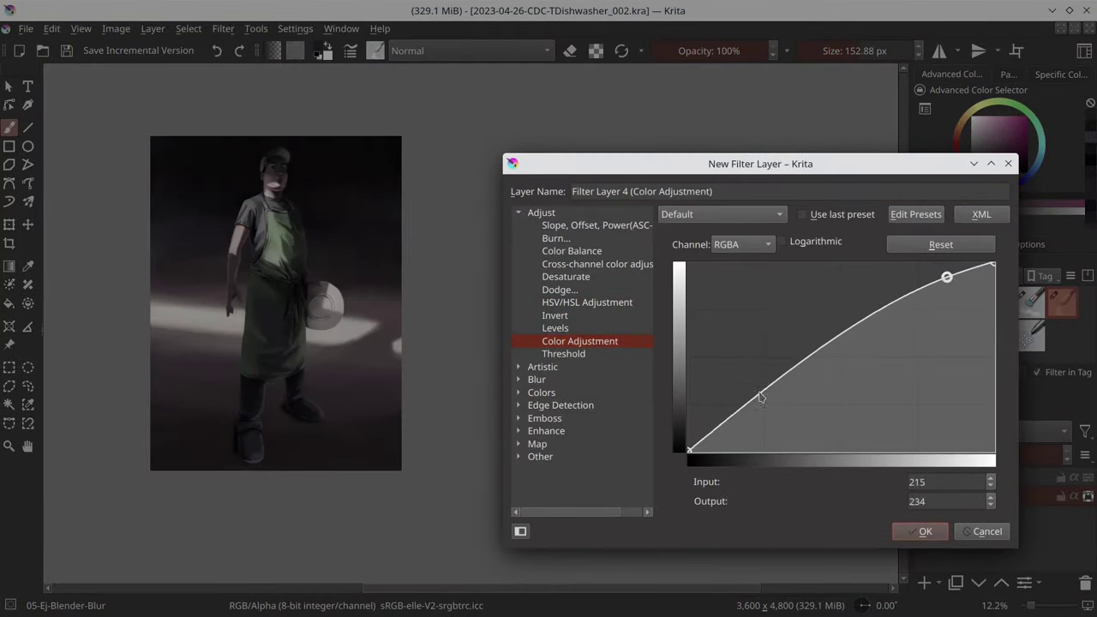
{"action": "left_click_drag", "start_coordinate": [758, 418], "coordinate": [752, 397]}
{"action": "left_click", "coordinate": [919, 532]}
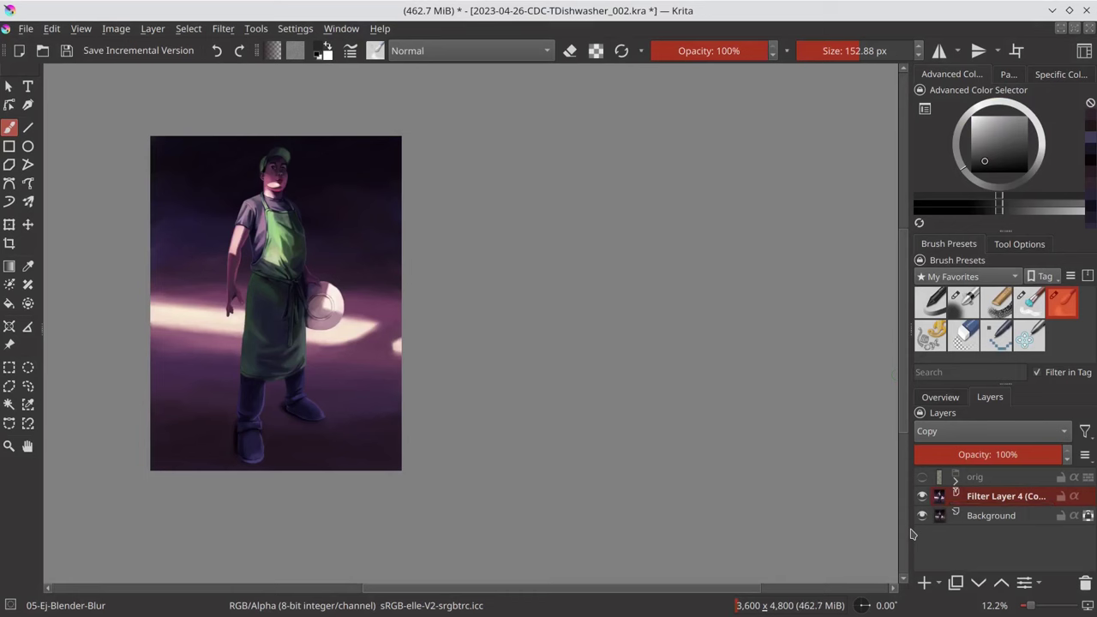
{"action": "left_click", "coordinate": [959, 137]}
{"action": "key", "text": "/"}
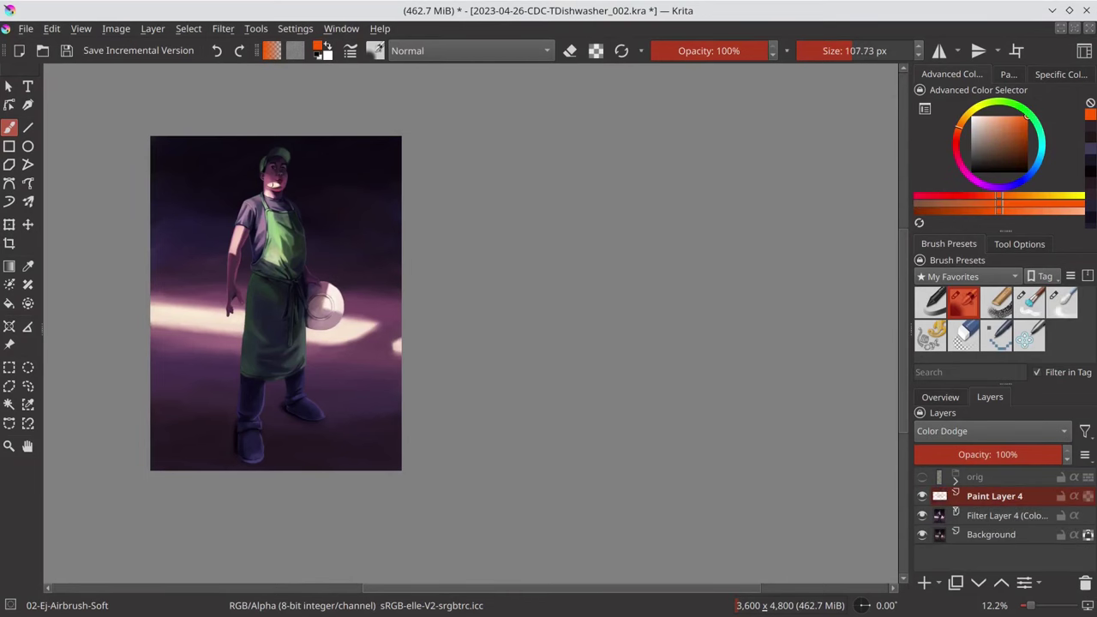